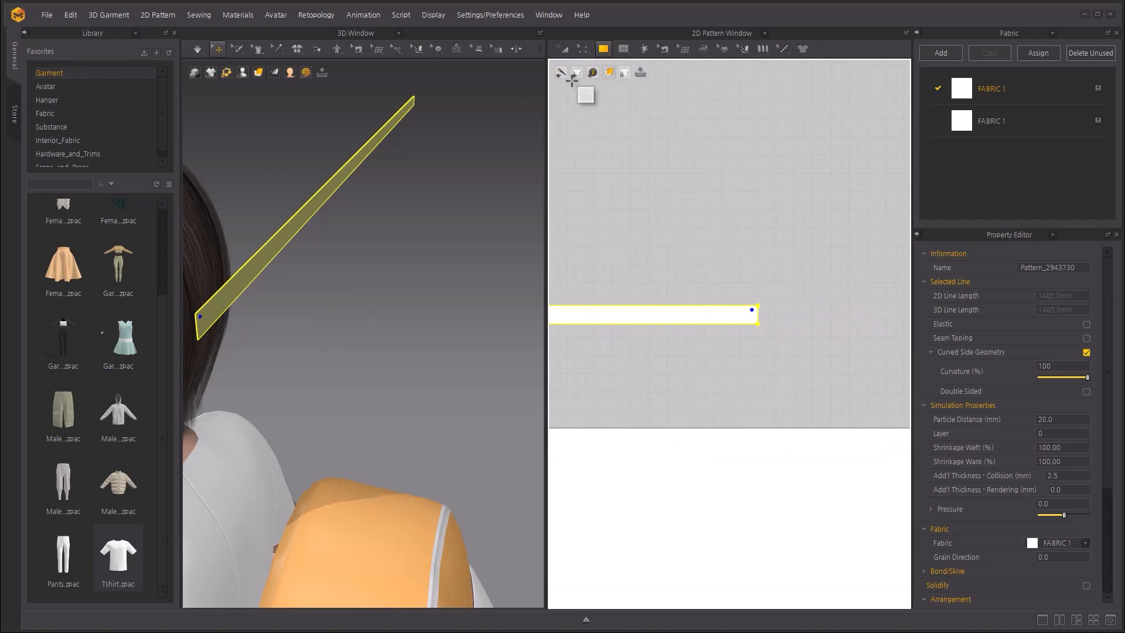
Move the selected strip pattern down behind the top of the backpack in 3D and check its placement from the side.
{"action": "key", "text": "a"}
{"action": "left_click", "coordinate": [314, 208]}
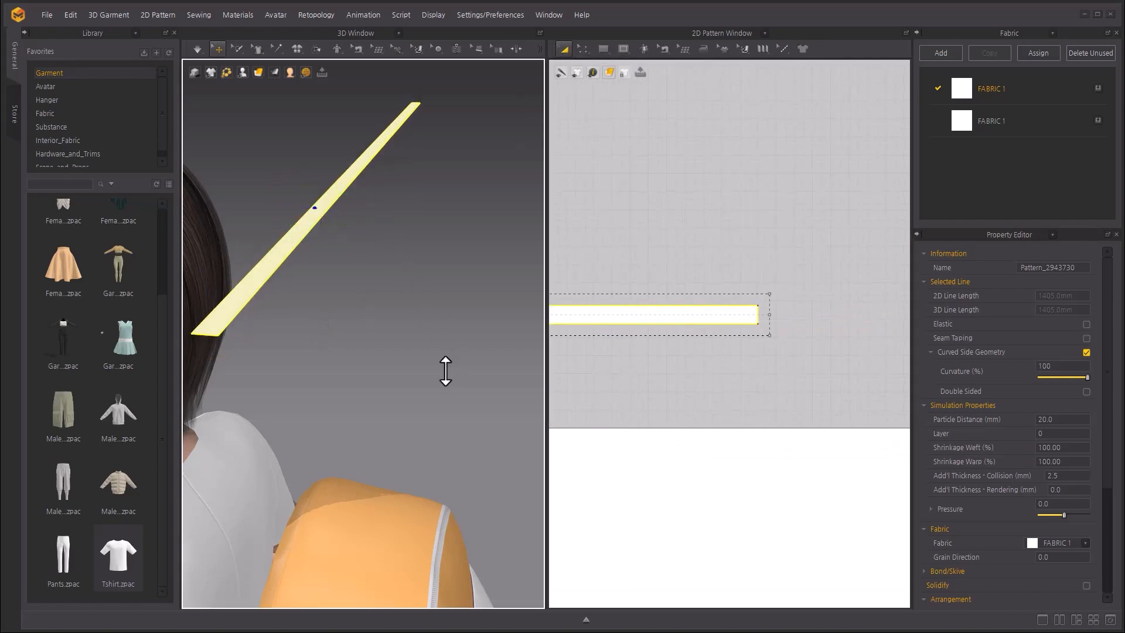
{"action": "scroll", "coordinate": [400, 297], "scroll_direction": "down", "scroll_amount": 5}
{"action": "left_click_drag", "start_coordinate": [352, 283], "coordinate": [409, 391]}
{"action": "right_click_drag", "start_coordinate": [409, 391], "coordinate": [371, 355]}
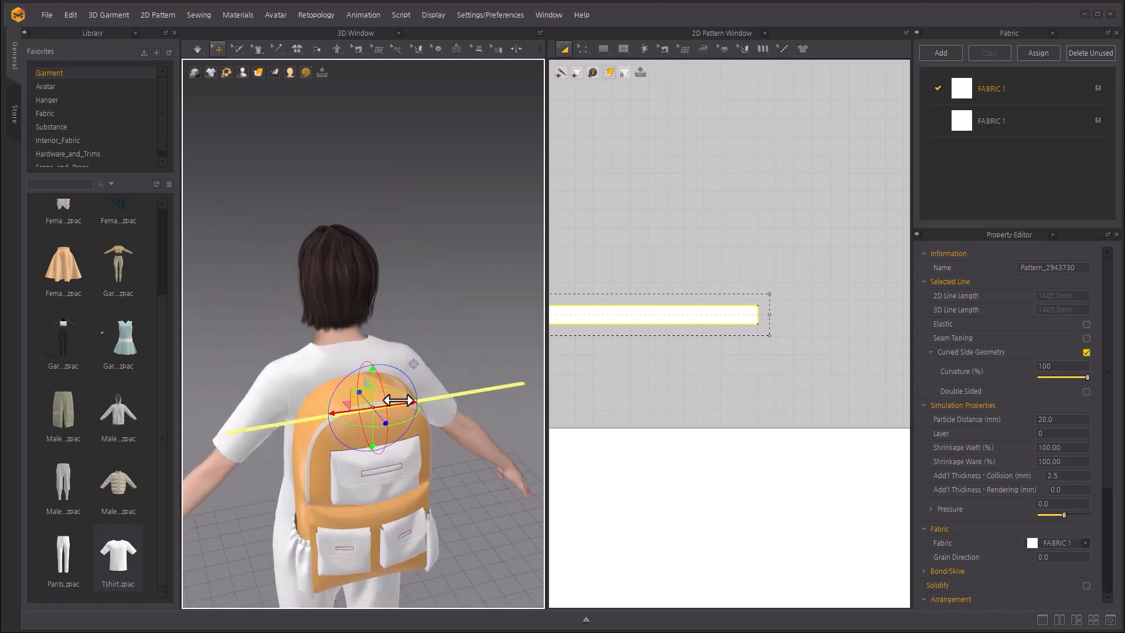
{"action": "left_click", "coordinate": [444, 357]}
{"action": "right_click_drag", "start_coordinate": [444, 356], "coordinate": [376, 381]}
{"action": "scroll", "coordinate": [409, 304], "scroll_direction": "up", "scroll_amount": 5}
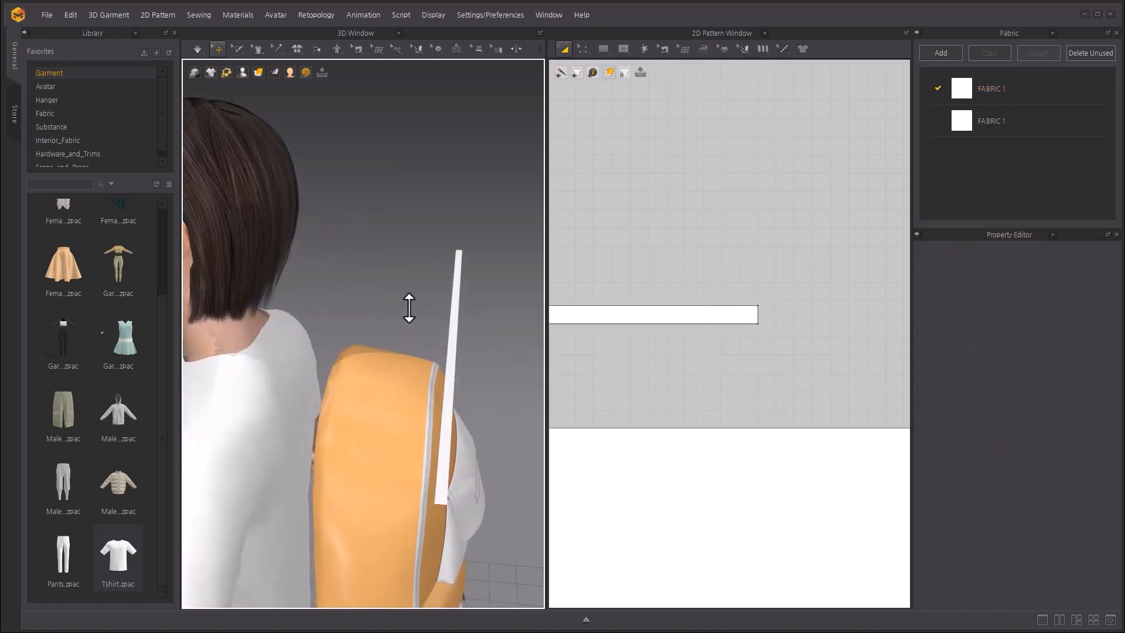
{"action": "scroll", "coordinate": [421, 293], "scroll_direction": "up", "scroll_amount": 5}
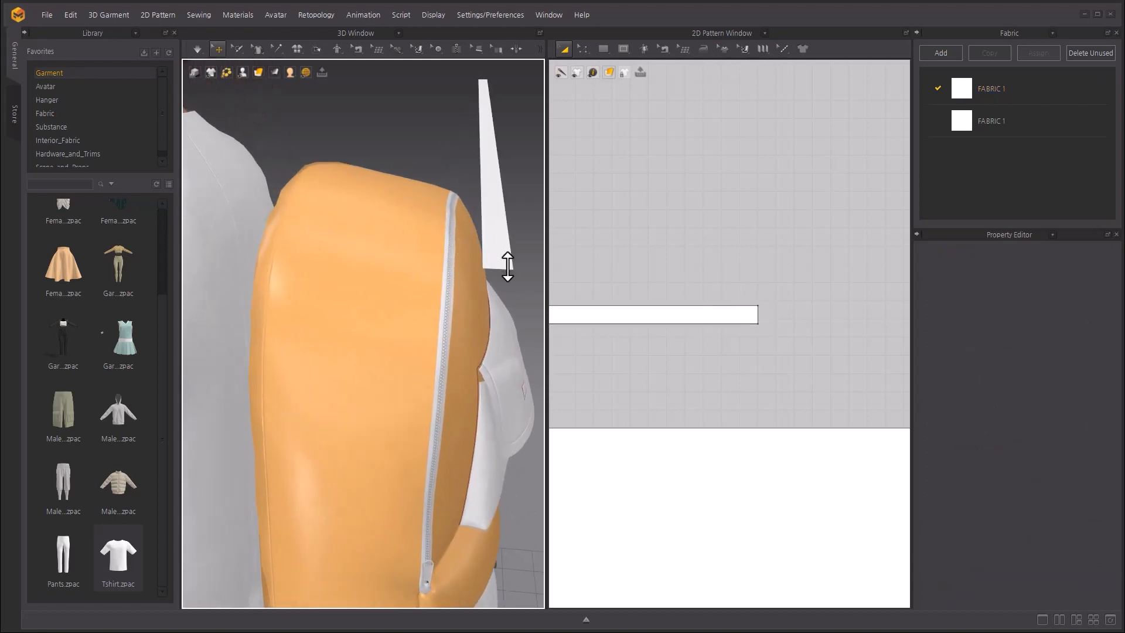
{"action": "left_click", "coordinate": [506, 266]}
Round the upper corner at both ends of the long strip pattern with the Smooth Curve tool.
{"action": "middle_click_drag", "start_coordinate": [728, 248], "coordinate": [779, 251]}
{"action": "left_click", "coordinate": [781, 243]}
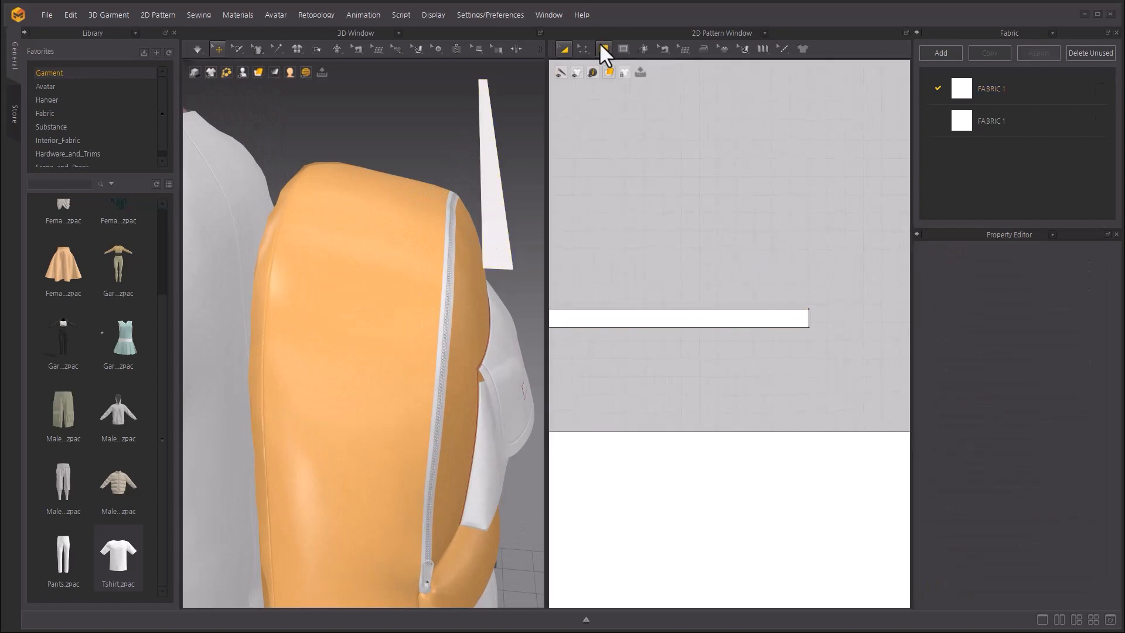
{"action": "left_click", "coordinate": [587, 47]}
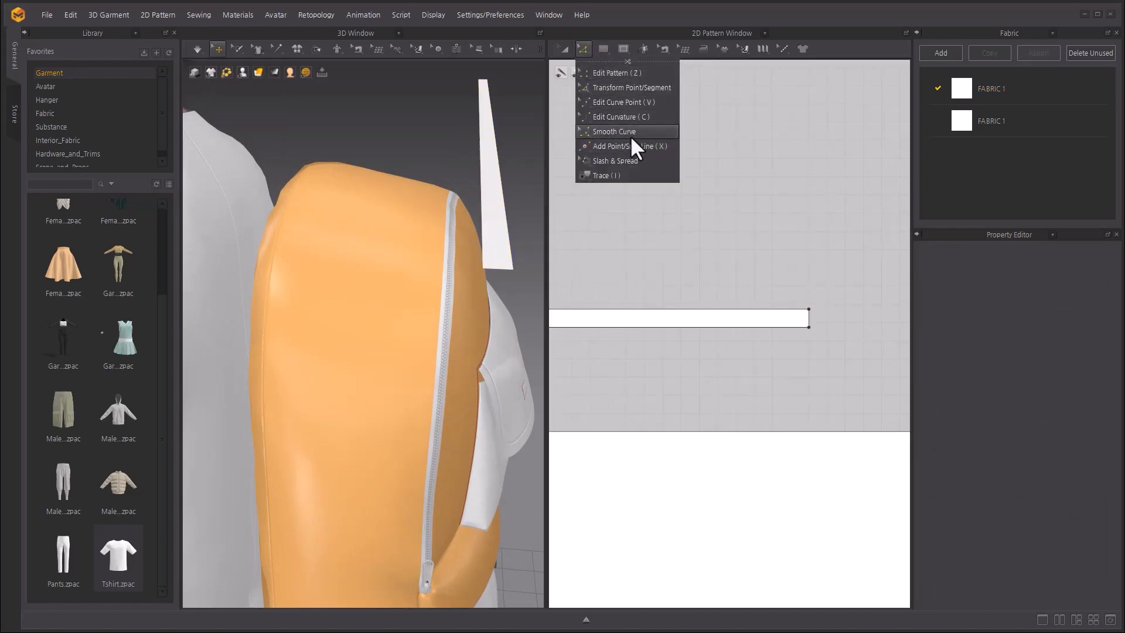
{"action": "left_click", "coordinate": [614, 131]}
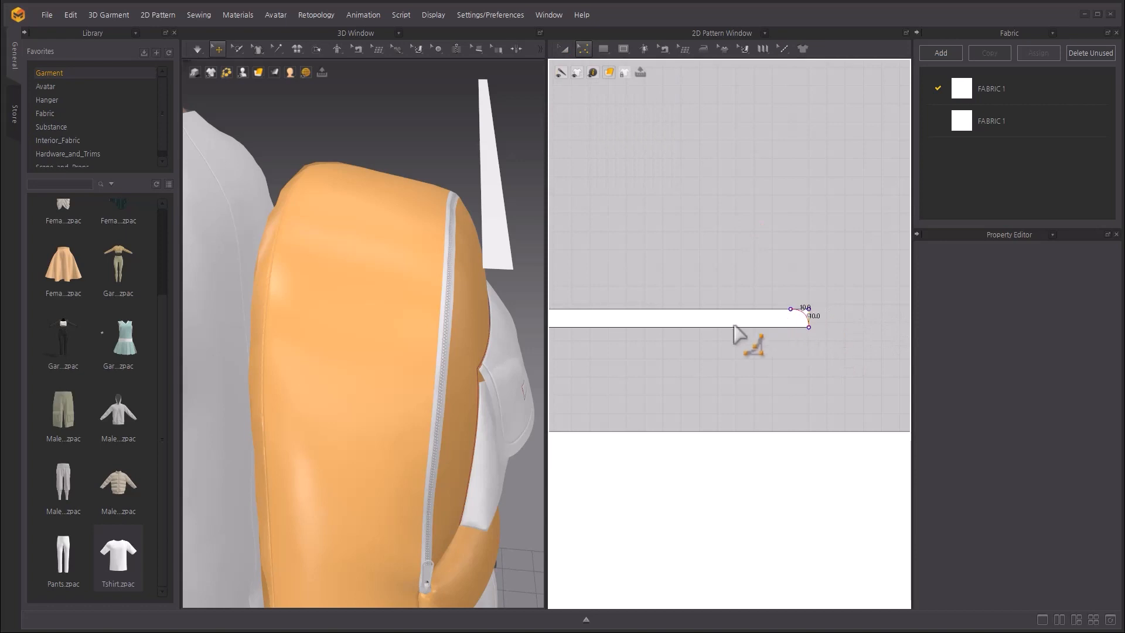
{"action": "left_click_drag", "start_coordinate": [734, 326], "coordinate": [716, 334]}
{"action": "middle_click_drag", "start_coordinate": [714, 241], "coordinate": [1120, 254]}
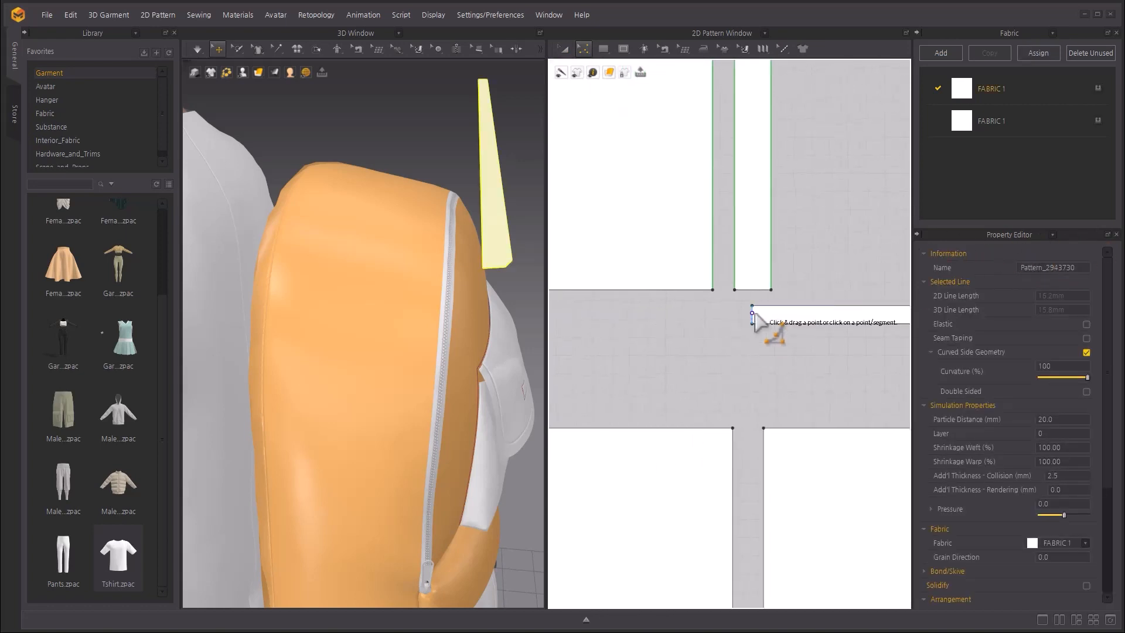
{"action": "left_click_drag", "start_coordinate": [753, 306], "coordinate": [782, 329]}
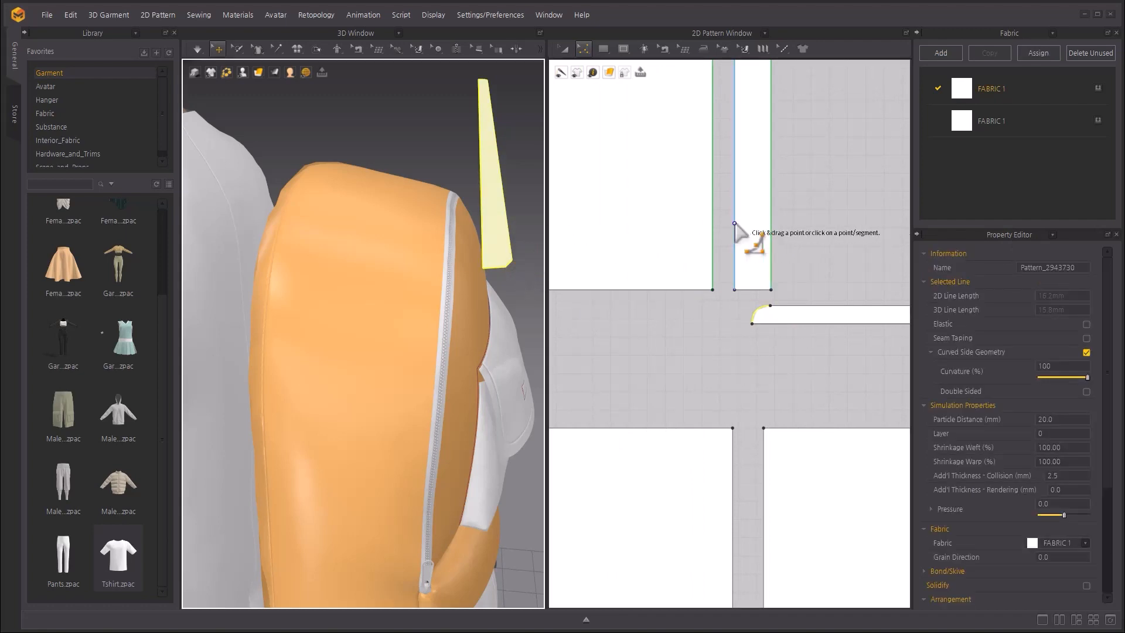
Segment-sew the strip's lower edge to the upper edge of the long wide panel beneath it.
{"action": "left_click", "coordinate": [666, 51]}
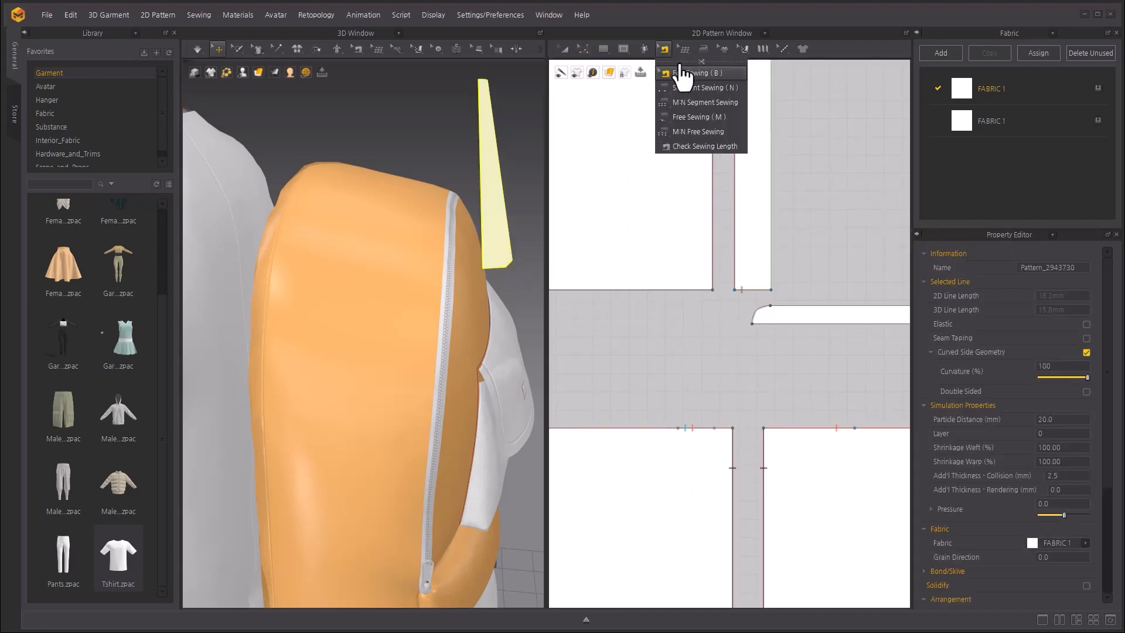
{"action": "left_click", "coordinate": [721, 89]}
{"action": "left_click", "coordinate": [770, 202]}
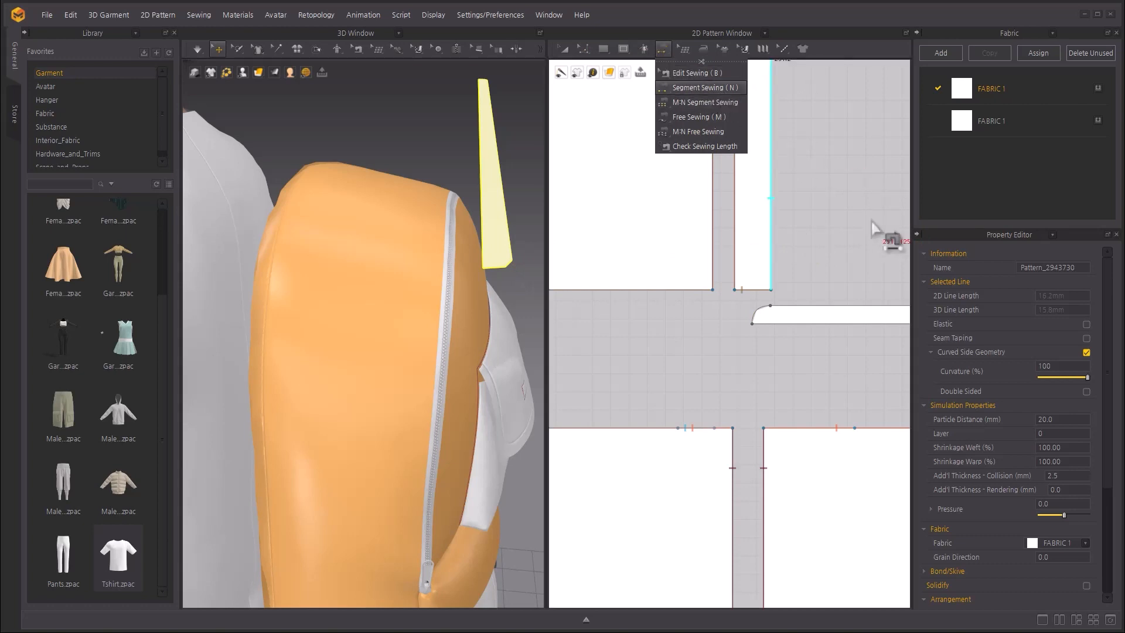
{"action": "middle_click_drag", "start_coordinate": [872, 222], "coordinate": [651, 199]}
{"action": "scroll", "coordinate": [762, 217], "scroll_direction": "down", "scroll_amount": 6}
{"action": "middle_click_drag", "start_coordinate": [850, 293], "coordinate": [665, 254]}
{"action": "left_click", "coordinate": [828, 293]}
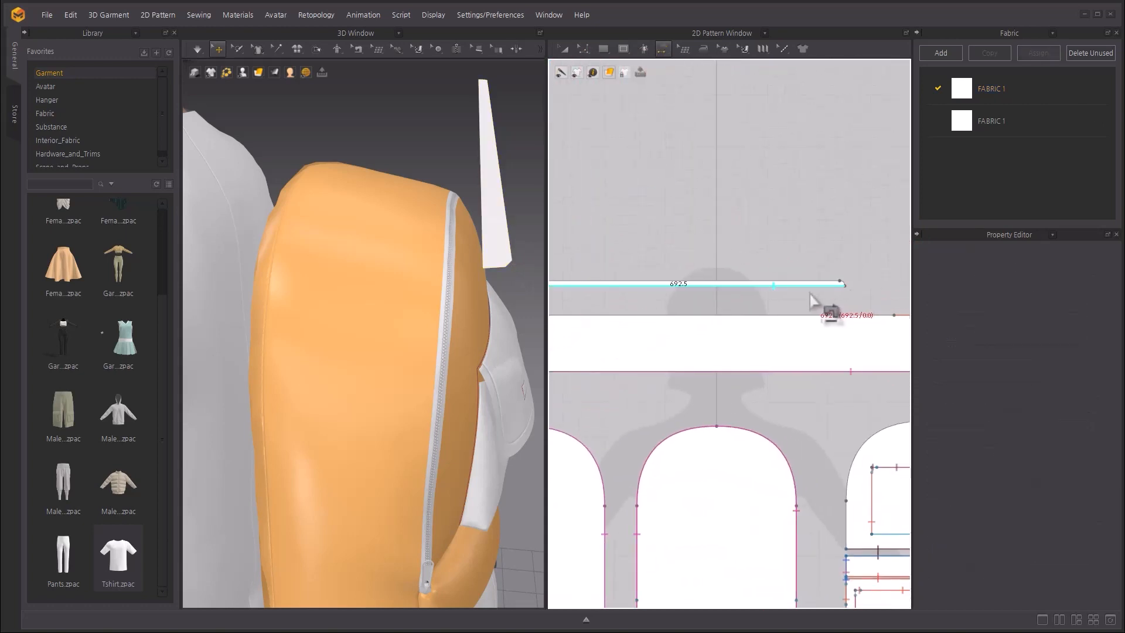
{"action": "left_click", "coordinate": [848, 321]}
{"action": "right_click_drag", "start_coordinate": [414, 245], "coordinate": [434, 258]}
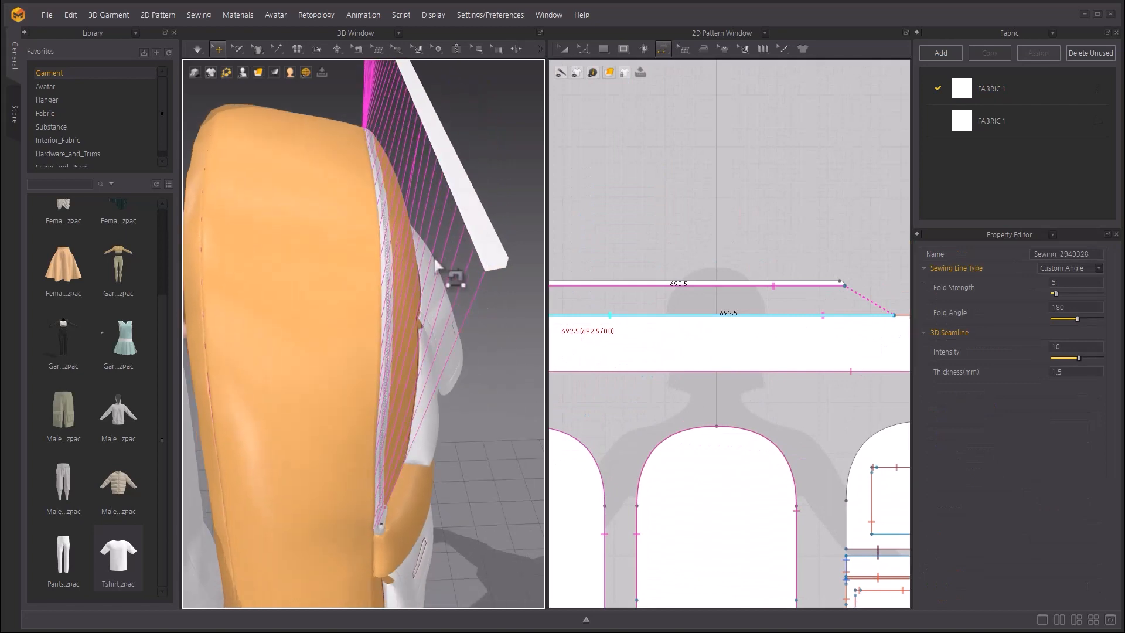
Set the strip pattern's additional rendering thickness to 1.0 mm.
{"action": "left_click", "coordinate": [562, 53]}
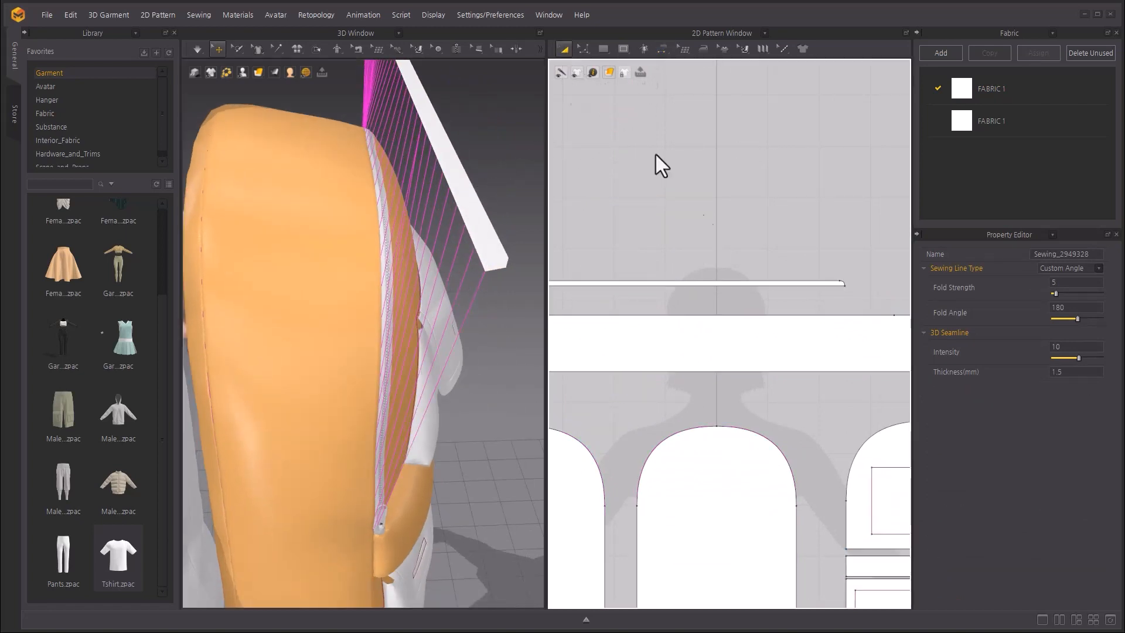
{"action": "left_click", "coordinate": [740, 289]}
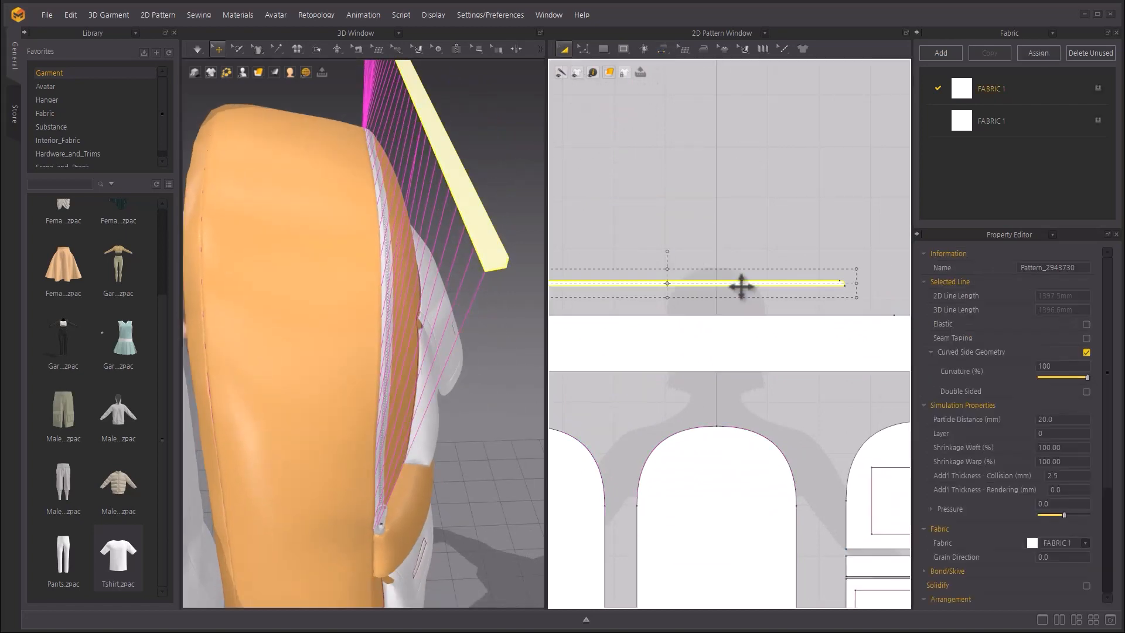
{"action": "left_click", "coordinate": [1071, 491]}
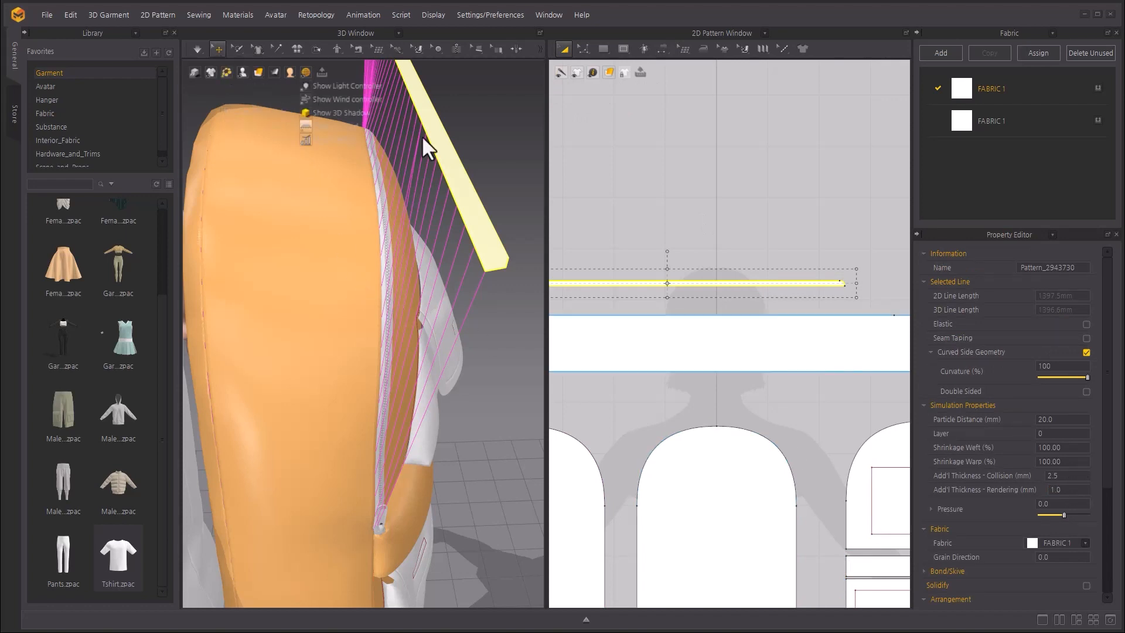
Strengthen the strip and simulate it onto the backpack's zipper seam, pulling it into place.
{"action": "right_click_drag", "start_coordinate": [460, 168], "coordinate": [392, 175]}
{"action": "right_click", "coordinate": [394, 174]}
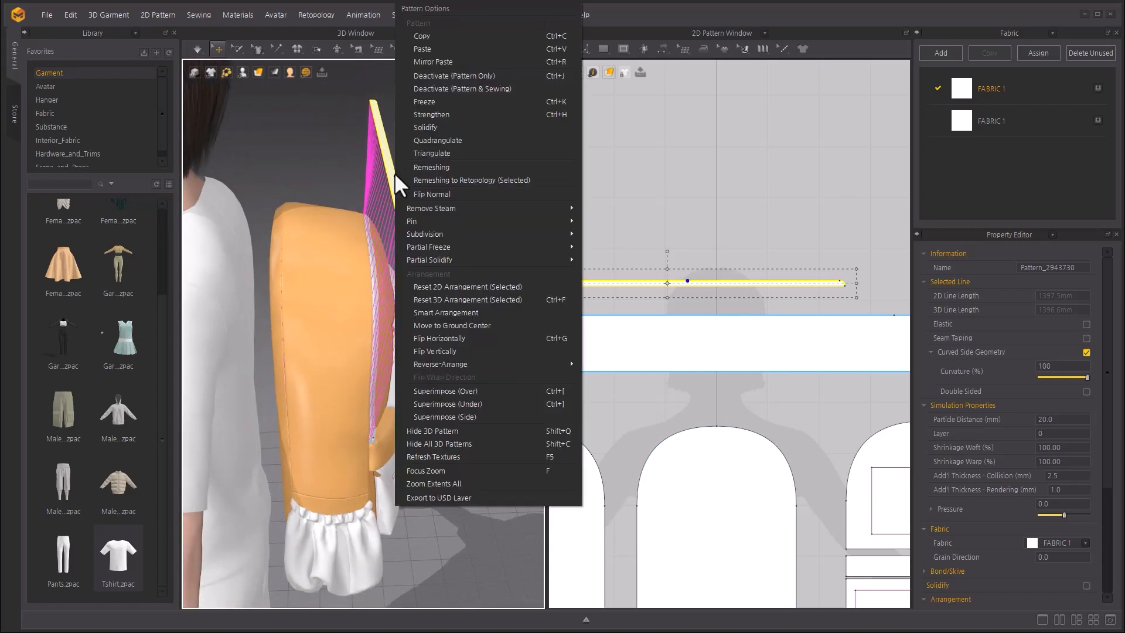
{"action": "left_click", "coordinate": [484, 115]}
{"action": "mouse_move", "coordinate": [227, 74]}
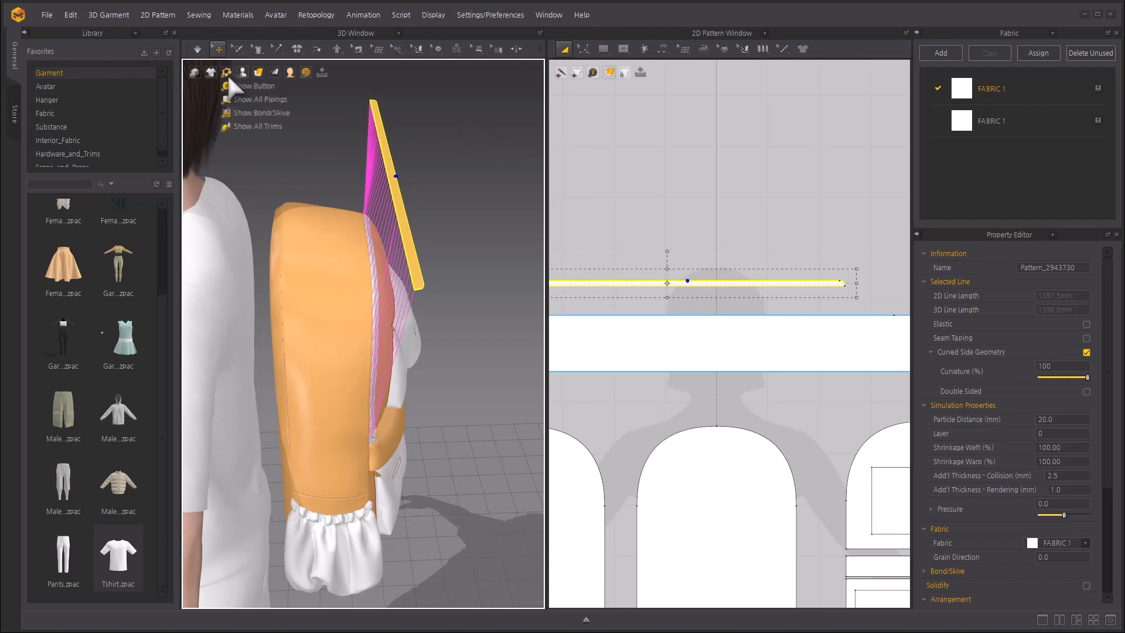
{"action": "left_click", "coordinate": [198, 48]}
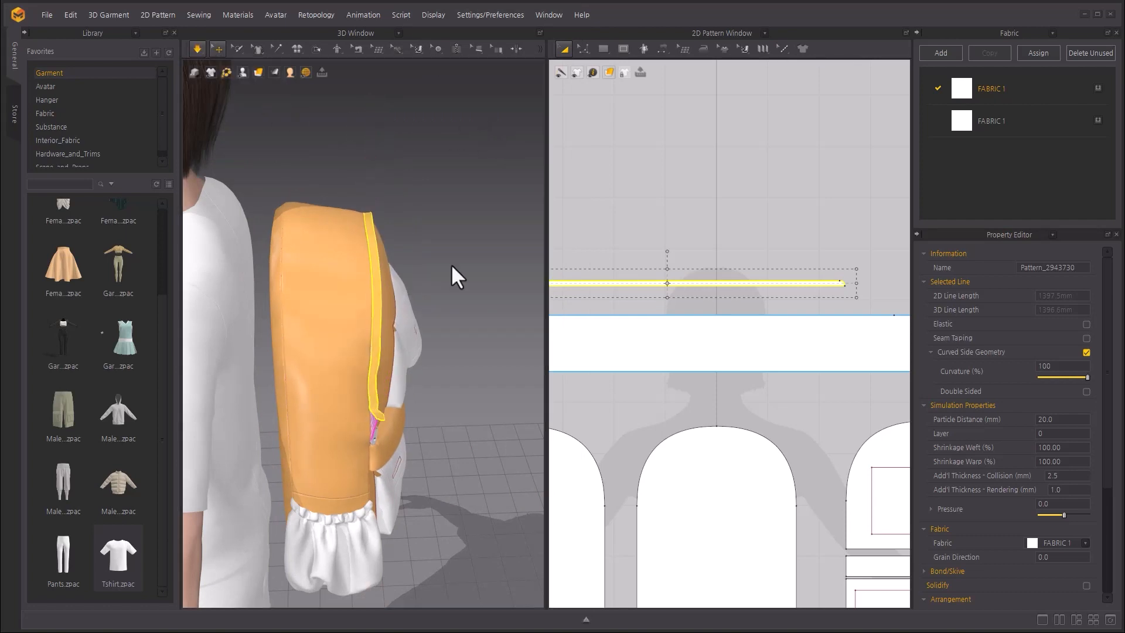
{"action": "right_click_drag", "start_coordinate": [406, 403], "coordinate": [386, 380]}
{"action": "left_click_drag", "start_coordinate": [370, 236], "coordinate": [359, 243]}
{"action": "key", "text": "space"}
Remove the strengthening from the strip and simulate again, tugging its lower end beside the zipper puller.
{"action": "right_click", "coordinate": [350, 256]}
{"action": "left_click", "coordinate": [403, 137]}
{"action": "mouse_move", "coordinate": [254, 75]}
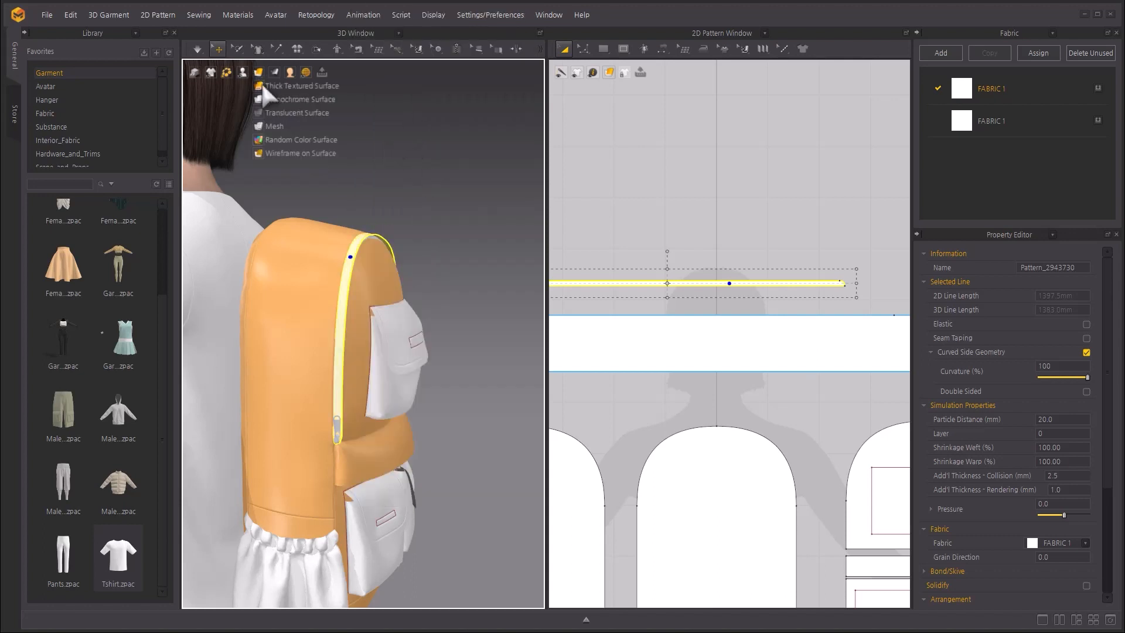
{"action": "scroll", "coordinate": [441, 210], "scroll_direction": "up", "scroll_amount": 6}
{"action": "right_click_drag", "start_coordinate": [219, 255], "coordinate": [381, 395]}
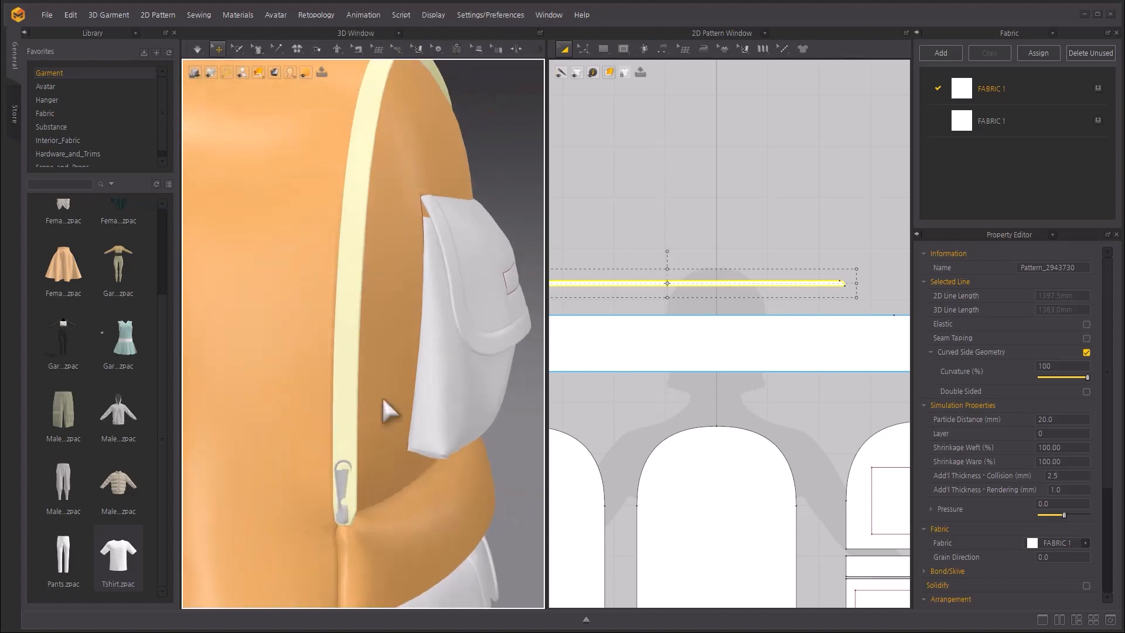
{"action": "key", "text": "space"}
{"action": "right_click_drag", "start_coordinate": [347, 519], "coordinate": [324, 503]}
{"action": "left_click_drag", "start_coordinate": [313, 505], "coordinate": [300, 501]}
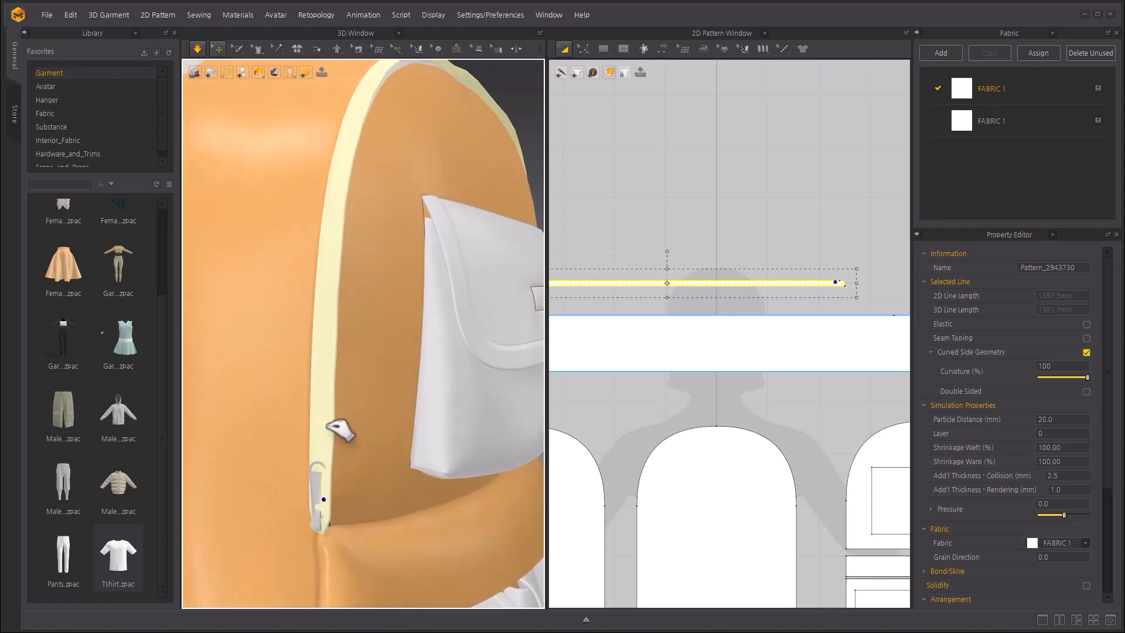
{"action": "key", "text": "space"}
Set the strip's particle distance to 5 mm and simulate it over the zipper.
{"action": "left_click", "coordinate": [1066, 423]}
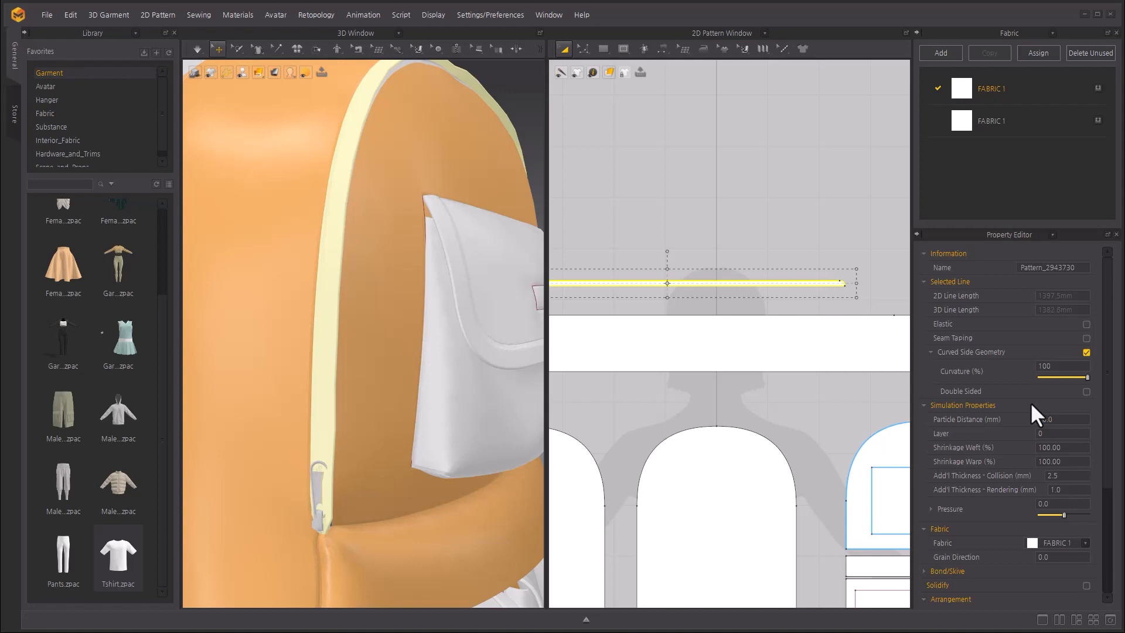
{"action": "left_click", "coordinate": [1052, 420]}
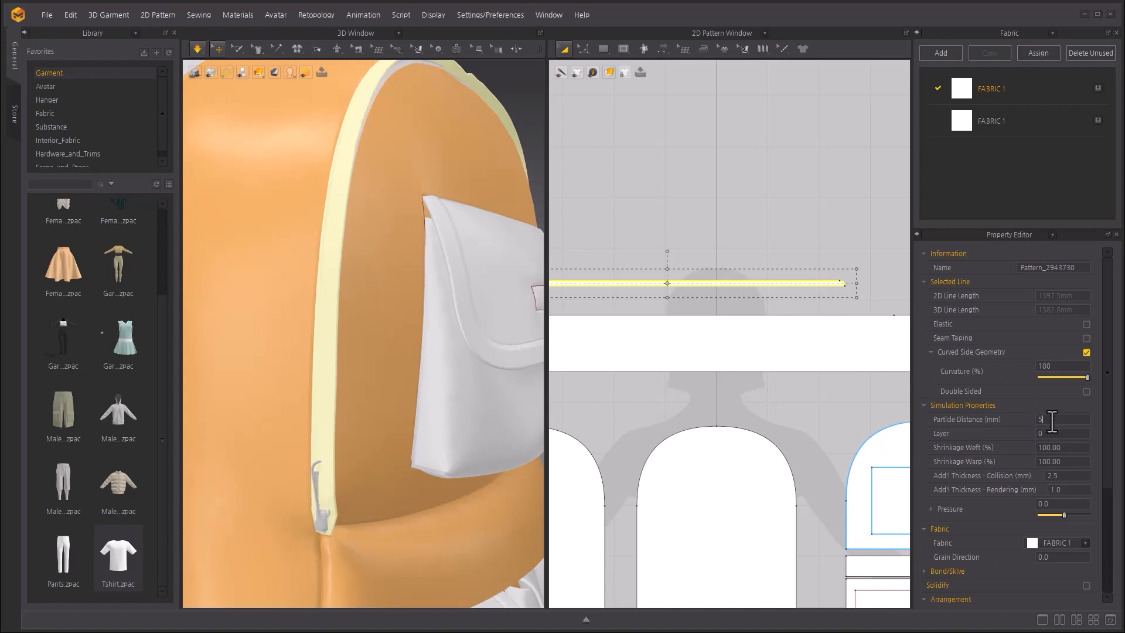
{"action": "key", "text": "space"}
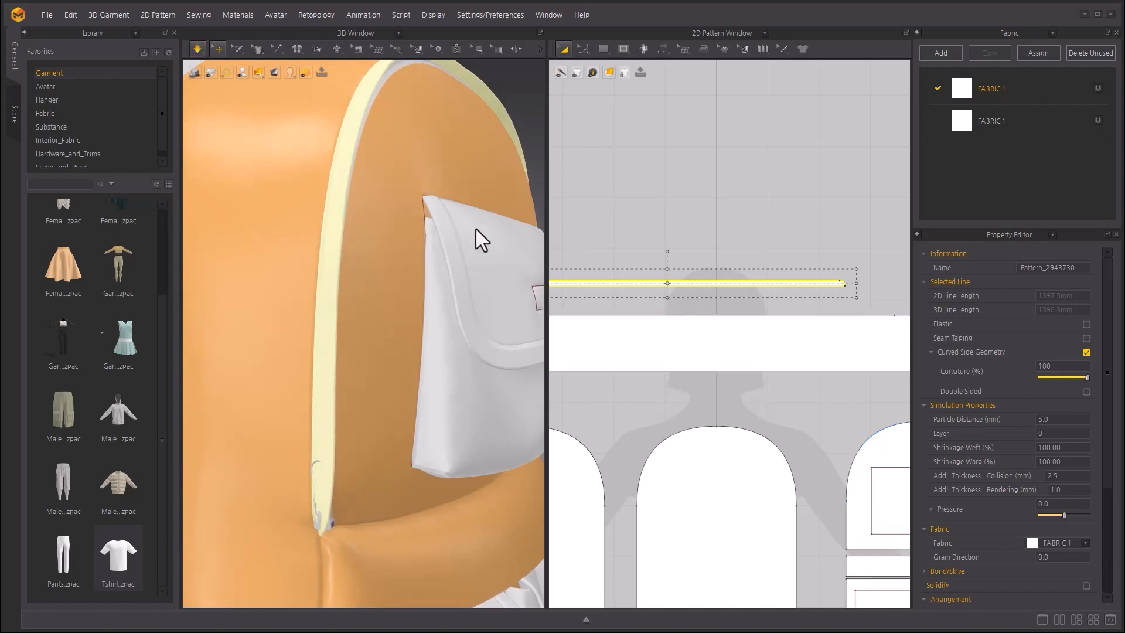
{"action": "scroll", "coordinate": [476, 230], "scroll_direction": "down", "scroll_amount": 5}
{"action": "right_click_drag", "start_coordinate": [463, 266], "coordinate": [419, 302]}
{"action": "left_click", "coordinate": [410, 320]}
{"action": "scroll", "coordinate": [374, 389], "scroll_direction": "up", "scroll_amount": 4}
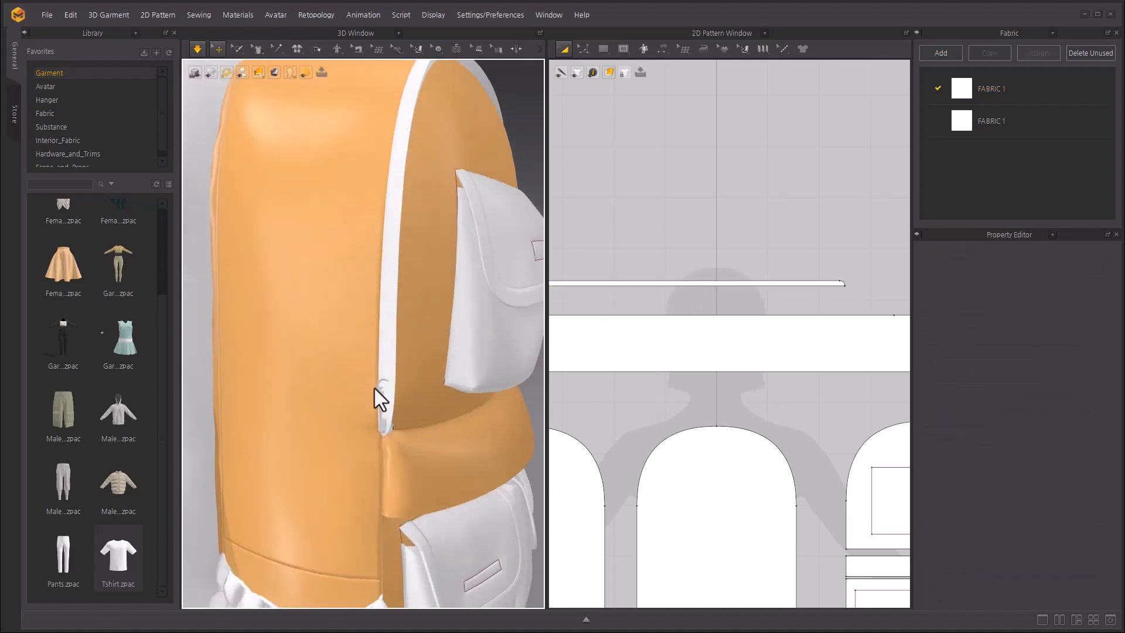
{"action": "scroll", "coordinate": [374, 389], "scroll_direction": "up", "scroll_amount": 3}
Reposition the zipper slider at the lower end of the strip and run the simulation to settle it.
{"action": "left_click", "coordinate": [328, 322]}
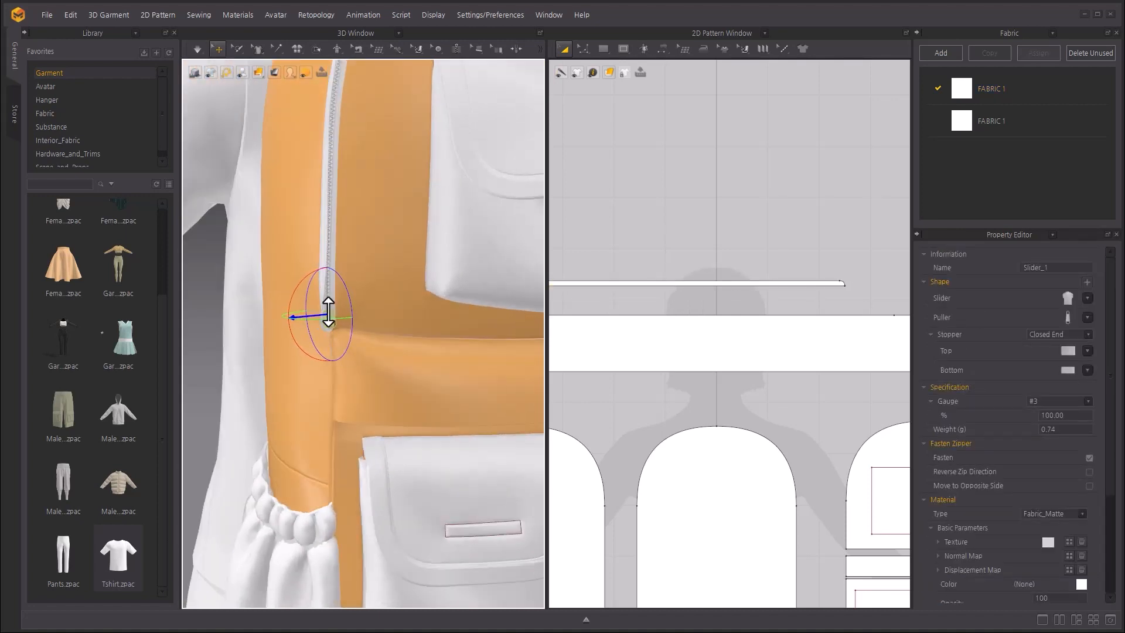
{"action": "right_click_drag", "start_coordinate": [306, 295], "coordinate": [257, 304]}
{"action": "left_click_drag", "start_coordinate": [283, 299], "coordinate": [462, 365]}
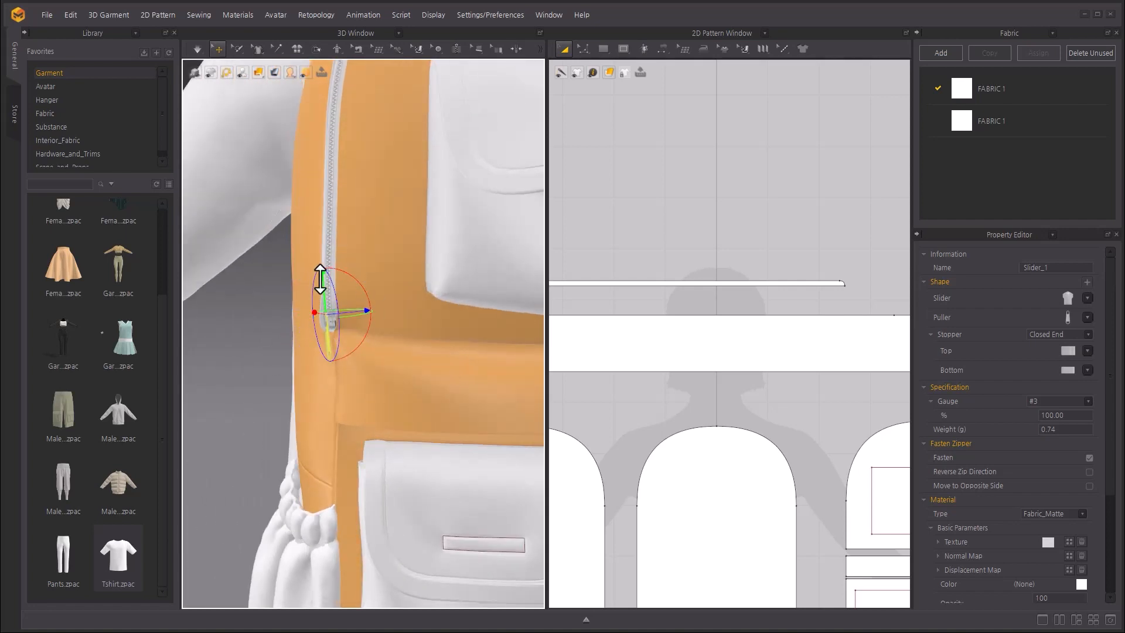
{"action": "left_click_drag", "start_coordinate": [320, 279], "coordinate": [323, 290]}
{"action": "key", "text": "space"}
{"action": "left_click", "coordinate": [326, 288]}
{"action": "middle_click_drag", "start_coordinate": [405, 146], "coordinate": [363, 281]}
{"action": "right_click_drag", "start_coordinate": [363, 282], "coordinate": [384, 266]}
{"action": "key", "text": "space"}
{"action": "left_click", "coordinate": [510, 203]}
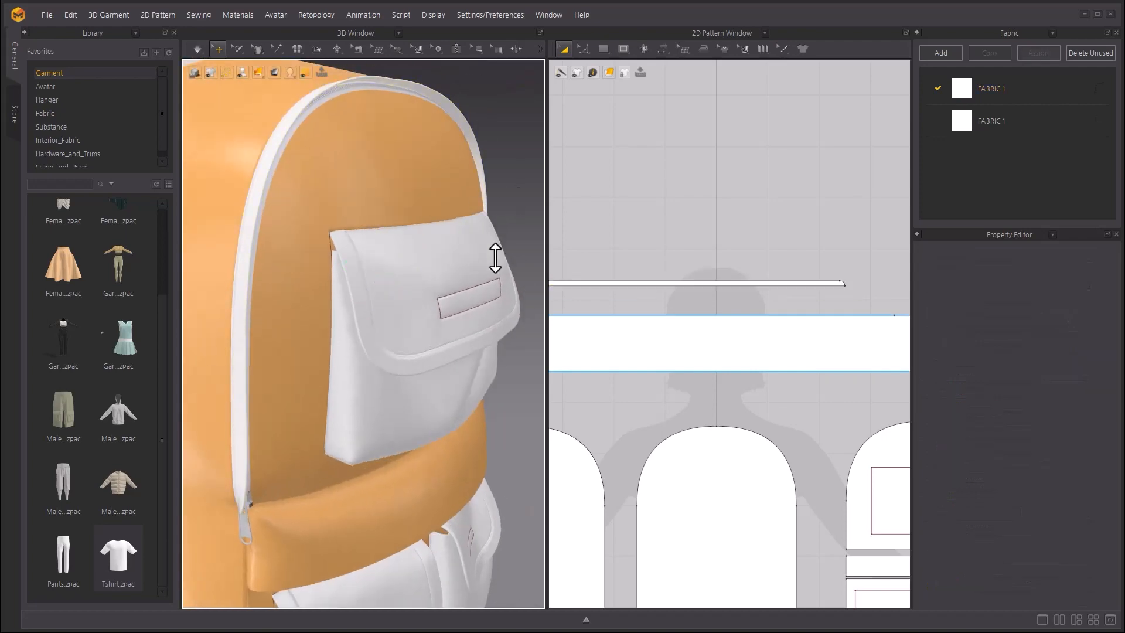
Set the zipper strip's additional rendering thickness to 2 mm and check it around the backpack.
{"action": "left_click", "coordinate": [321, 89]}
{"action": "left_click", "coordinate": [1081, 491]}
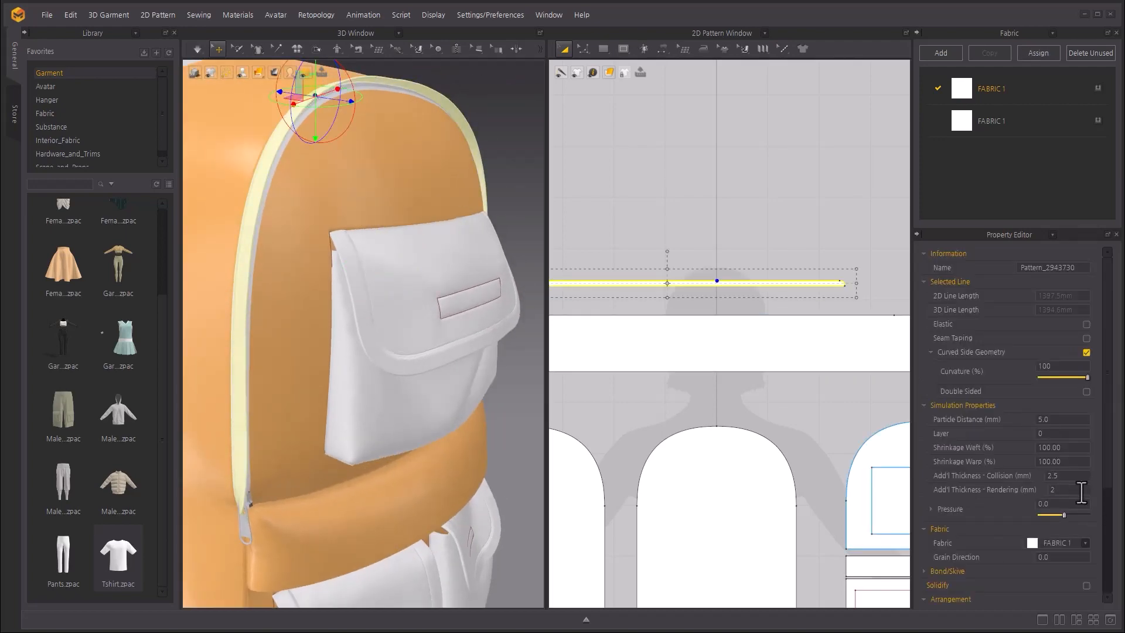
{"action": "type", "text": "2"}
{"action": "key", "text": "Return"}
{"action": "left_click", "coordinate": [503, 148]}
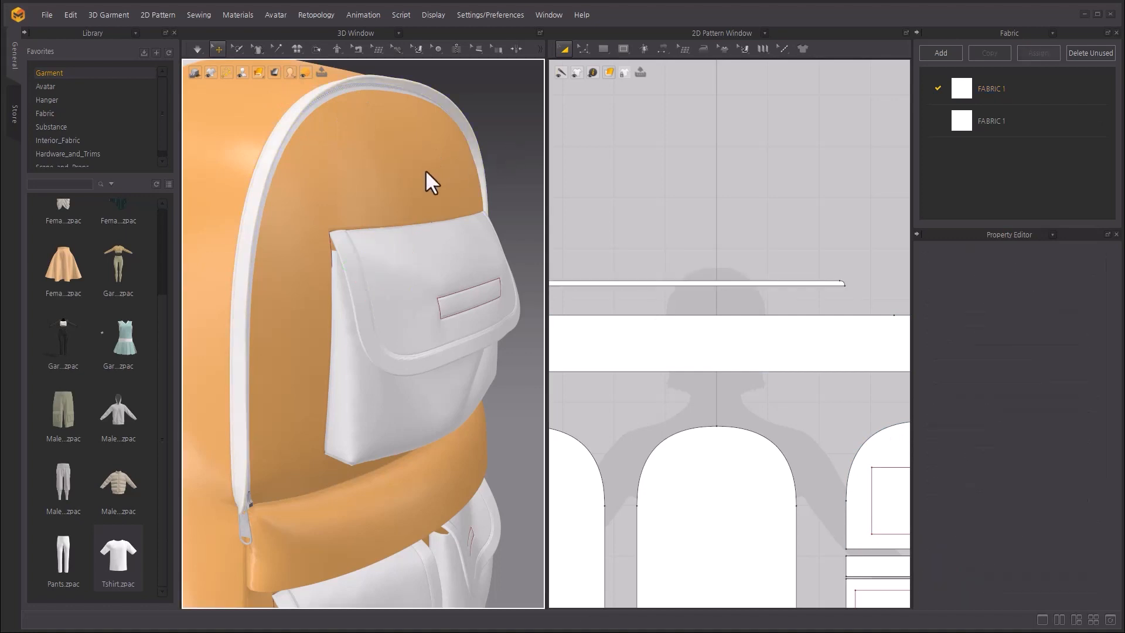
{"action": "right_click_drag", "start_coordinate": [314, 395], "coordinate": [411, 363]}
{"action": "right_click_drag", "start_coordinate": [259, 385], "coordinate": [294, 372]}
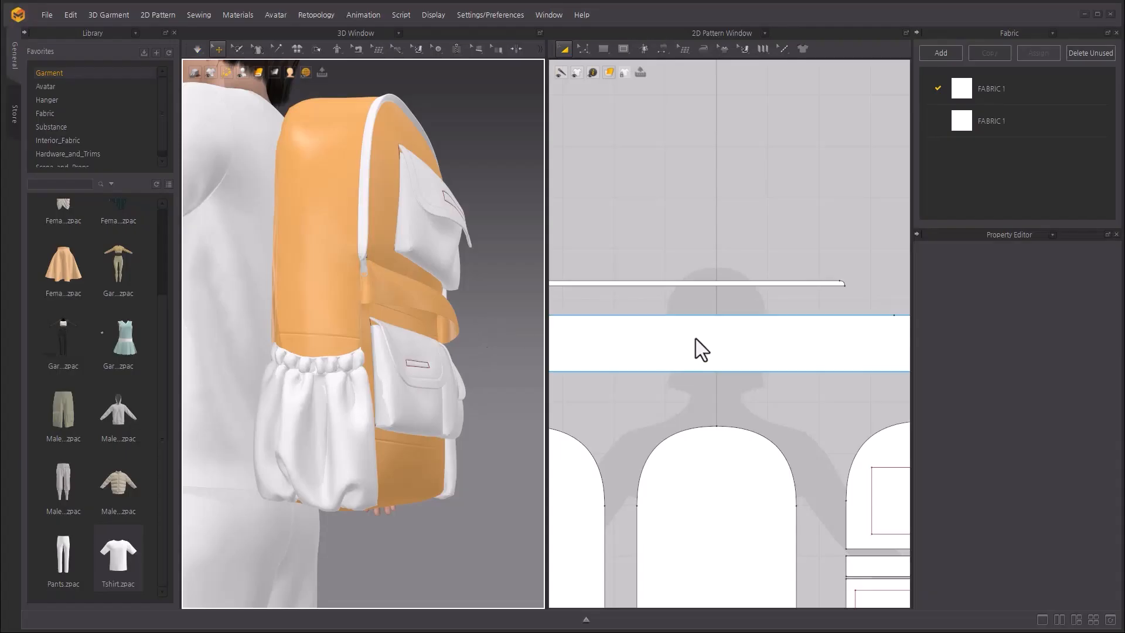
Delete the sewing that joins the narrow horizontal band to the lower front panel with the two pocket outlines.
{"action": "middle_click_drag", "start_coordinate": [726, 306], "coordinate": [643, 175]}
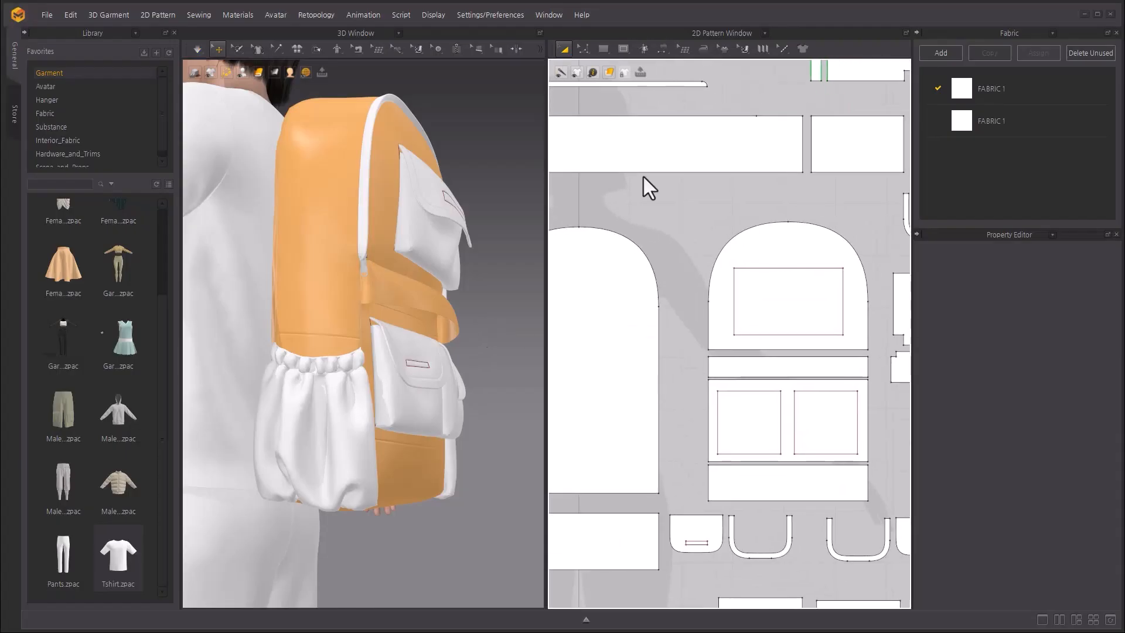
{"action": "middle_click_drag", "start_coordinate": [723, 374], "coordinate": [673, 326]}
{"action": "scroll", "coordinate": [667, 334], "scroll_direction": "up", "scroll_amount": 6}
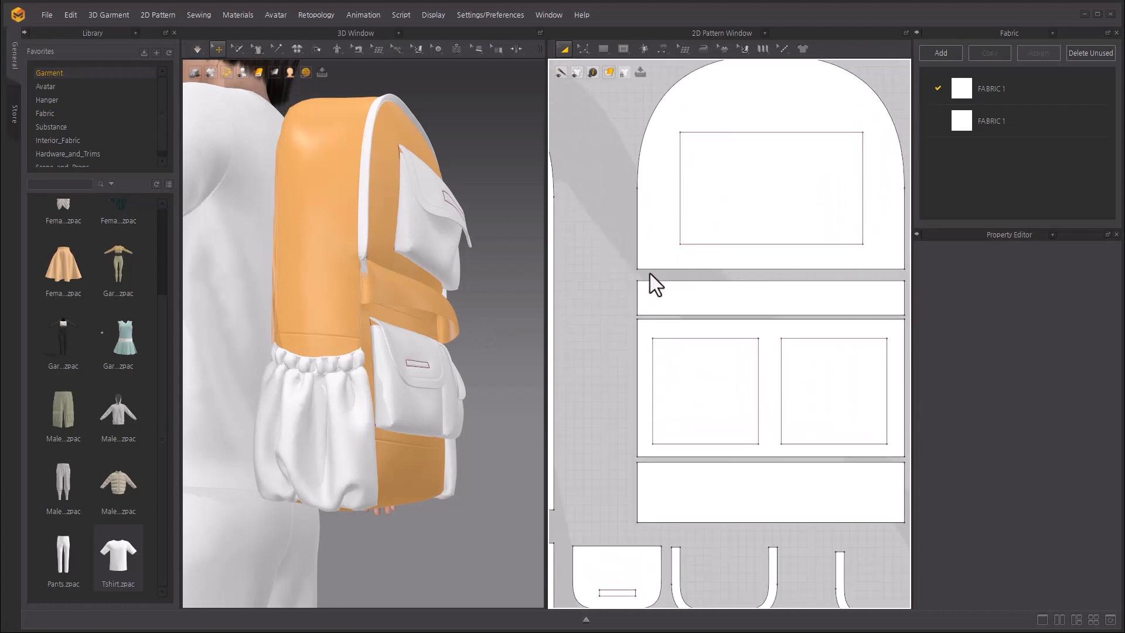
{"action": "scroll", "coordinate": [636, 241], "scroll_direction": "up", "scroll_amount": 1}
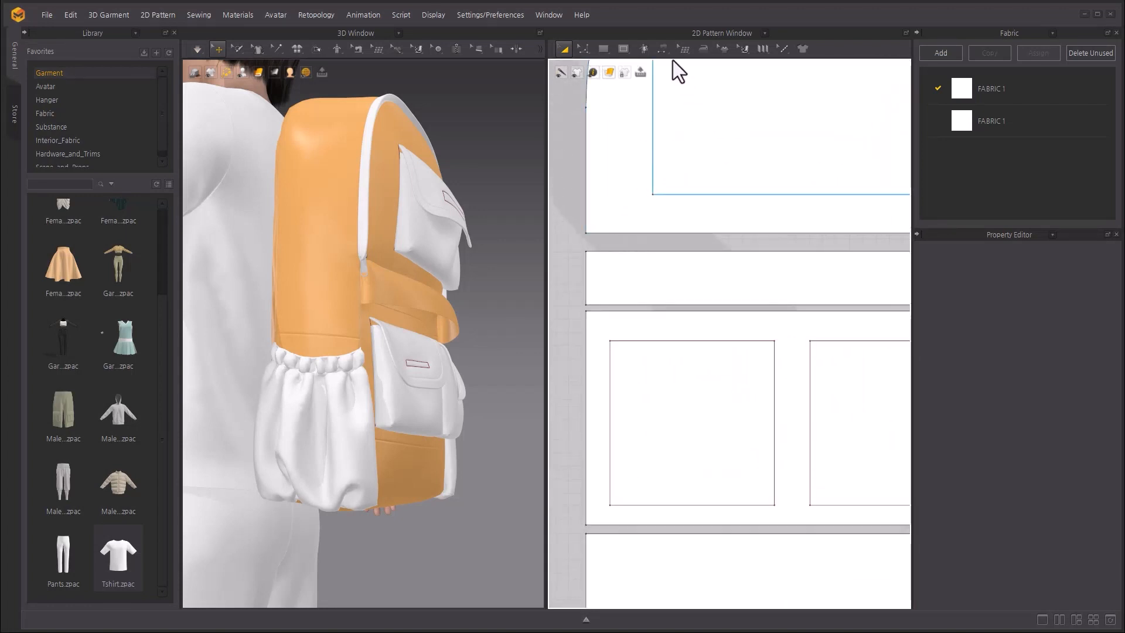
{"action": "left_click", "coordinate": [662, 49]}
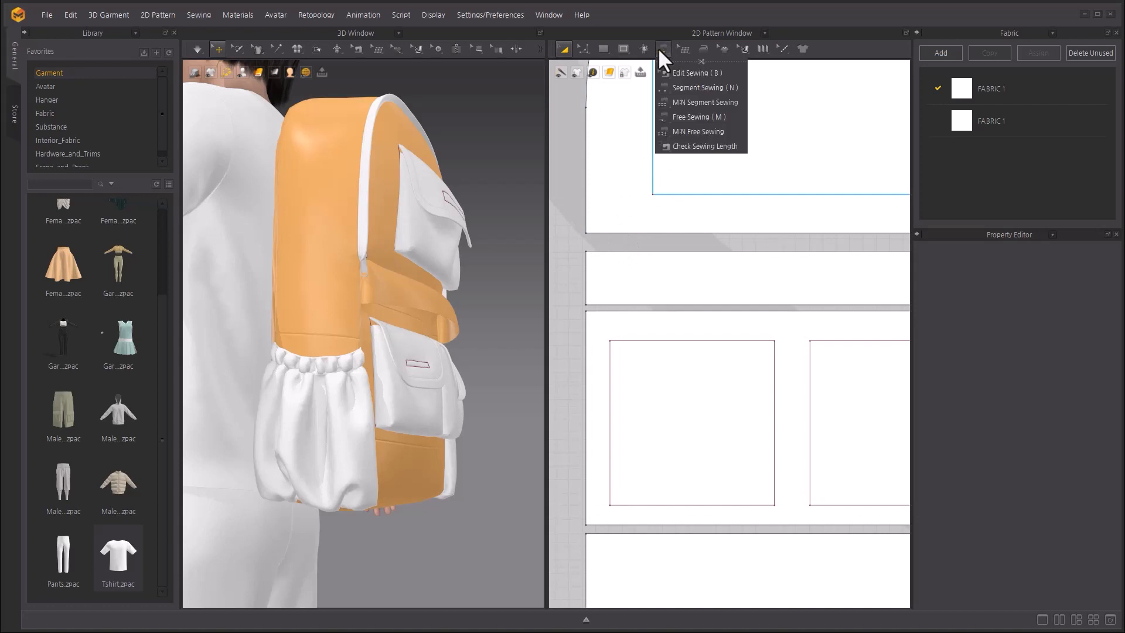
{"action": "left_click", "coordinate": [668, 116]}
{"action": "left_click", "coordinate": [702, 308]}
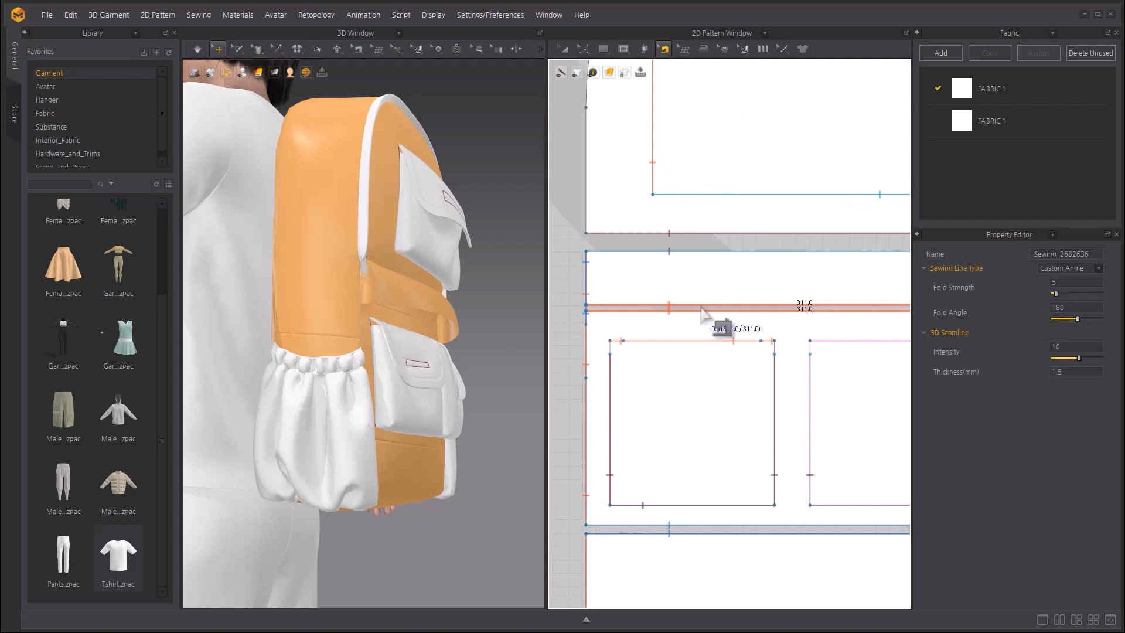
{"action": "key", "text": "Delete"}
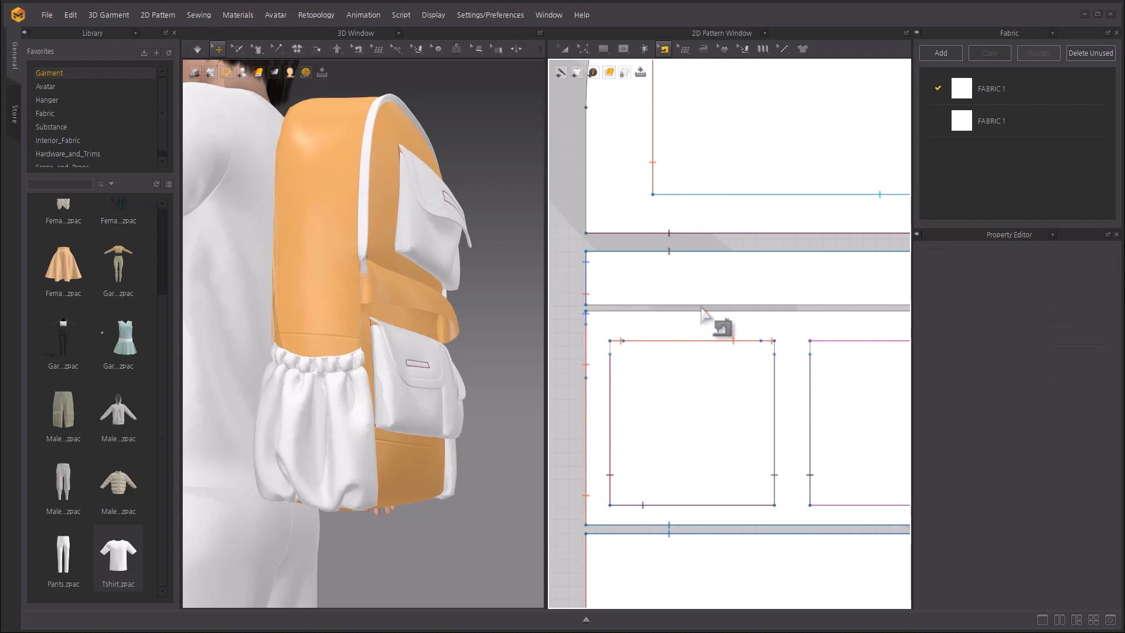
Simulate the backpack to open the unsewn seam below the horizontal band.
{"action": "scroll", "coordinate": [473, 320], "scroll_direction": "up", "scroll_amount": 5}
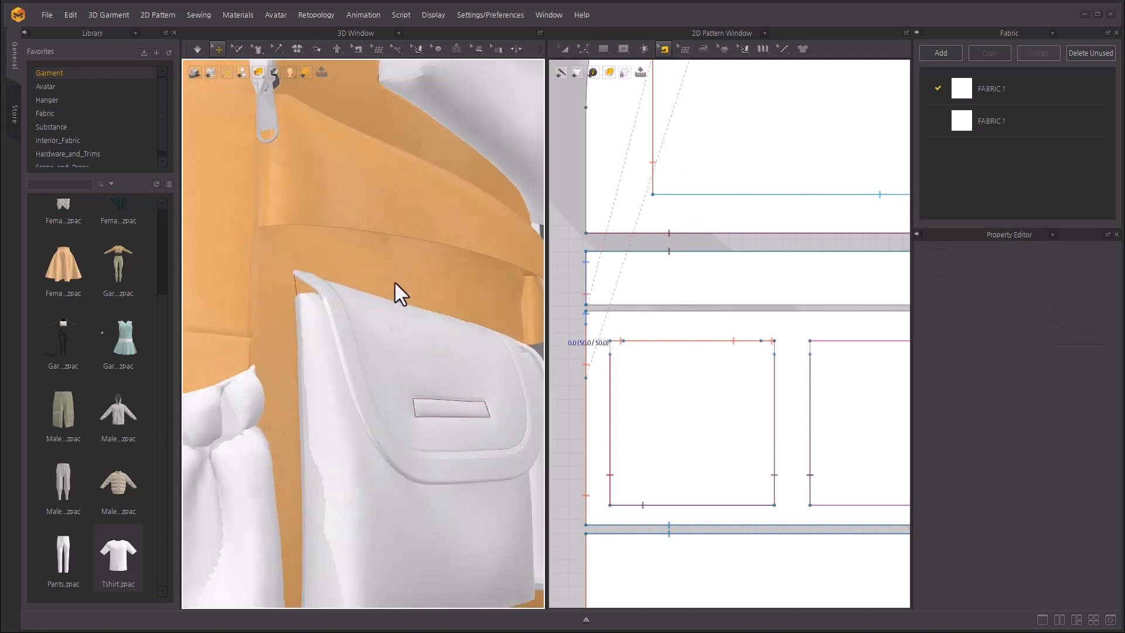
{"action": "key", "text": "space"}
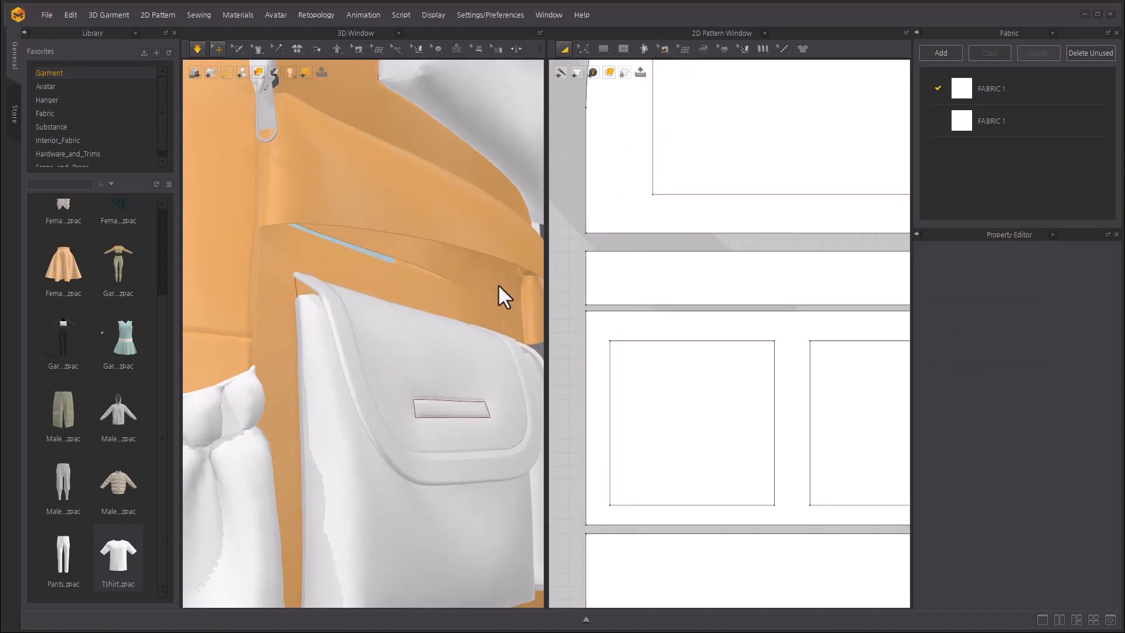
{"action": "left_click", "coordinate": [466, 341]}
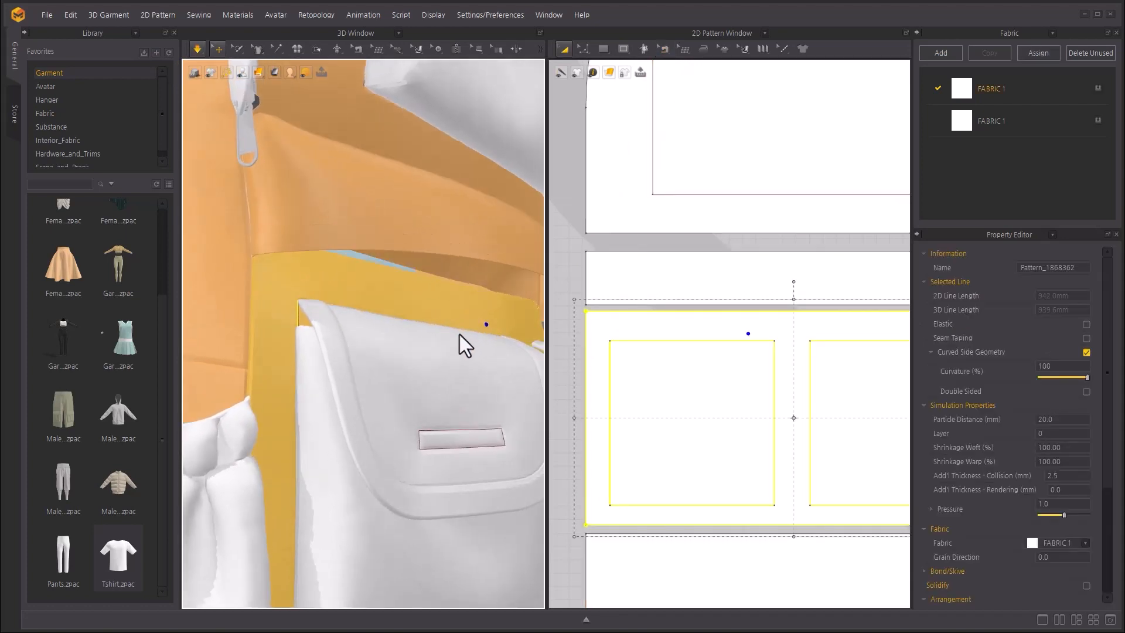
{"action": "key", "text": "space"}
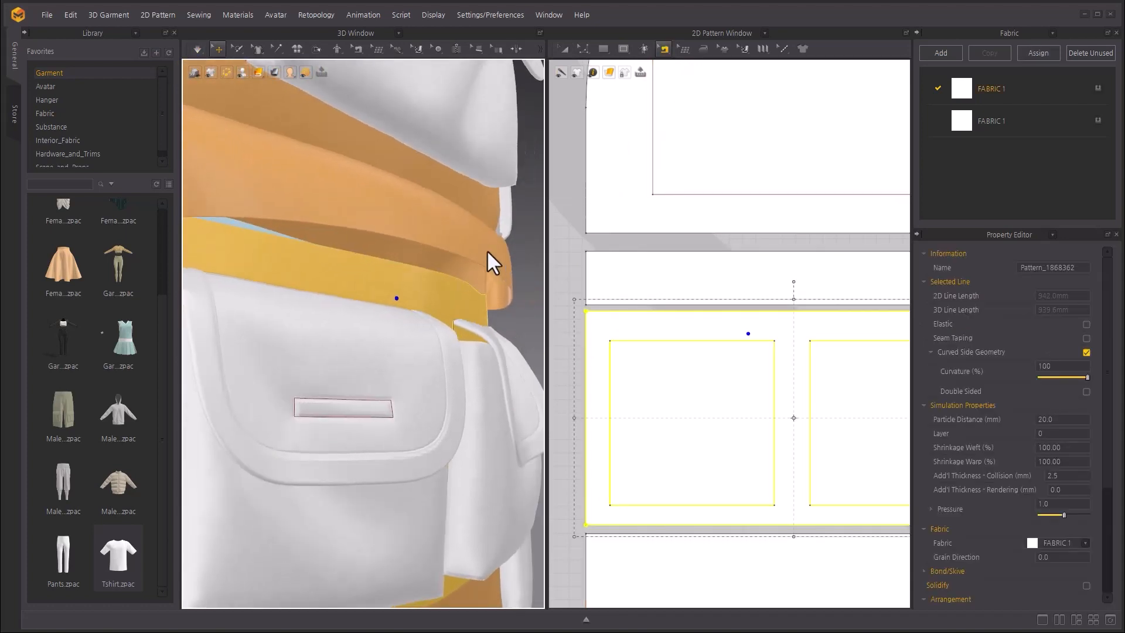
Unstrengthen the horizontal band above the lower pockets and simulate it so it relaxes.
{"action": "left_click", "coordinate": [487, 249]}
{"action": "right_click", "coordinate": [487, 250]}
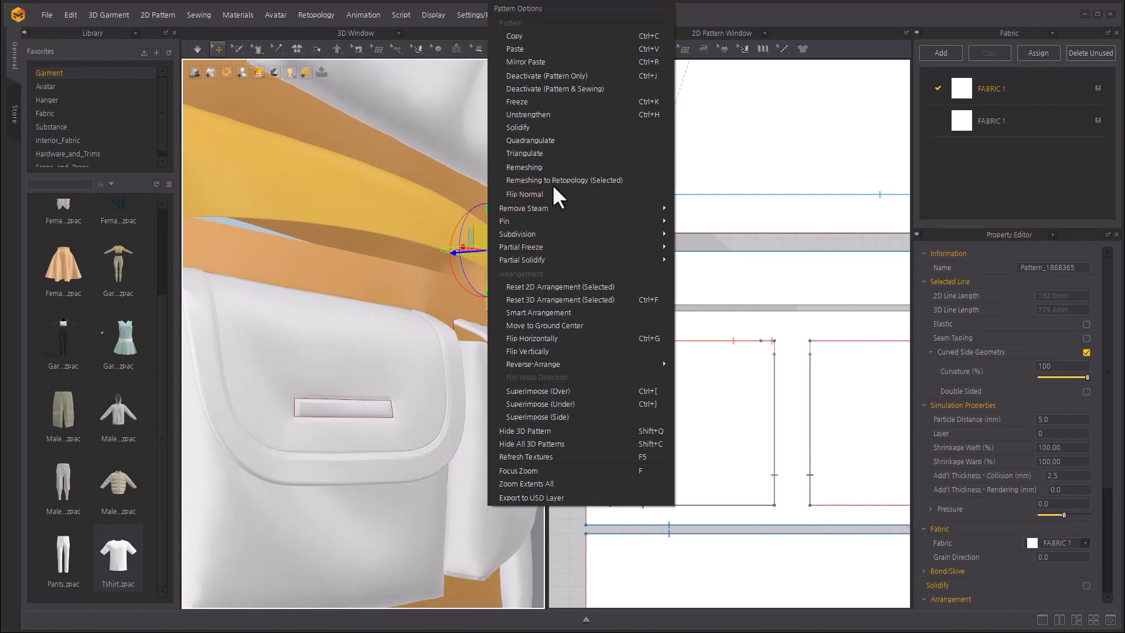
{"action": "left_click", "coordinate": [570, 116]}
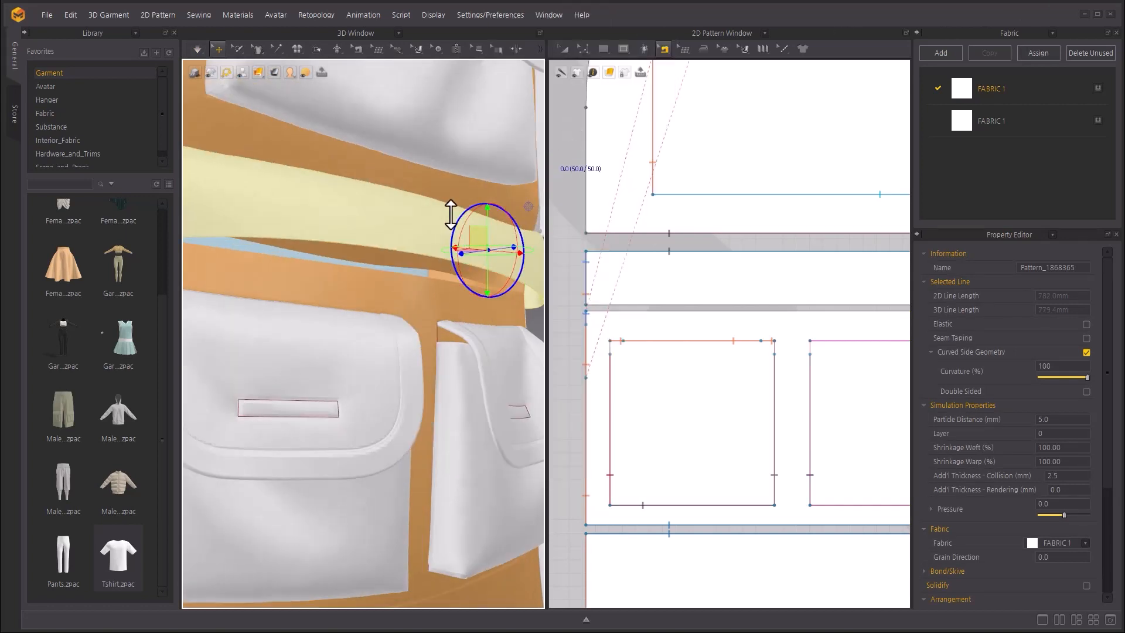
{"action": "key", "text": "space"}
{"action": "key", "text": "space"}
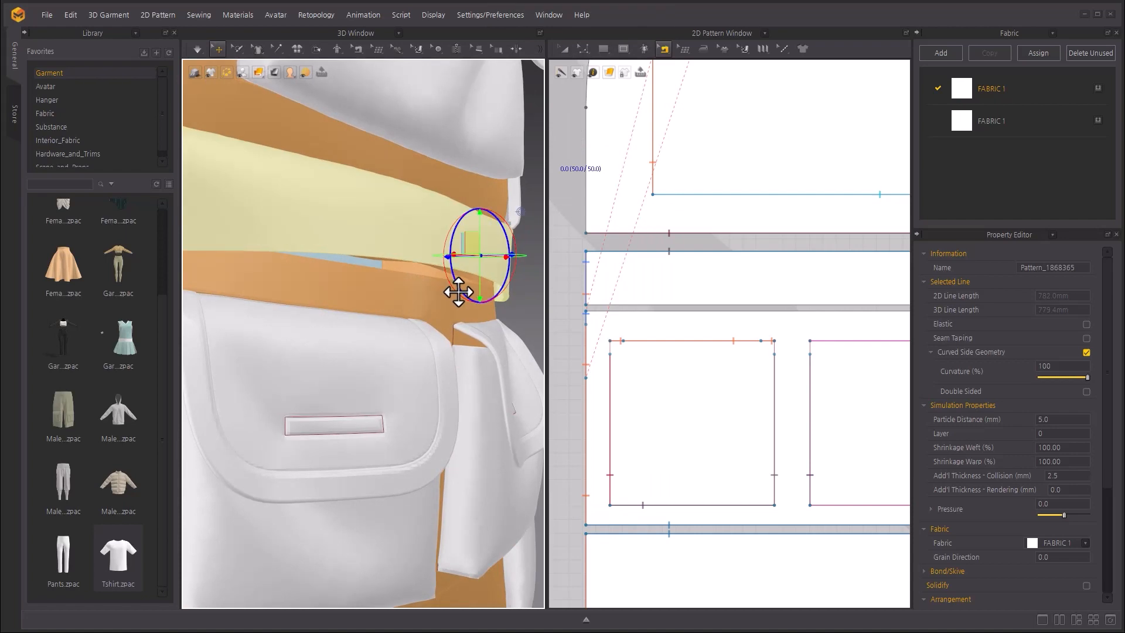
{"action": "key", "text": "space"}
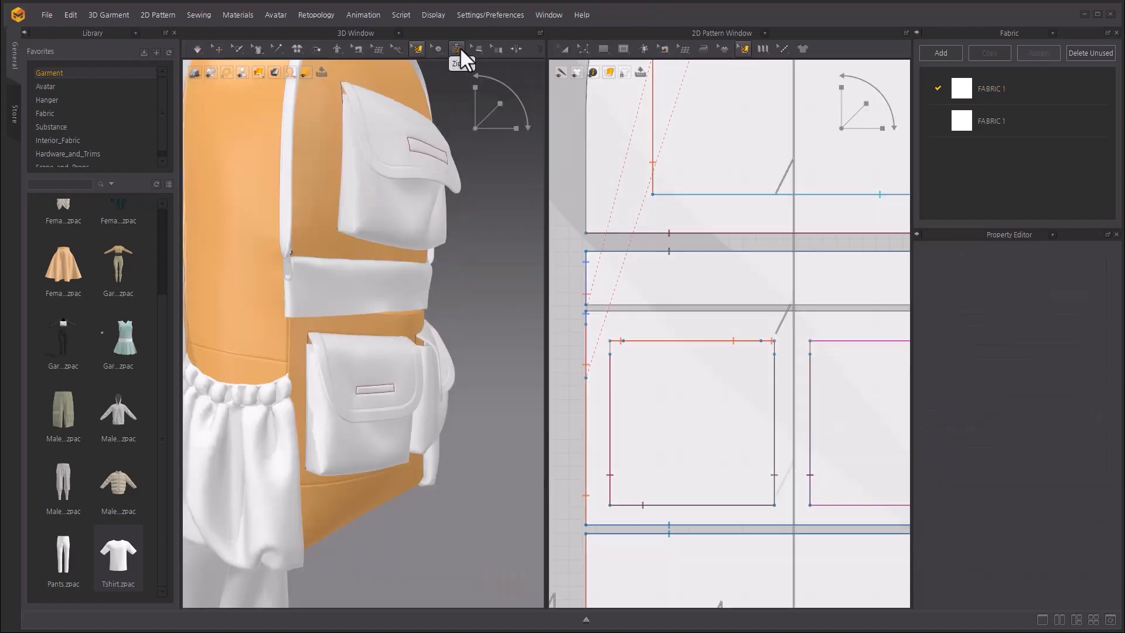
Start a zipper and trace its first side along the band's lower edge, leaving a small gap at each end.
{"action": "left_click", "coordinate": [460, 49]}
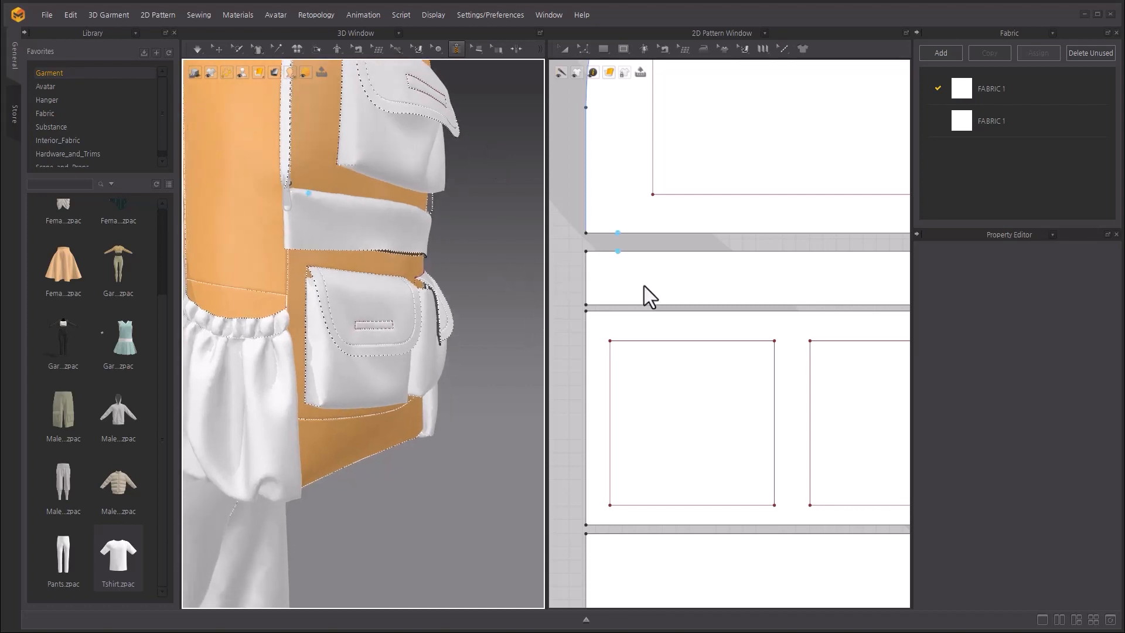
{"action": "scroll", "coordinate": [644, 258], "scroll_direction": "up", "scroll_amount": 3}
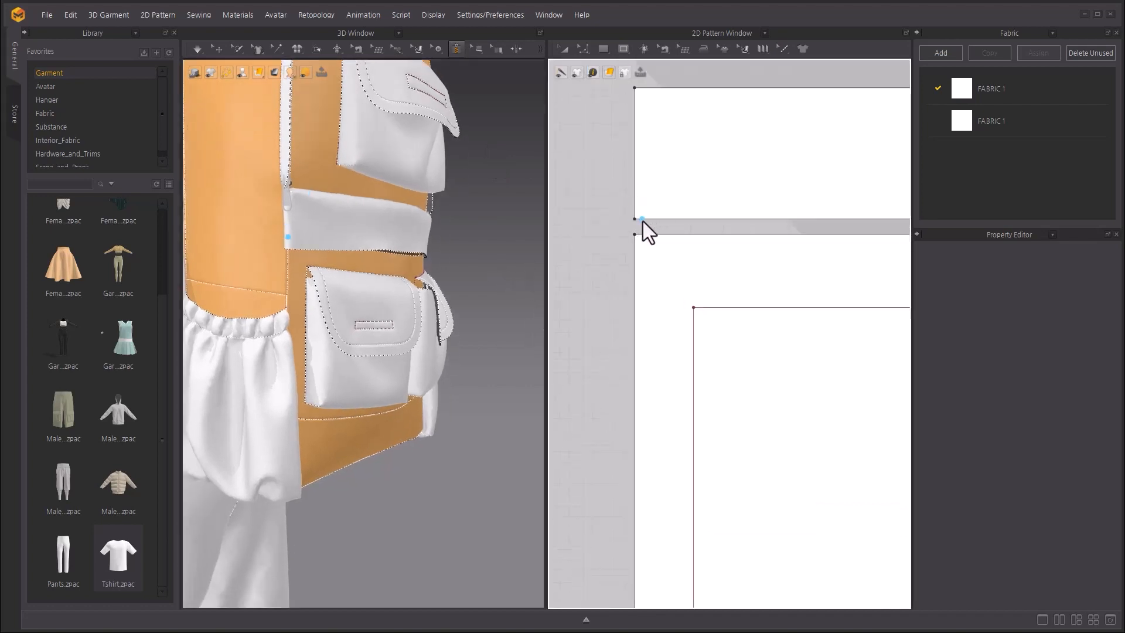
{"action": "left_click", "coordinate": [642, 221]}
{"action": "scroll", "coordinate": [642, 221], "scroll_direction": "down", "scroll_amount": 3}
{"action": "scroll", "coordinate": [807, 311], "scroll_direction": "up", "scroll_amount": 2}
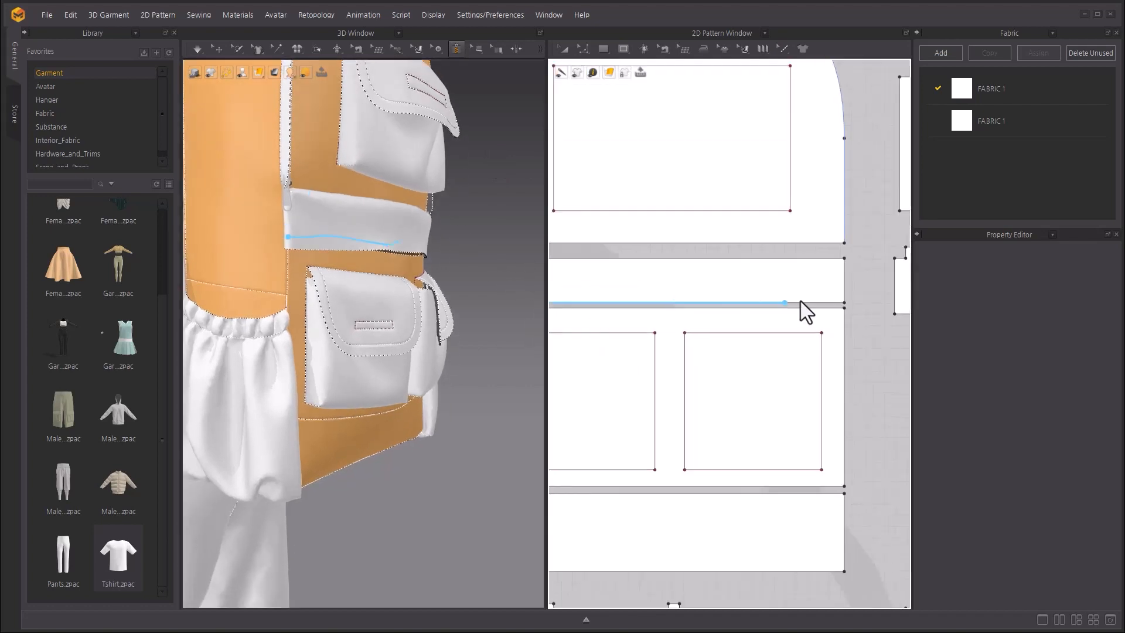
{"action": "scroll", "coordinate": [683, 278], "scroll_direction": "up", "scroll_amount": 3}
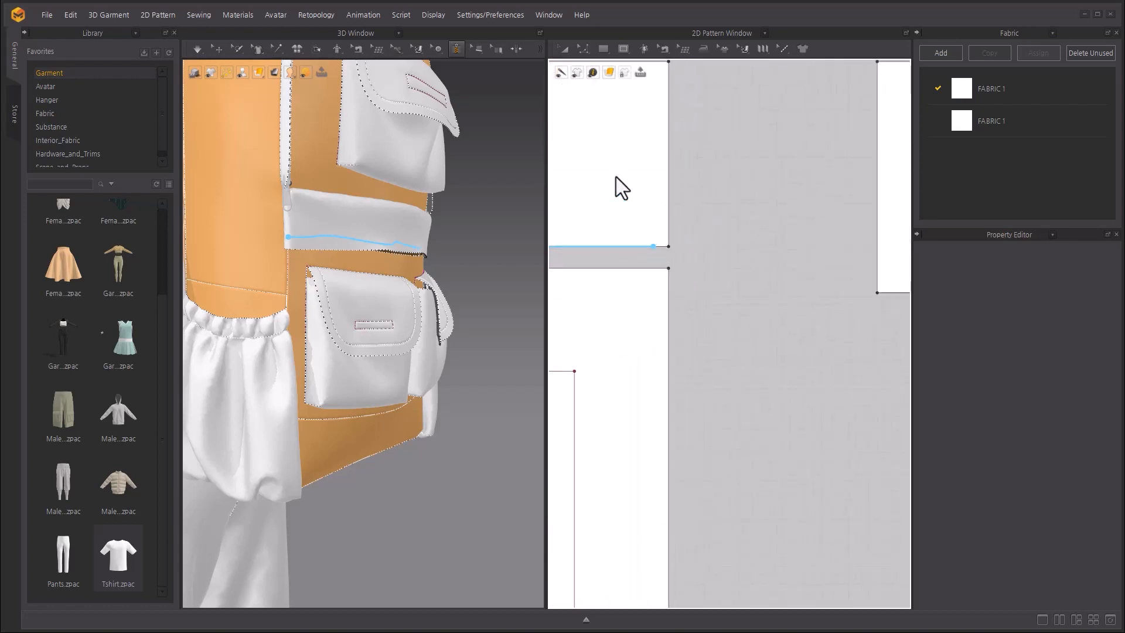
{"action": "middle_click_drag", "start_coordinate": [674, 252], "coordinate": [754, 294]}
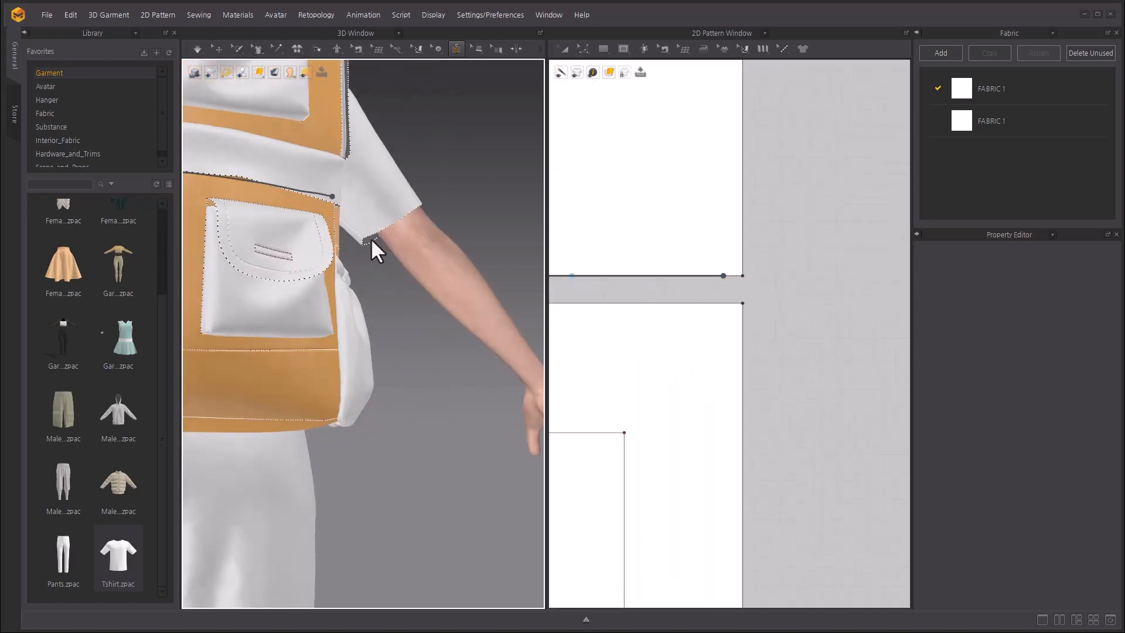
Trace the zipper's matching second side along the upper edge of the lower front panel to create the zipper.
{"action": "scroll", "coordinate": [371, 244], "scroll_direction": "up", "scroll_amount": 3}
{"action": "scroll", "coordinate": [695, 223], "scroll_direction": "up", "scroll_amount": 3}
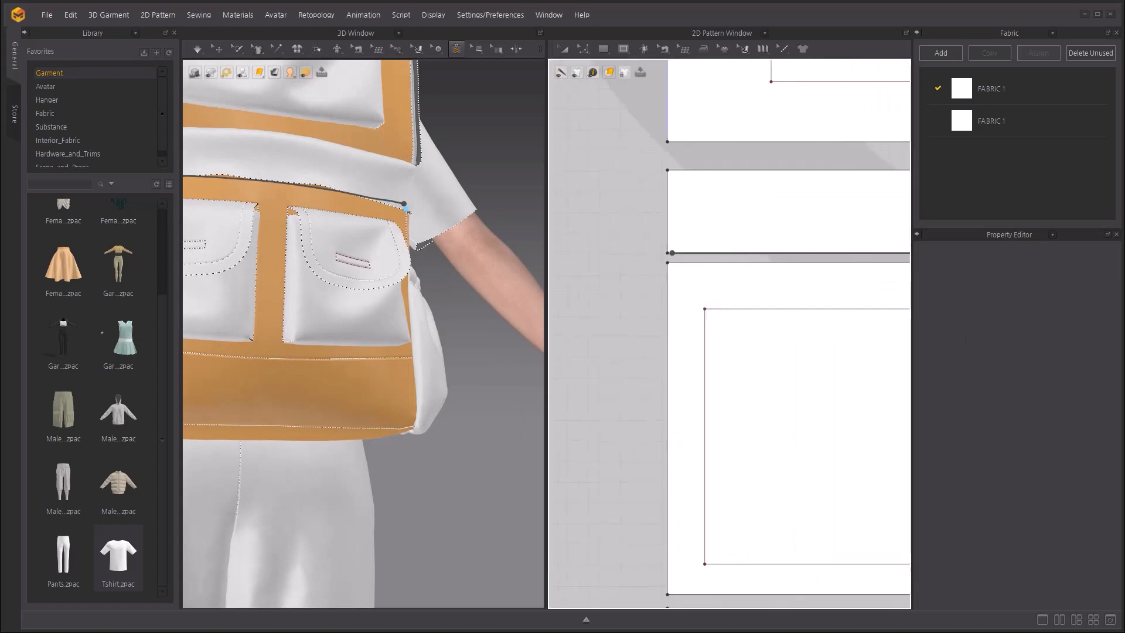
{"action": "scroll", "coordinate": [695, 319], "scroll_direction": "up", "scroll_amount": 3}
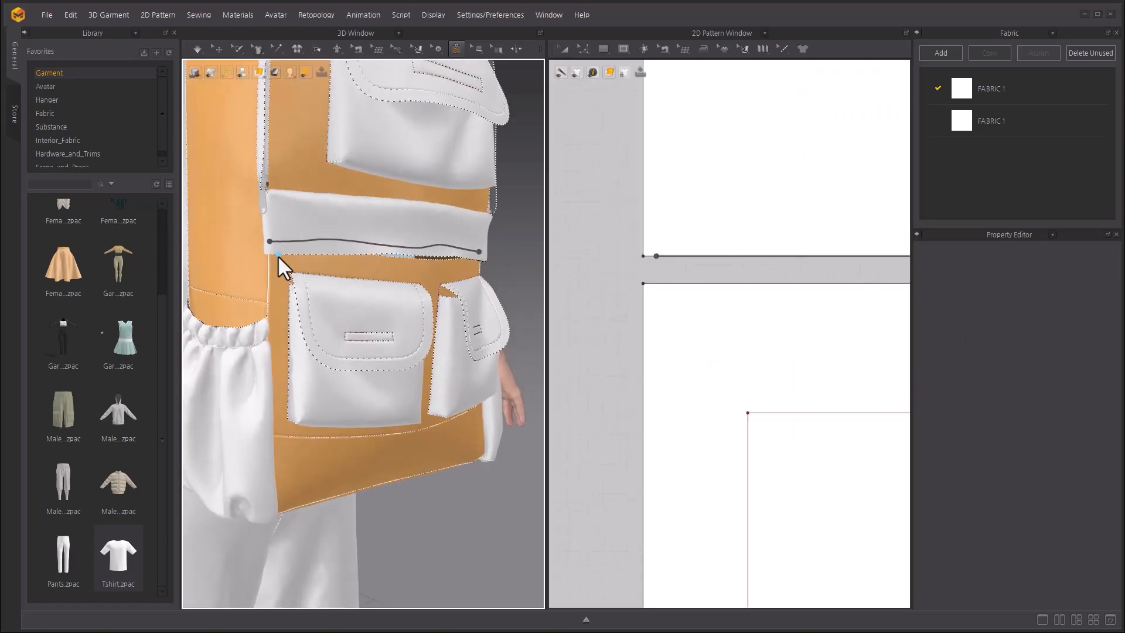
{"action": "left_click", "coordinate": [657, 286]}
{"action": "scroll", "coordinate": [744, 301], "scroll_direction": "down", "scroll_amount": 2}
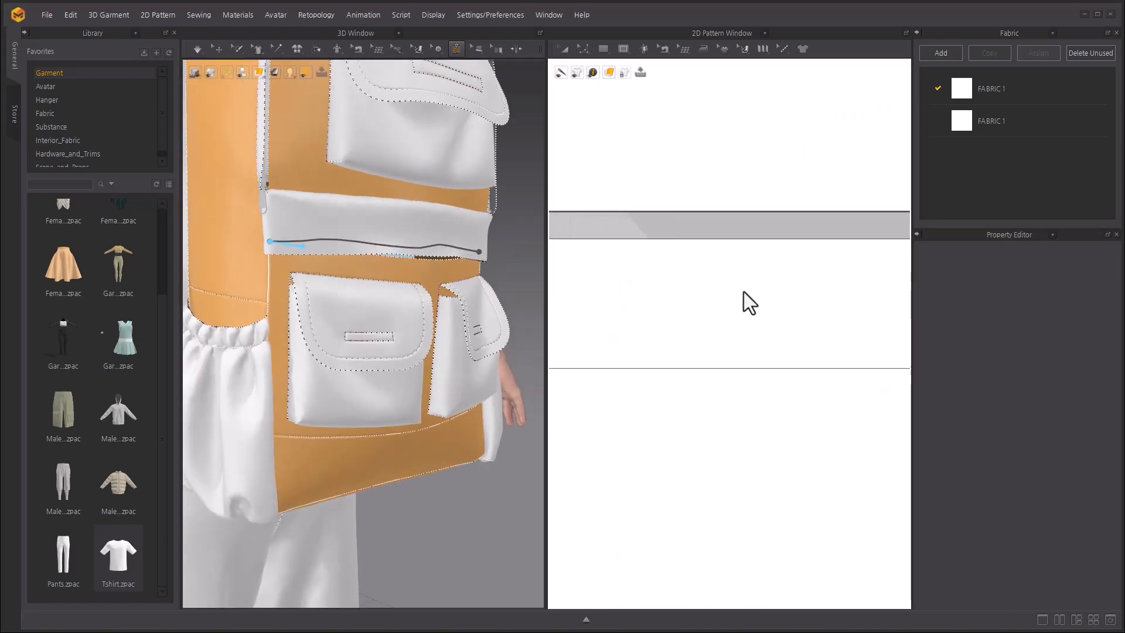
{"action": "middle_click_drag", "start_coordinate": [744, 302], "coordinate": [744, 271]}
{"action": "scroll", "coordinate": [744, 270], "scroll_direction": "up", "scroll_amount": 3}
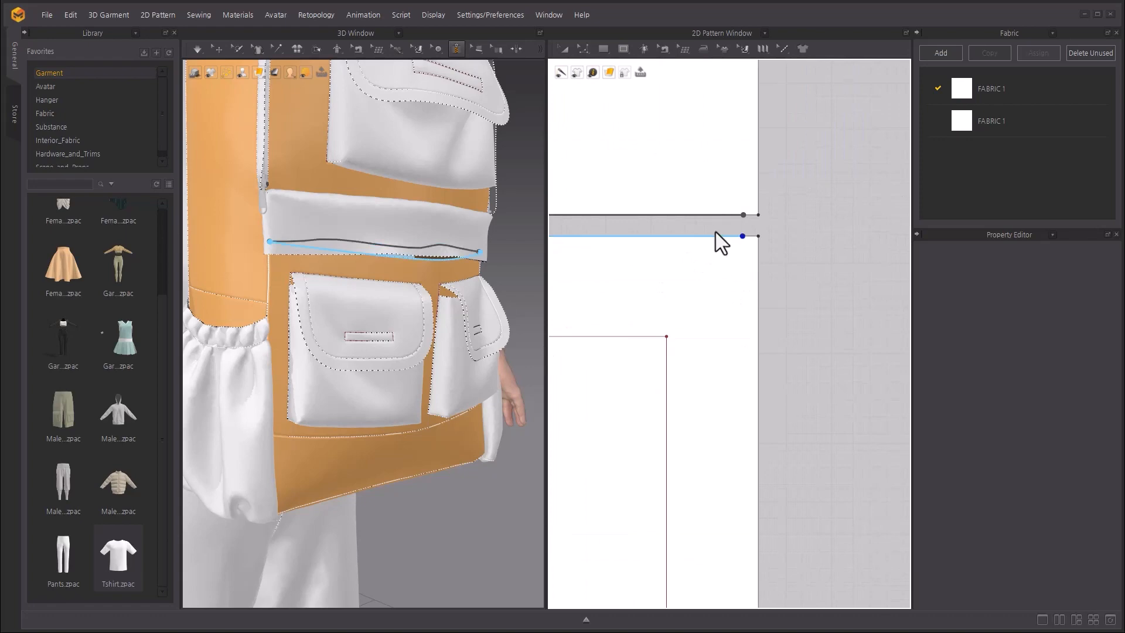
{"action": "double_click", "coordinate": [742, 238]}
{"action": "right_click_drag", "start_coordinate": [440, 241], "coordinate": [325, 210]}
{"action": "scroll", "coordinate": [269, 178], "scroll_direction": "up", "scroll_amount": 8}
{"action": "scroll", "coordinate": [270, 224], "scroll_direction": "down", "scroll_amount": 5}
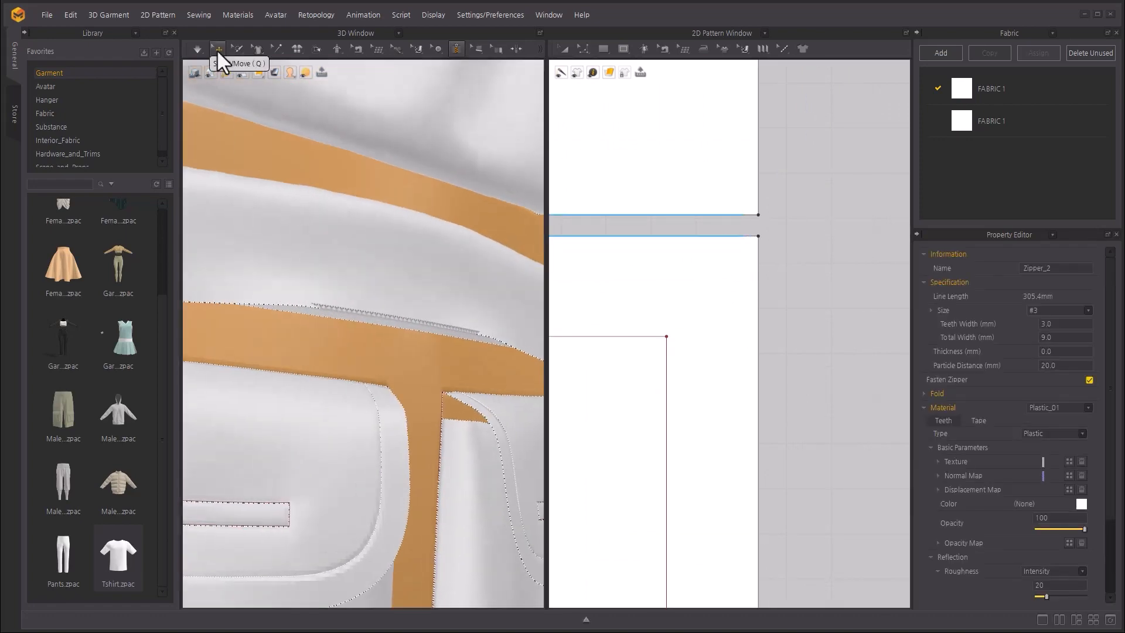
Strengthen the horizontal band again and simulate to settle the new zipper in the seam.
{"action": "left_click", "coordinate": [217, 49]}
{"action": "left_click", "coordinate": [366, 246]}
{"action": "right_click_drag", "start_coordinate": [372, 264], "coordinate": [476, 268]}
{"action": "right_click", "coordinate": [476, 268]}
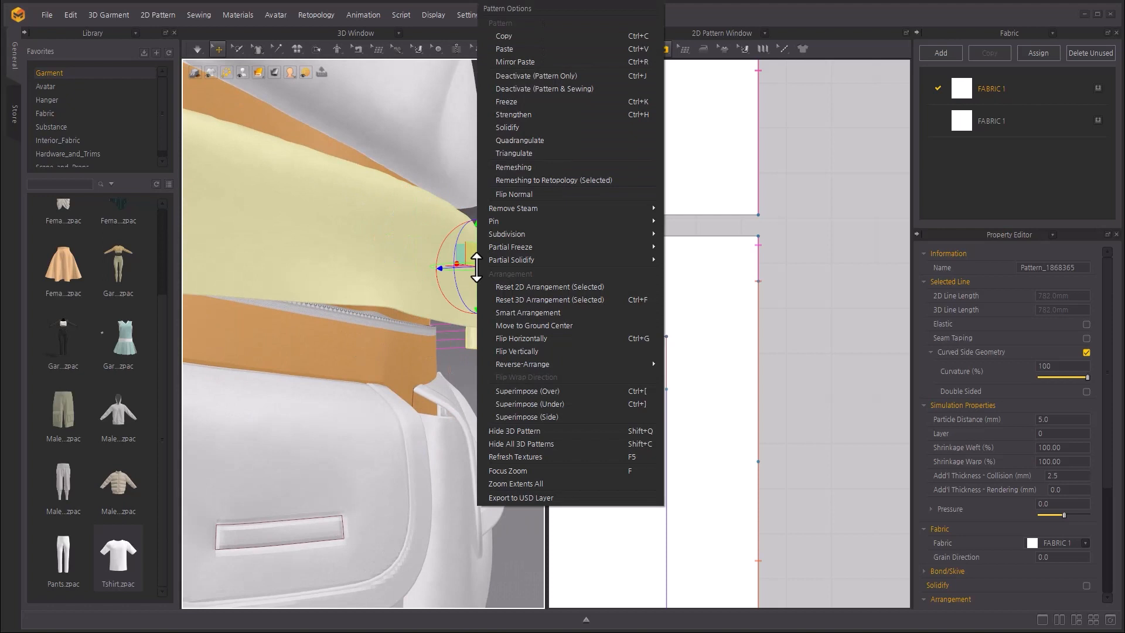
{"action": "left_click", "coordinate": [547, 102]}
{"action": "left_click", "coordinate": [517, 197]}
{"action": "scroll", "coordinate": [423, 258], "scroll_direction": "up", "scroll_amount": 3}
{"action": "scroll", "coordinate": [476, 267], "scroll_direction": "up", "scroll_amount": 3}
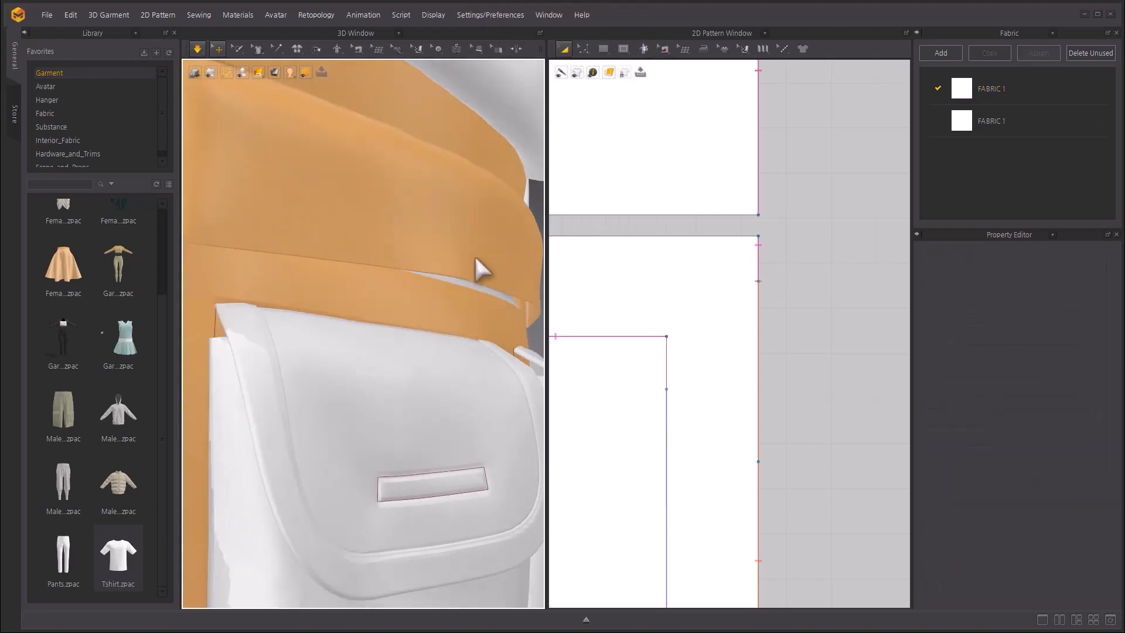
{"action": "right_click_drag", "start_coordinate": [476, 258], "coordinate": [389, 318]}
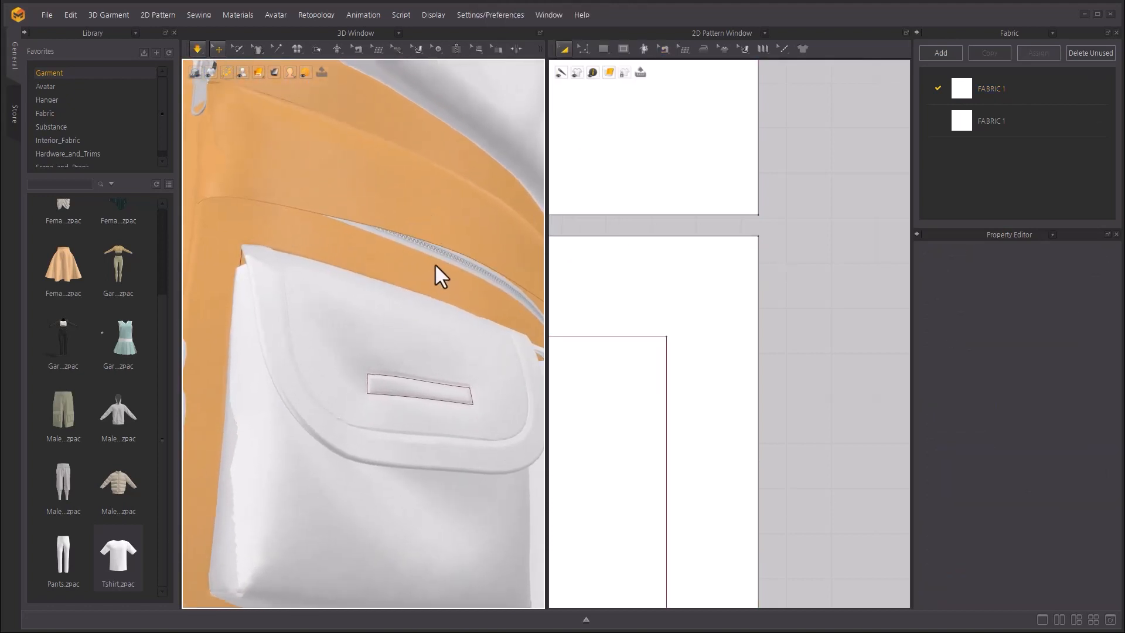
{"action": "right_click_drag", "start_coordinate": [435, 265], "coordinate": [307, 233]}
Set the new zipper slider's puller to Puller_02 and its stopper type to Closed End.
{"action": "left_click", "coordinate": [243, 186]}
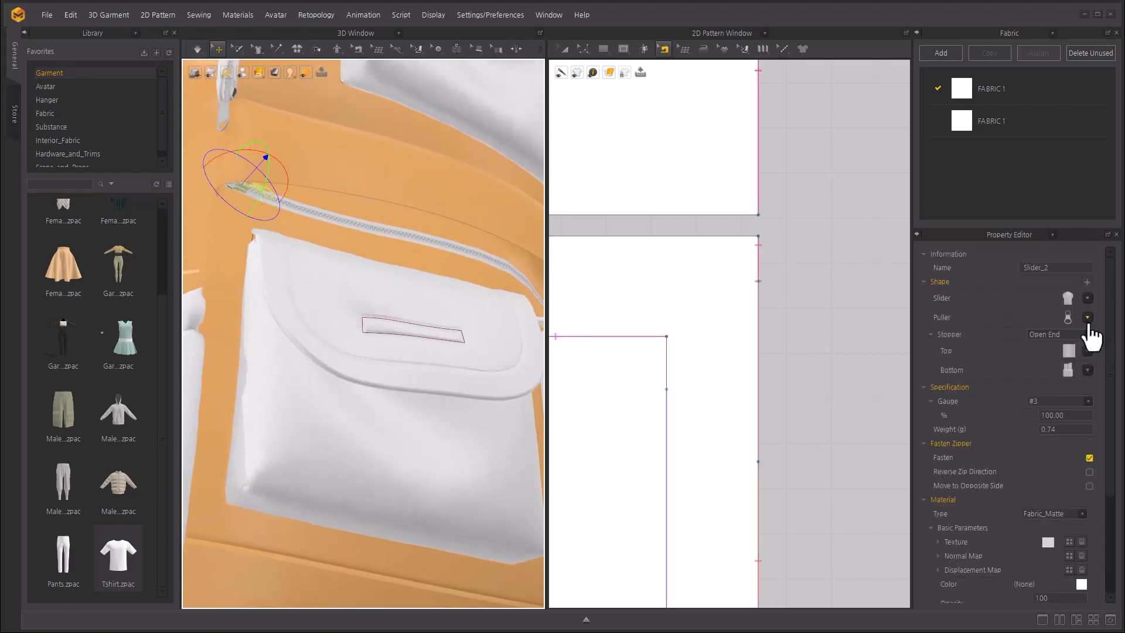
{"action": "left_click", "coordinate": [1087, 318]}
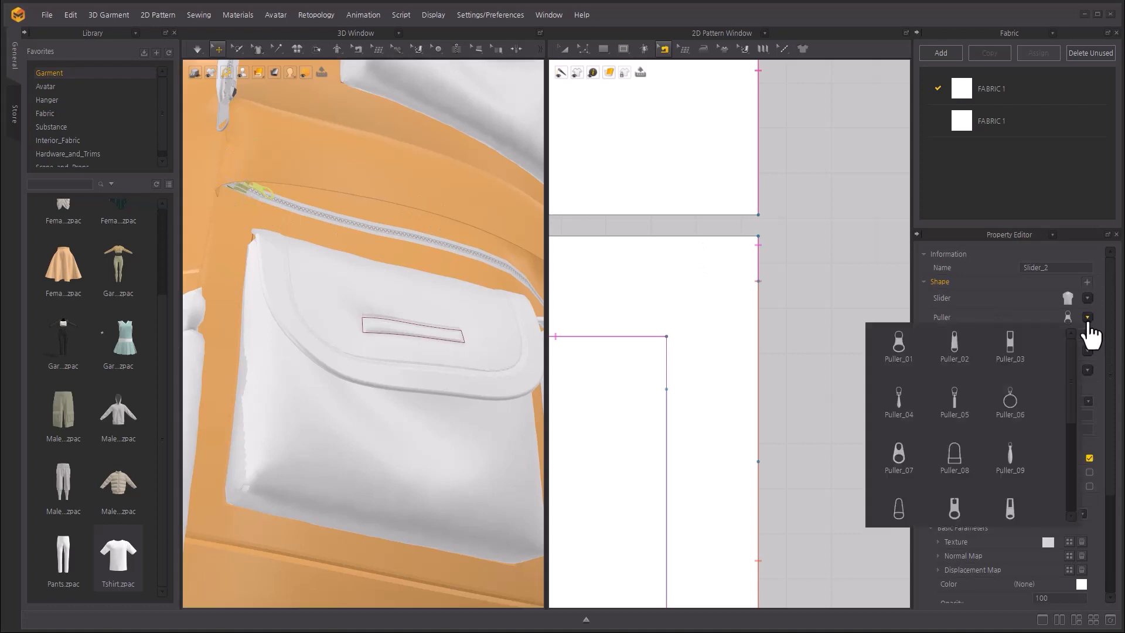
{"action": "left_click", "coordinate": [955, 346]}
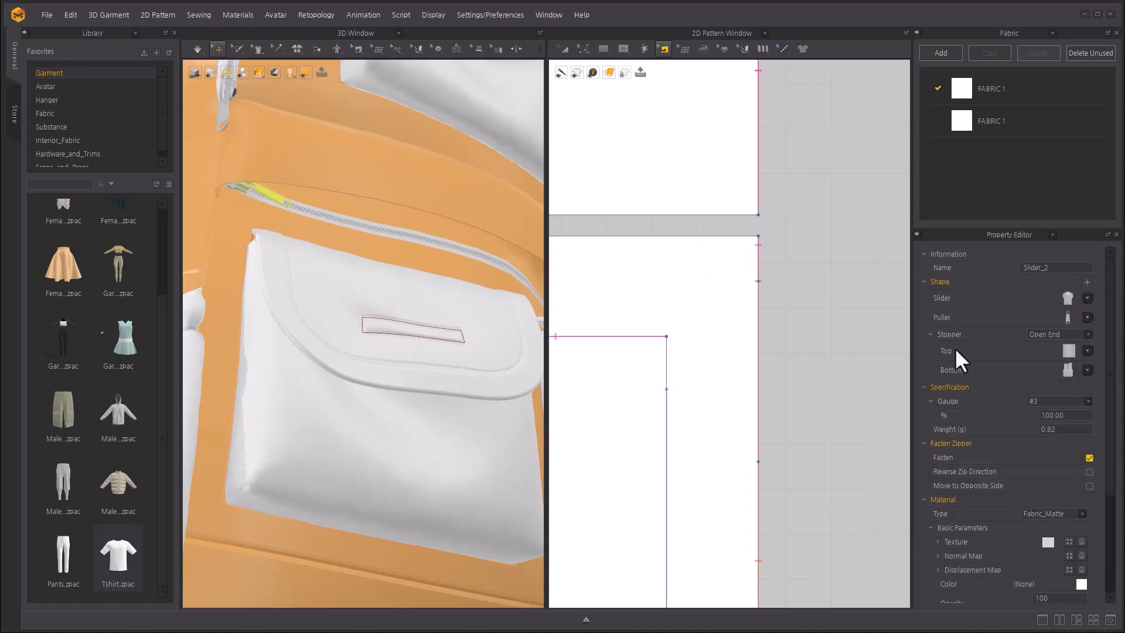
{"action": "left_click", "coordinate": [1076, 351]}
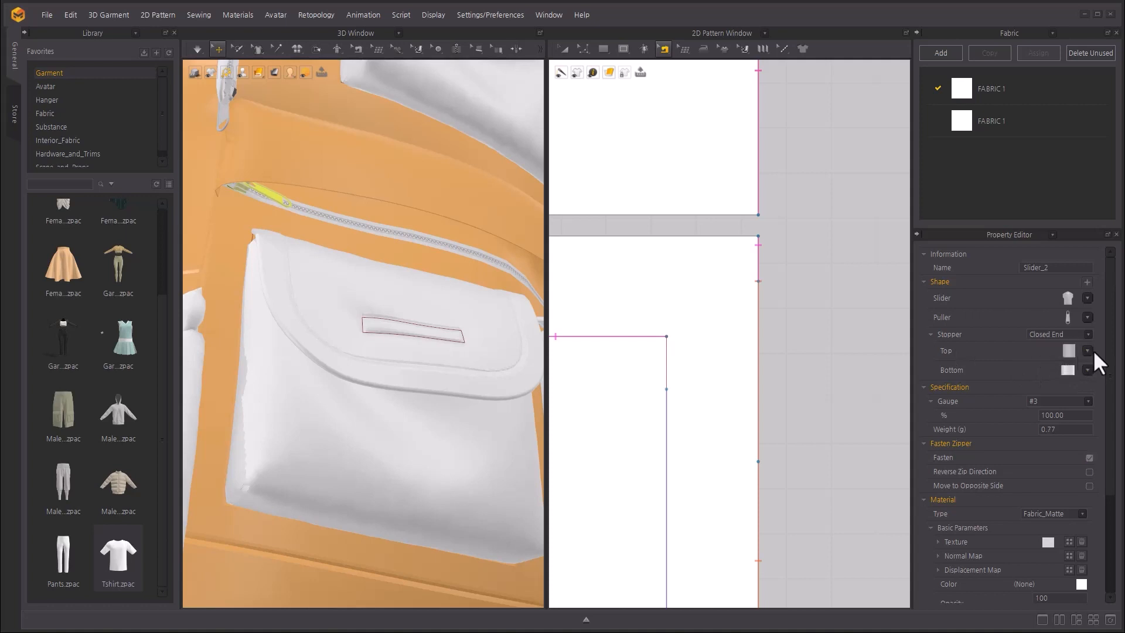
Choose new top and bottom stopper shapes for the closed-end zipper above the lower pockets.
{"action": "left_click", "coordinate": [1088, 351]}
{"action": "left_click", "coordinate": [958, 378]}
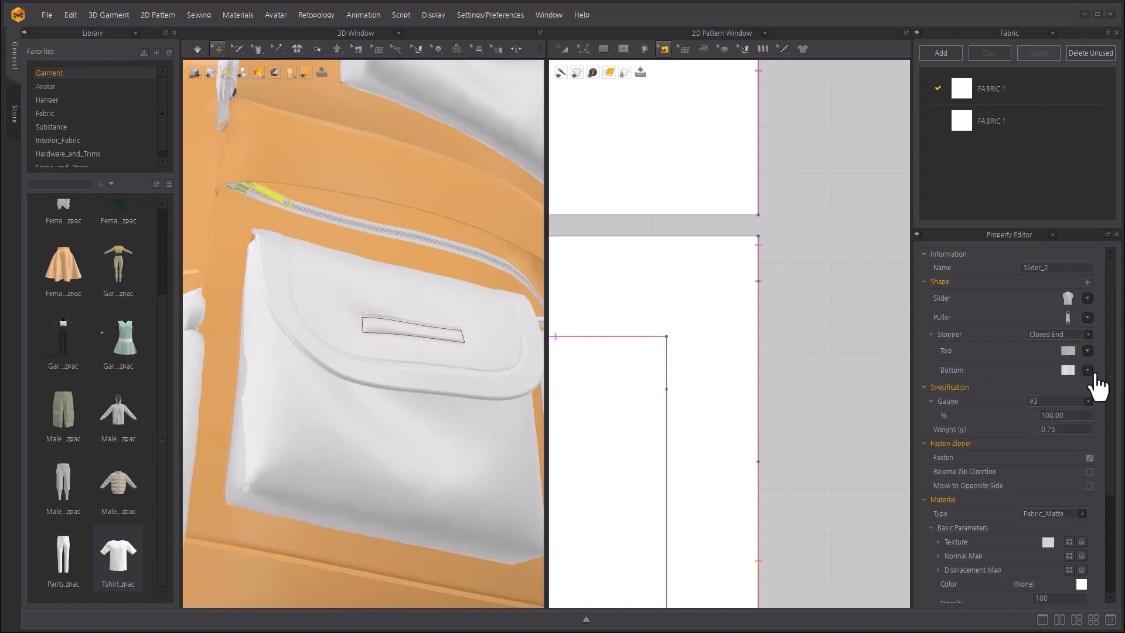
{"action": "left_click", "coordinate": [1088, 370]}
{"action": "left_click", "coordinate": [961, 191]}
Set the new zipper's particle distance to 10 mm.
{"action": "left_click", "coordinate": [419, 237]}
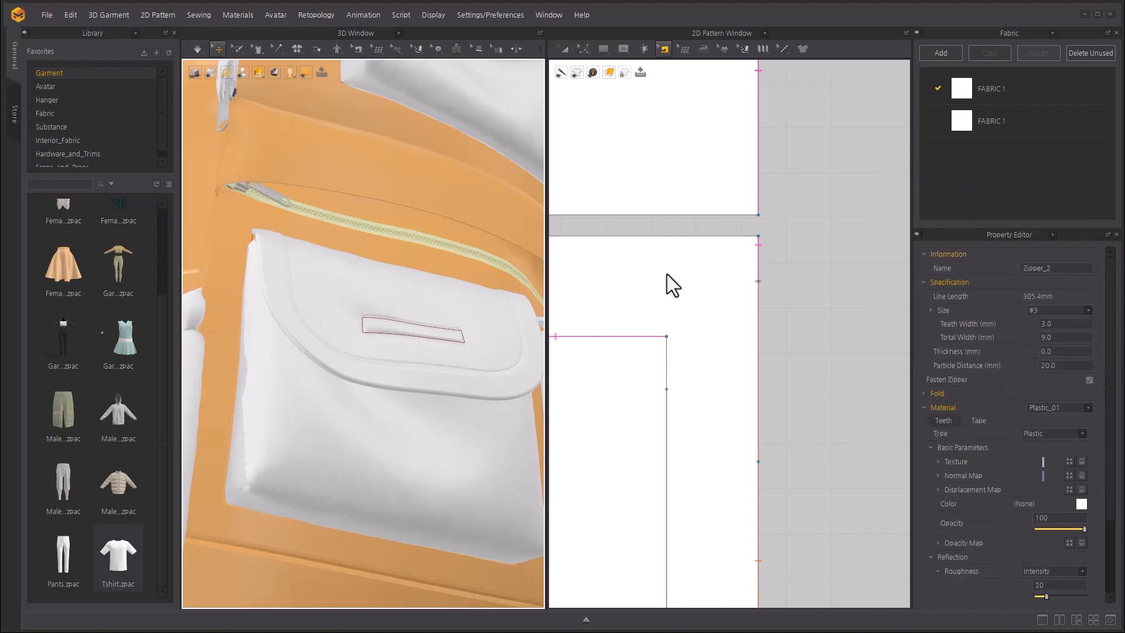
{"action": "left_click", "coordinate": [1066, 368]}
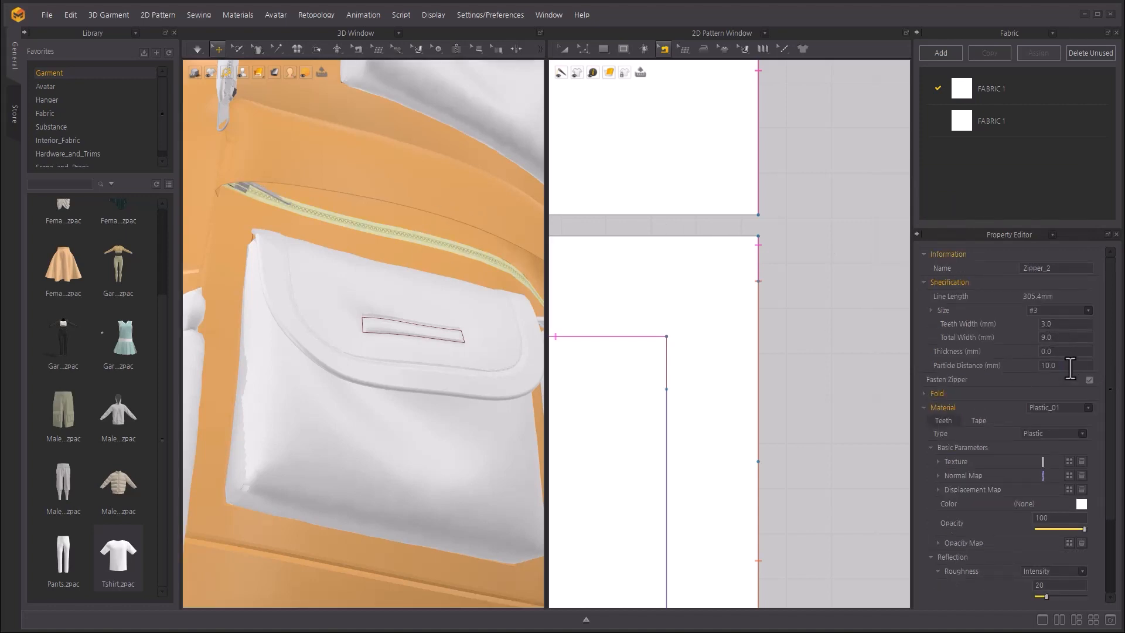
{"action": "right_click_drag", "start_coordinate": [269, 192], "coordinate": [258, 203]}
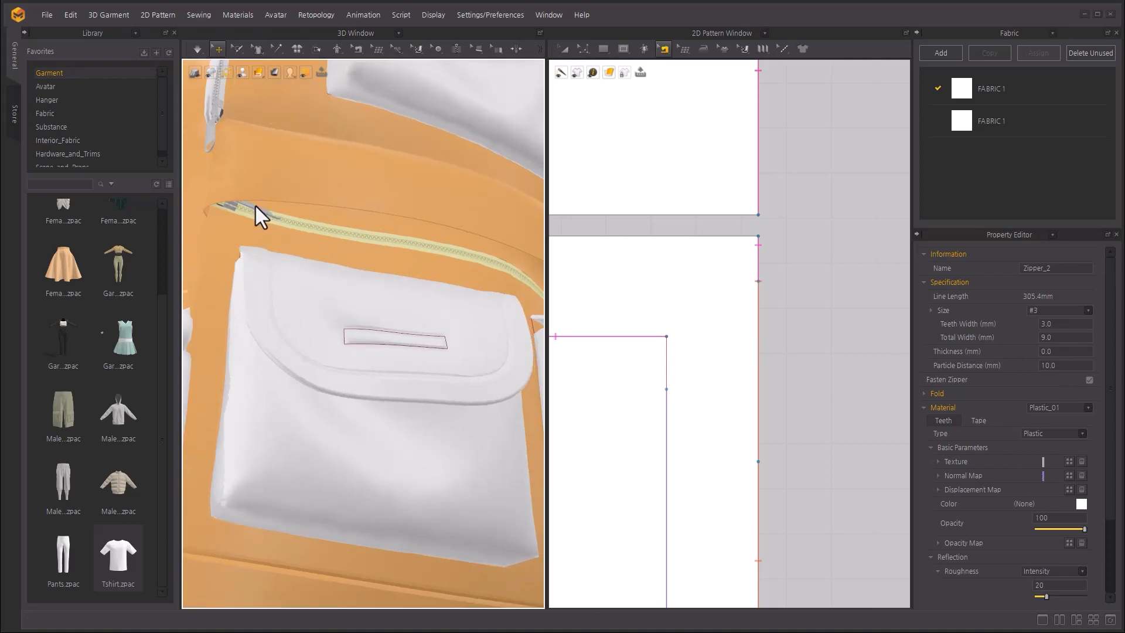
Rotate the slider of the zipper below the horizontal band so its puller hangs straight down, and run the simulation.
{"action": "key", "text": "space"}
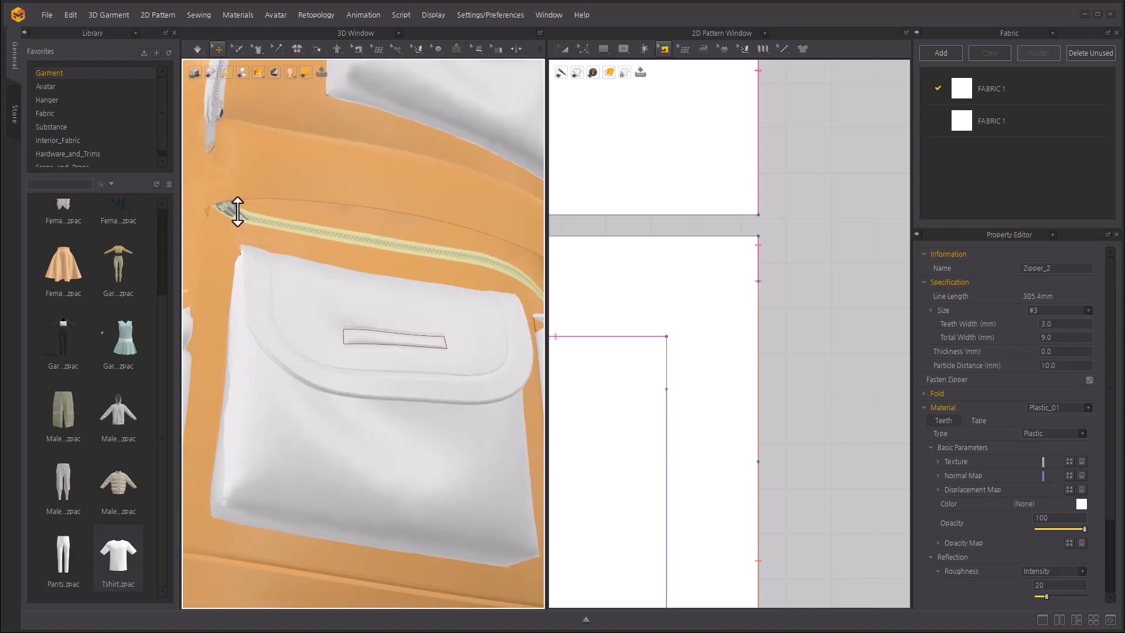
{"action": "left_click", "coordinate": [318, 367]}
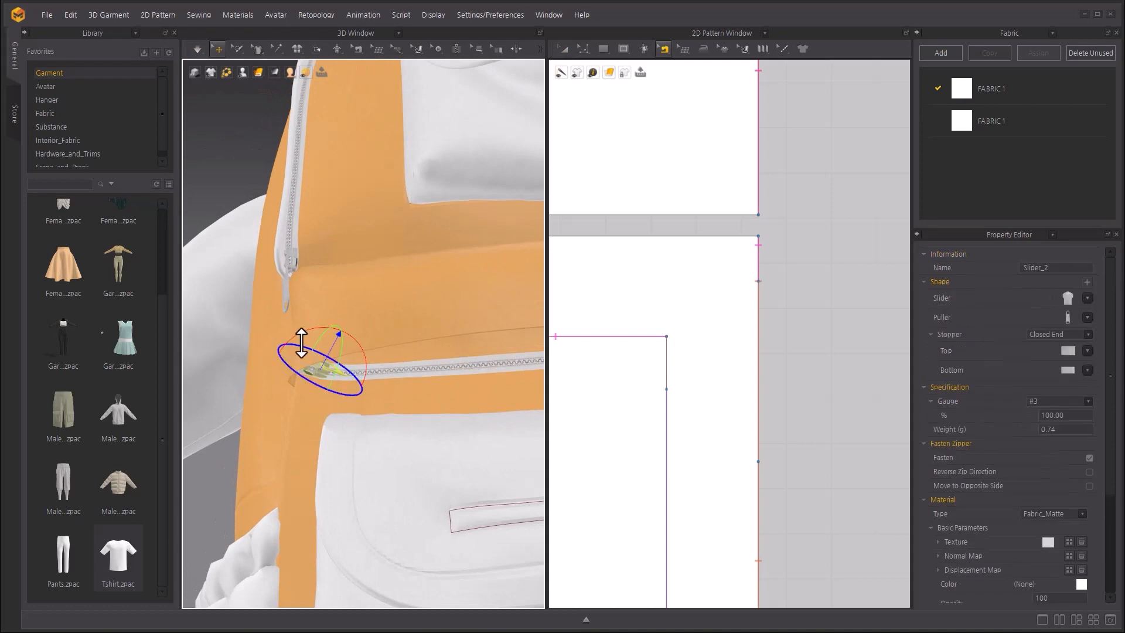
{"action": "left_click", "coordinate": [329, 368]}
{"action": "left_click_drag", "start_coordinate": [351, 336], "coordinate": [328, 364]}
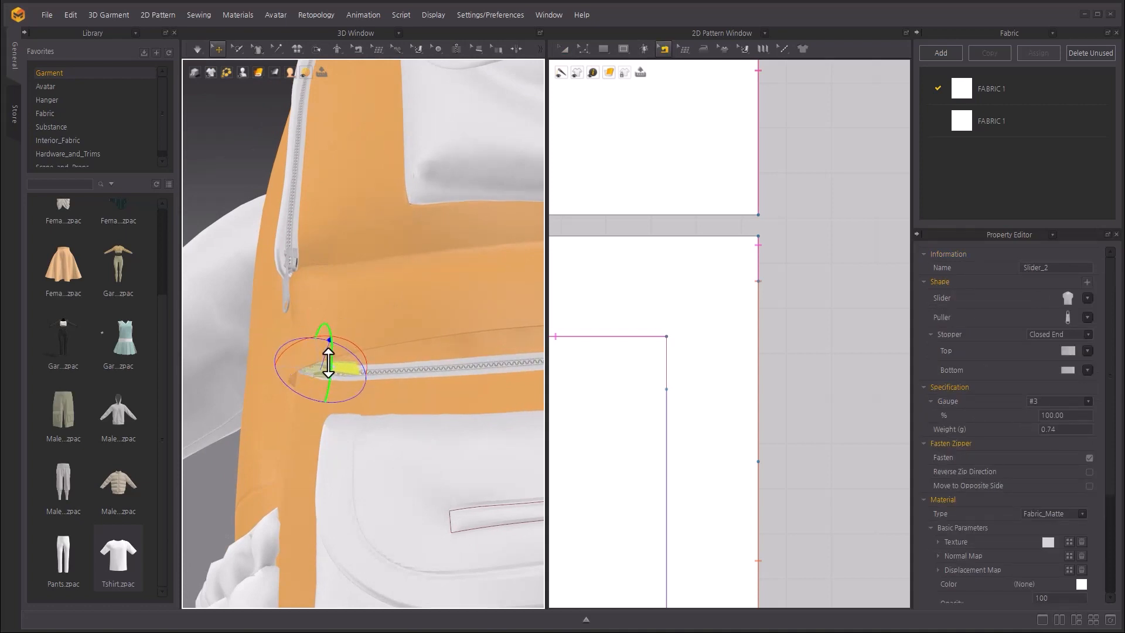
{"action": "right_click_drag", "start_coordinate": [328, 363], "coordinate": [359, 382]}
{"action": "left_click_drag", "start_coordinate": [364, 346], "coordinate": [337, 412]}
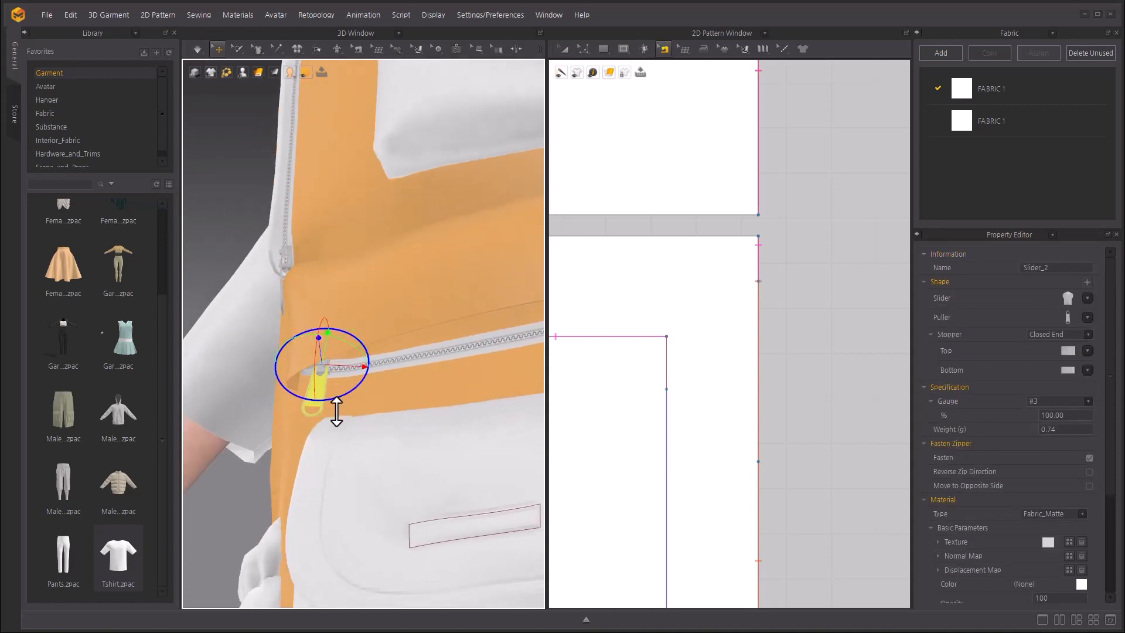
{"action": "key", "text": "space"}
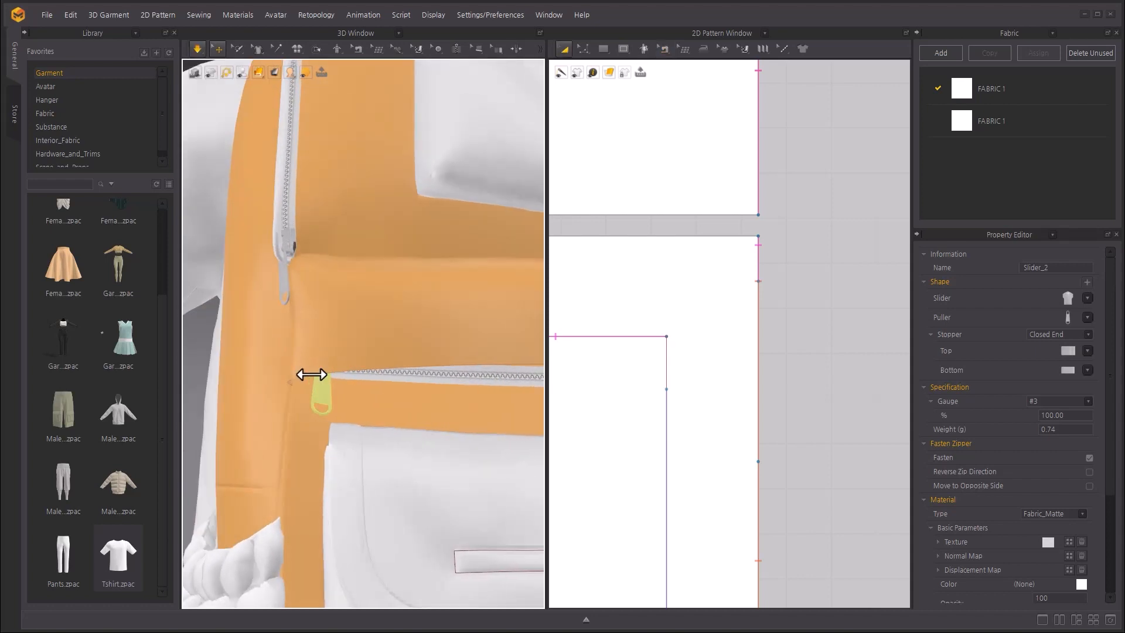
Unstrengthen the horizontal band above the lower pockets and simulate it.
{"action": "right_click_drag", "start_coordinate": [312, 375], "coordinate": [454, 431]}
{"action": "scroll", "coordinate": [455, 432], "scroll_direction": "down", "scroll_amount": 5}
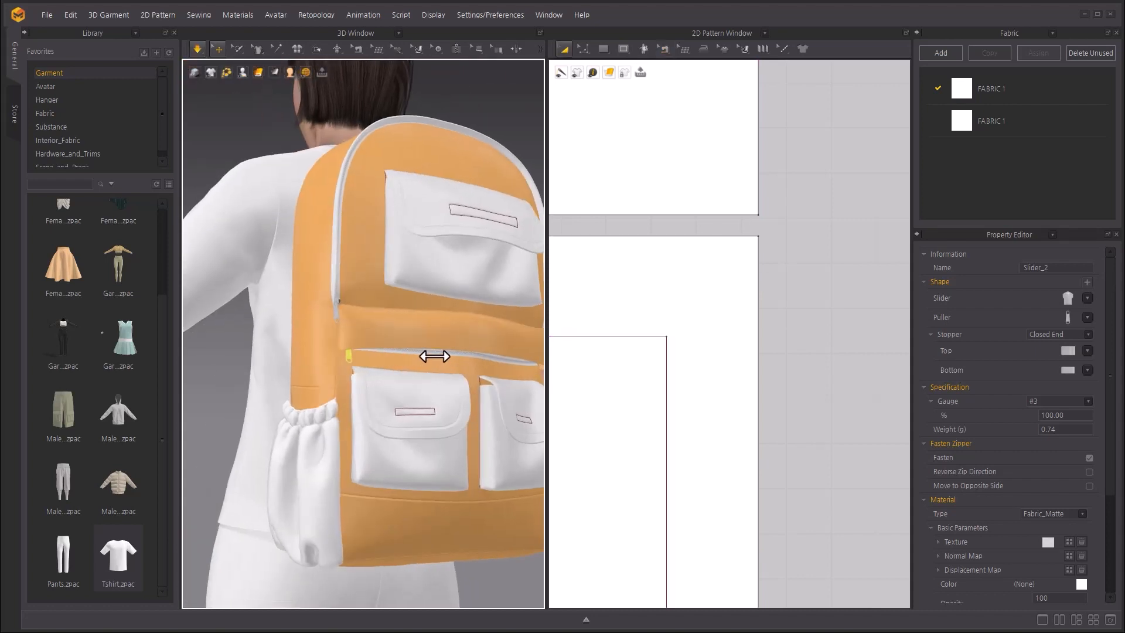
{"action": "left_click", "coordinate": [443, 340]}
{"action": "right_click", "coordinate": [446, 333]}
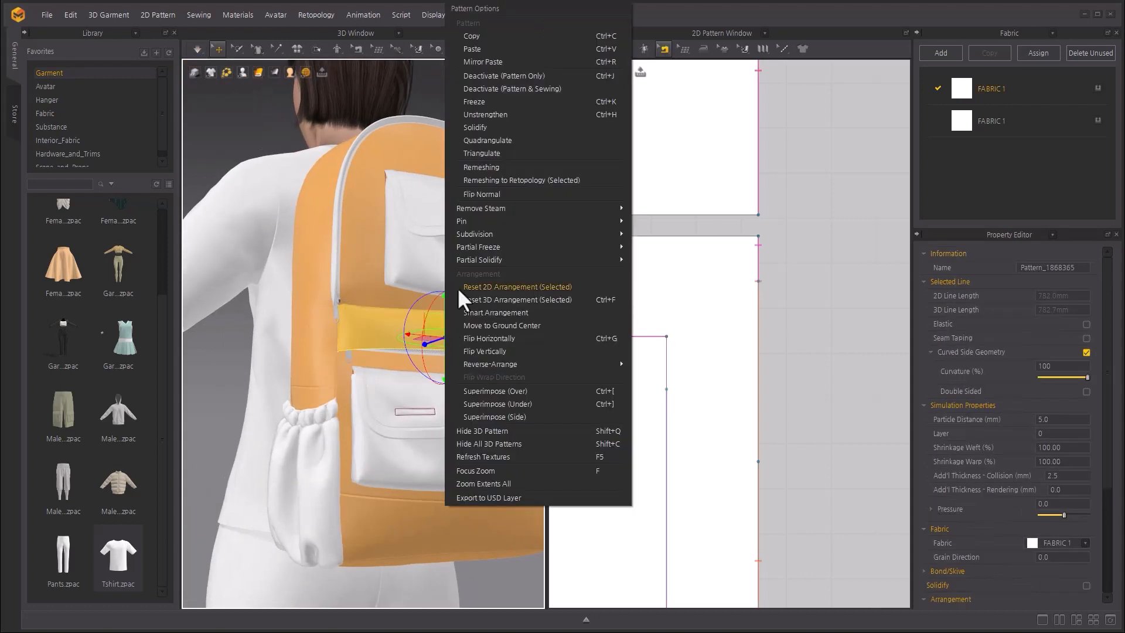
{"action": "left_click", "coordinate": [485, 115]}
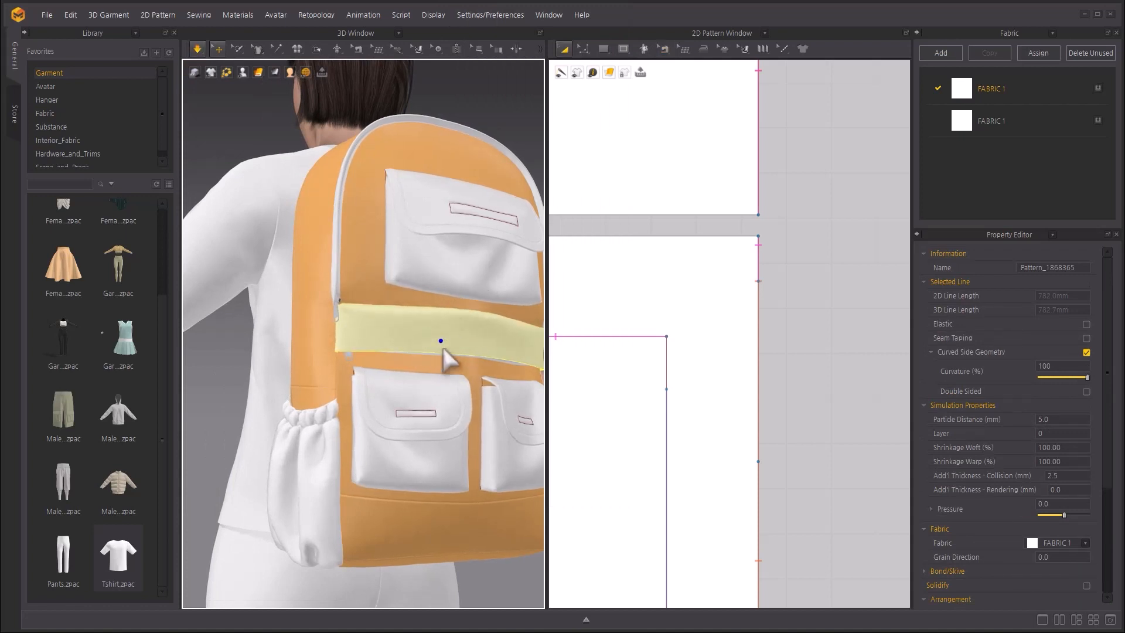
{"action": "mouse_move", "coordinate": [367, 374]}
{"action": "right_mouse_down"}
{"action": "mouse_move", "coordinate": [387, 328]}
{"action": "mouse_move", "coordinate": [376, 322]}
{"action": "mouse_move", "coordinate": [390, 319]}
{"action": "mouse_move", "coordinate": [383, 363]}
{"action": "right_mouse_up"}
Set the horizontal band's additional rendering thickness to 2 mm and simulate it.
{"action": "left_click", "coordinate": [383, 328]}
{"action": "left_click", "coordinate": [378, 390]}
{"action": "scroll", "coordinate": [432, 425], "scroll_direction": "up", "scroll_amount": 4}
{"action": "right_click_drag", "start_coordinate": [431, 432], "coordinate": [410, 415]}
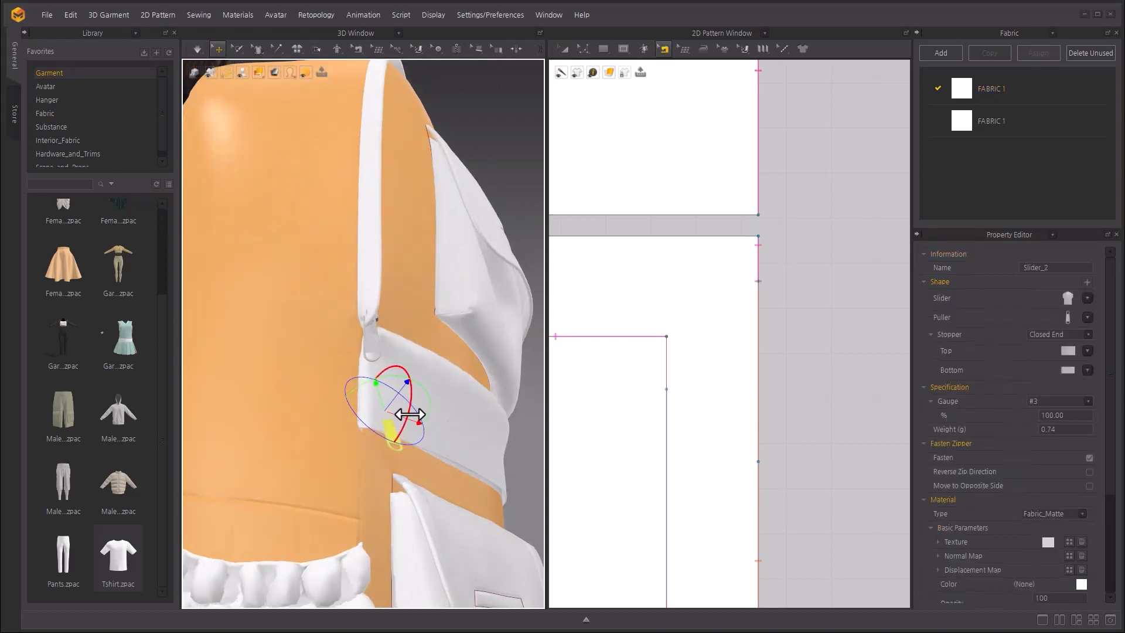
{"action": "left_click", "coordinate": [497, 412]}
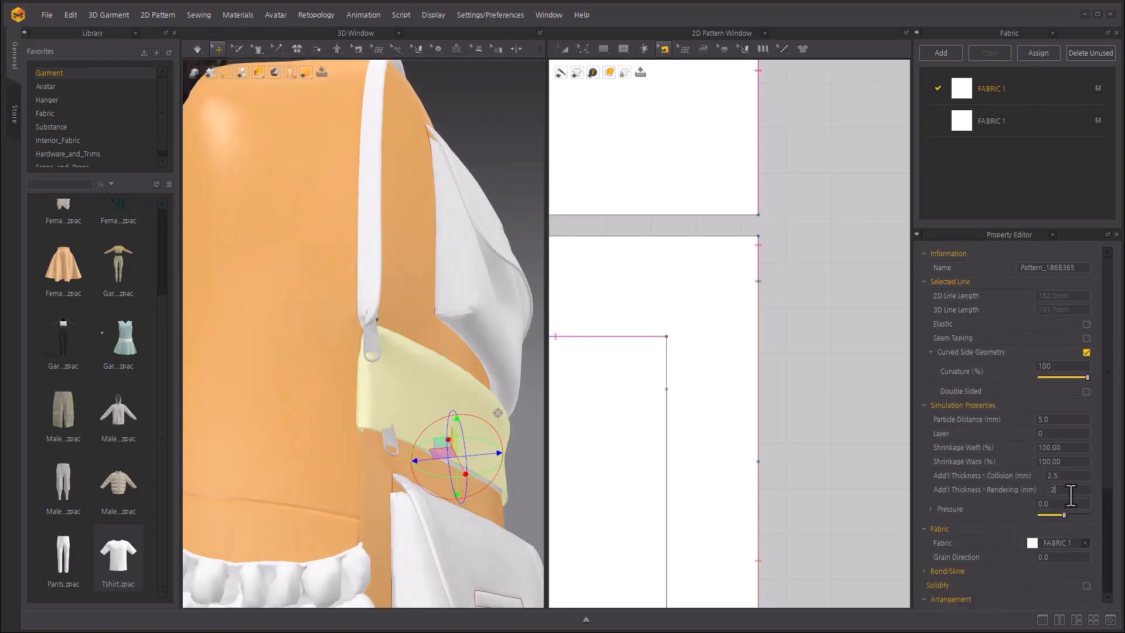
{"action": "left_click", "coordinate": [410, 408]}
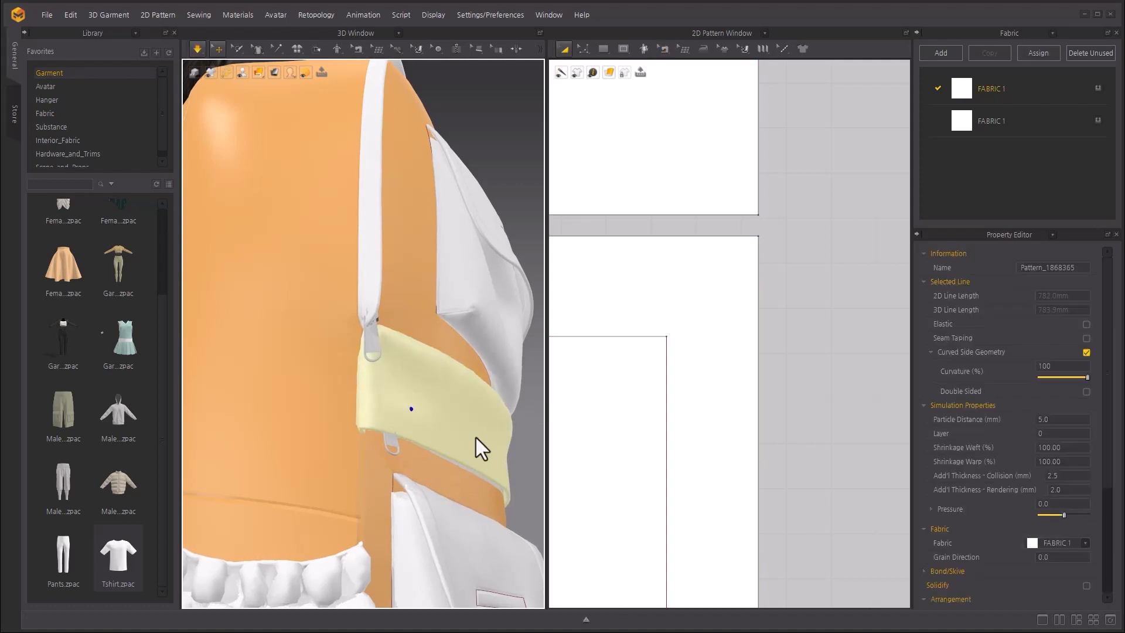
Realign the lower zipper's slider so its puller hangs flat beneath the thickened band.
{"action": "right_click_drag", "start_coordinate": [475, 438], "coordinate": [354, 433]}
{"action": "left_click", "coordinate": [350, 427]}
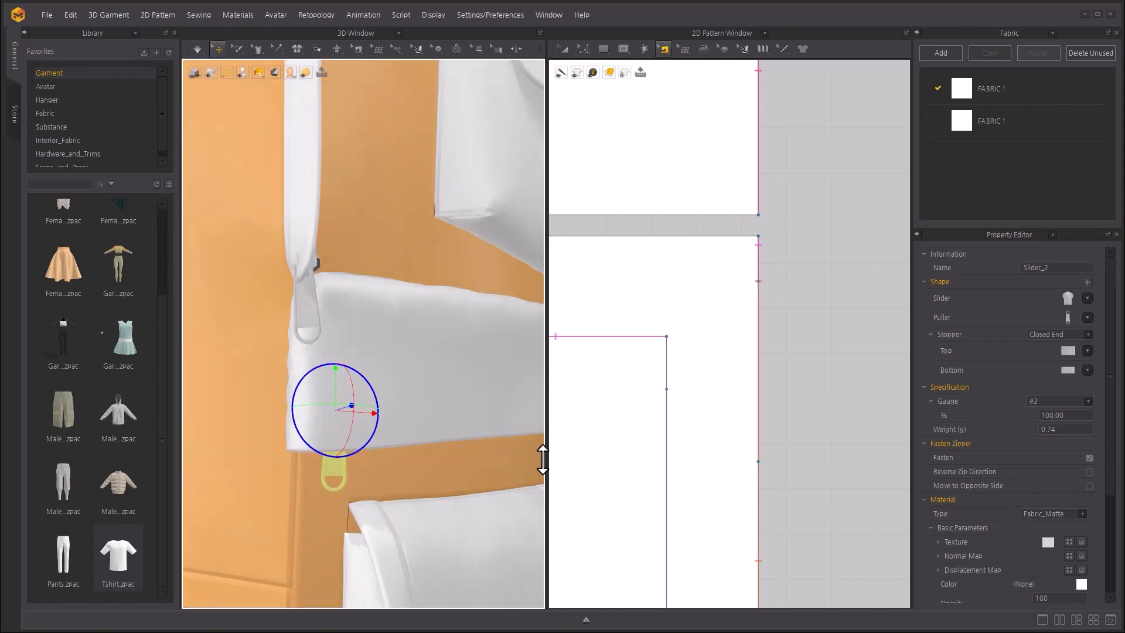
{"action": "scroll", "coordinate": [522, 434], "scroll_direction": "down", "scroll_amount": 3}
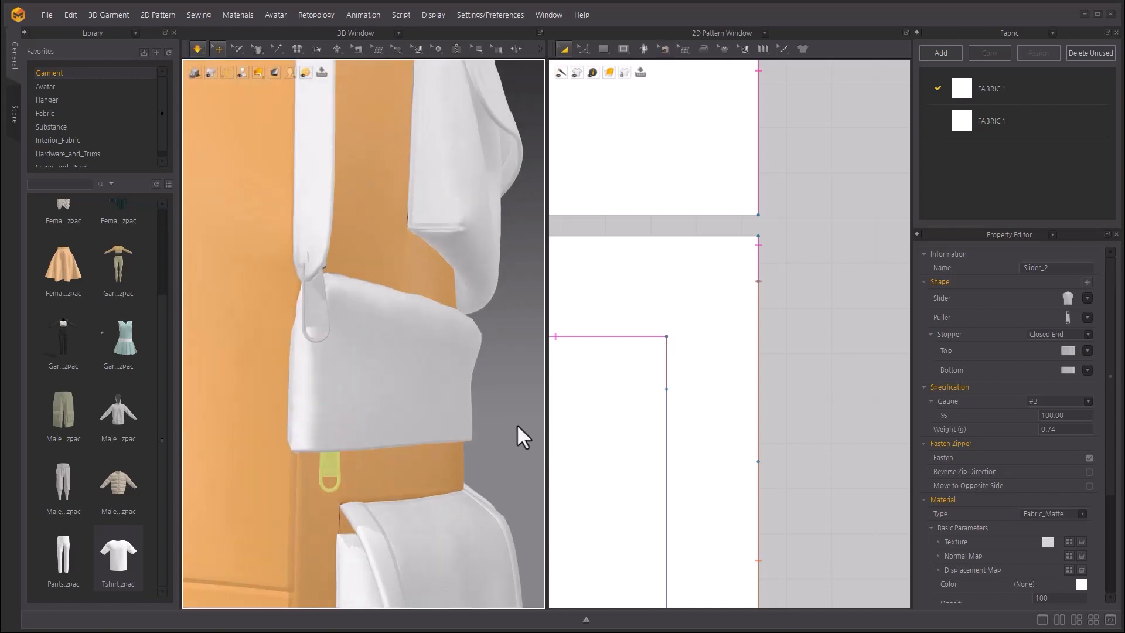
Rotate and reposition the slider of the long curved zipper so its puller lies over the end of the horizontal band.
{"action": "right_click_drag", "start_coordinate": [522, 434], "coordinate": [316, 286]}
{"action": "left_click", "coordinate": [315, 284]}
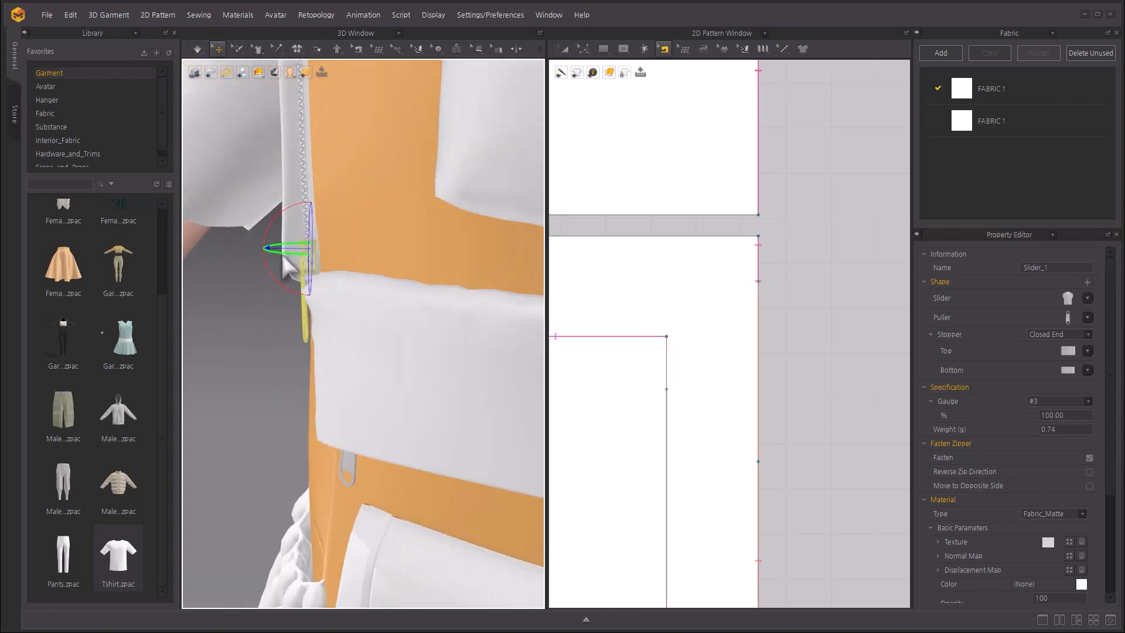
{"action": "right_click_drag", "start_coordinate": [269, 257], "coordinate": [314, 261]}
{"action": "left_click_drag", "start_coordinate": [346, 254], "coordinate": [395, 241]}
{"action": "left_click_drag", "start_coordinate": [312, 257], "coordinate": [257, 252]}
{"action": "right_click_drag", "start_coordinate": [331, 272], "coordinate": [310, 279]}
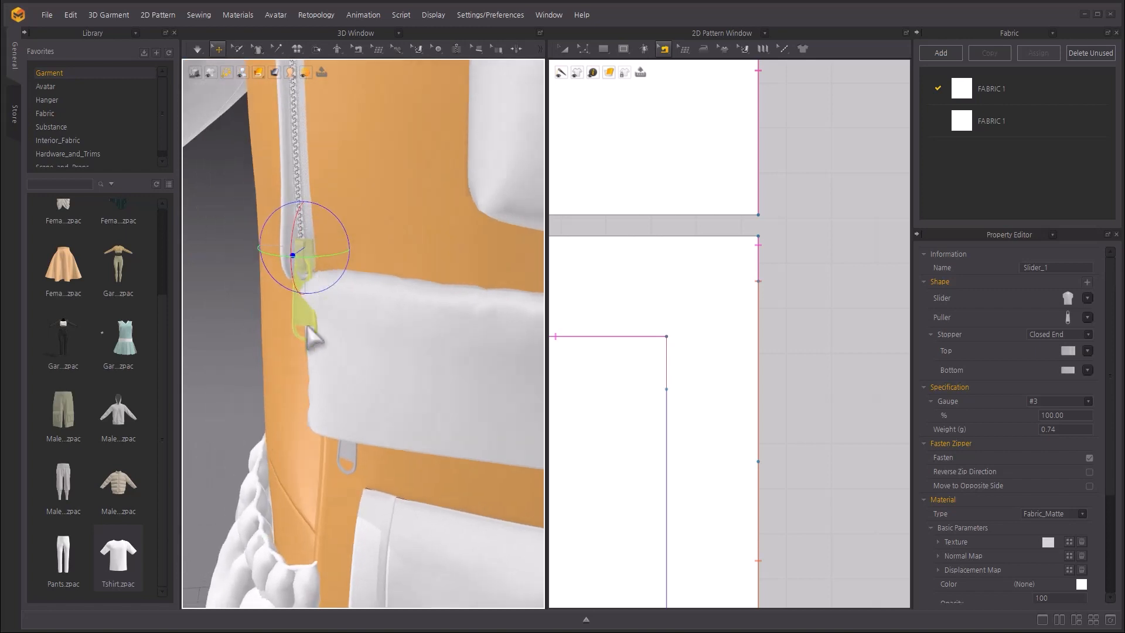
{"action": "left_click", "coordinate": [307, 324]}
{"action": "left_click_drag", "start_coordinate": [313, 230], "coordinate": [309, 283]}
{"action": "right_click_drag", "start_coordinate": [311, 286], "coordinate": [359, 319]}
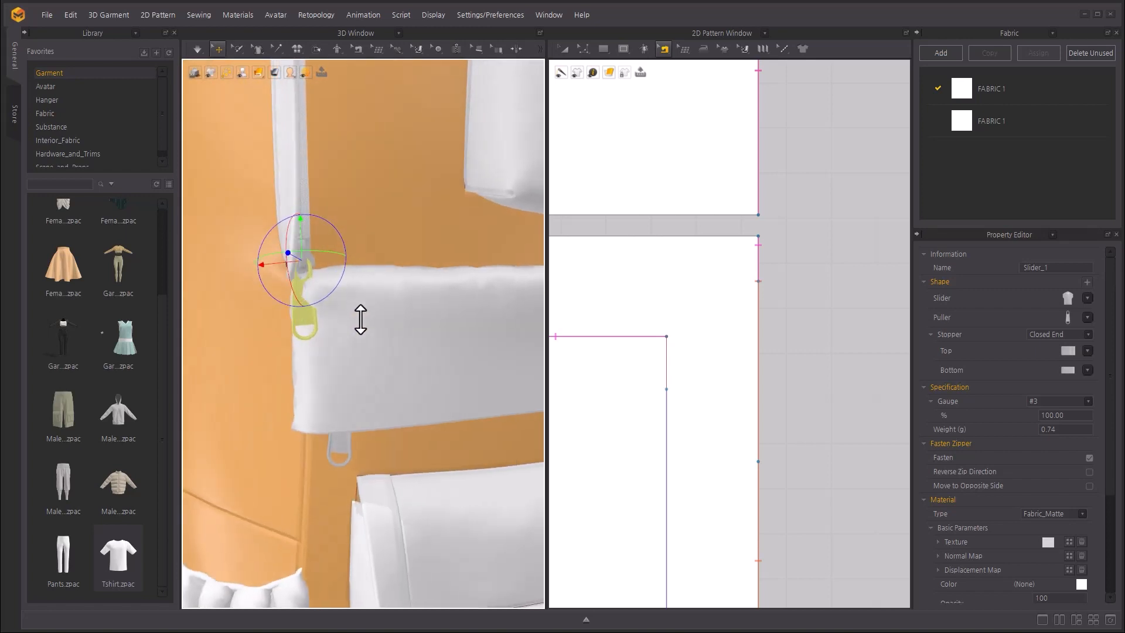
{"action": "mouse_move", "coordinate": [290, 289]}
{"action": "left_mouse_down"}
{"action": "mouse_move", "coordinate": [297, 306]}
{"action": "mouse_move", "coordinate": [293, 289]}
{"action": "left_mouse_up"}
{"action": "right_click_drag", "start_coordinate": [371, 310], "coordinate": [506, 314]}
{"action": "left_click", "coordinate": [507, 314]}
{"action": "key", "text": "space"}
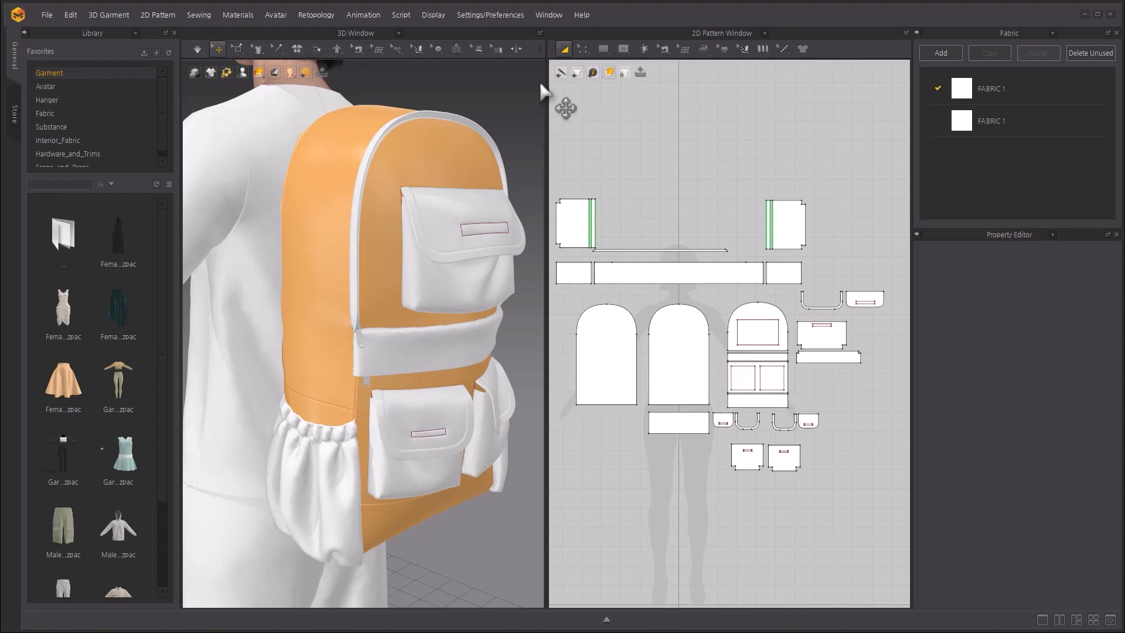
Select all T-shirt patterns and, while simulating, lower their weft shrinkage in stages through 95, 90 and 85 to 80%.
{"action": "left_click", "coordinate": [562, 47]}
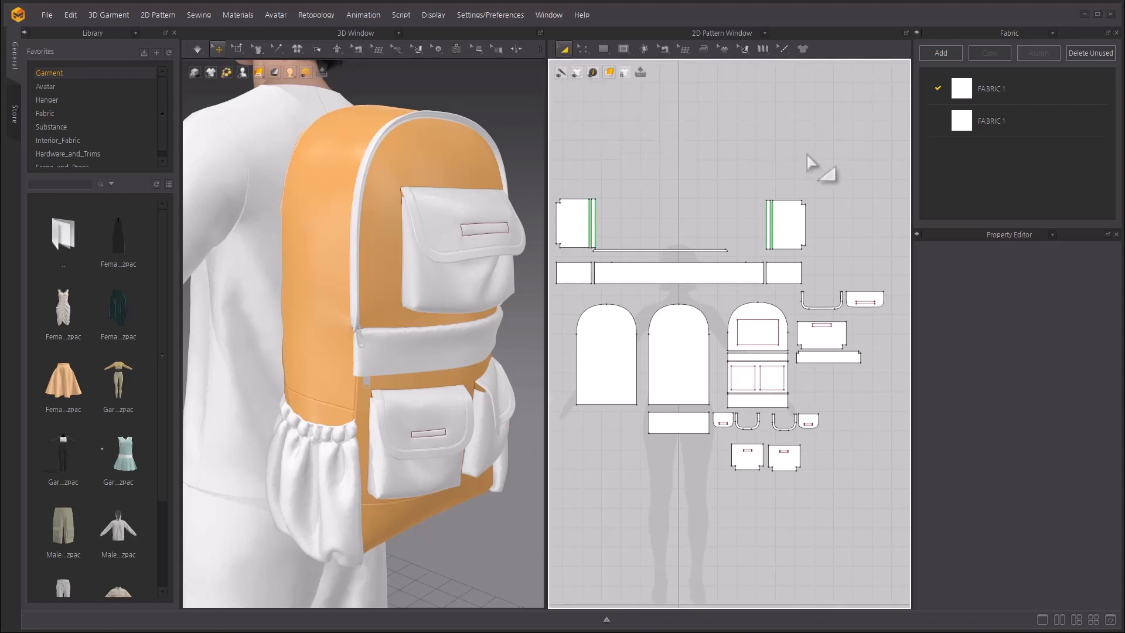
{"action": "right_click_drag", "start_coordinate": [387, 230], "coordinate": [431, 228]}
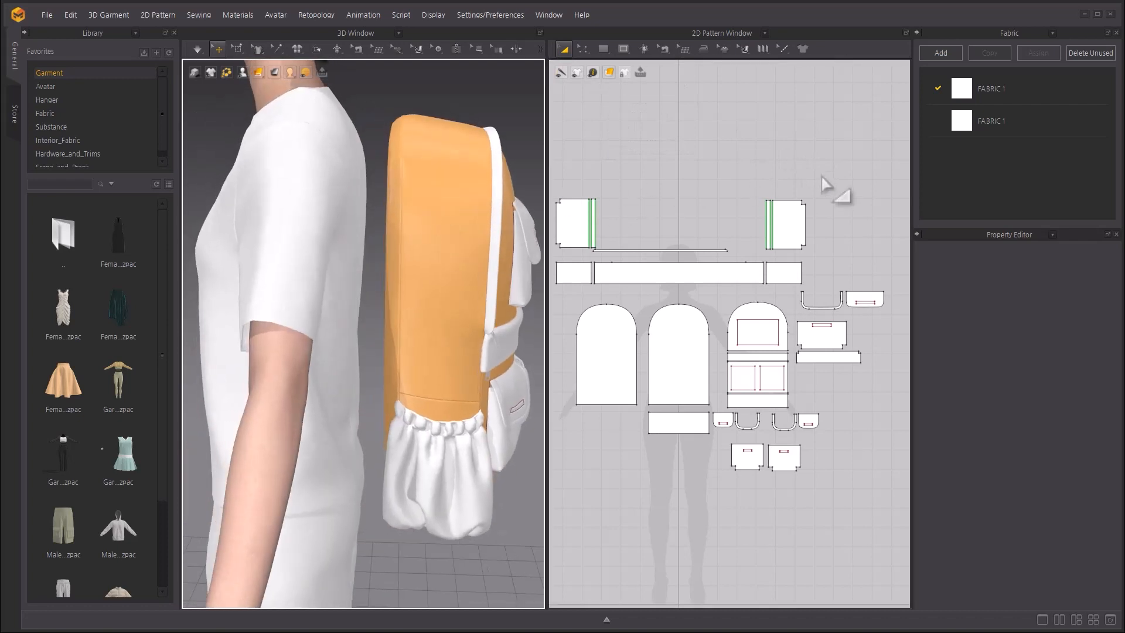
{"action": "middle_click_drag", "start_coordinate": [854, 166], "coordinate": [558, 232]}
{"action": "scroll", "coordinate": [778, 243], "scroll_direction": "down", "scroll_amount": 3}
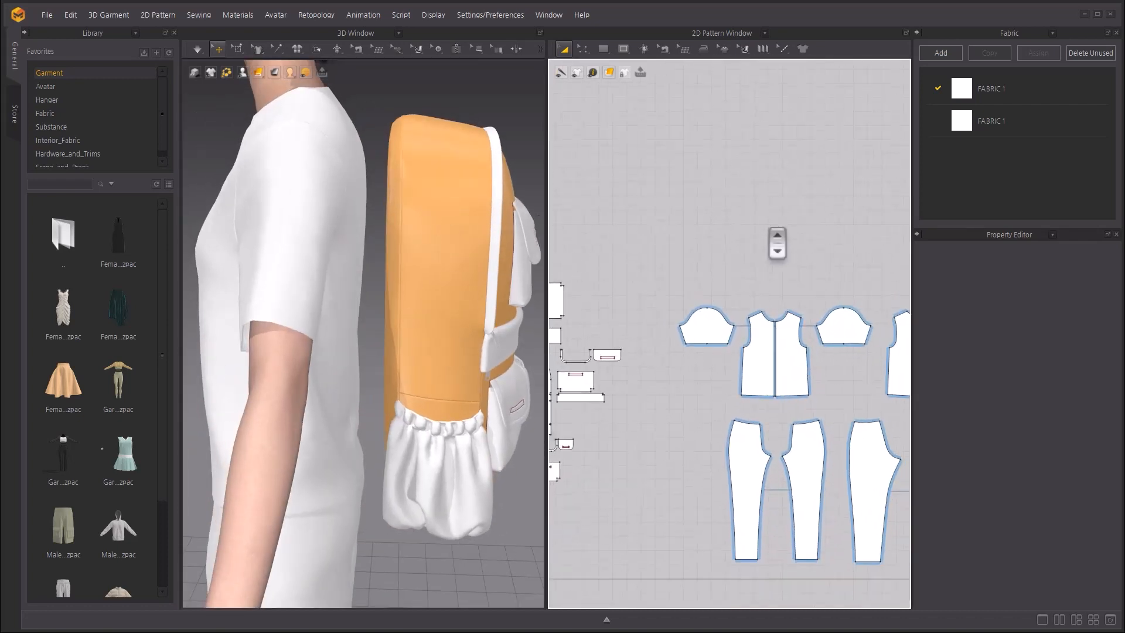
{"action": "scroll", "coordinate": [779, 245], "scroll_direction": "down", "scroll_amount": 2}
{"action": "middle_click_drag", "start_coordinate": [779, 246], "coordinate": [703, 271]}
{"action": "left_click_drag", "start_coordinate": [608, 281], "coordinate": [889, 405]}
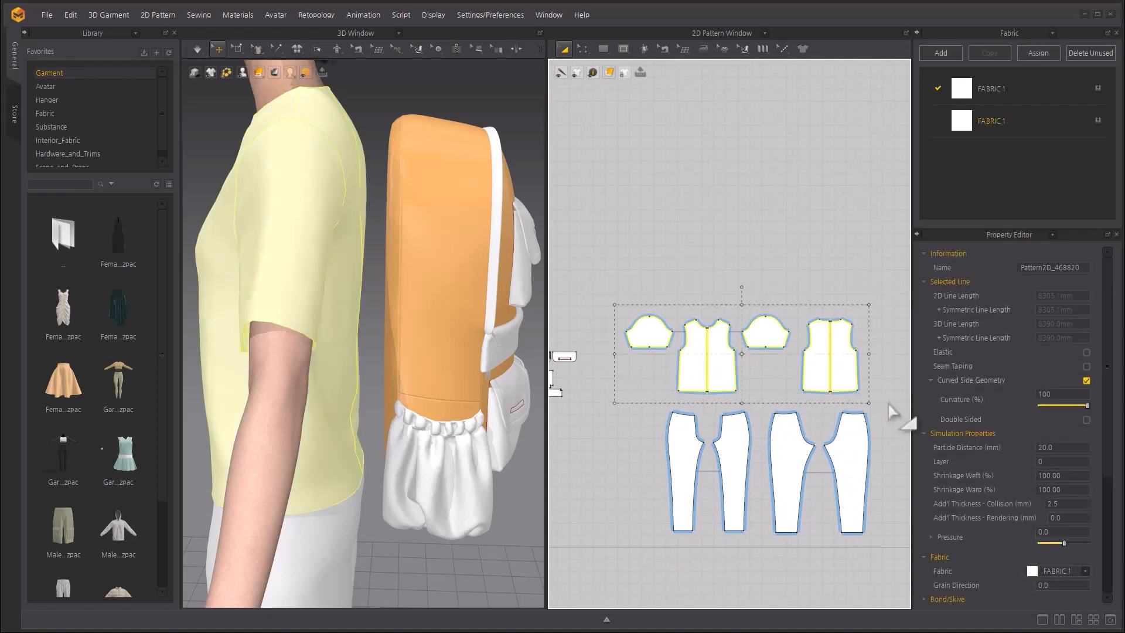
{"action": "left_click", "coordinate": [1078, 475]}
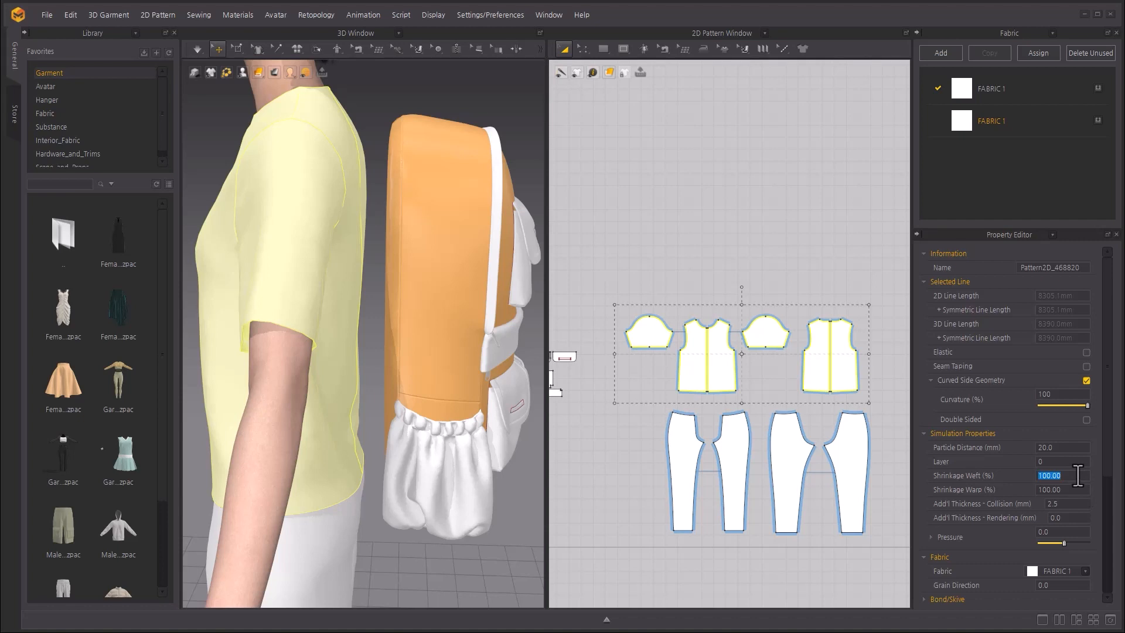
{"action": "key", "text": "space"}
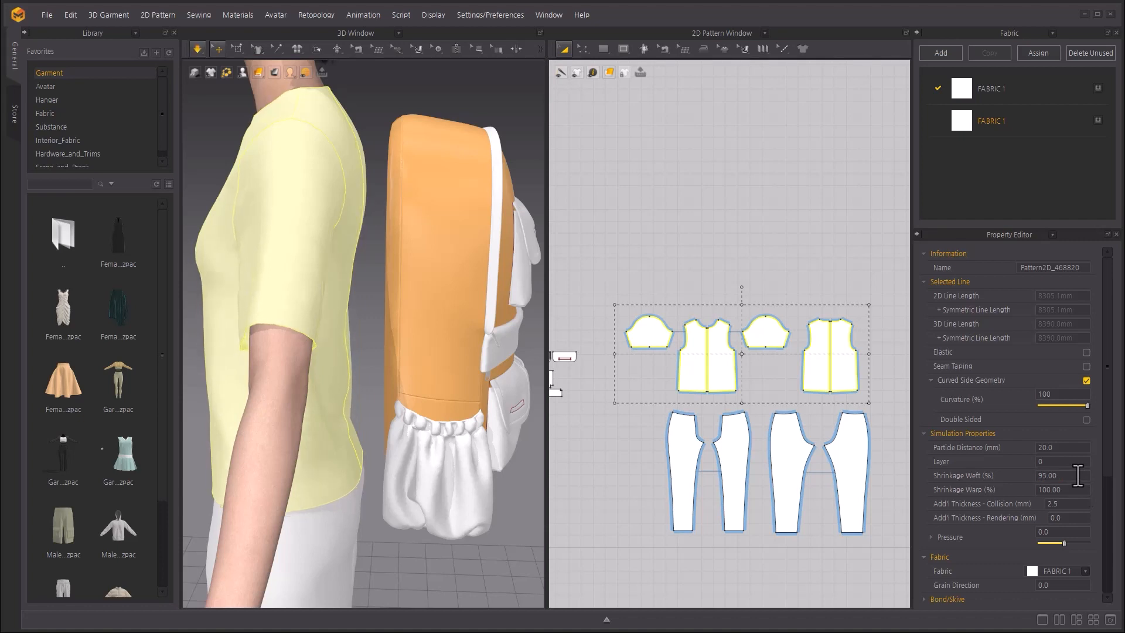
{"action": "key", "text": "Return"}
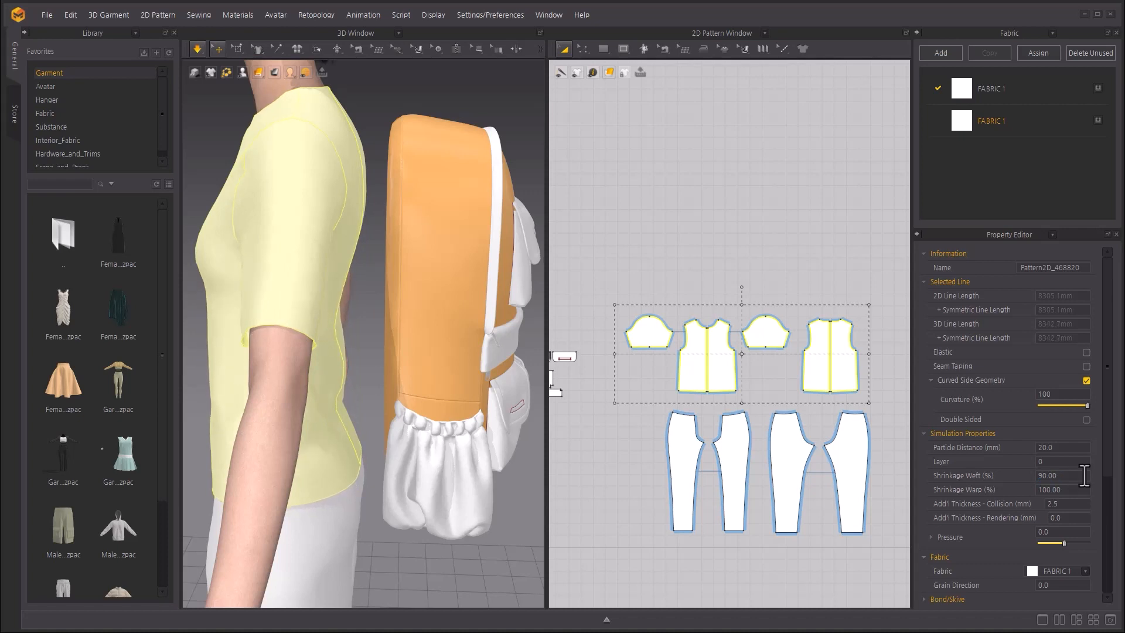
{"action": "type", "text": "5"}
{"action": "key", "text": "Return"}
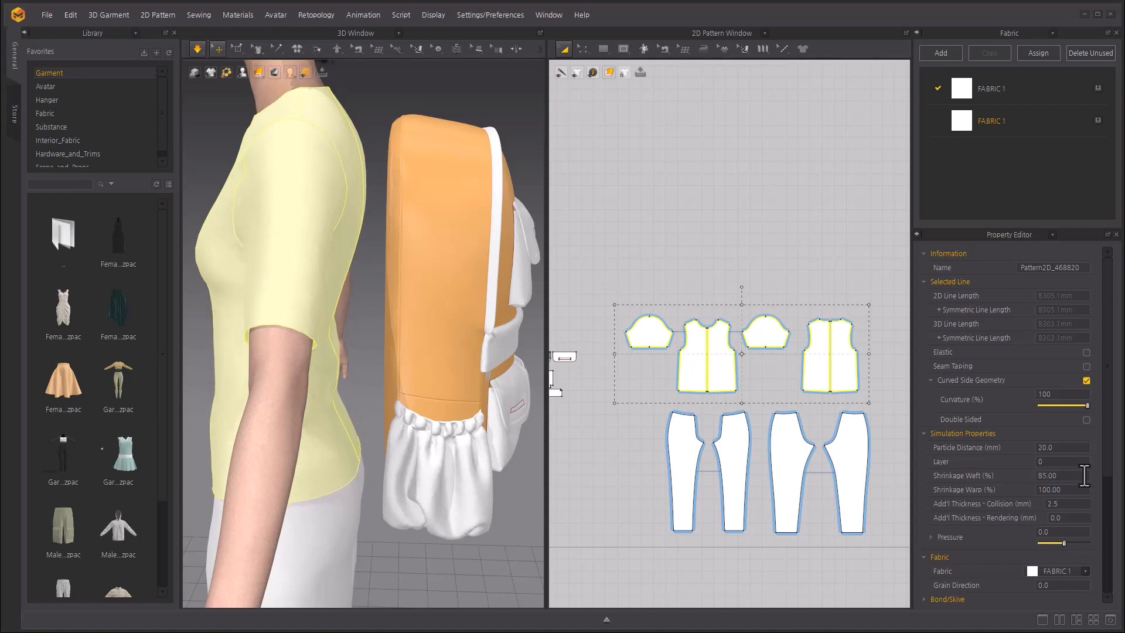
{"action": "type", "text": "80"}
{"action": "key", "text": "Return"}
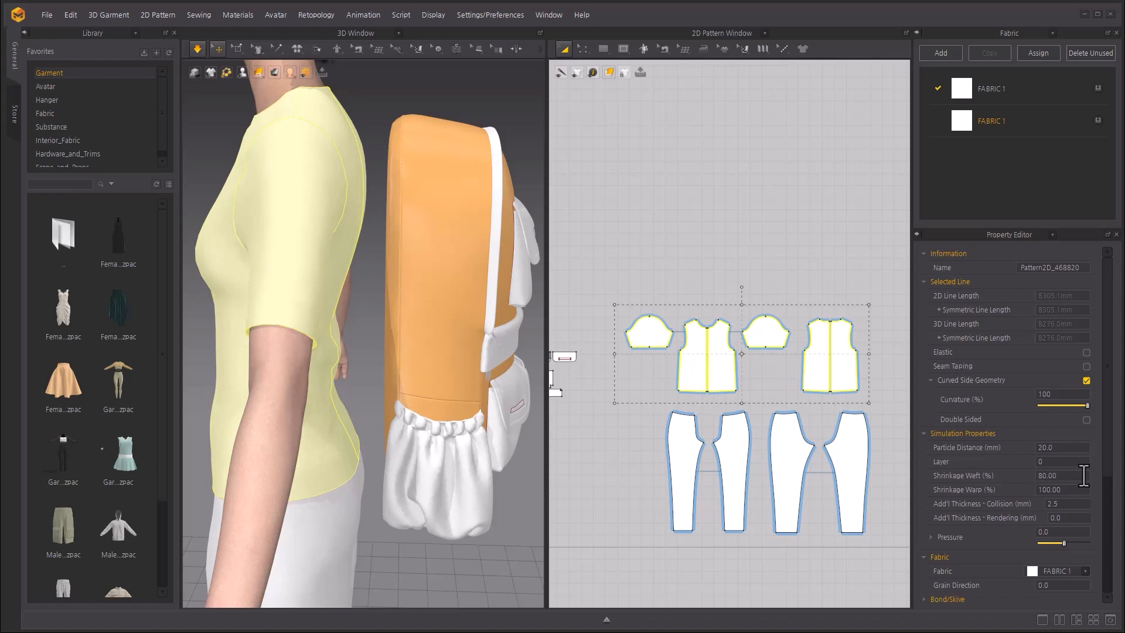
Freeze the selected T-shirt patterns and clear the selection.
{"action": "right_click", "coordinate": [694, 340]}
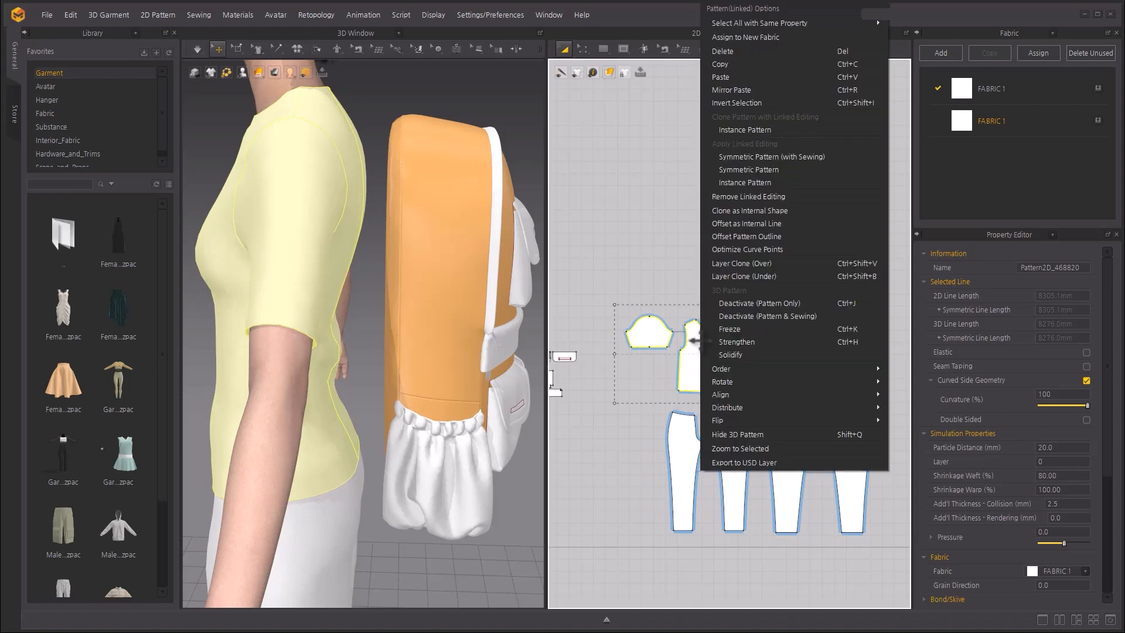
{"action": "left_click", "coordinate": [828, 326]}
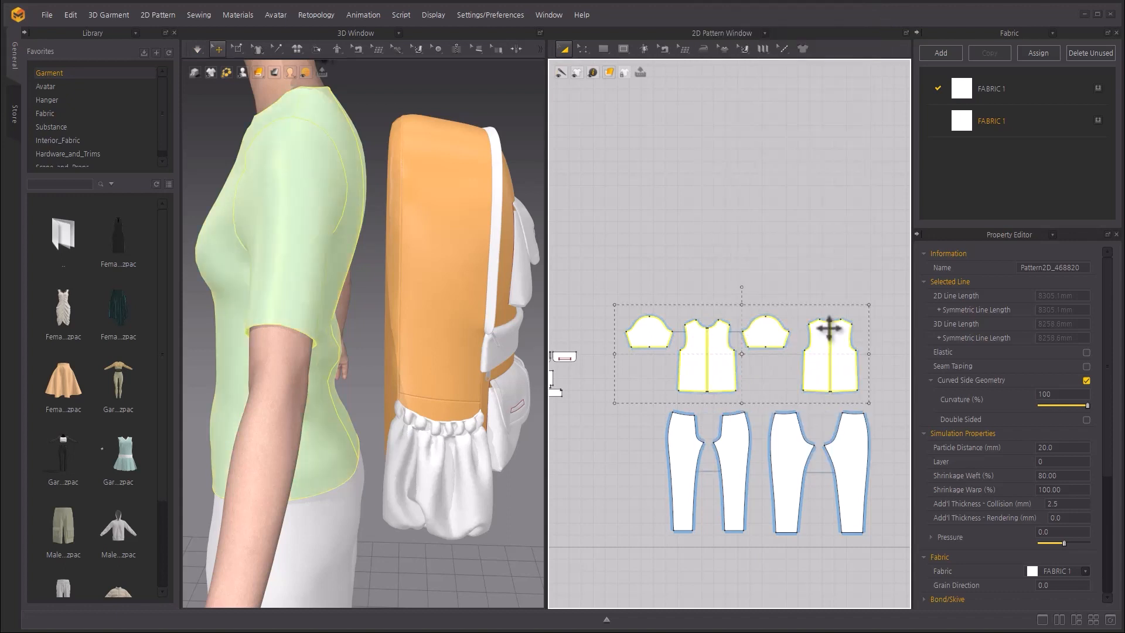
{"action": "left_click", "coordinate": [675, 241]}
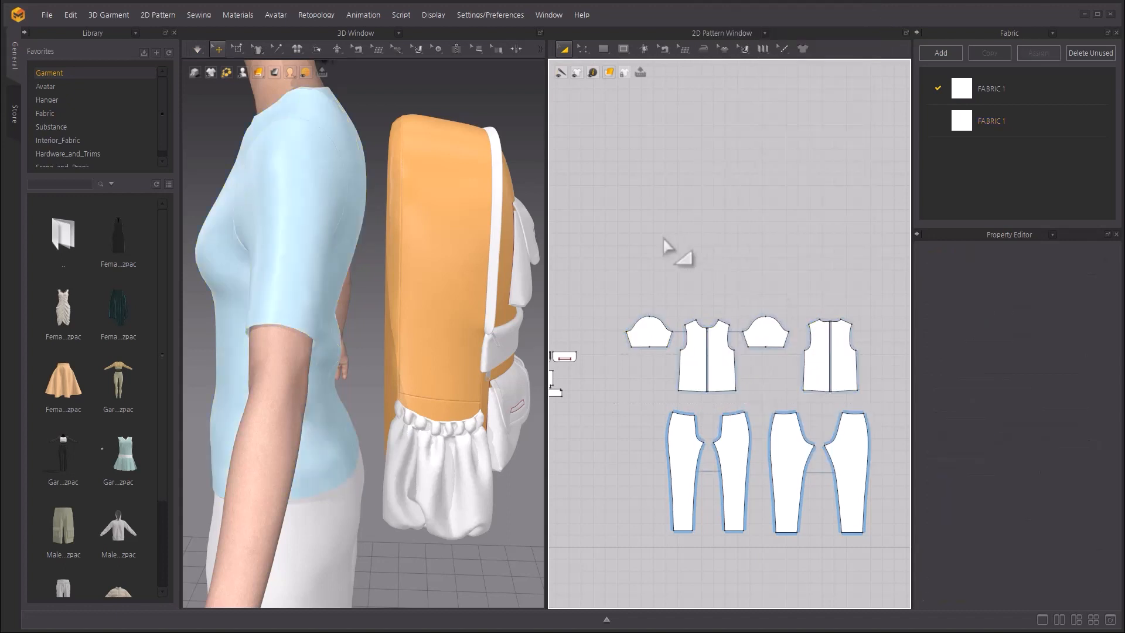
Select all backpack patterns and move the whole backpack horizontally up against the avatar's back.
{"action": "right_click_drag", "start_coordinate": [673, 244], "coordinate": [908, 231]}
{"action": "left_click_drag", "start_coordinate": [588, 236], "coordinate": [836, 503]}
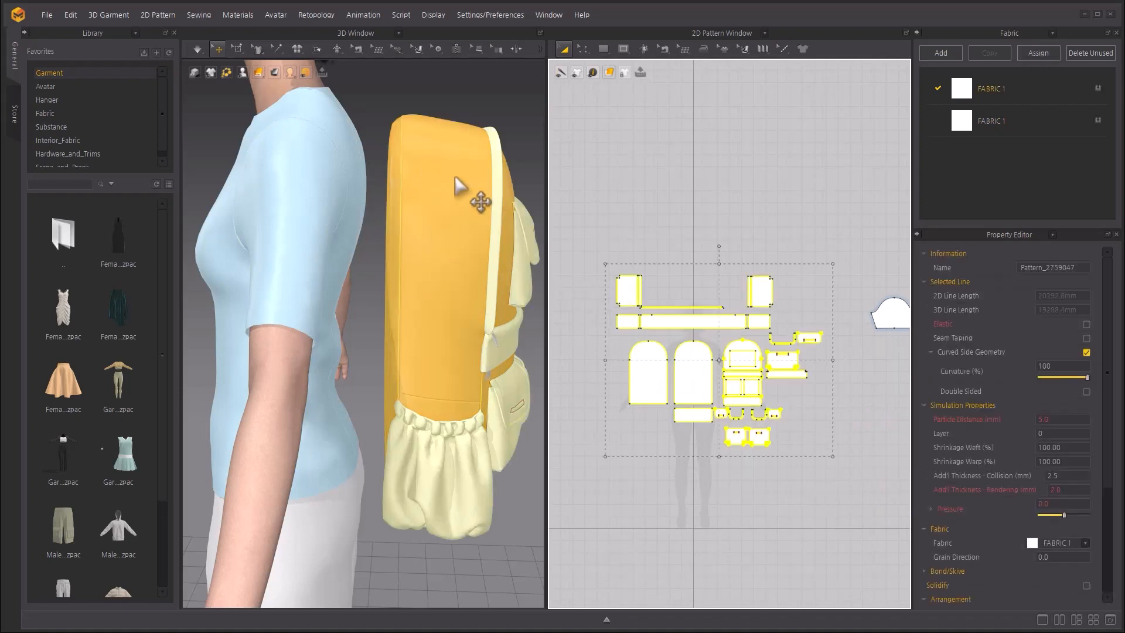
{"action": "middle_click_drag", "start_coordinate": [463, 178], "coordinate": [448, 302]}
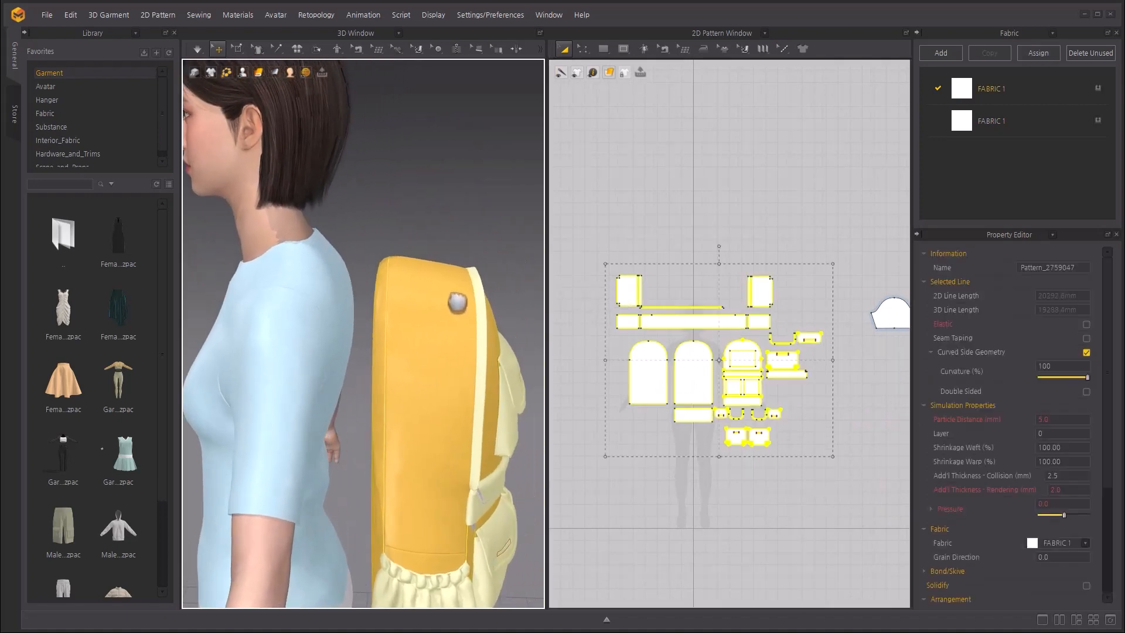
{"action": "left_click", "coordinate": [446, 301]}
{"action": "mouse_move", "coordinate": [463, 291]}
{"action": "left_mouse_down"}
{"action": "mouse_move", "coordinate": [440, 291]}
{"action": "mouse_move", "coordinate": [450, 291]}
{"action": "left_mouse_up"}
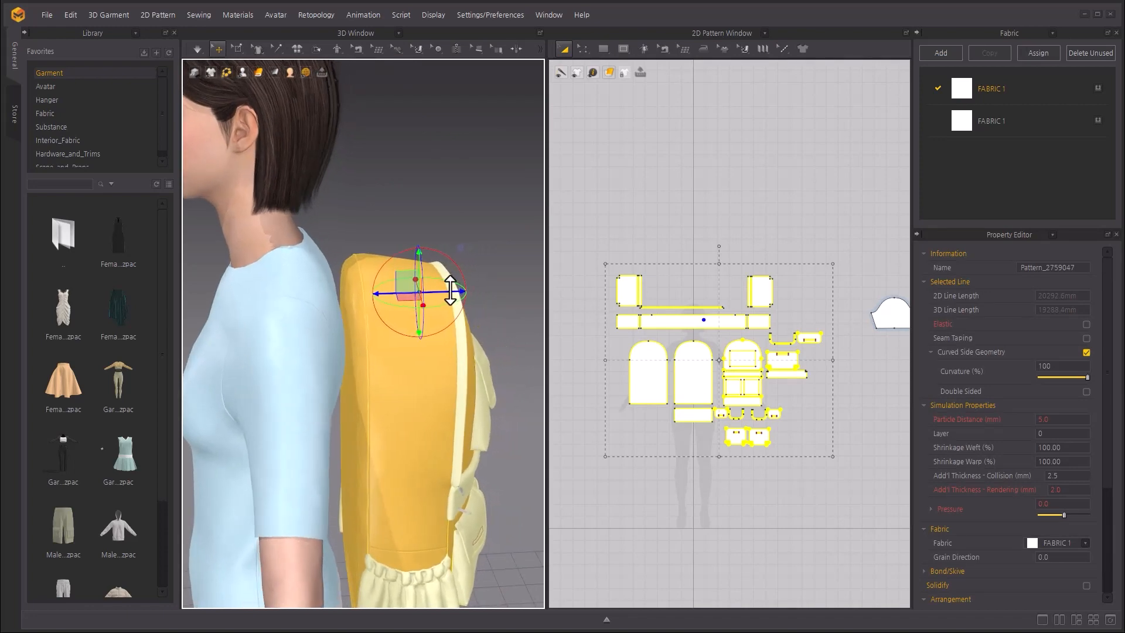
{"action": "right_click_drag", "start_coordinate": [450, 292], "coordinate": [438, 290]}
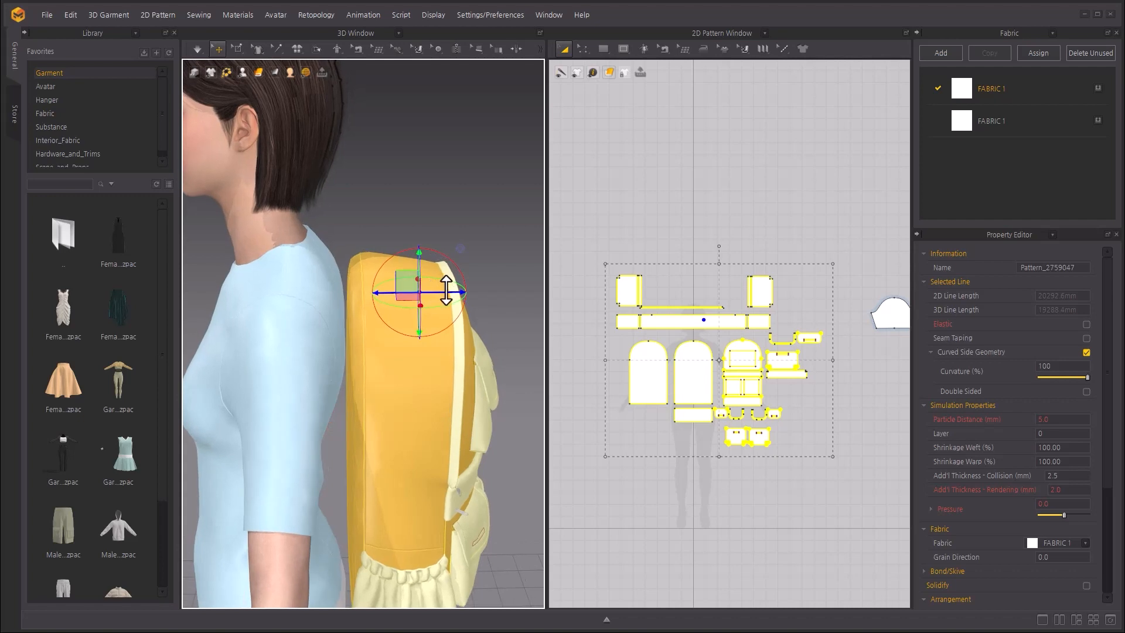
{"action": "left_click_drag", "start_coordinate": [445, 290], "coordinate": [444, 290]}
{"action": "left_click", "coordinate": [441, 167]}
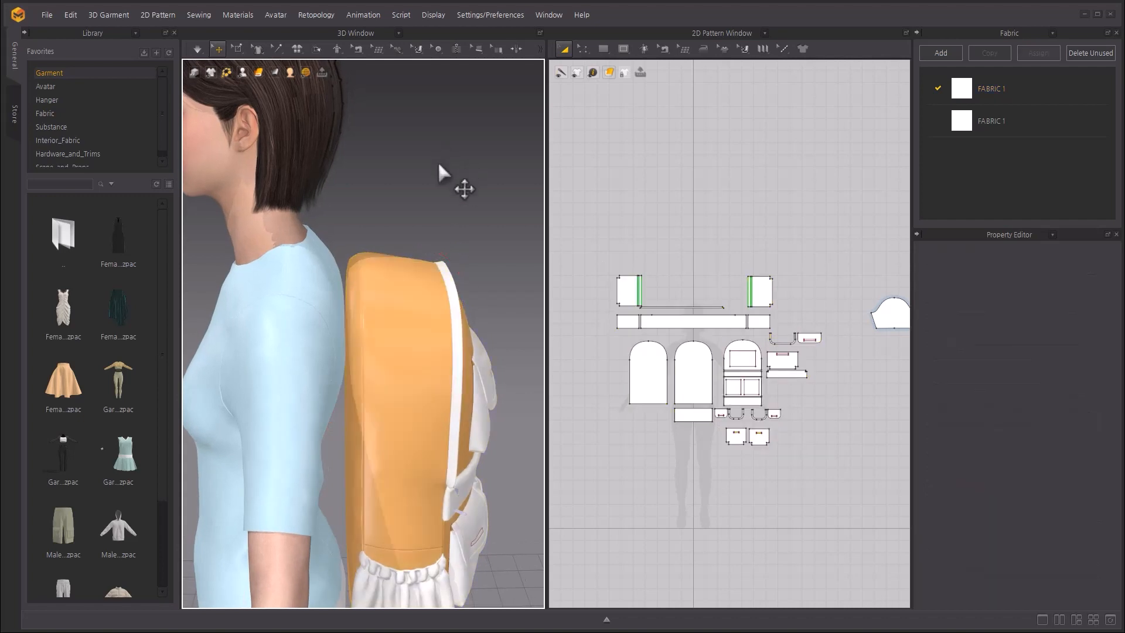
{"action": "right_click_drag", "start_coordinate": [440, 170], "coordinate": [461, 216]}
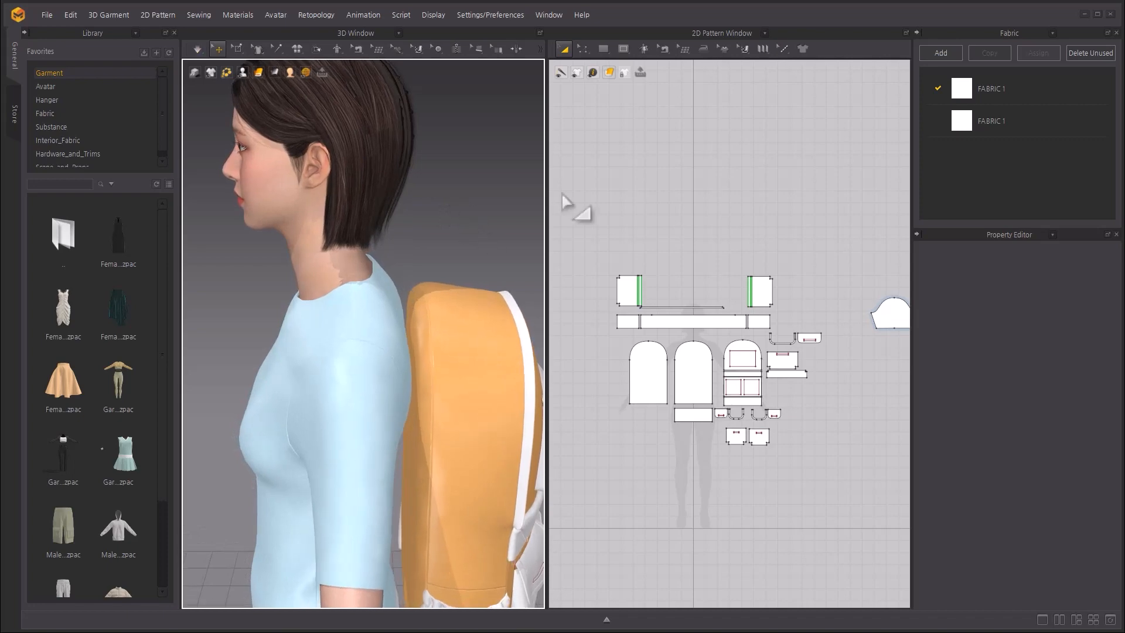
Draw a narrow horizontal rectangle pattern about 22 mm high, centred just above the middle arched backpack panel.
{"action": "scroll", "coordinate": [657, 371], "scroll_direction": "up", "scroll_amount": 6}
{"action": "middle_click_drag", "start_coordinate": [727, 212], "coordinate": [793, 266]}
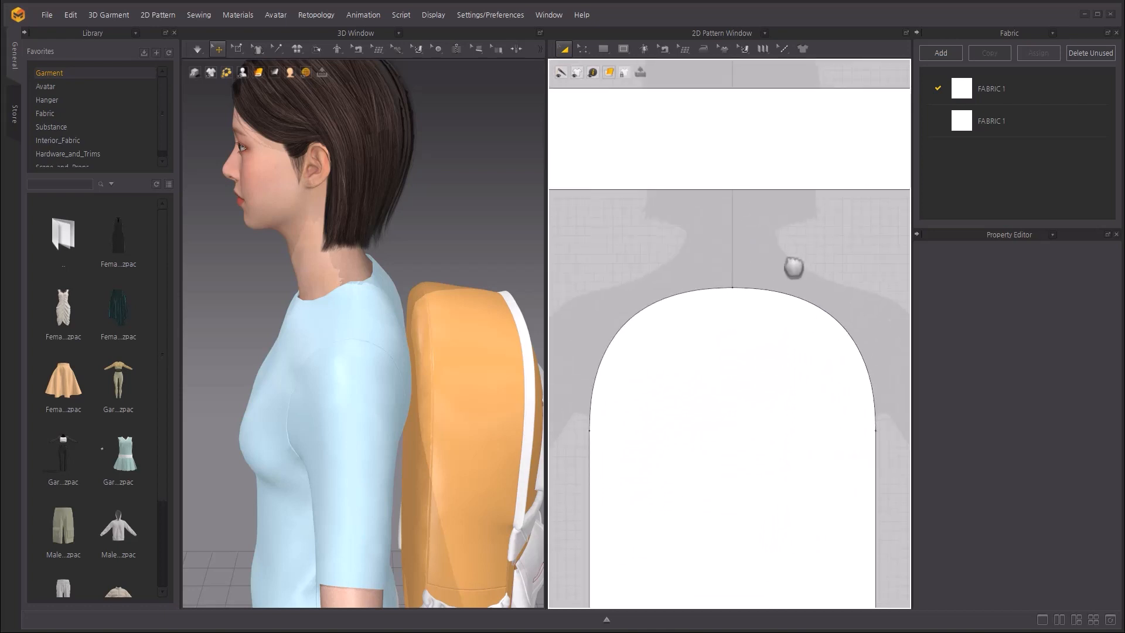
{"action": "scroll", "coordinate": [764, 223], "scroll_direction": "up", "scroll_amount": 3}
{"action": "middle_click_drag", "start_coordinate": [764, 205], "coordinate": [756, 241]}
{"action": "left_click", "coordinate": [602, 53]}
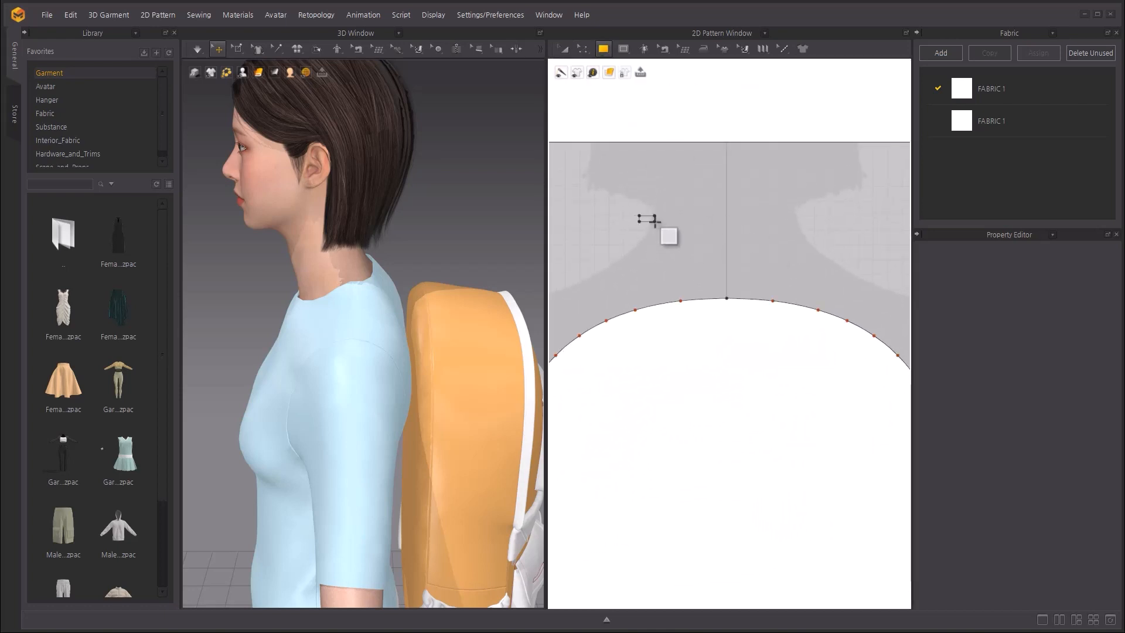
{"action": "left_click_drag", "start_coordinate": [639, 216], "coordinate": [794, 248]}
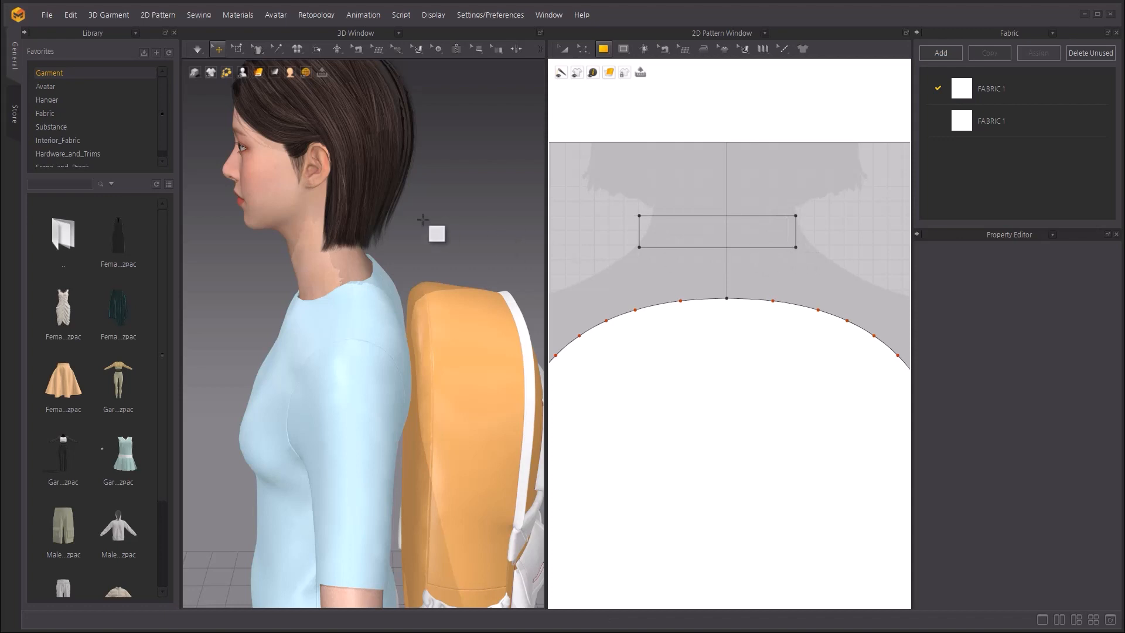
Move the new rectangle in 3D from in front of the avatar to behind the neck, just above the backpack, and clear the selection.
{"action": "scroll", "coordinate": [433, 229], "scroll_direction": "down", "scroll_amount": 2}
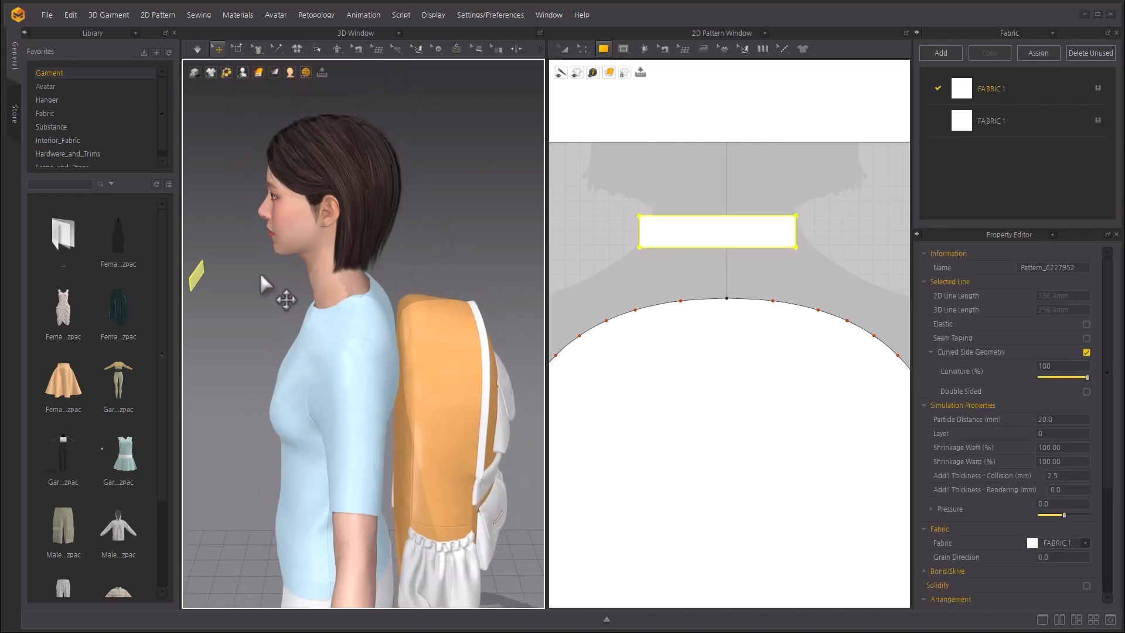
{"action": "left_click", "coordinate": [199, 277]}
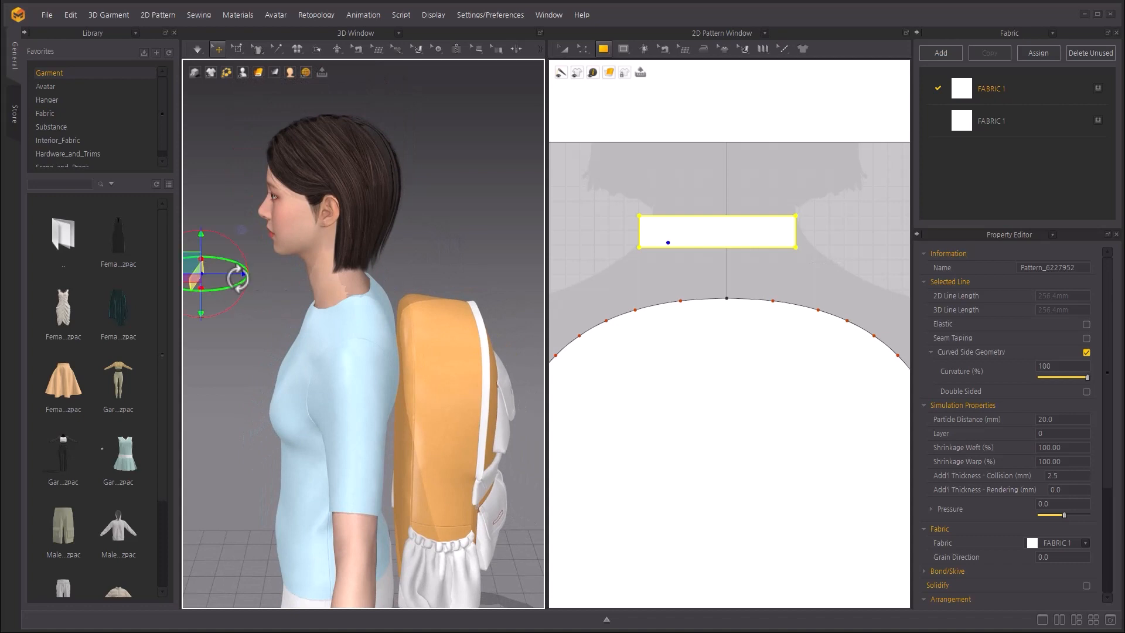
{"action": "left_click_drag", "start_coordinate": [235, 274], "coordinate": [434, 294]}
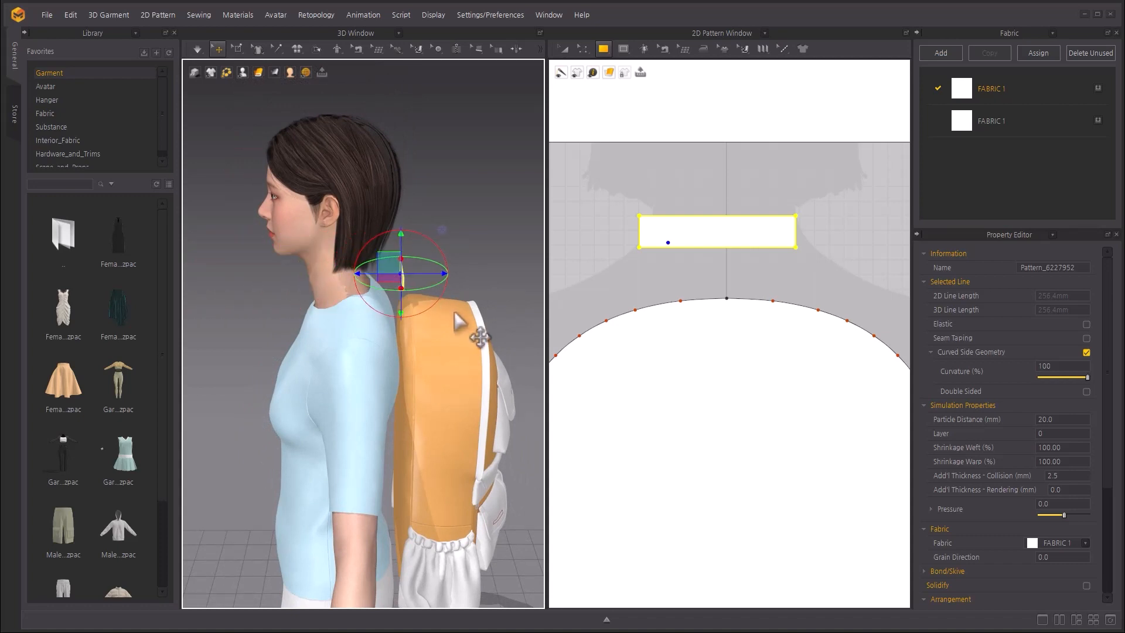
{"action": "right_click_drag", "start_coordinate": [455, 313], "coordinate": [441, 162]}
{"action": "scroll", "coordinate": [351, 339], "scroll_direction": "up", "scroll_amount": 3}
{"action": "left_click", "coordinate": [441, 162]}
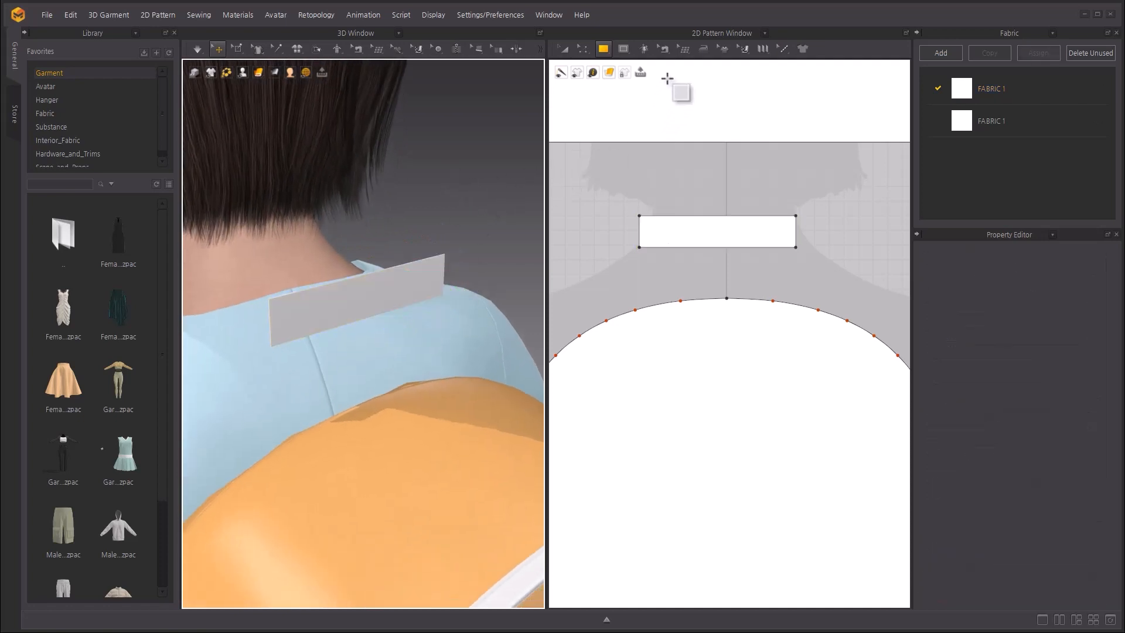
Free-sew both short sides of the rectangle to matching stretches of the arched panel's upper curve, one on each side of its centre.
{"action": "left_click", "coordinate": [664, 49]}
{"action": "left_click", "coordinate": [692, 117]}
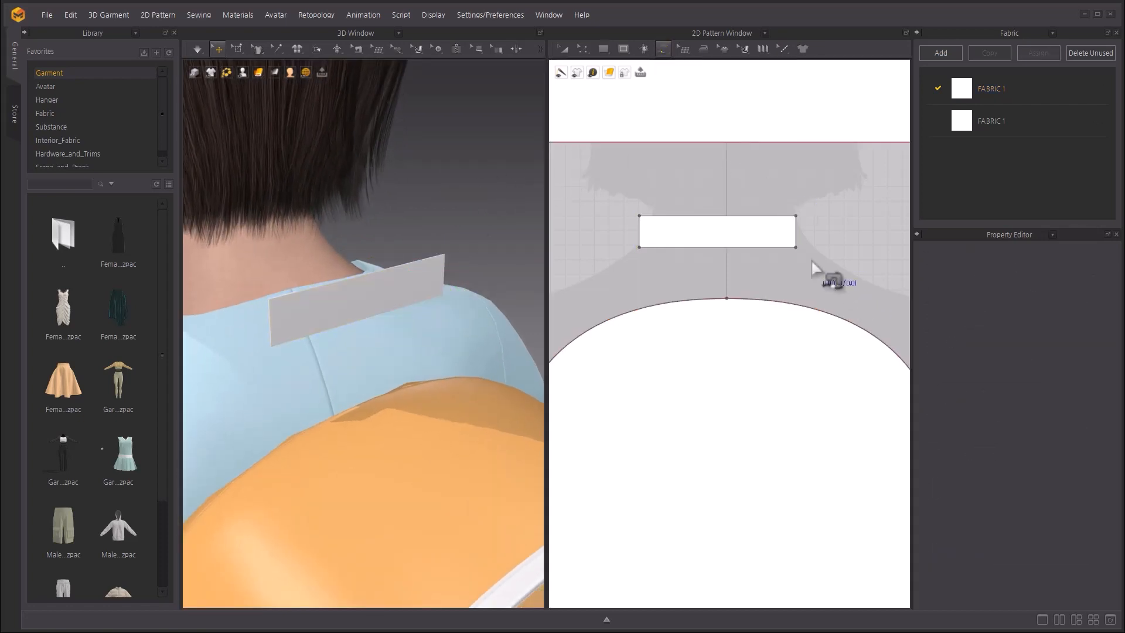
{"action": "left_click", "coordinate": [795, 216]}
{"action": "left_click", "coordinate": [795, 241]}
{"action": "left_click", "coordinate": [762, 300]}
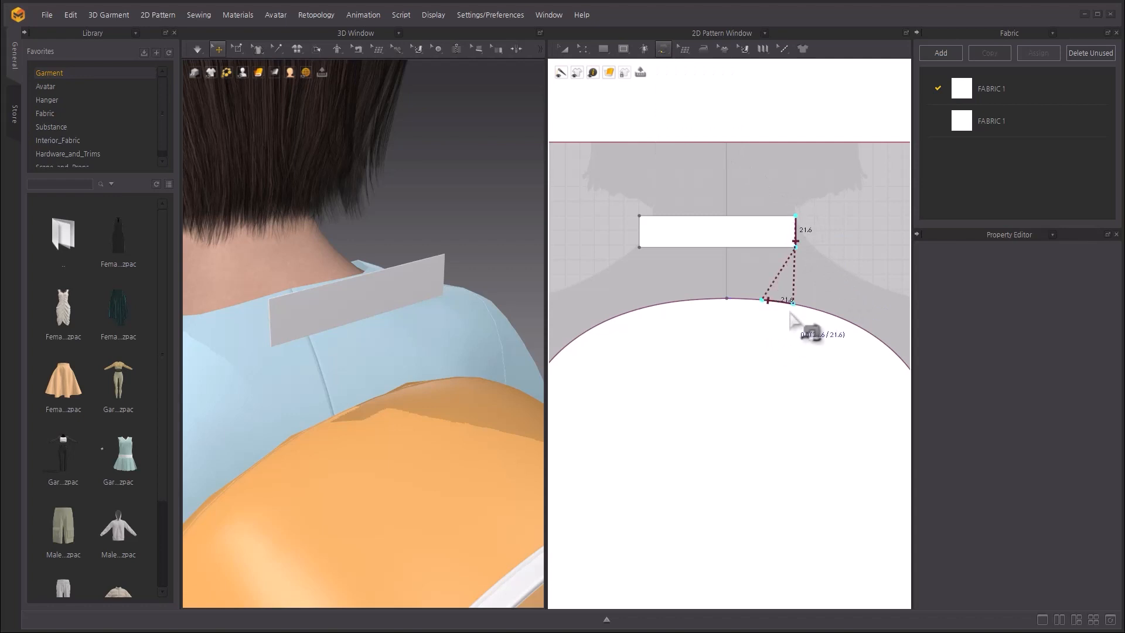
{"action": "left_click", "coordinate": [639, 242]}
{"action": "left_click", "coordinate": [639, 216]}
{"action": "left_click", "coordinate": [692, 300]}
{"action": "left_click", "coordinate": [659, 303]}
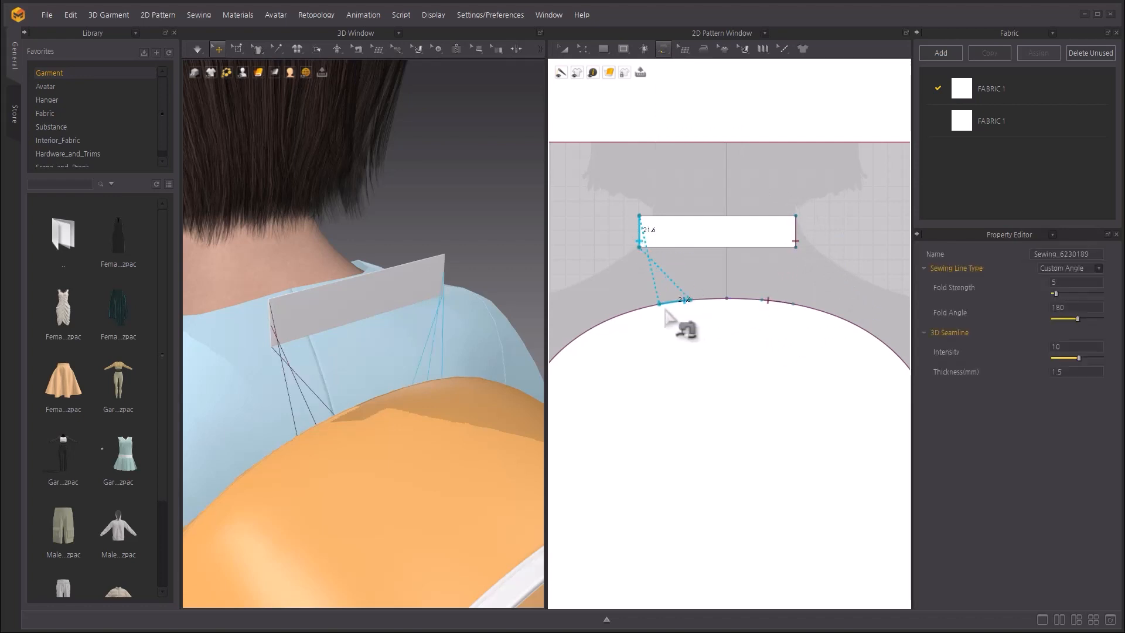
Select the handle rectangle and set its additional rendering thickness to 2 mm.
{"action": "left_click", "coordinate": [564, 50]}
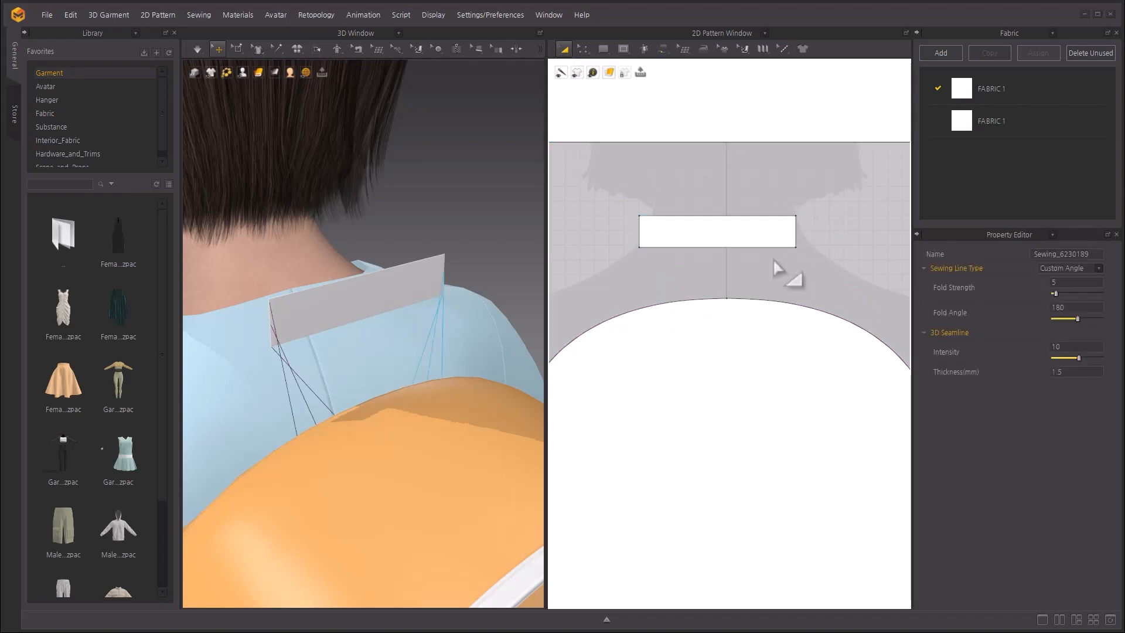
{"action": "left_click", "coordinate": [764, 241]}
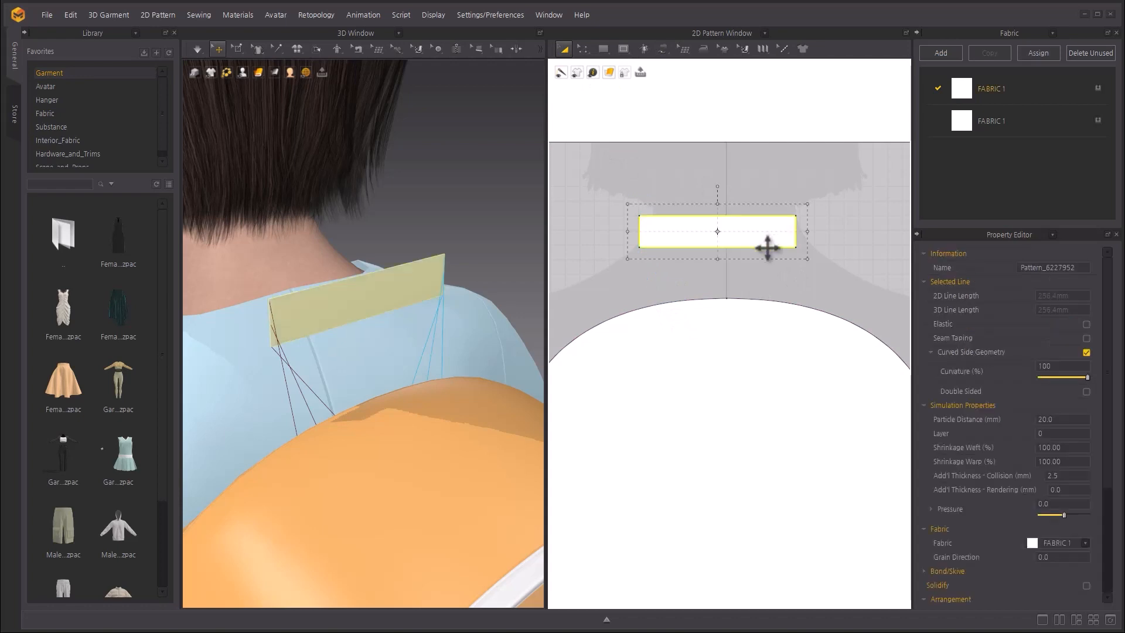
{"action": "left_click", "coordinate": [1086, 490]}
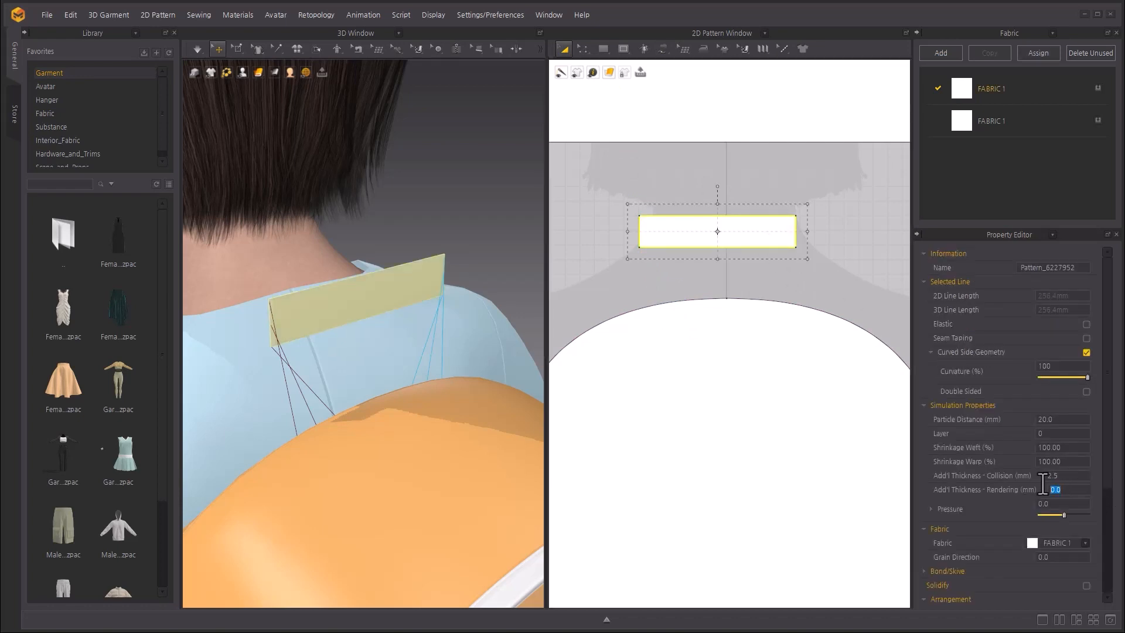
{"action": "key", "text": "Return"}
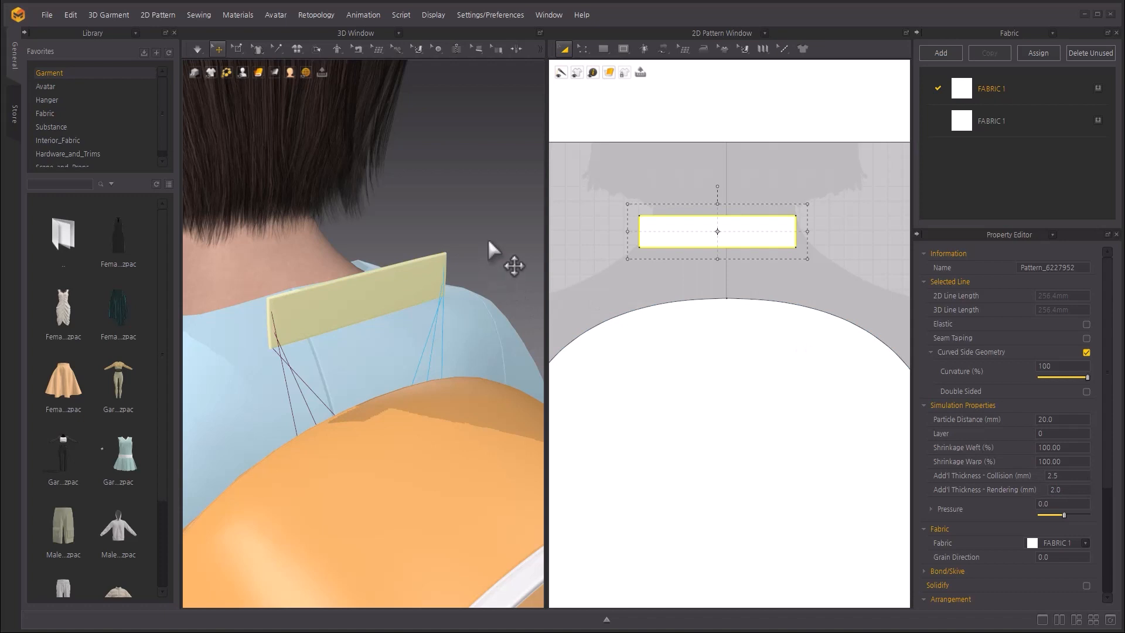
Strengthen the handle pattern and simulate until it forms a loop on top of the backpack.
{"action": "right_click", "coordinate": [701, 227]}
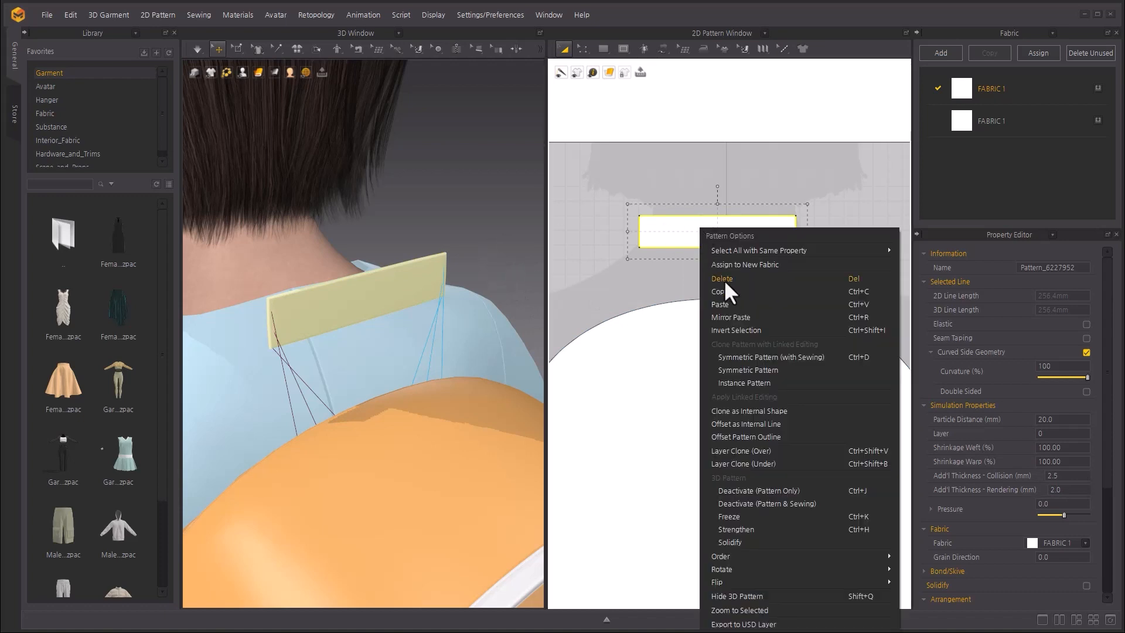
{"action": "left_click", "coordinate": [816, 530]}
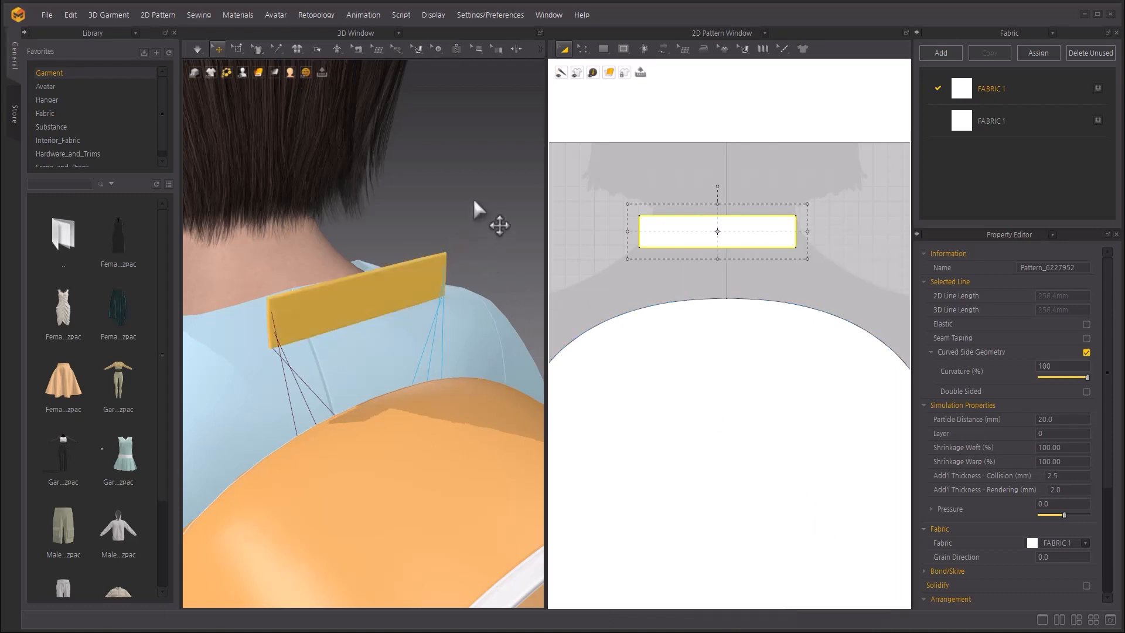
{"action": "key", "text": "space"}
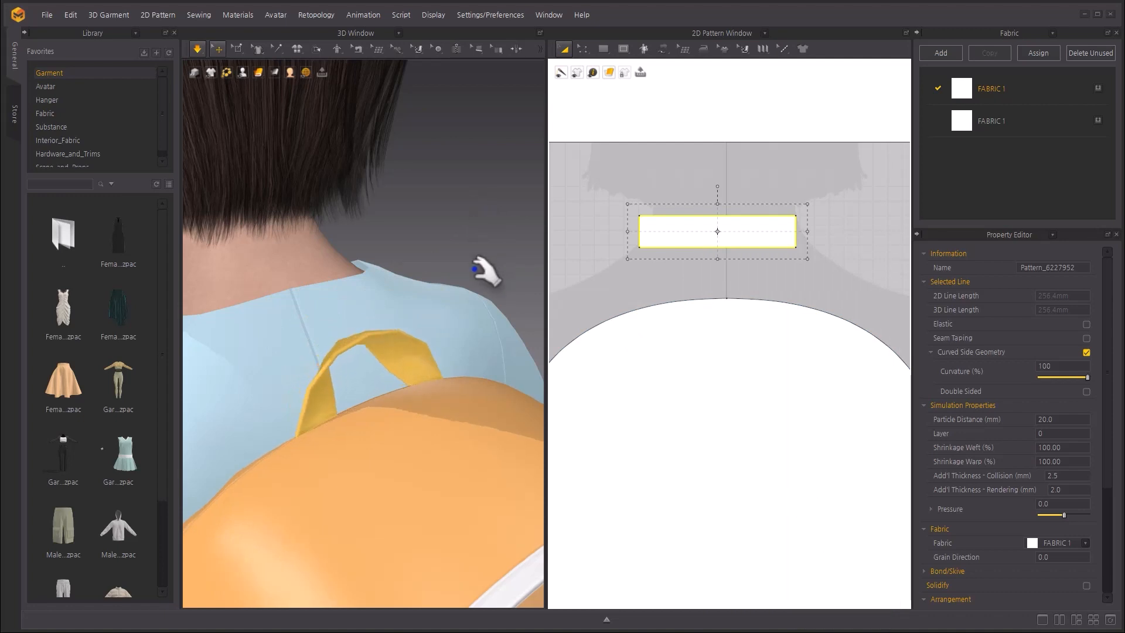
{"action": "key", "text": "space"}
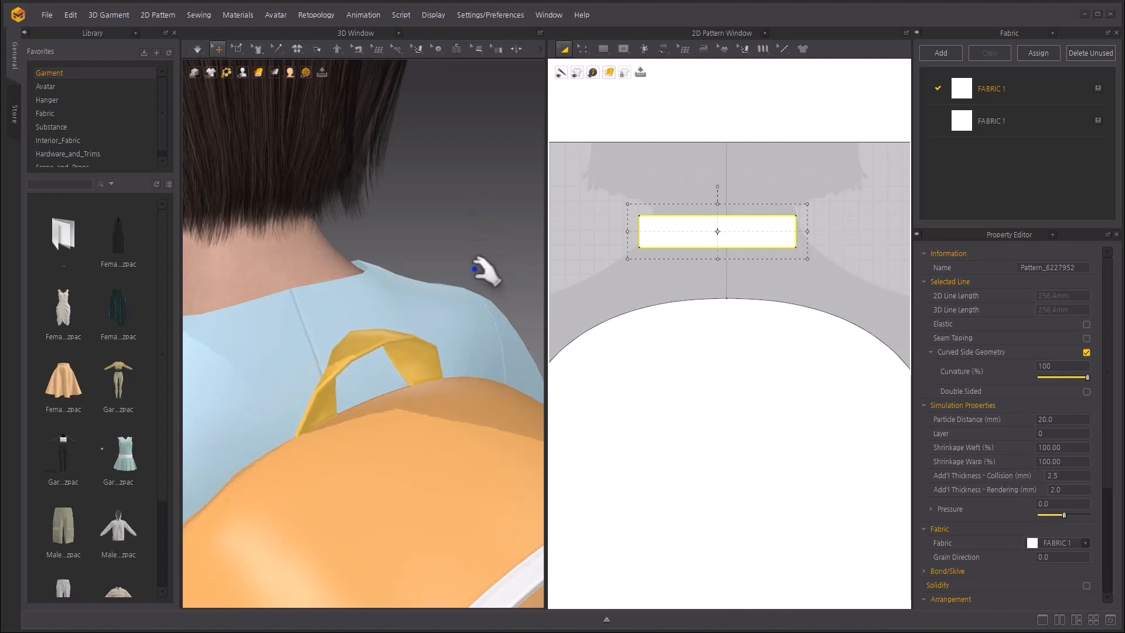
Edit the handle's two seams on the arched panel, sliding both along the curve closer to its centre.
{"action": "left_click", "coordinate": [659, 44]}
{"action": "left_click", "coordinate": [671, 73]}
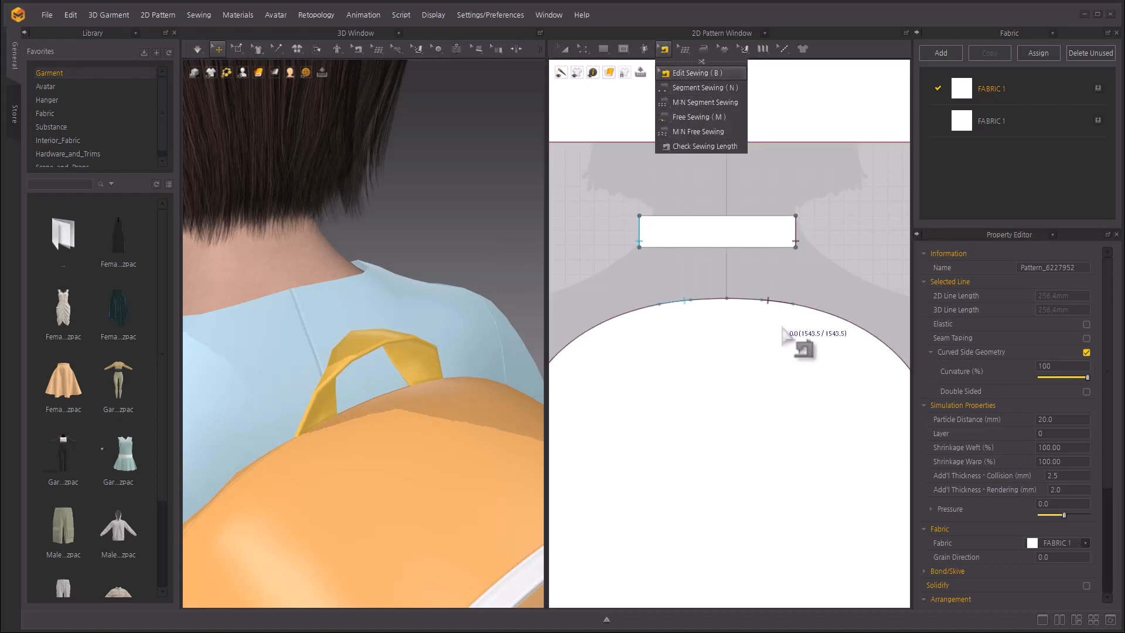
{"action": "right_click_drag", "start_coordinate": [773, 331], "coordinate": [769, 250], "text": "alt"}
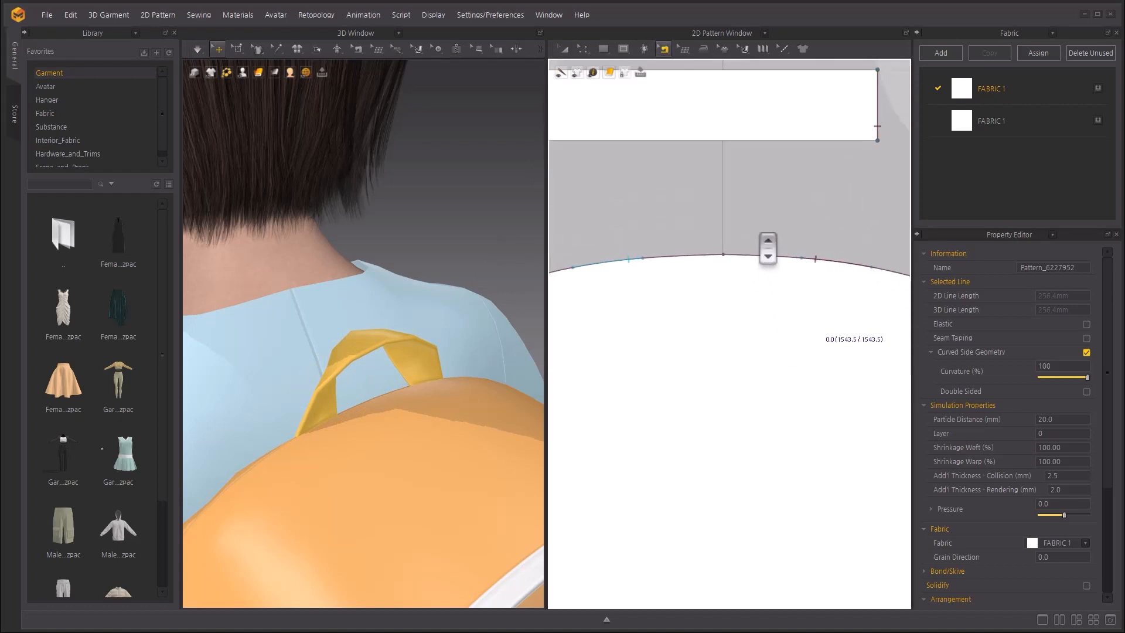
{"action": "left_click", "coordinate": [879, 126]}
{"action": "left_click_drag", "start_coordinate": [807, 259], "coordinate": [769, 255]}
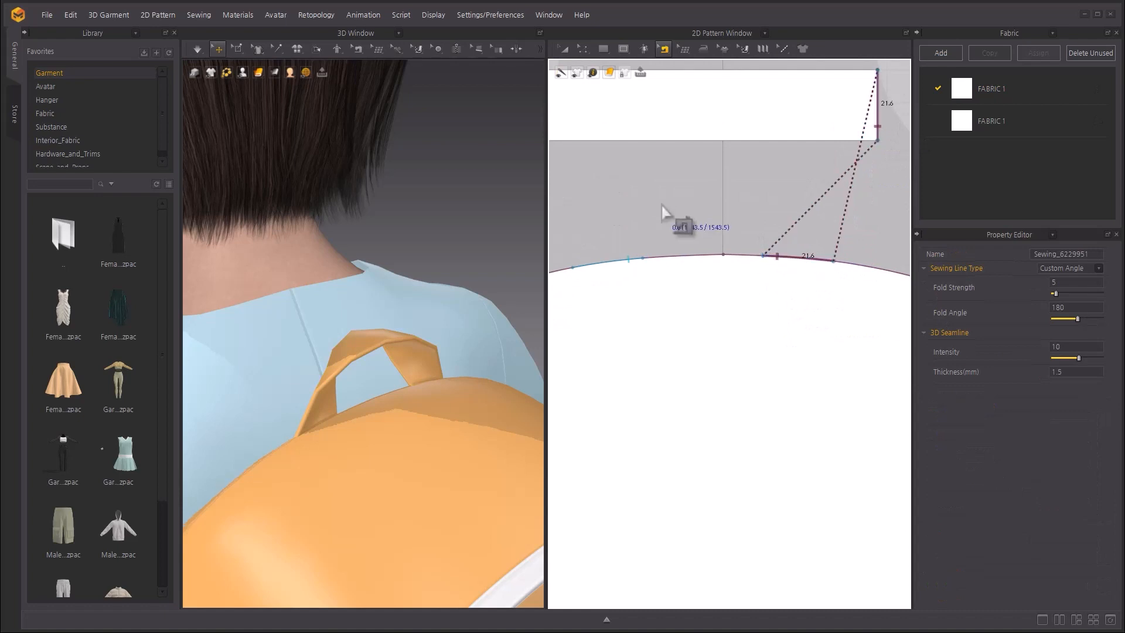
{"action": "right_click_drag", "start_coordinate": [663, 207], "coordinate": [538, 153], "text": "alt"}
{"action": "left_click_drag", "start_coordinate": [649, 274], "coordinate": [683, 287]}
Lift the handle slightly off the backpack in 3D and simulate it into the edited seam positions.
{"action": "left_click", "coordinate": [368, 315]}
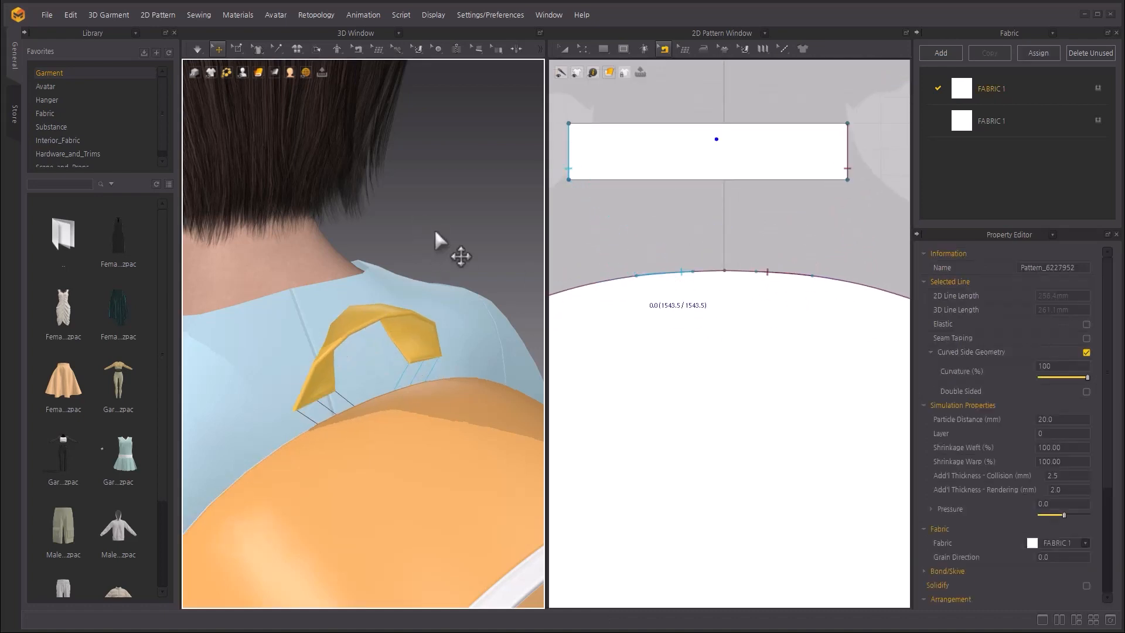
{"action": "key", "text": "space"}
{"action": "key", "text": "space"}
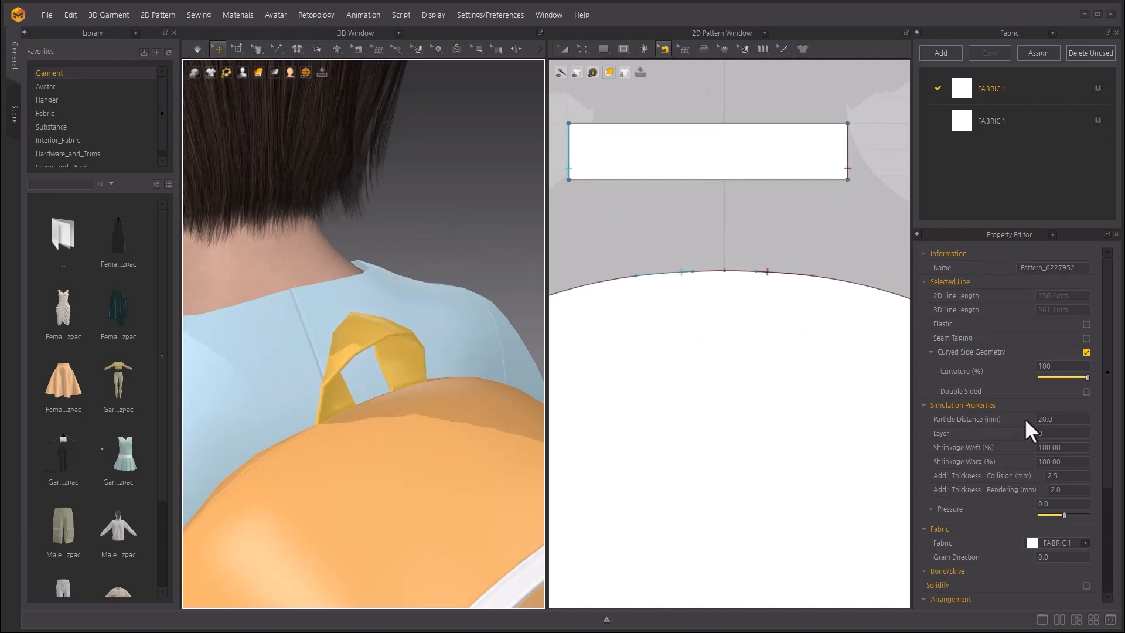
Set the handle's particle distance to 5 mm, then simulate and check its shape from the back and side.
{"action": "left_click", "coordinate": [1077, 419]}
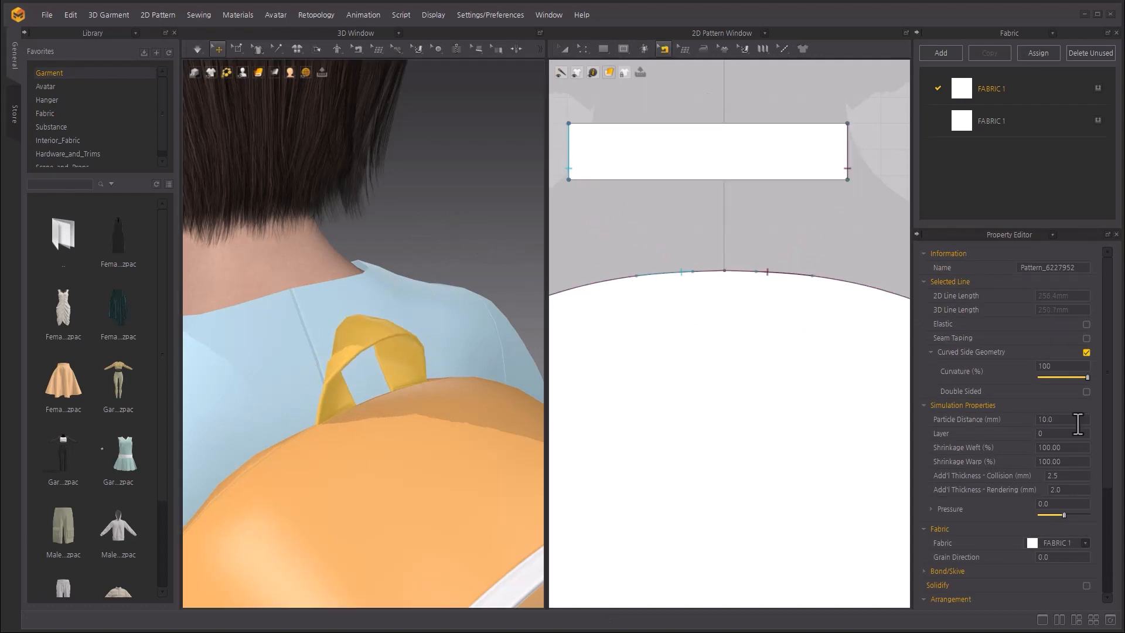
{"action": "type", "text": "5"}
{"action": "key", "text": "Return"}
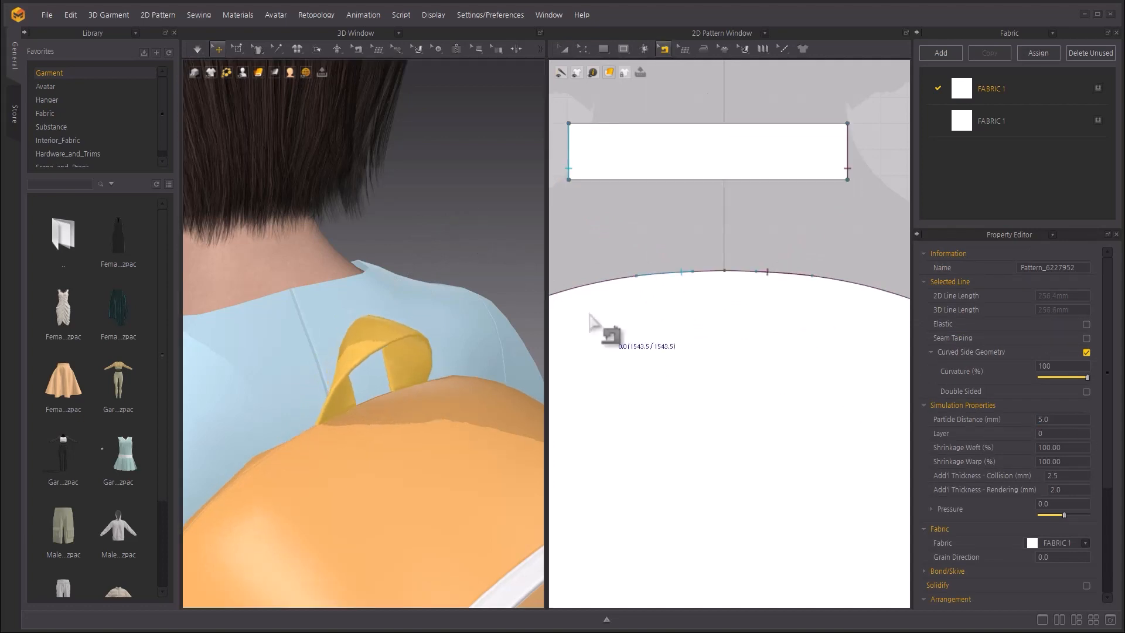
{"action": "key", "text": "space"}
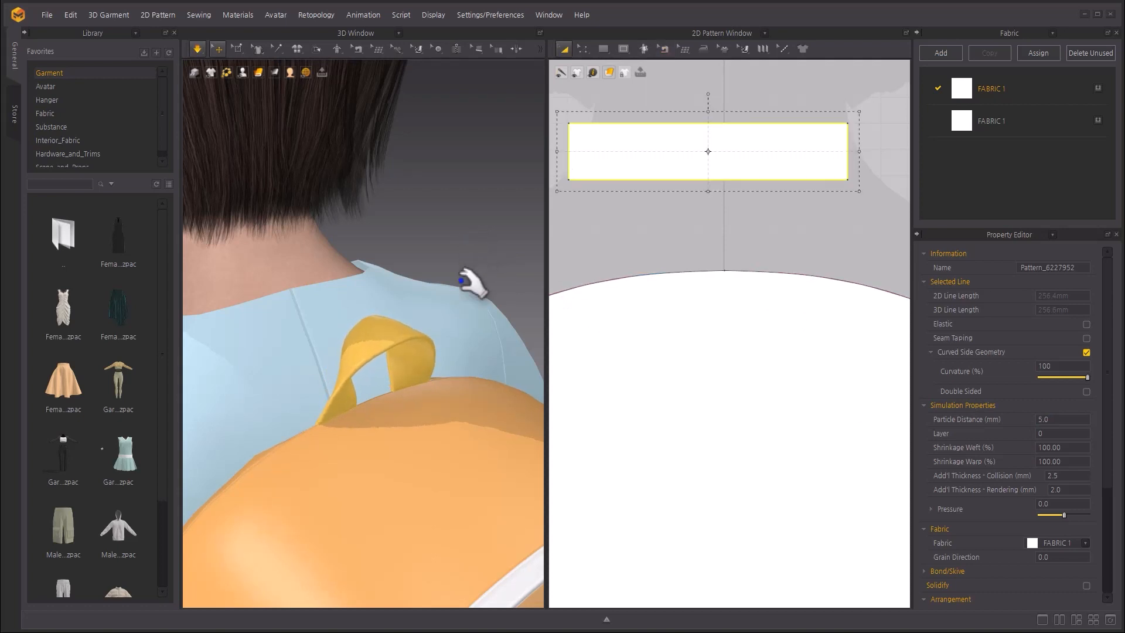
{"action": "mouse_move", "coordinate": [459, 278]}
{"action": "right_mouse_down"}
{"action": "mouse_move", "coordinate": [402, 244]}
{"action": "mouse_move", "coordinate": [477, 265]}
{"action": "right_mouse_up"}
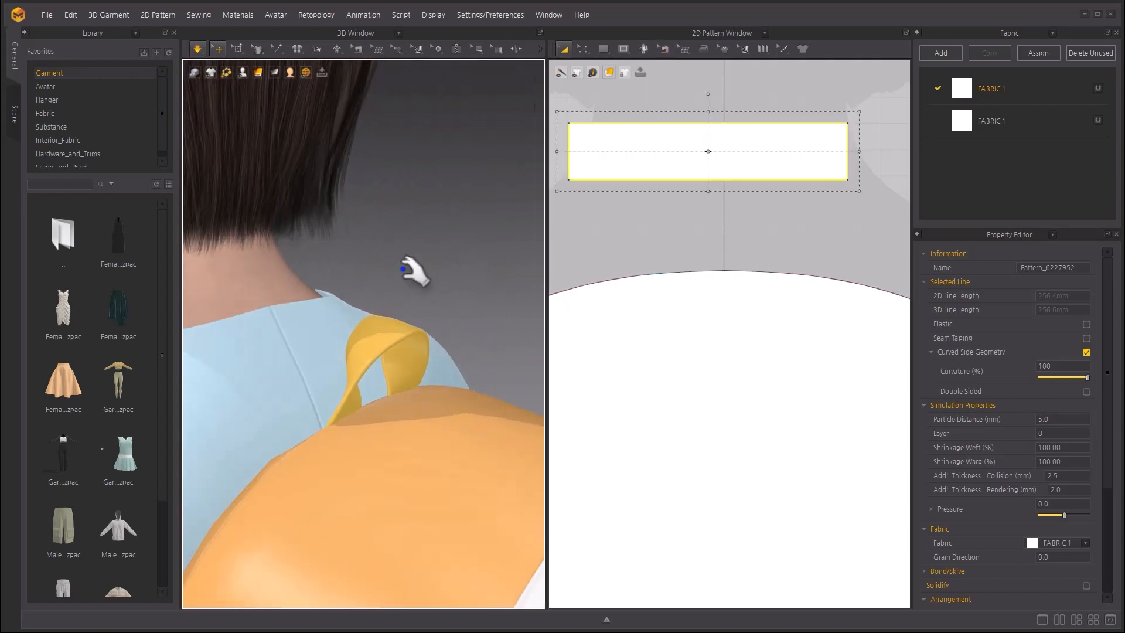
{"action": "scroll", "coordinate": [474, 343], "scroll_direction": "down", "scroll_amount": 7}
{"action": "right_click_drag", "start_coordinate": [516, 405], "coordinate": [539, 409]}
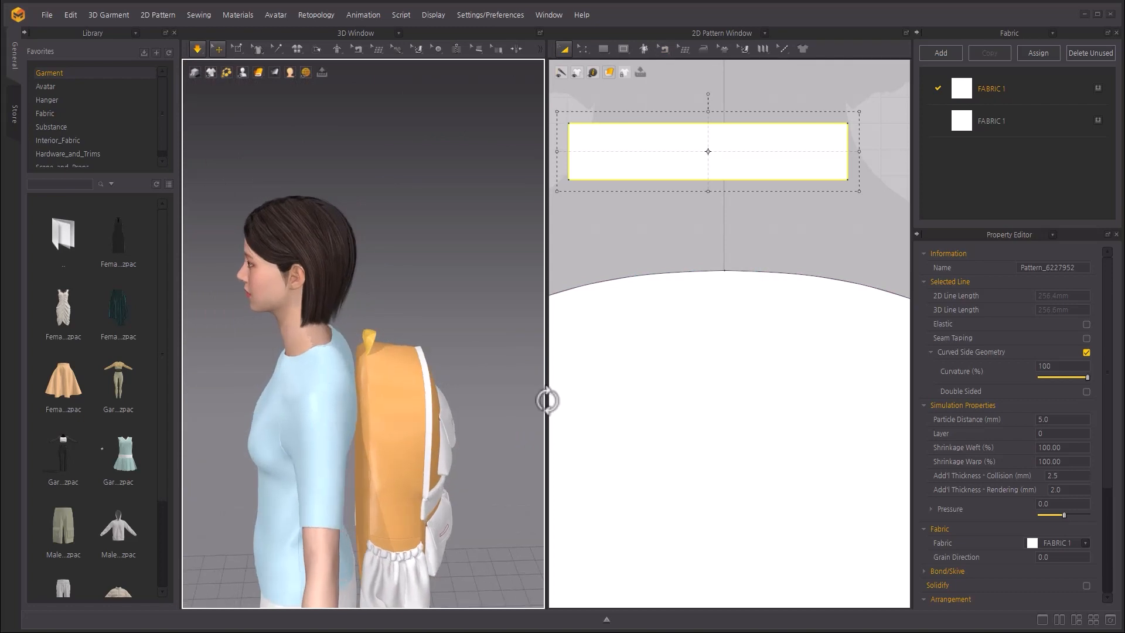
Create a vertical rectangle pattern 60 mm wide and 380 mm high in the empty area below the backpack's bottom panel.
{"action": "left_click", "coordinate": [603, 48]}
{"action": "left_click", "coordinate": [603, 49]}
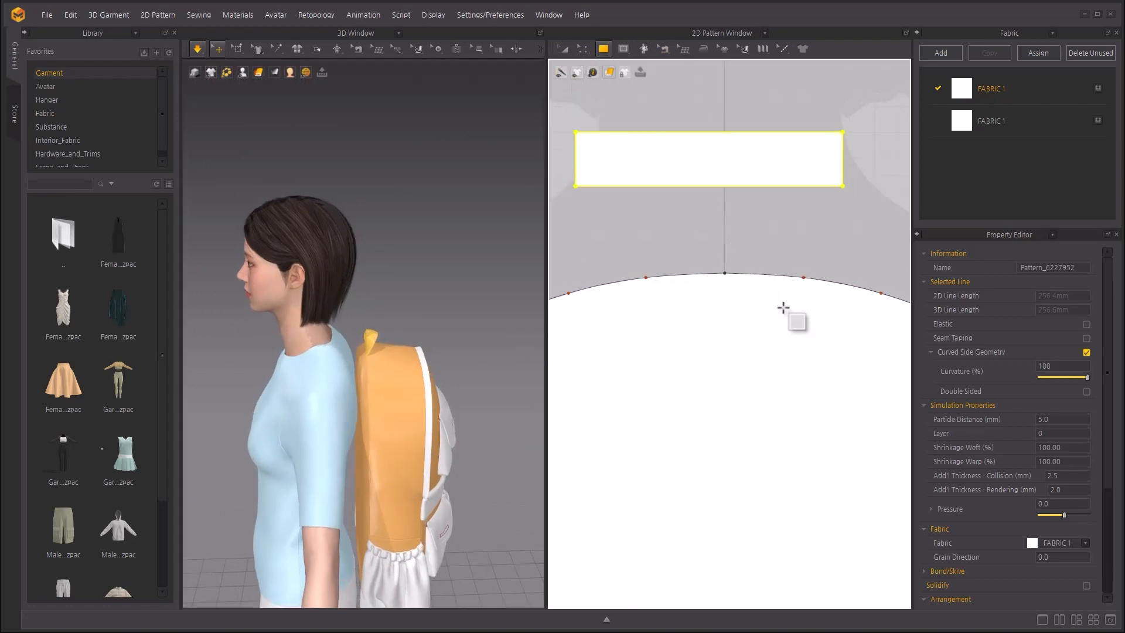
{"action": "scroll", "coordinate": [803, 328], "scroll_direction": "down", "scroll_amount": 3}
{"action": "scroll", "coordinate": [720, 205], "scroll_direction": "up", "scroll_amount": 5}
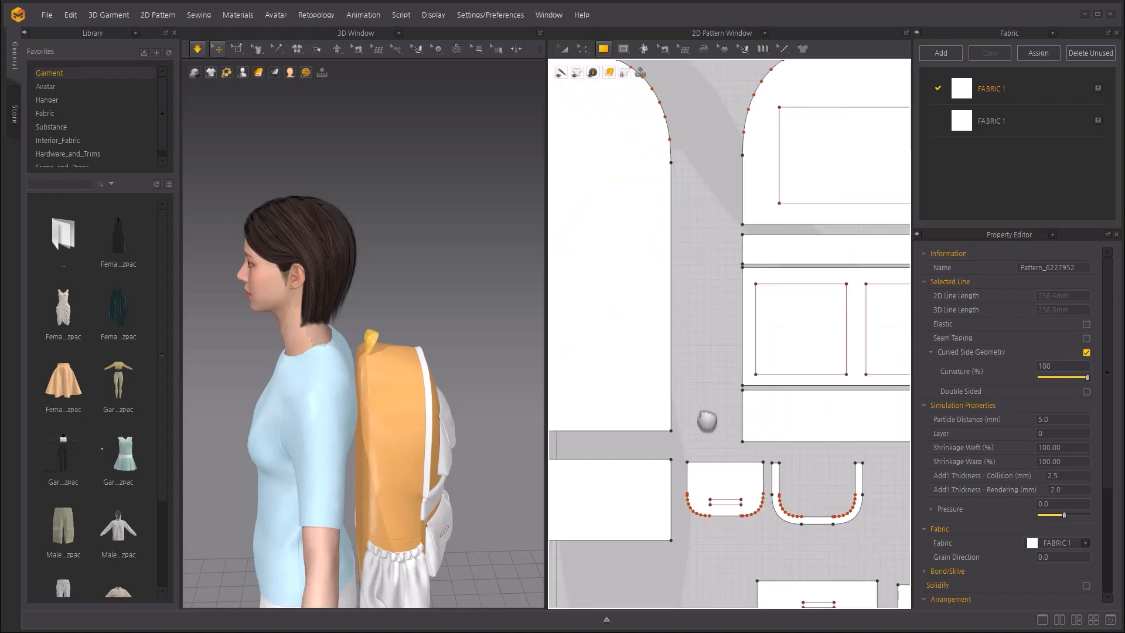
{"action": "scroll", "coordinate": [709, 417], "scroll_direction": "down", "scroll_amount": 4}
{"action": "middle_click_drag", "start_coordinate": [695, 502], "coordinate": [733, 380]}
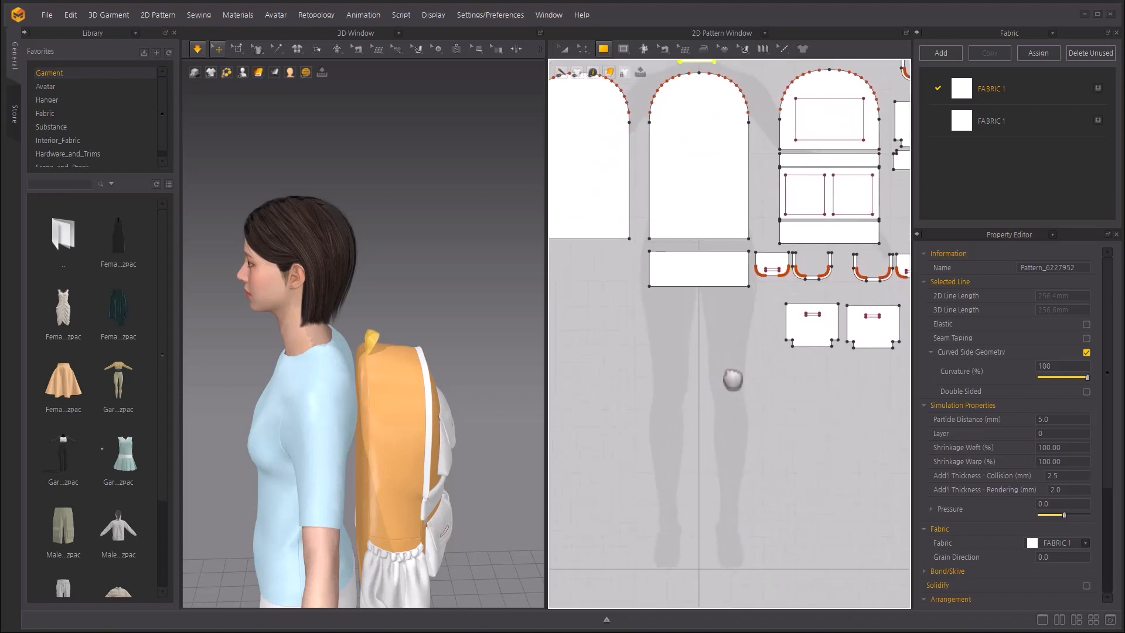
{"action": "left_click", "coordinate": [730, 380]}
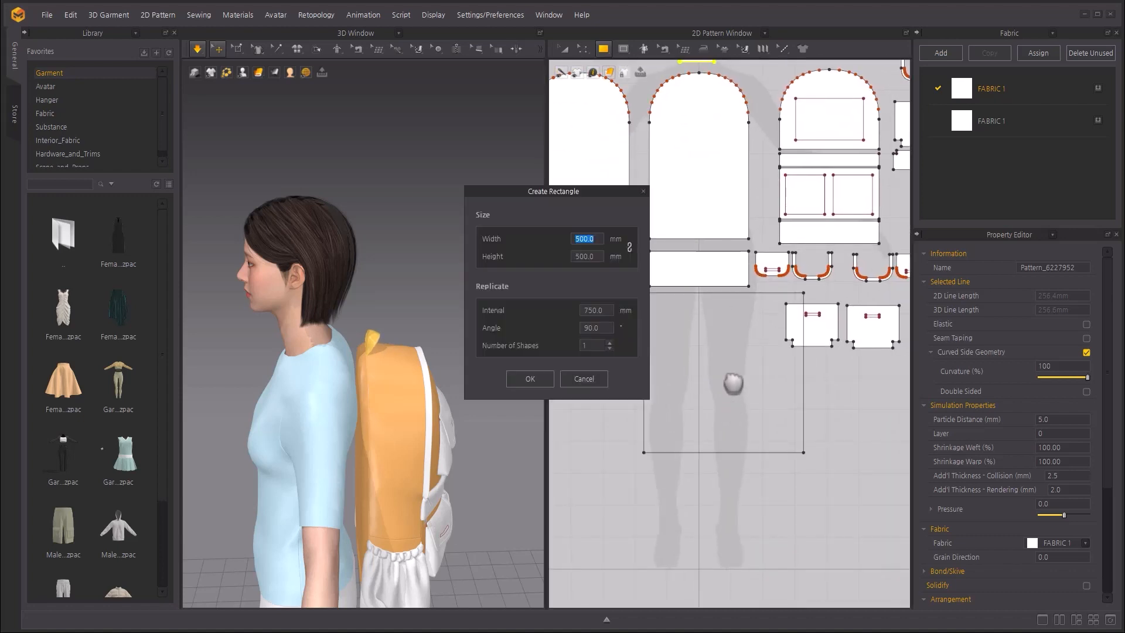
{"action": "type", "text": "60"}
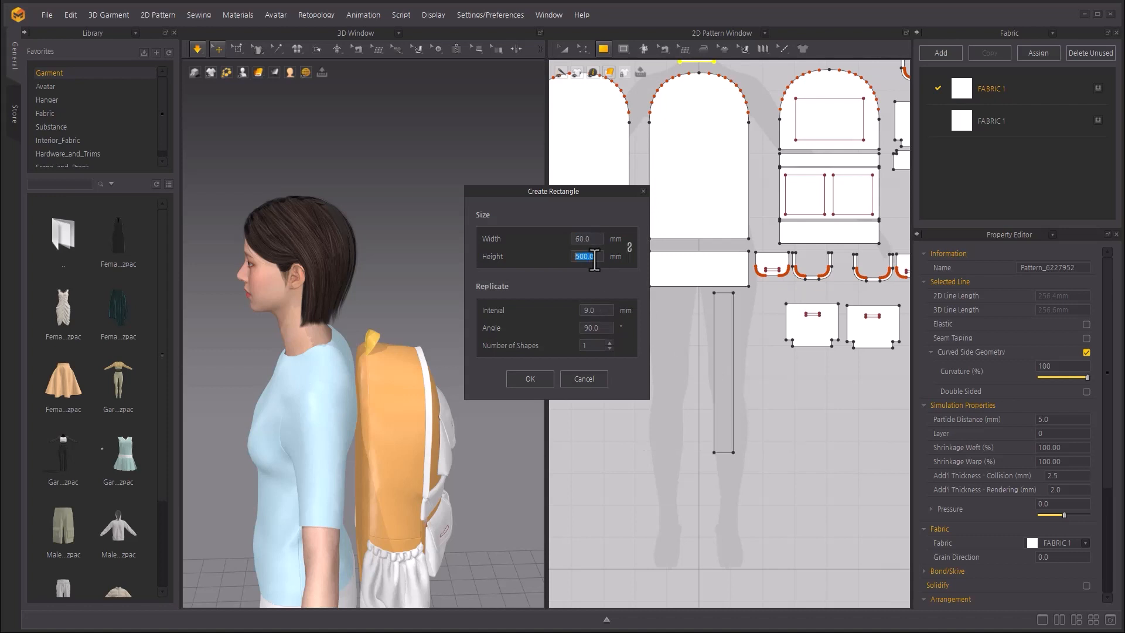
{"action": "type", "text": "38"}
{"action": "left_click", "coordinate": [547, 378]}
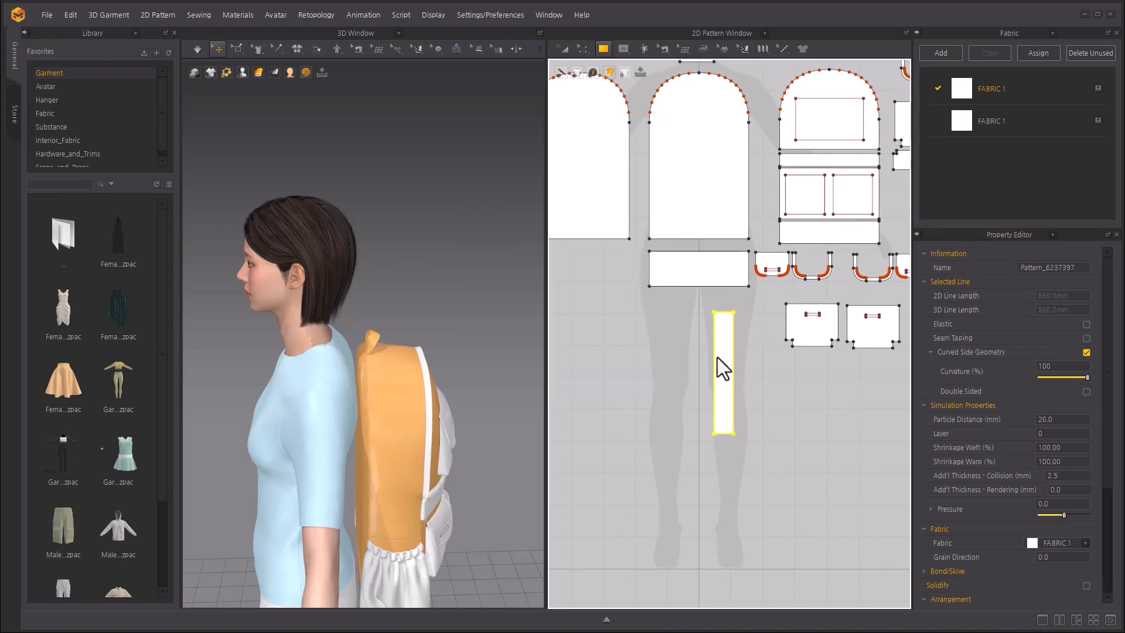
Create a rectangle pattern 30 mm wide and 350 mm high and place it directly below the 60 mm wide strip.
{"action": "left_click", "coordinate": [750, 332]}
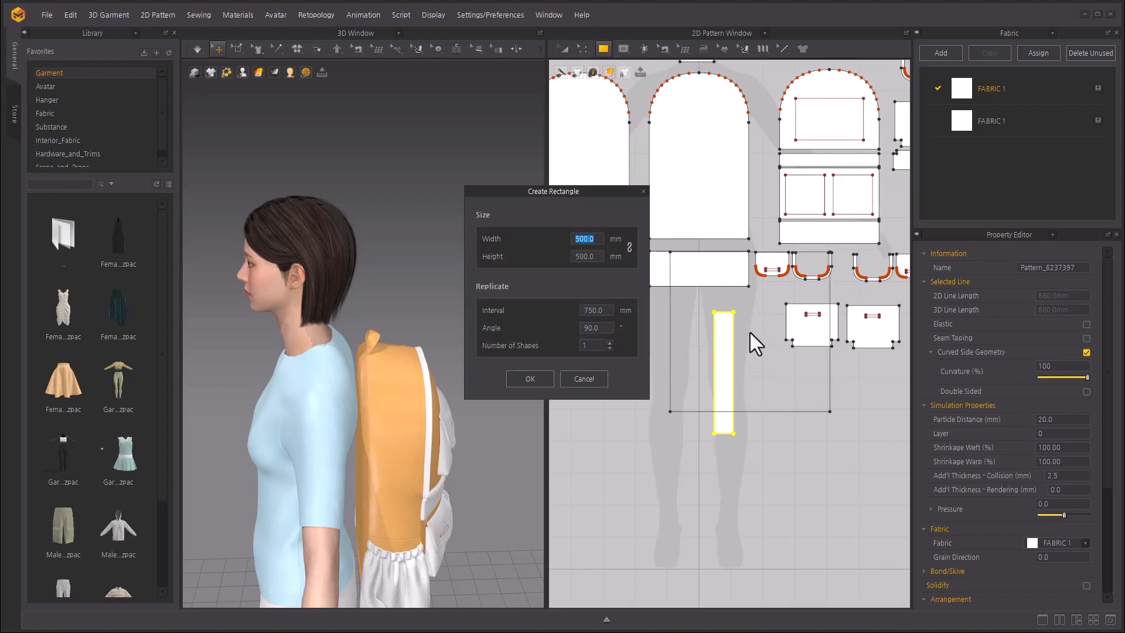
{"action": "type", "text": "30"}
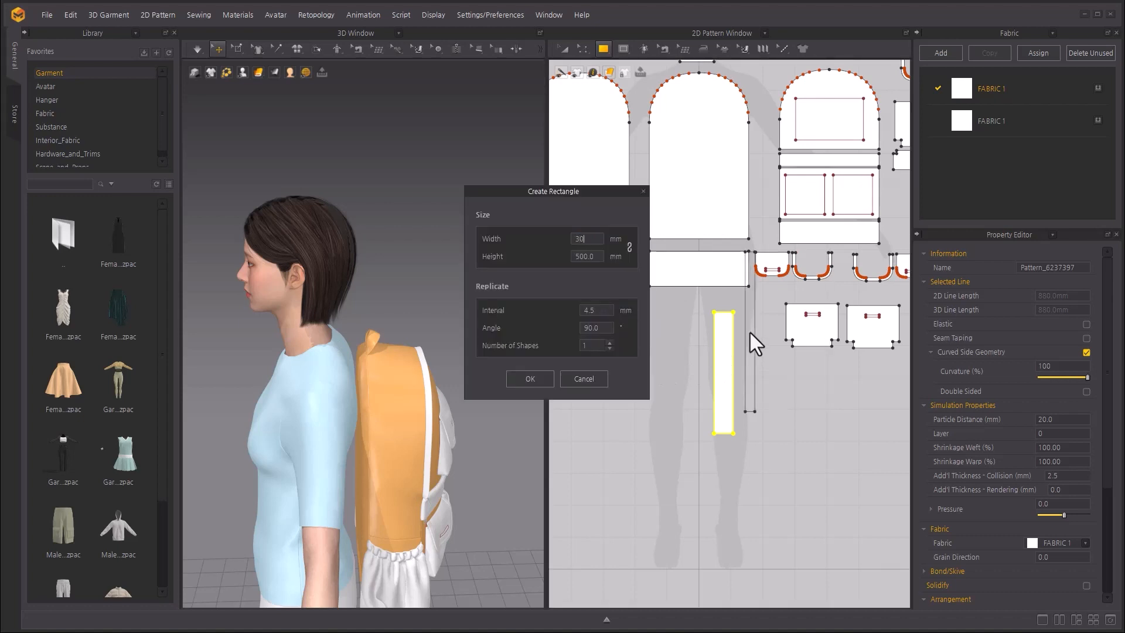
{"action": "left_click", "coordinate": [596, 256]}
{"action": "type", "text": "35"}
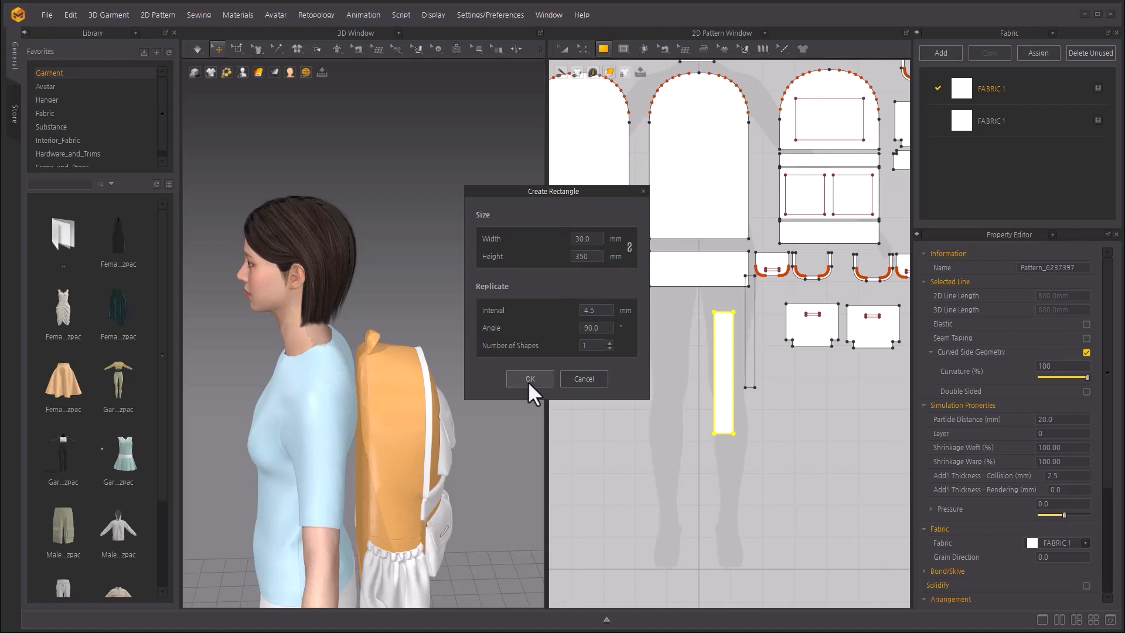
{"action": "left_click", "coordinate": [547, 379]}
{"action": "left_click", "coordinate": [565, 49]}
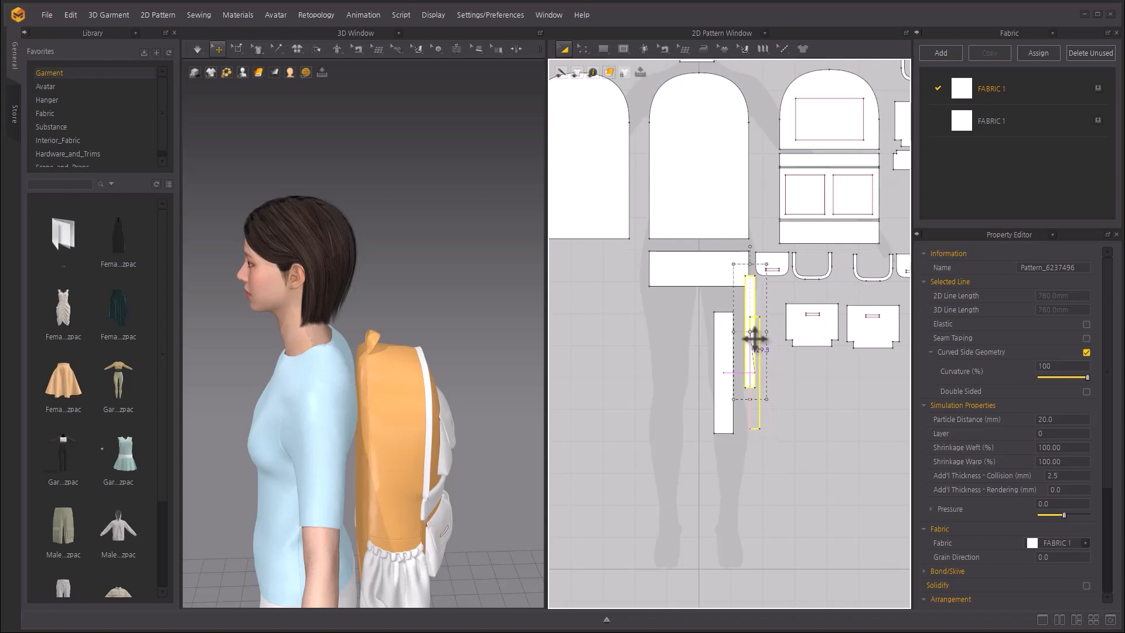
{"action": "left_click_drag", "start_coordinate": [754, 335], "coordinate": [721, 470]}
{"action": "left_click", "coordinate": [644, 492]}
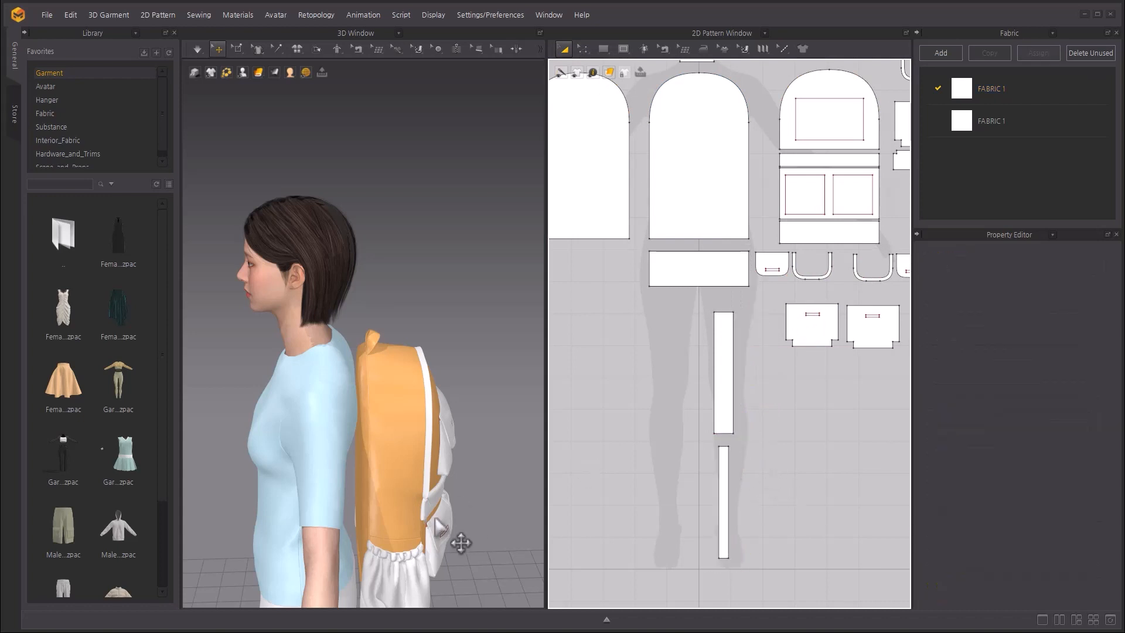
Raise the wide strip in 3D and place it at a slant in front of and above the avatar's shoulder on the backpack side.
{"action": "right_click_drag", "start_coordinate": [434, 517], "coordinate": [498, 519]}
{"action": "middle_click_drag", "start_coordinate": [281, 557], "coordinate": [268, 351]}
{"action": "scroll", "coordinate": [268, 351], "scroll_direction": "down", "scroll_amount": 2}
{"action": "left_click", "coordinate": [255, 446]}
{"action": "left_click_drag", "start_coordinate": [256, 404], "coordinate": [278, 113]}
{"action": "middle_click_drag", "start_coordinate": [278, 113], "coordinate": [320, 267]}
{"action": "left_click_drag", "start_coordinate": [305, 268], "coordinate": [297, 198]}
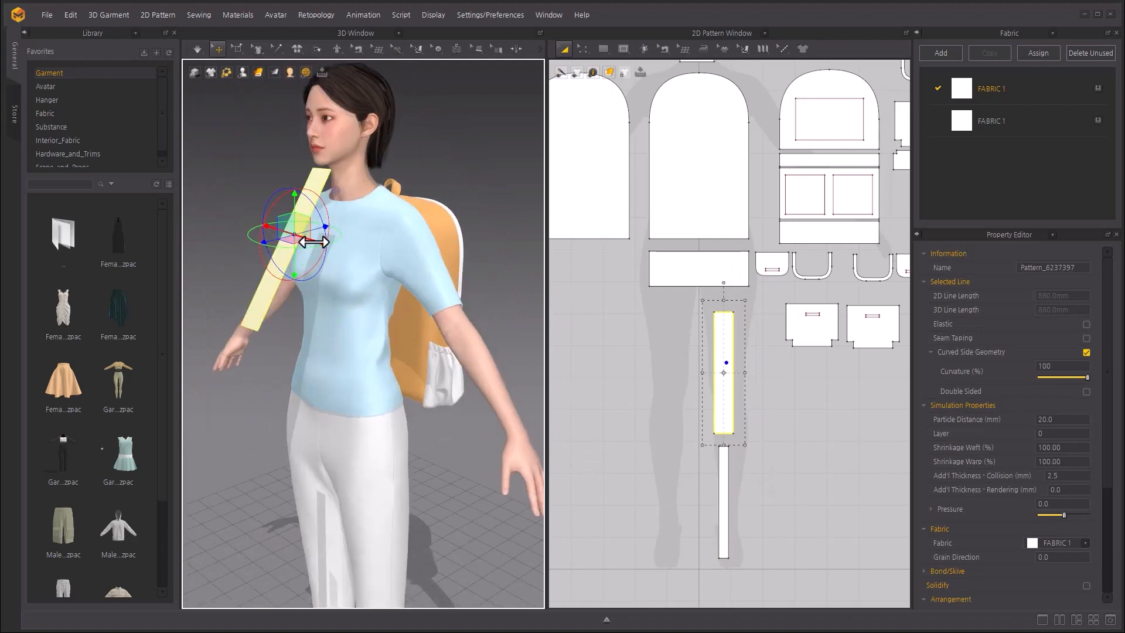
{"action": "left_click_drag", "start_coordinate": [319, 242], "coordinate": [404, 239]}
{"action": "left_click_drag", "start_coordinate": [381, 191], "coordinate": [381, 147]}
Raise the narrow strip to the avatar's waist in 3D and tilt it so it slopes down toward the backpack's lower edge.
{"action": "middle_click_drag", "start_coordinate": [467, 362], "coordinate": [449, 215]}
{"action": "left_click", "coordinate": [298, 372]}
{"action": "left_click_drag", "start_coordinate": [327, 368], "coordinate": [421, 344]}
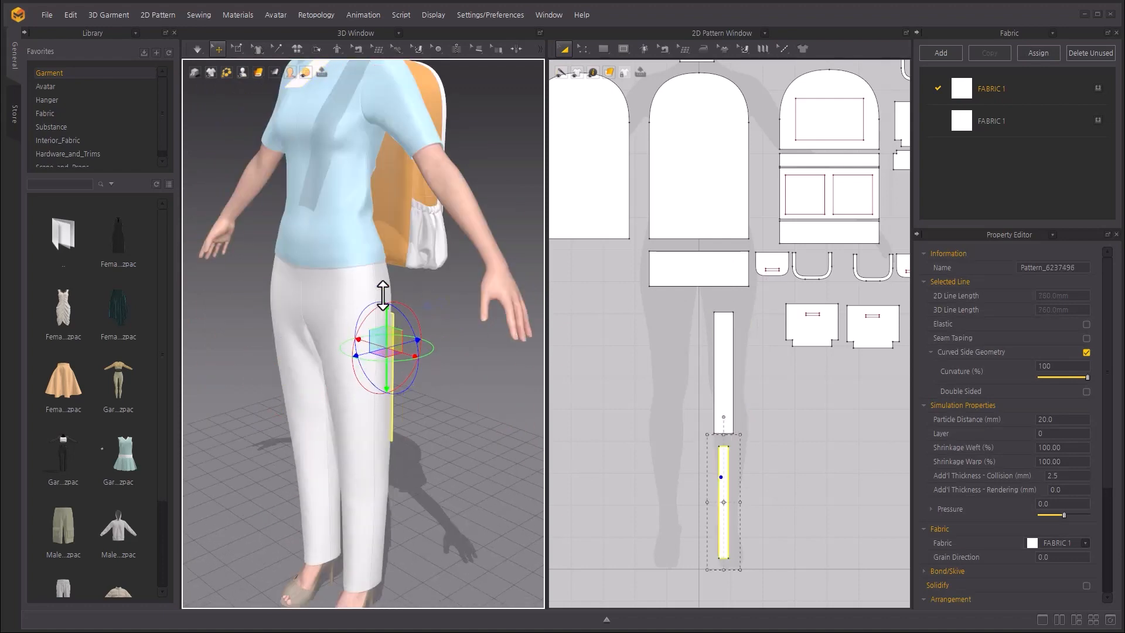
{"action": "left_click_drag", "start_coordinate": [383, 295], "coordinate": [383, 182]}
{"action": "left_click_drag", "start_coordinate": [417, 232], "coordinate": [376, 181]}
{"action": "right_click_drag", "start_coordinate": [377, 182], "coordinate": [352, 188]}
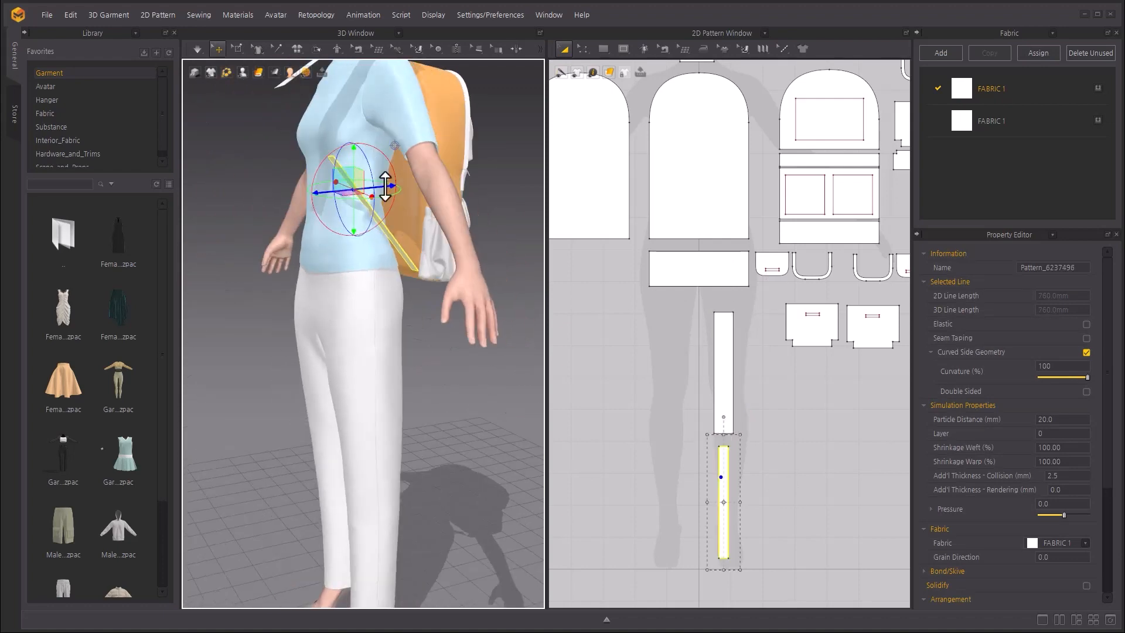
{"action": "left_click", "coordinate": [452, 394]}
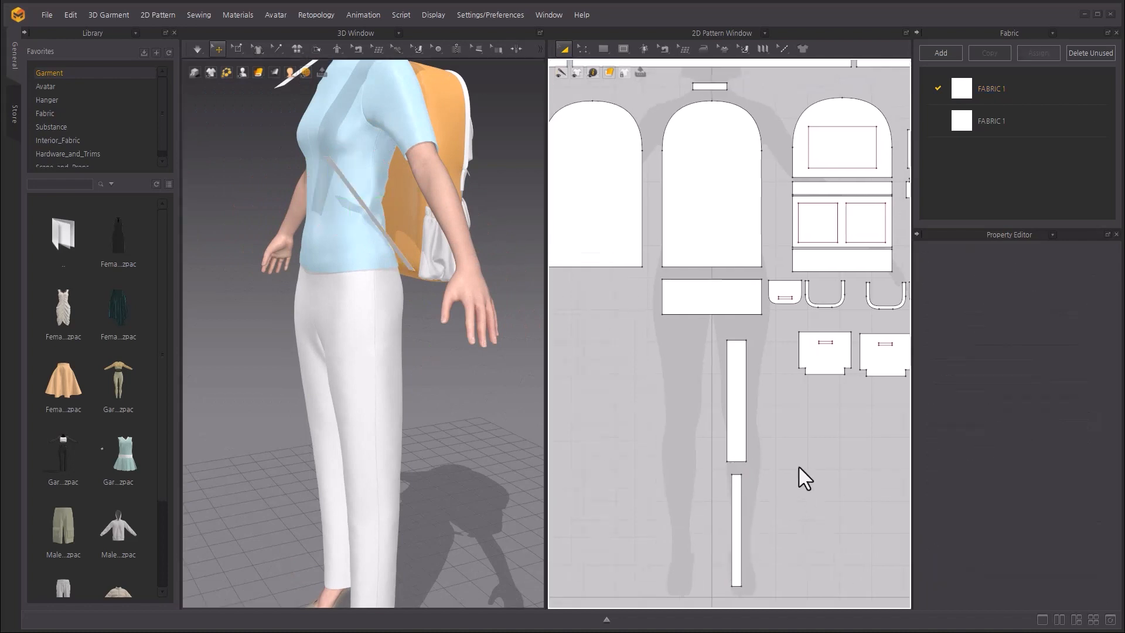
Split the wide strip's bottom edge with two points, each 15 mm from a corner.
{"action": "left_click", "coordinate": [582, 48]}
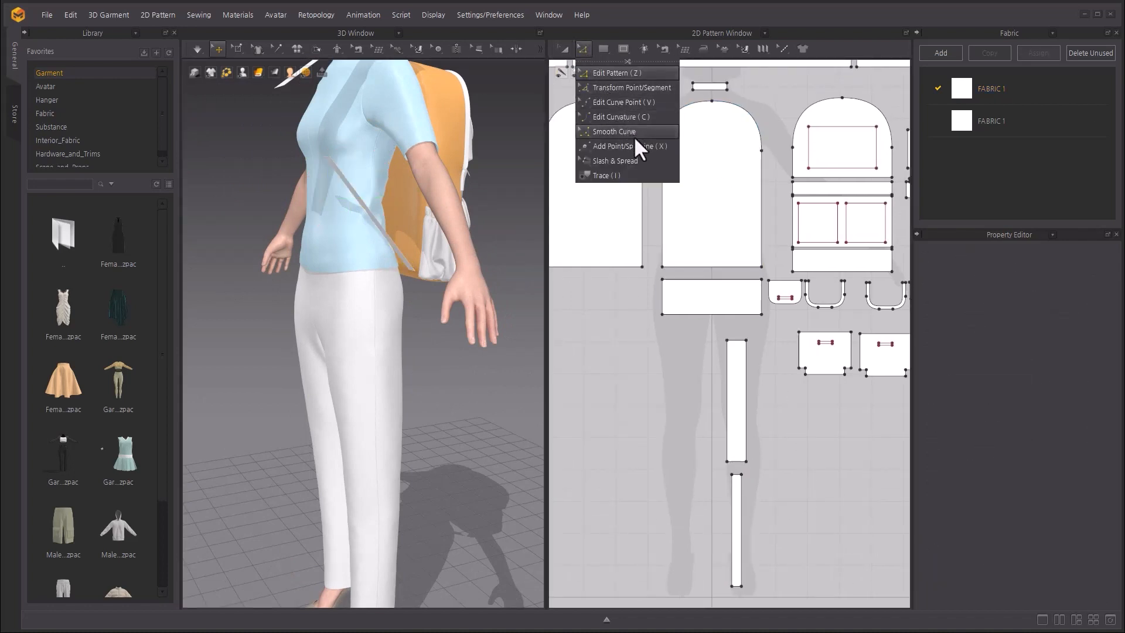
{"action": "left_click", "coordinate": [669, 147]}
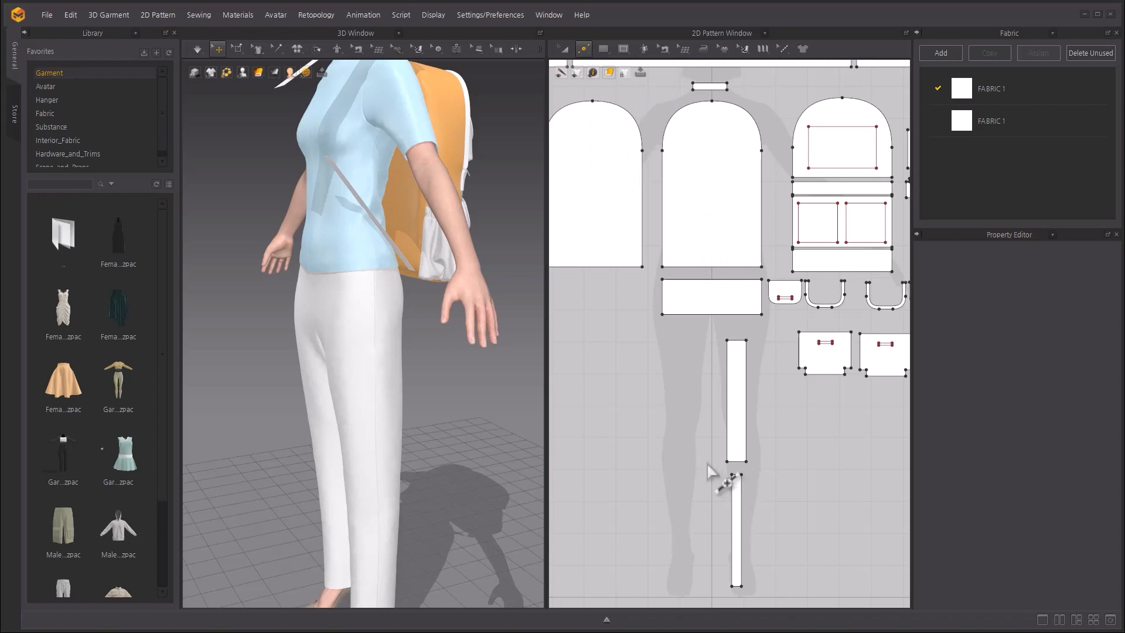
{"action": "scroll", "coordinate": [709, 468], "scroll_direction": "up", "scroll_amount": 5}
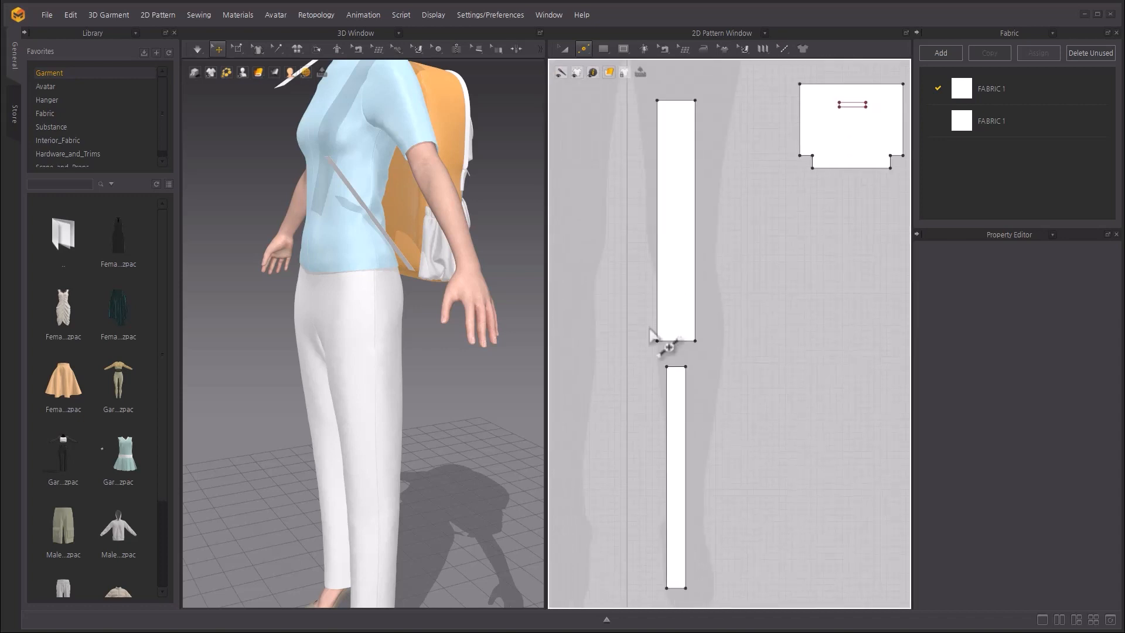
{"action": "scroll", "coordinate": [651, 333], "scroll_direction": "up", "scroll_amount": 4}
{"action": "right_click", "coordinate": [591, 351]}
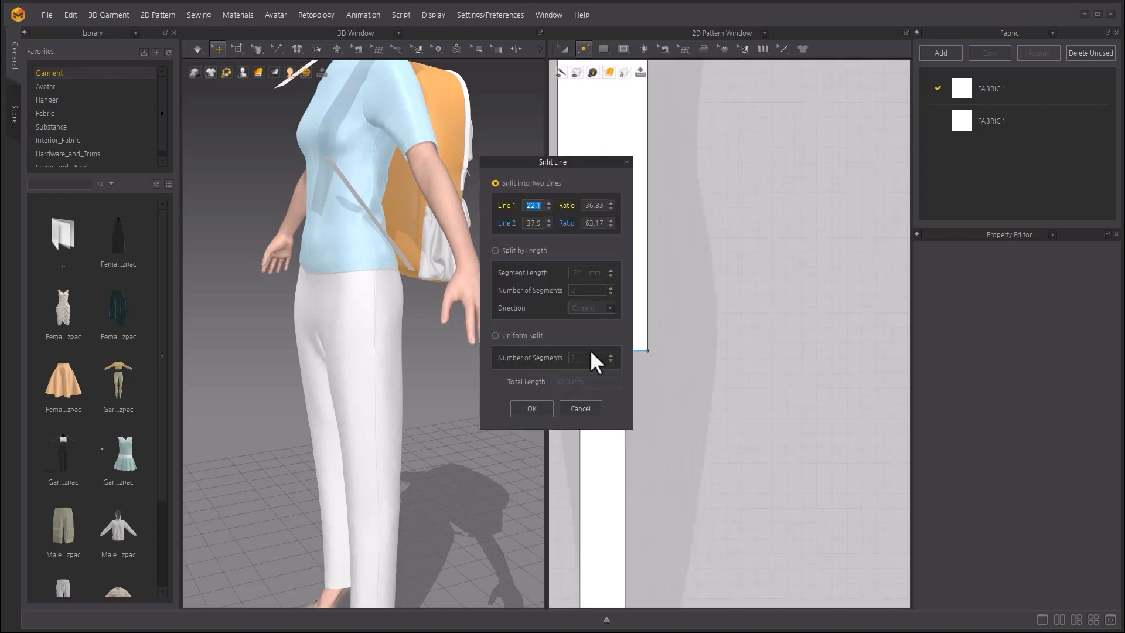
{"action": "type", "text": "15"}
{"action": "left_click", "coordinate": [534, 405]}
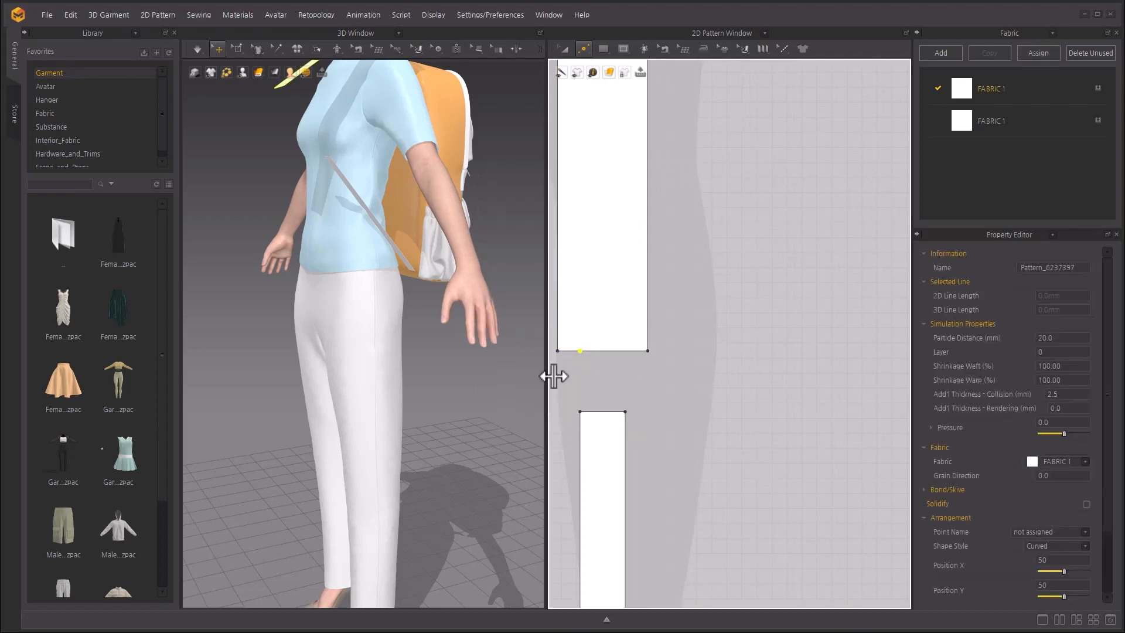
{"action": "right_click", "coordinate": [635, 351]}
{"action": "type", "text": "15"}
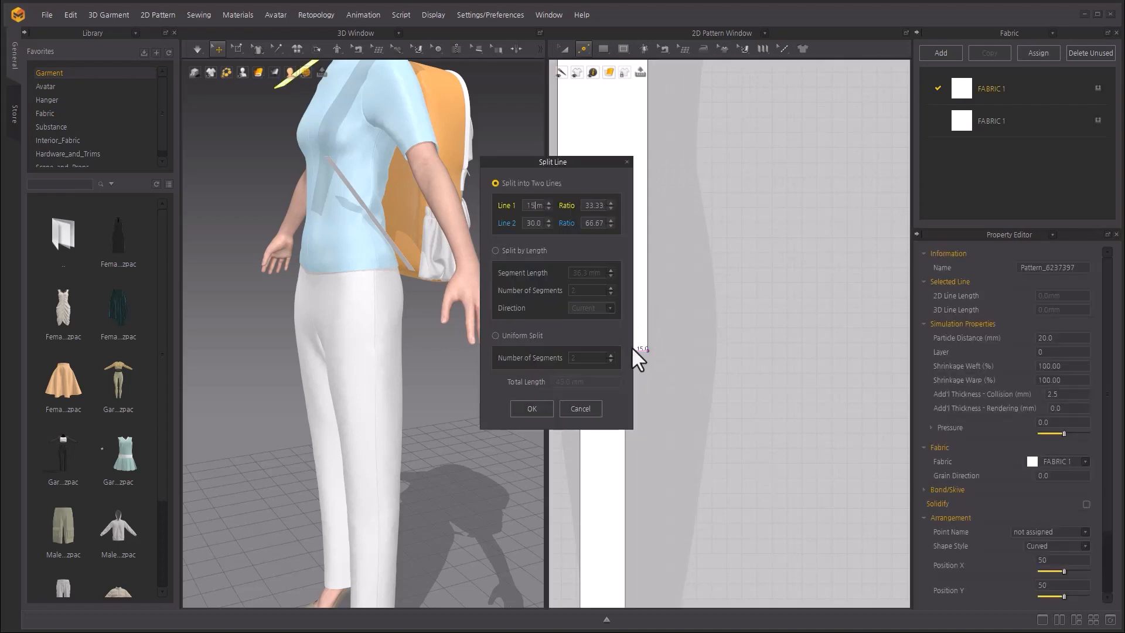
{"action": "left_click", "coordinate": [549, 405]}
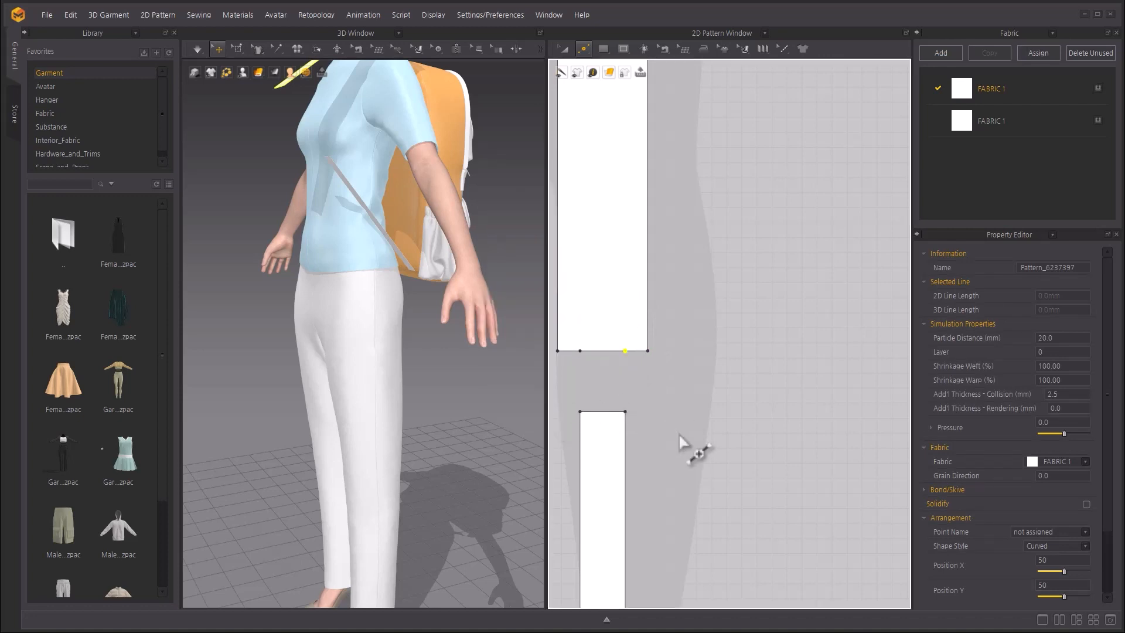
Split the bottom edge of the central arched panel with two points, each 30 mm from a corner.
{"action": "middle_click_drag", "start_coordinate": [680, 437], "coordinate": [689, 560]}
{"action": "middle_click_drag", "start_coordinate": [694, 305], "coordinate": [712, 612]}
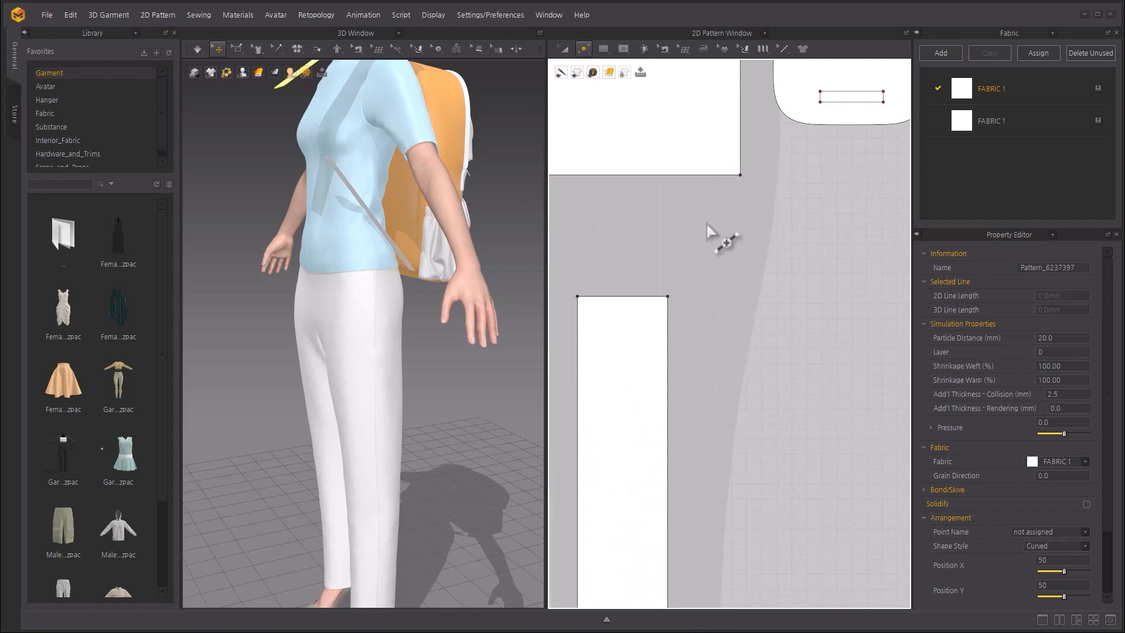
{"action": "scroll", "coordinate": [718, 262], "scroll_direction": "down", "scroll_amount": 3}
{"action": "middle_click_drag", "start_coordinate": [728, 286], "coordinate": [819, 598]}
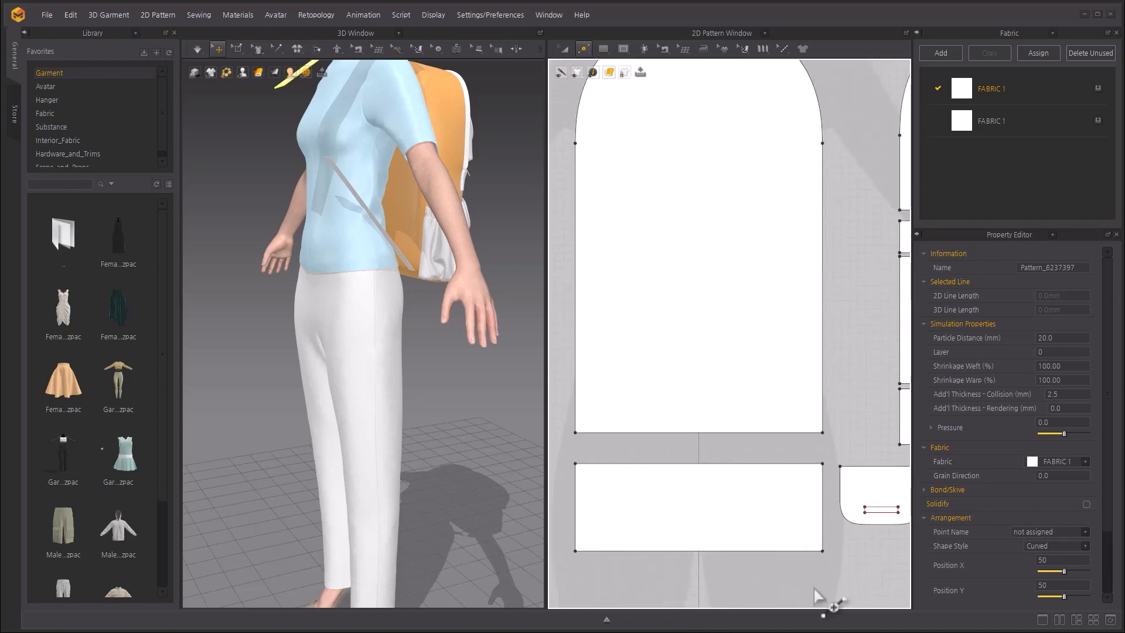
{"action": "scroll", "coordinate": [773, 463], "scroll_direction": "down", "scroll_amount": 1}
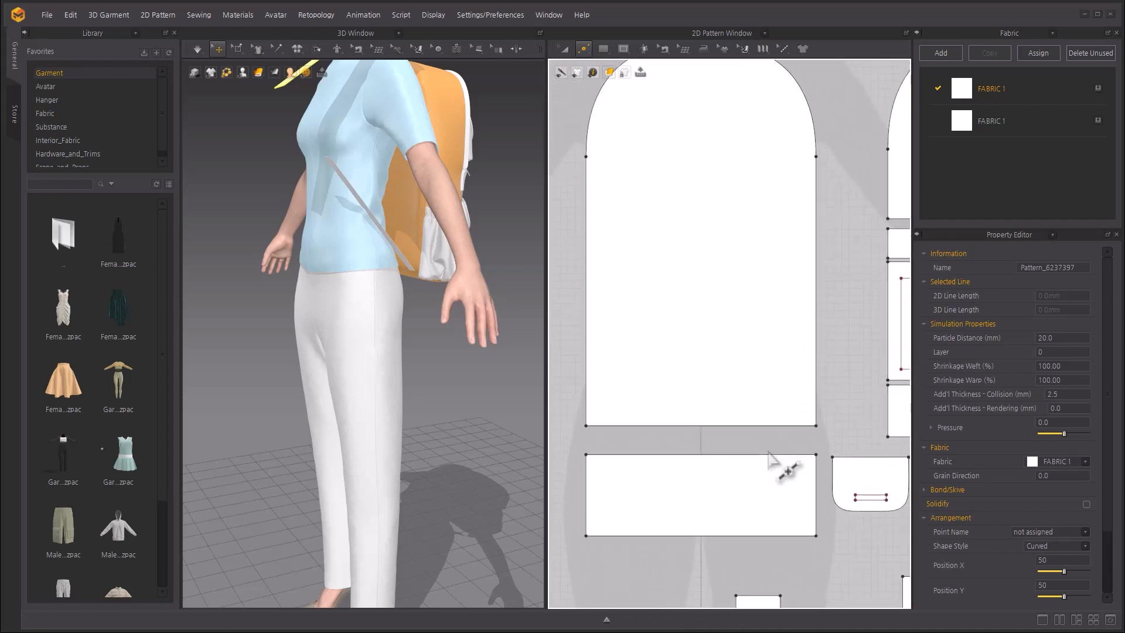
{"action": "right_click", "coordinate": [784, 428]}
{"action": "type", "text": "30mm"}
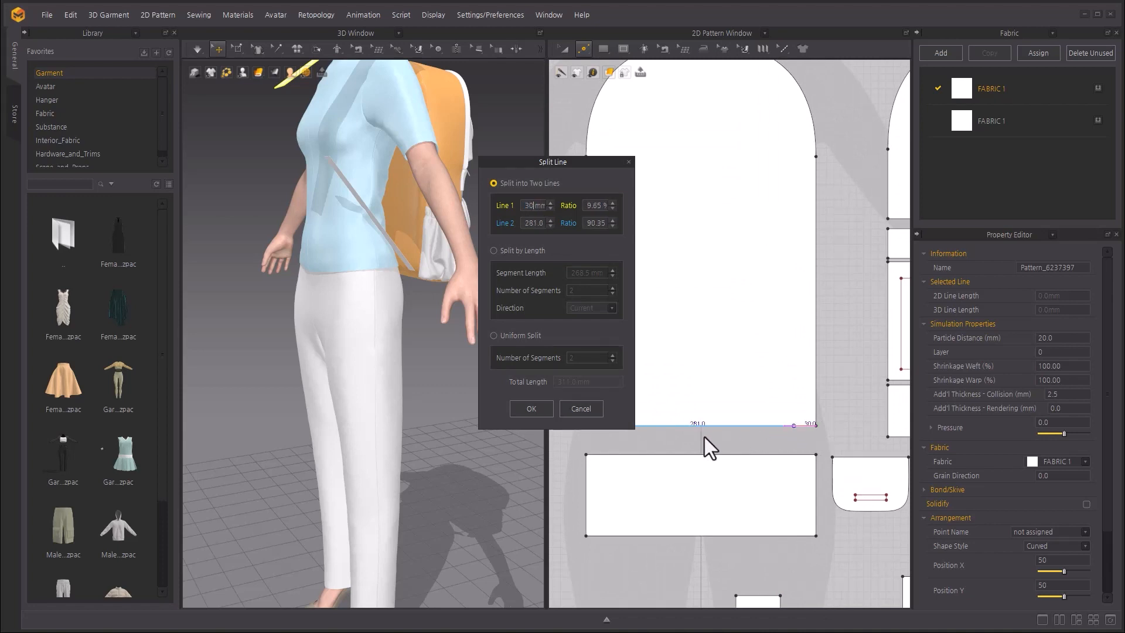
{"action": "left_click", "coordinate": [549, 412]}
{"action": "right_click", "coordinate": [599, 424]}
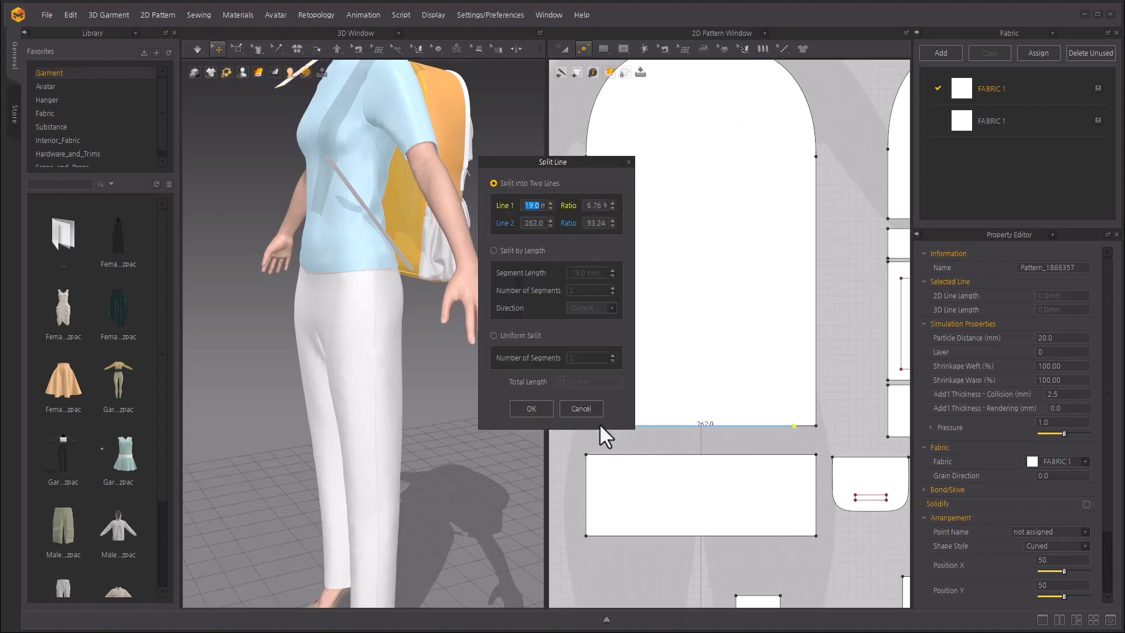
{"action": "type", "text": "30"}
{"action": "left_click", "coordinate": [544, 412]}
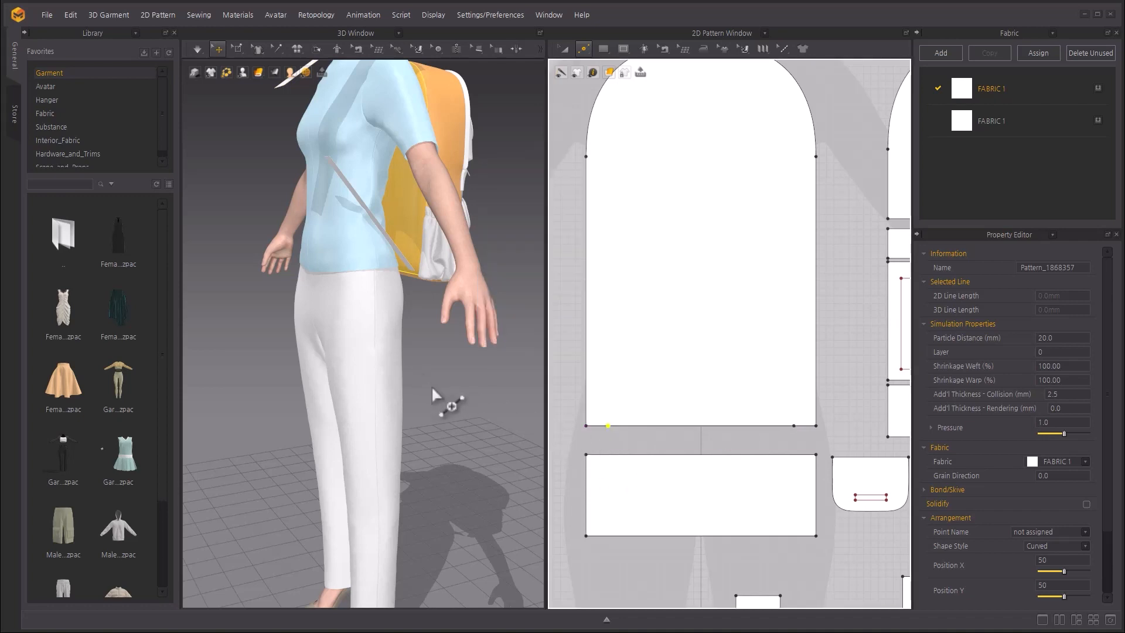
Sew the wide strip's top edge to the arched panel's top curve, starting just beside the handle seam.
{"action": "middle_click_drag", "start_coordinate": [433, 383], "coordinate": [436, 481]}
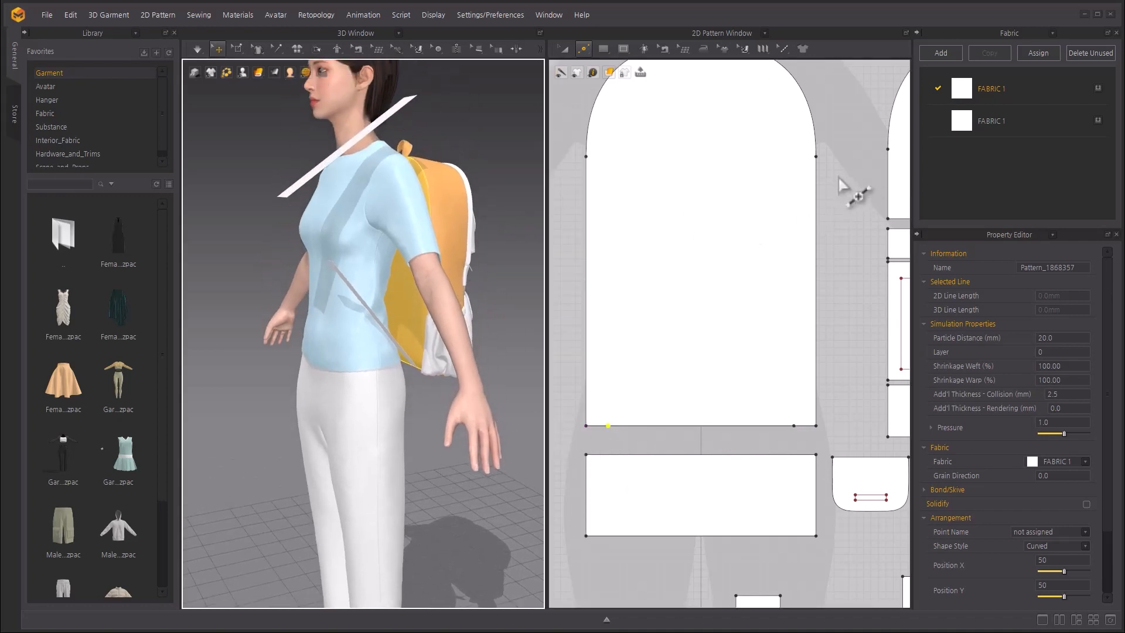
{"action": "left_click", "coordinate": [783, 48]}
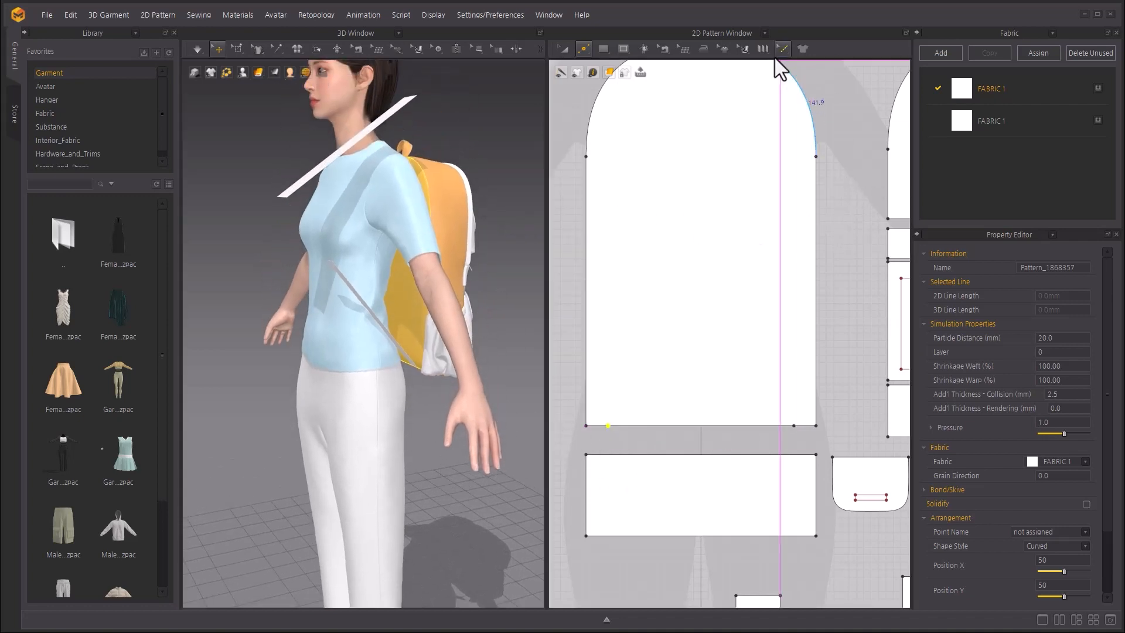
{"action": "left_click", "coordinate": [666, 49]}
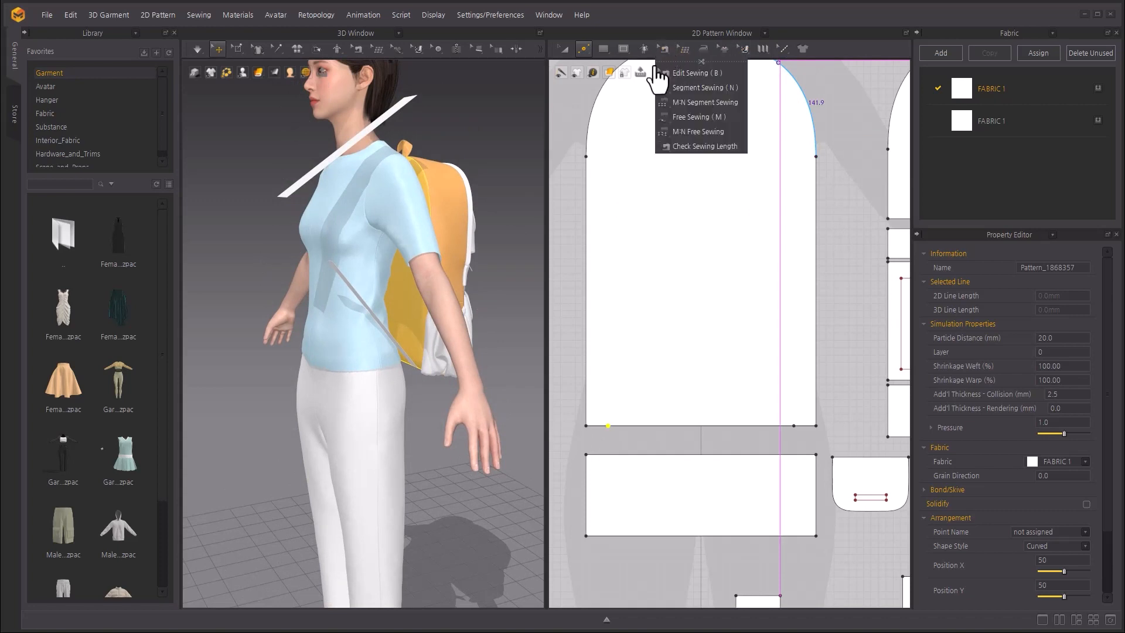
{"action": "left_click", "coordinate": [662, 50]}
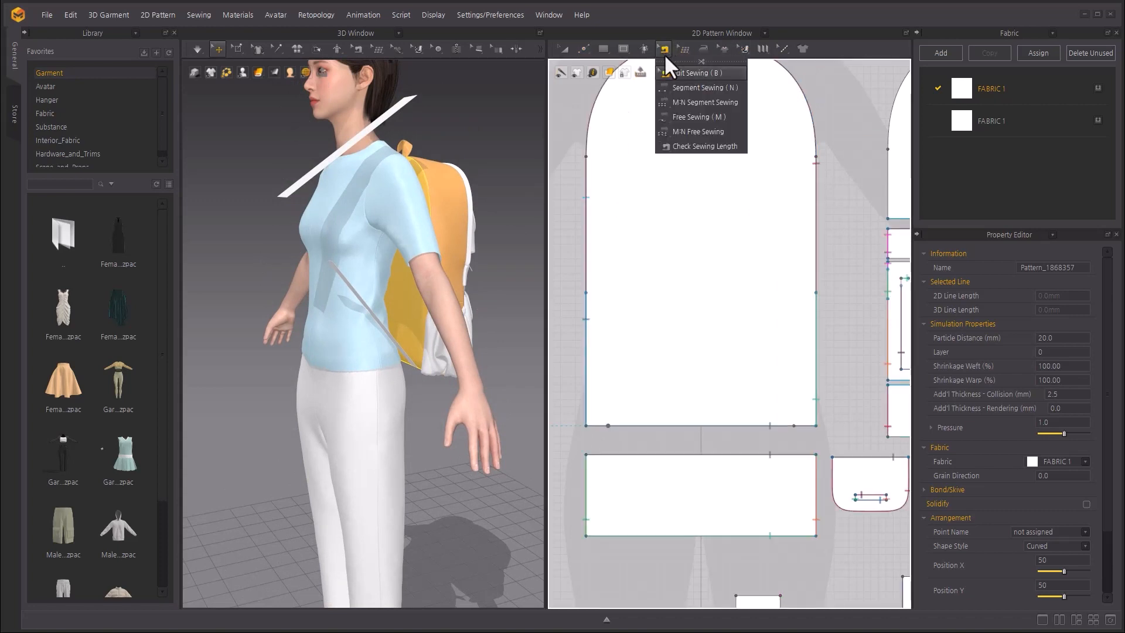
{"action": "left_click", "coordinate": [712, 146]}
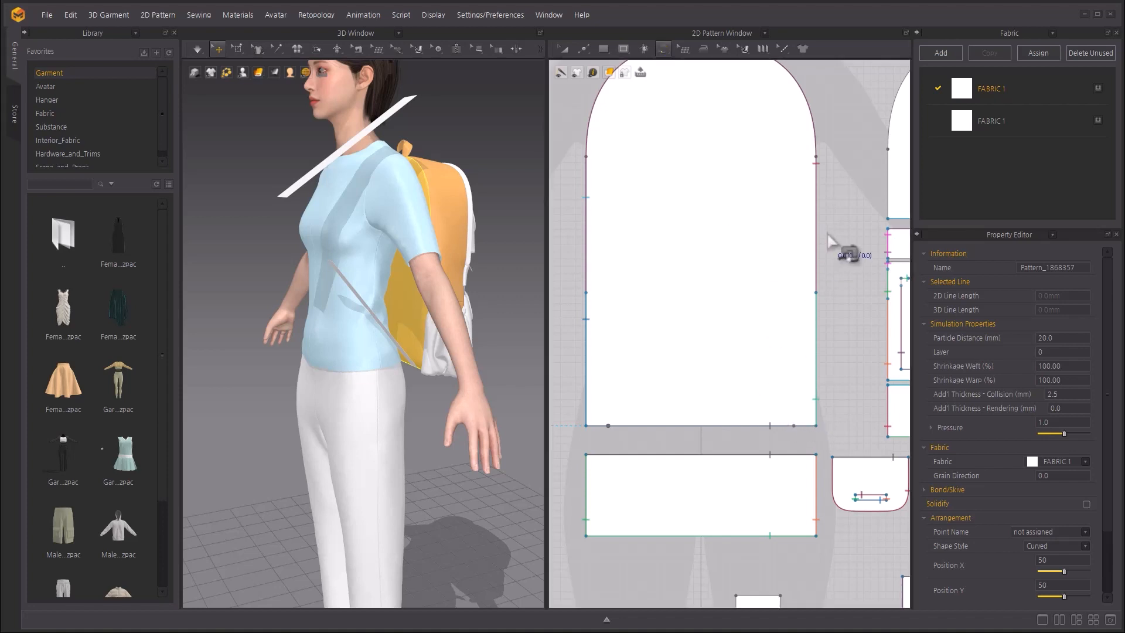
{"action": "middle_click_drag", "start_coordinate": [775, 591], "coordinate": [756, 444]}
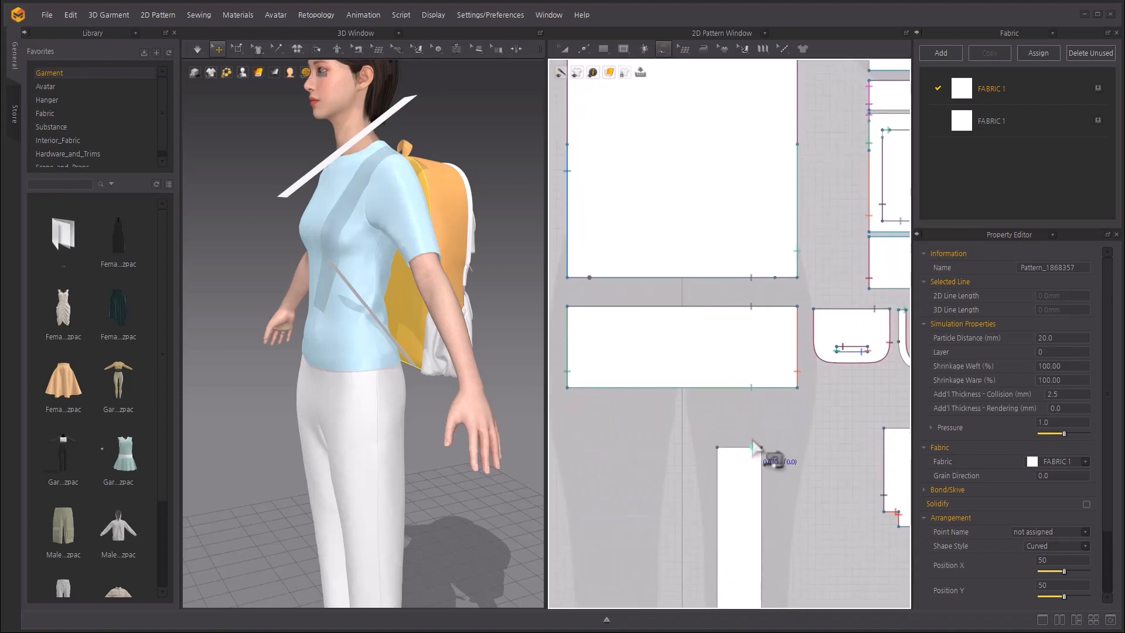
{"action": "left_click", "coordinate": [718, 448]}
{"action": "left_click", "coordinate": [762, 447]}
{"action": "middle_click_drag", "start_coordinate": [812, 139], "coordinate": [801, 418]}
{"action": "left_click", "coordinate": [699, 177]}
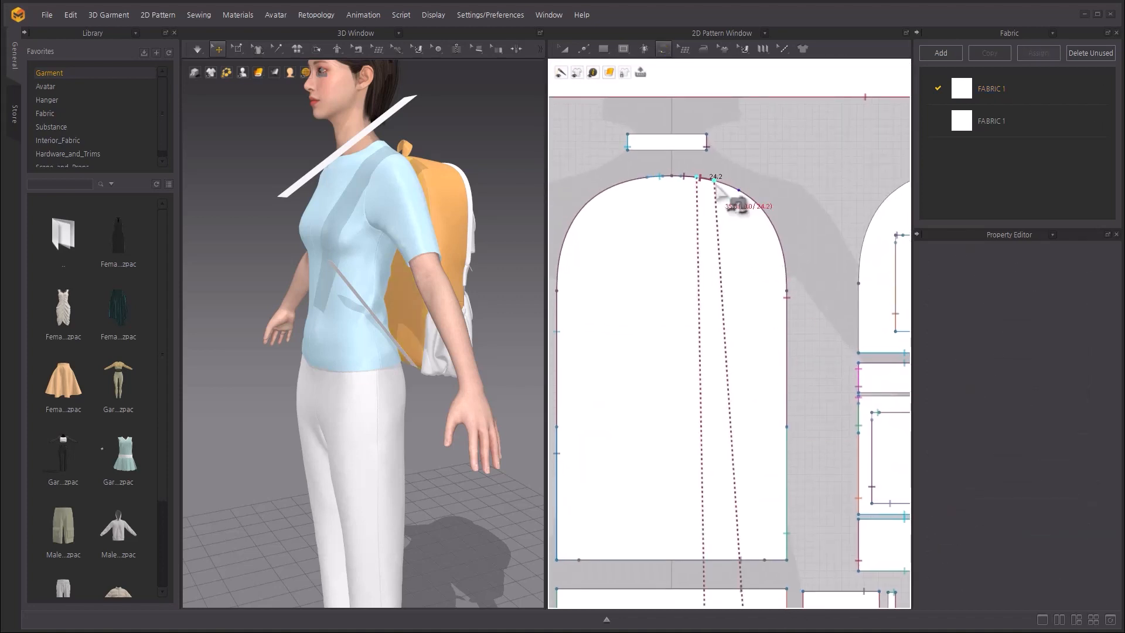
{"action": "left_click", "coordinate": [742, 186]}
Sew the 30 mm middle segment of the wide strip's bottom edge to the narrow strip's top edge.
{"action": "middle_click_drag", "start_coordinate": [806, 577], "coordinate": [764, 203]}
{"action": "middle_click_drag", "start_coordinate": [765, 427], "coordinate": [785, 199]}
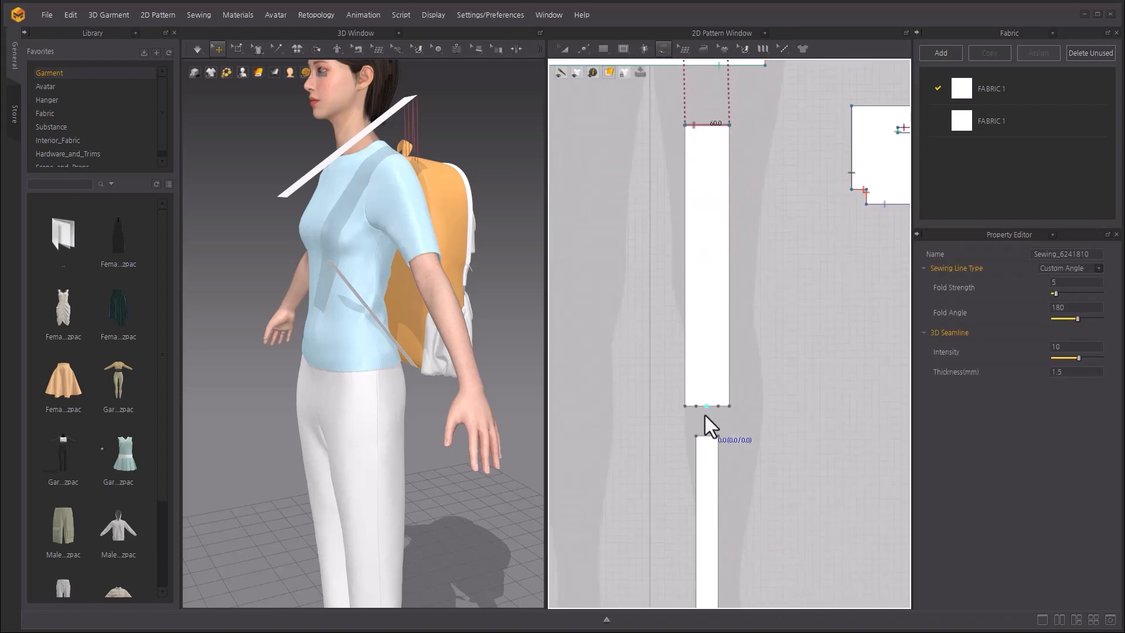
{"action": "left_click", "coordinate": [701, 411]}
{"action": "left_click", "coordinate": [712, 411]}
{"action": "left_click", "coordinate": [699, 436]}
{"action": "left_click", "coordinate": [719, 437]}
Sew the narrow strip's bottom edge to a 30 mm stretch of the arched panel's bottom edge, running inward from the split point.
{"action": "middle_click_drag", "start_coordinate": [777, 432], "coordinate": [768, 300]}
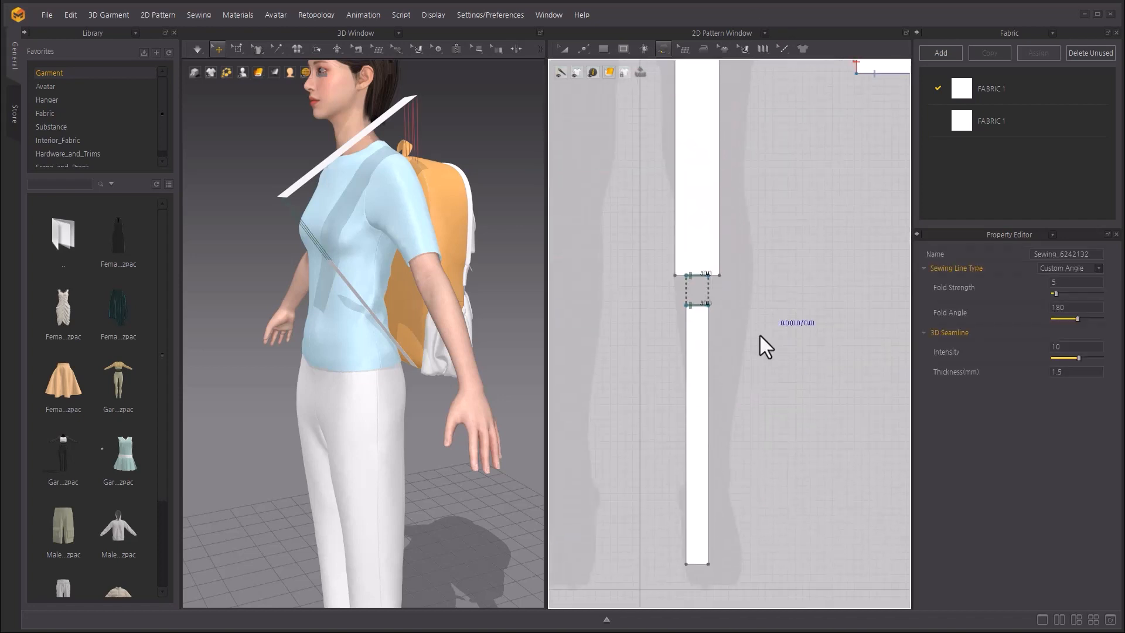
{"action": "left_click", "coordinate": [710, 566]}
{"action": "left_click", "coordinate": [684, 570]}
{"action": "middle_click_drag", "start_coordinate": [788, 170], "coordinate": [806, 579]}
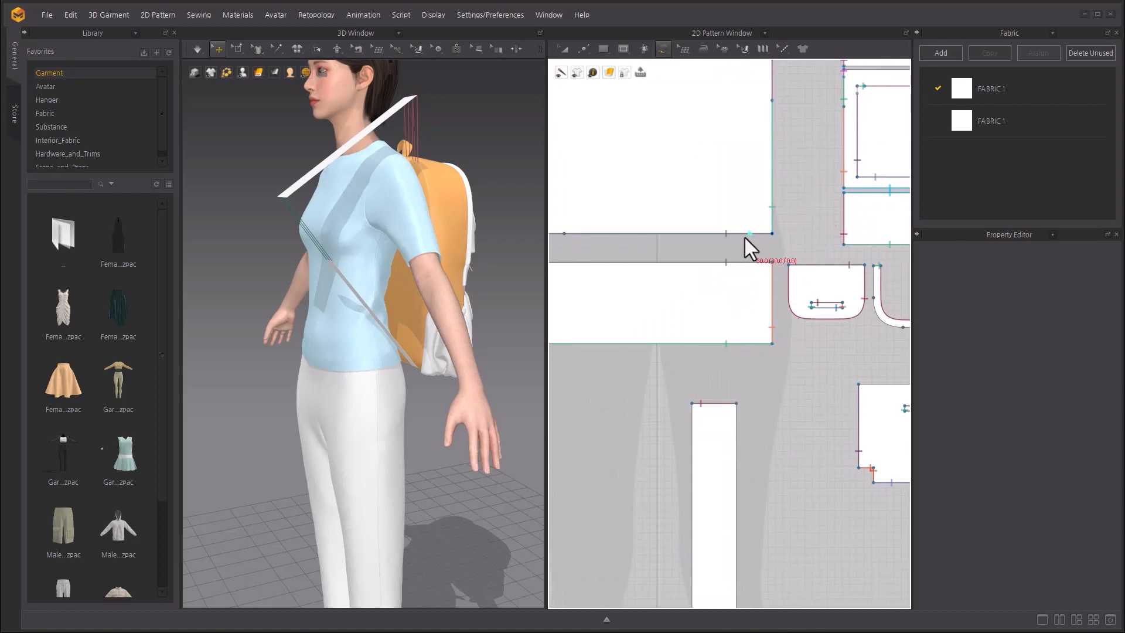
{"action": "left_click", "coordinate": [750, 234]}
{"action": "left_click", "coordinate": [728, 233]}
Set the wide strip's additional rendering thickness to 10 mm.
{"action": "scroll", "coordinate": [662, 503], "scroll_direction": "down", "scroll_amount": 5}
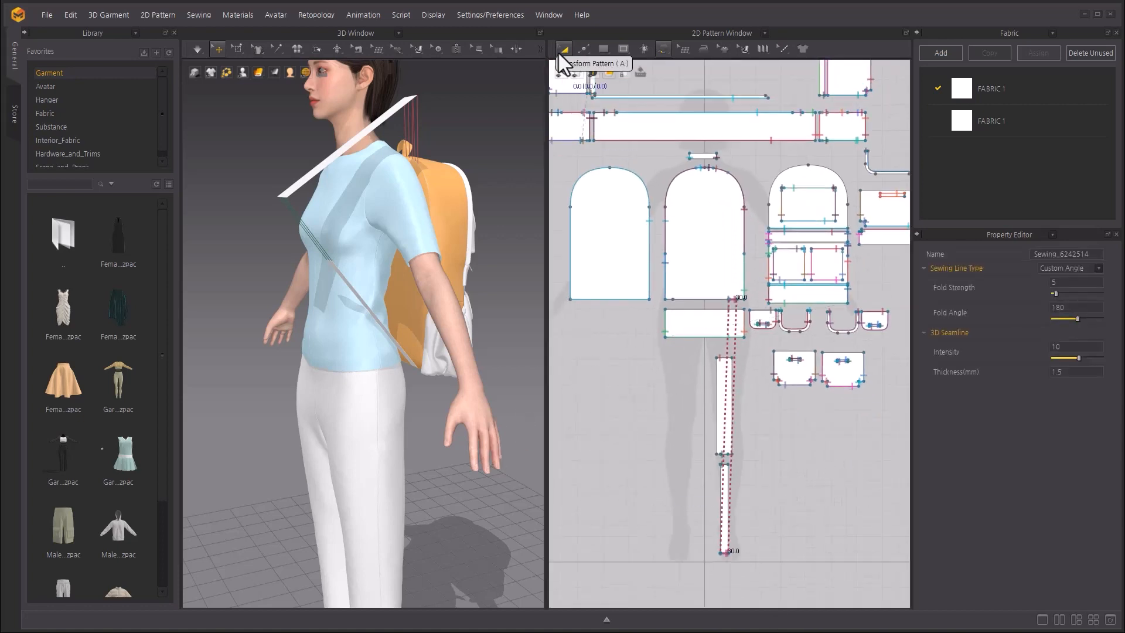
{"action": "left_click", "coordinate": [561, 50]}
{"action": "right_click_drag", "start_coordinate": [471, 354], "coordinate": [417, 381]}
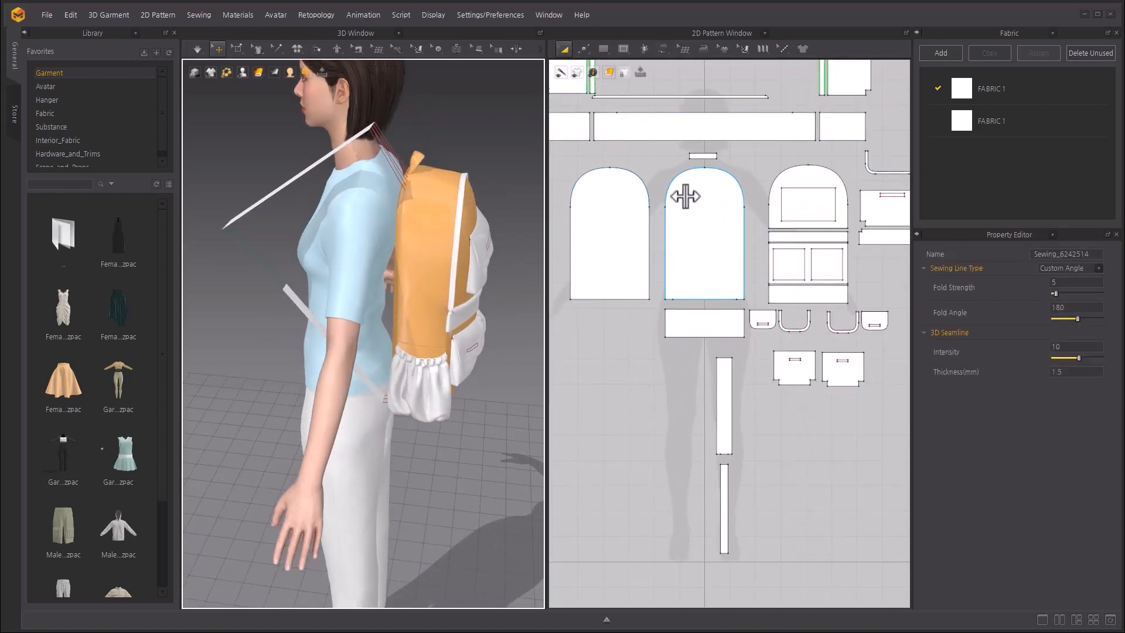
{"action": "left_click", "coordinate": [723, 413]}
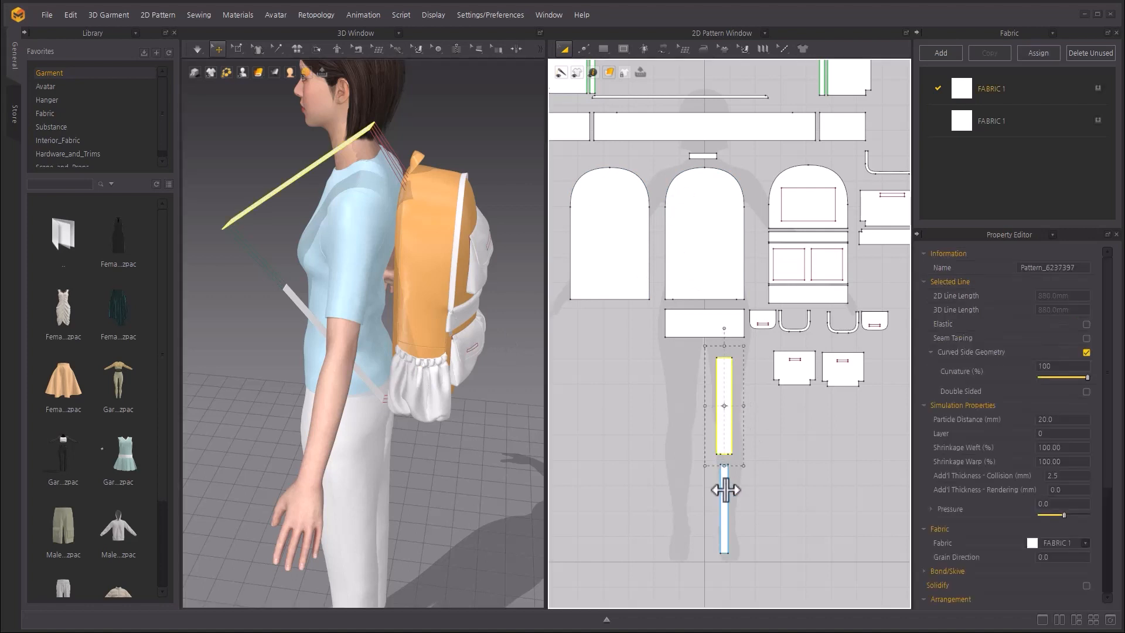
{"action": "left_click", "coordinate": [1071, 490]}
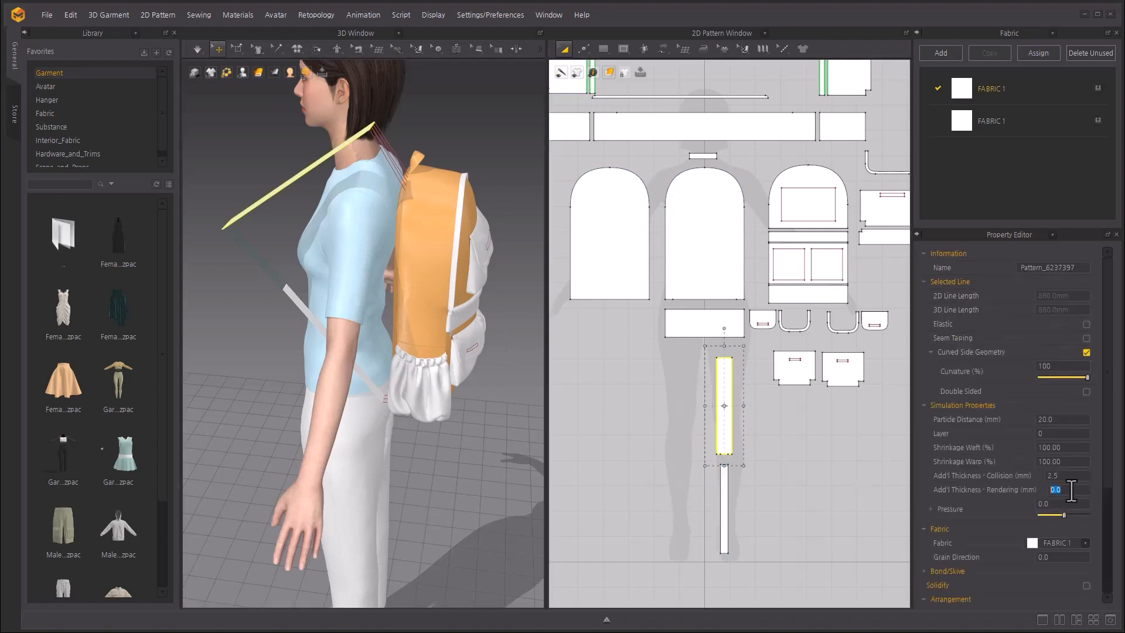
{"action": "key", "text": "Return"}
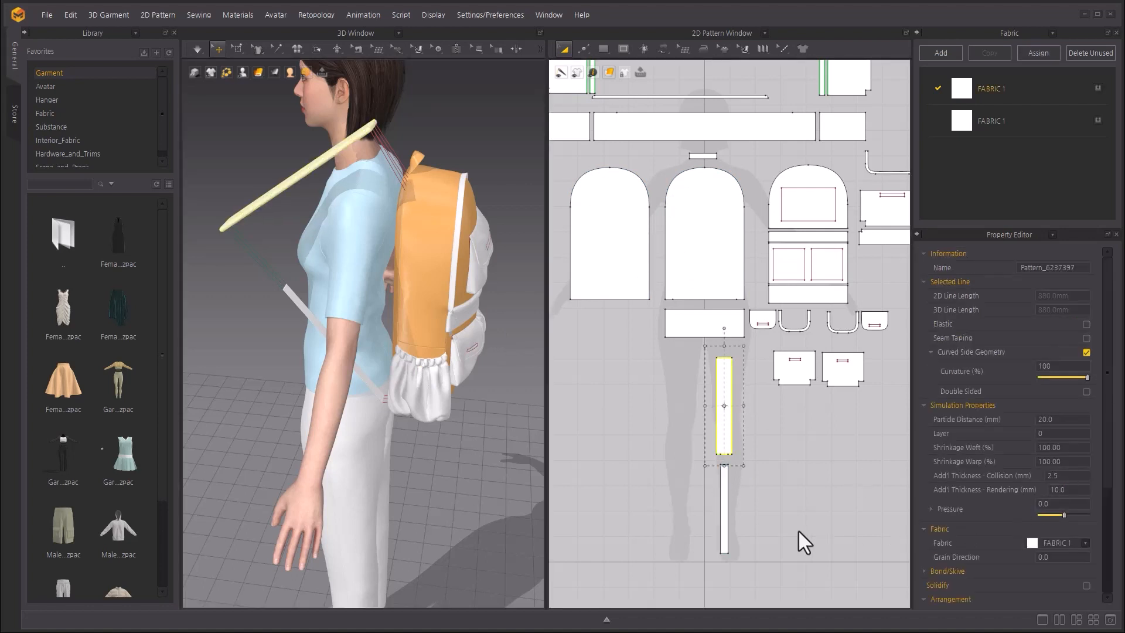
Set the narrow strip's additional rendering thickness to 2 mm.
{"action": "left_click", "coordinate": [726, 512]}
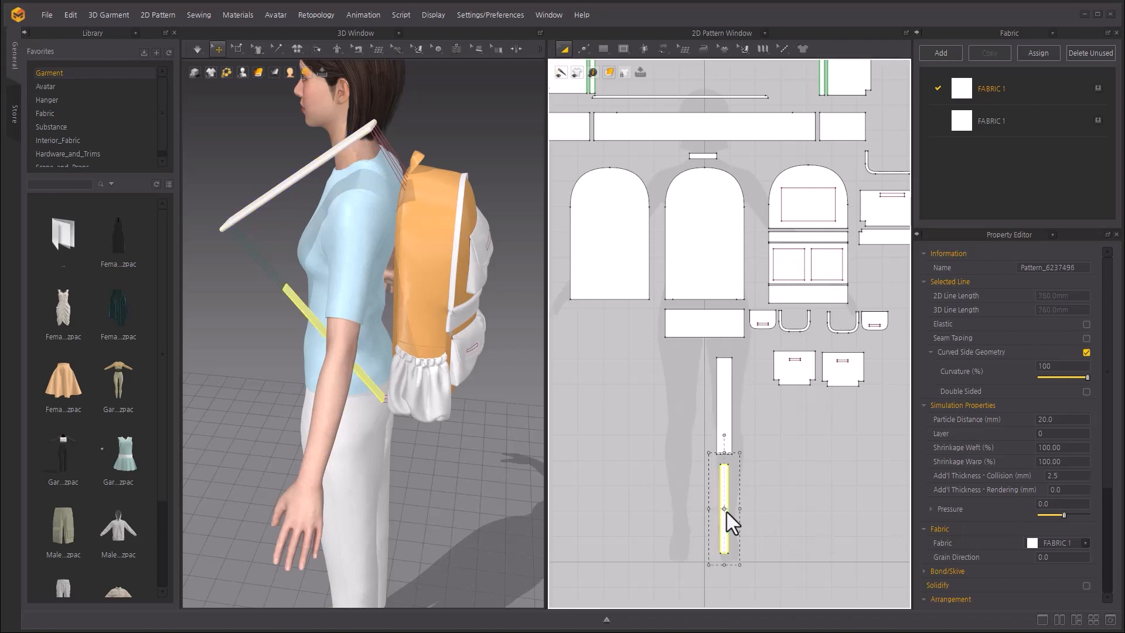
{"action": "left_click", "coordinate": [1078, 490]}
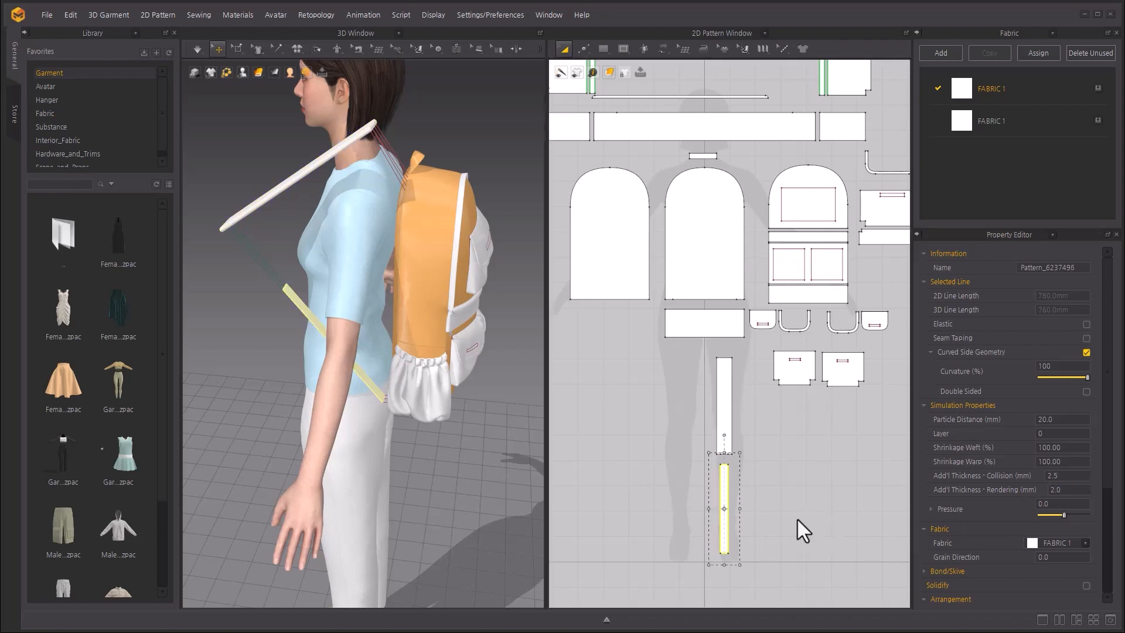
{"action": "left_click", "coordinate": [781, 478]}
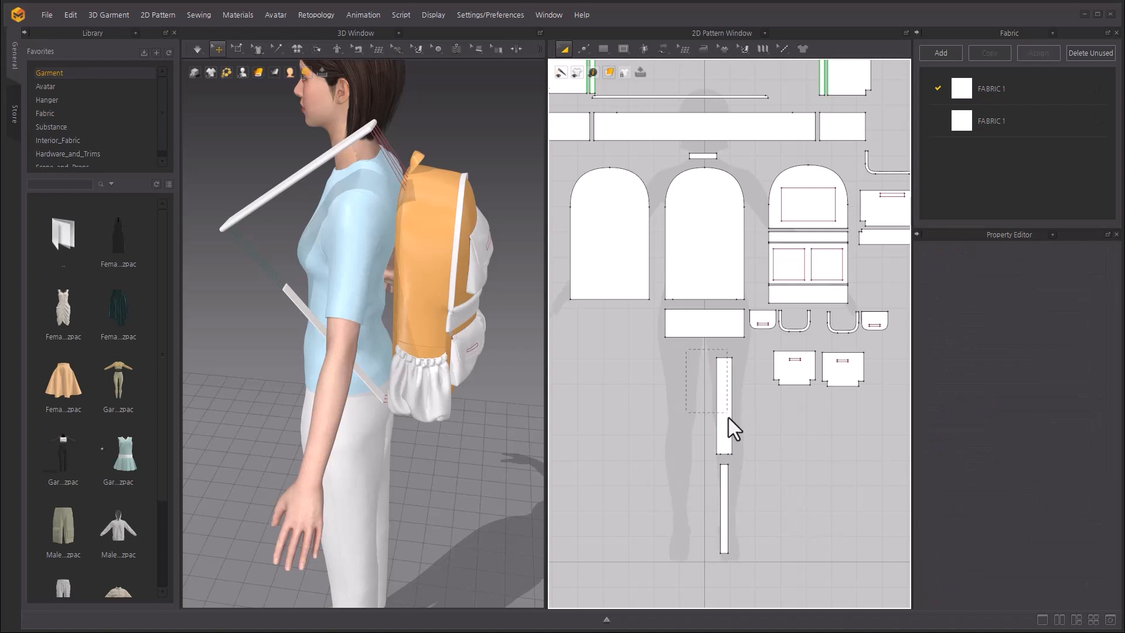
Strengthen both strap strips and simulate until the wide strip drapes over the shoulder, tugging its sewn end near the handle into place.
{"action": "left_click_drag", "start_coordinate": [745, 560], "coordinate": [745, 565]}
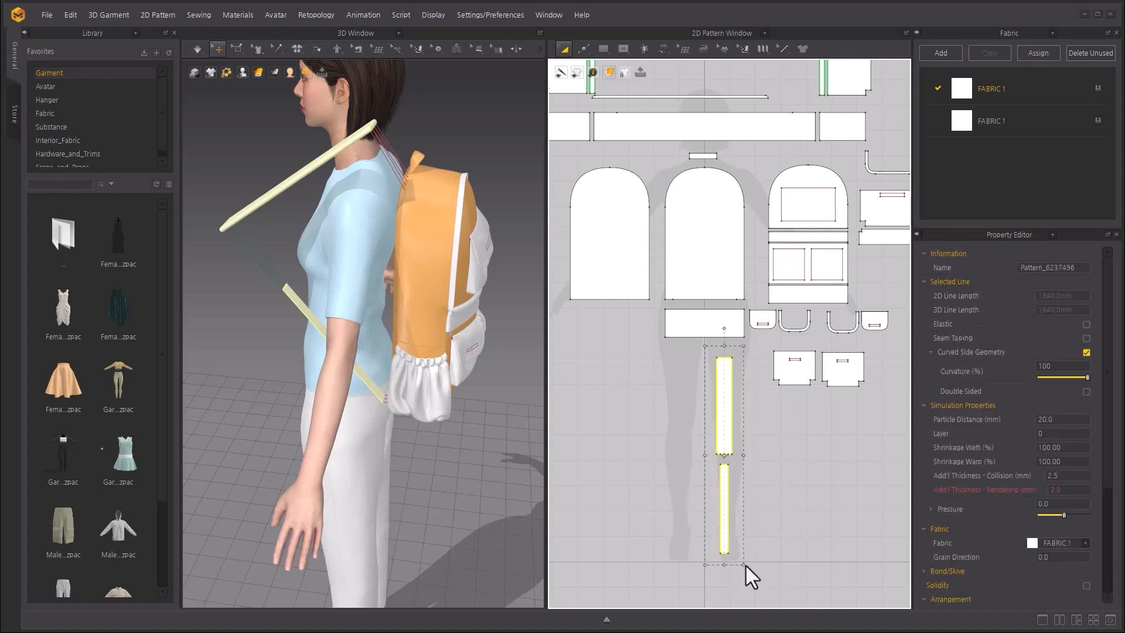
{"action": "right_click", "coordinate": [723, 372]}
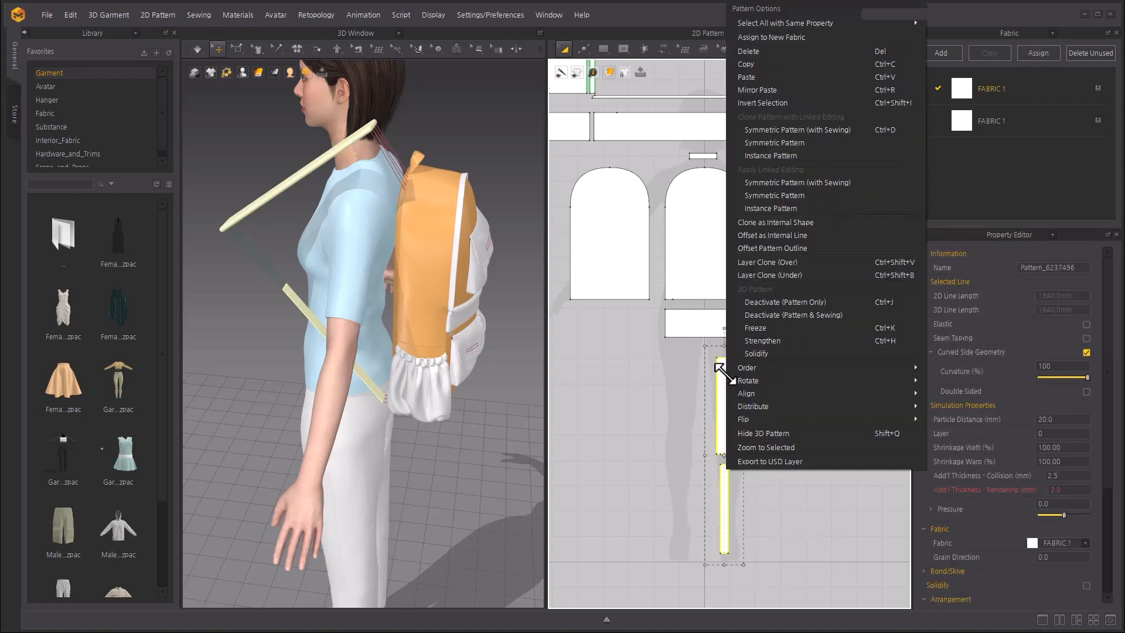
{"action": "left_click", "coordinate": [810, 338]}
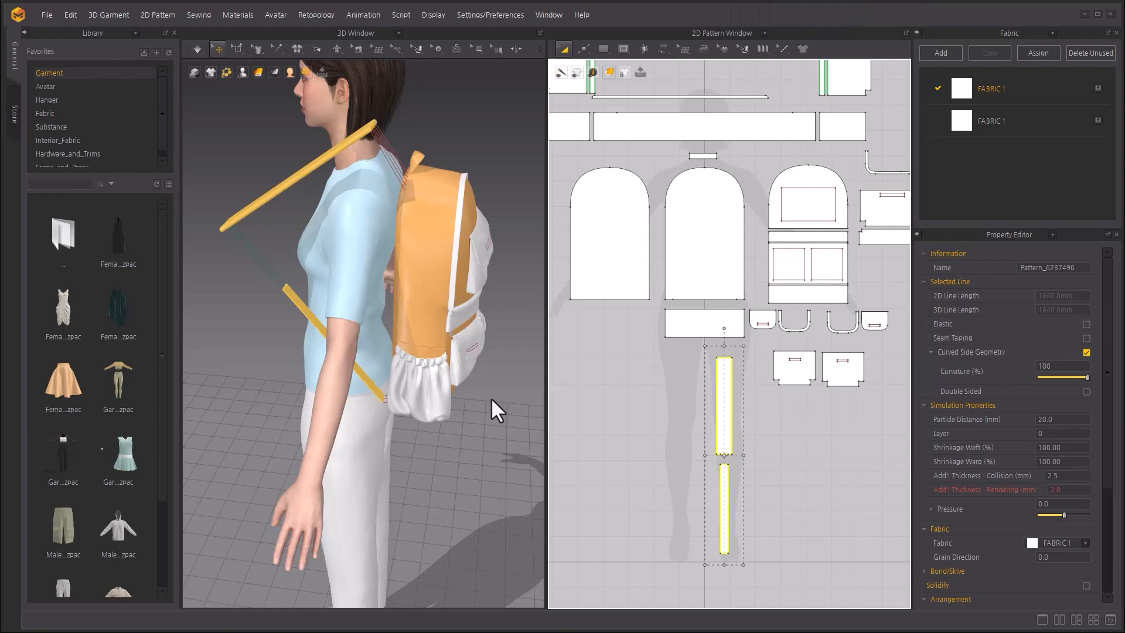
{"action": "key", "text": "space"}
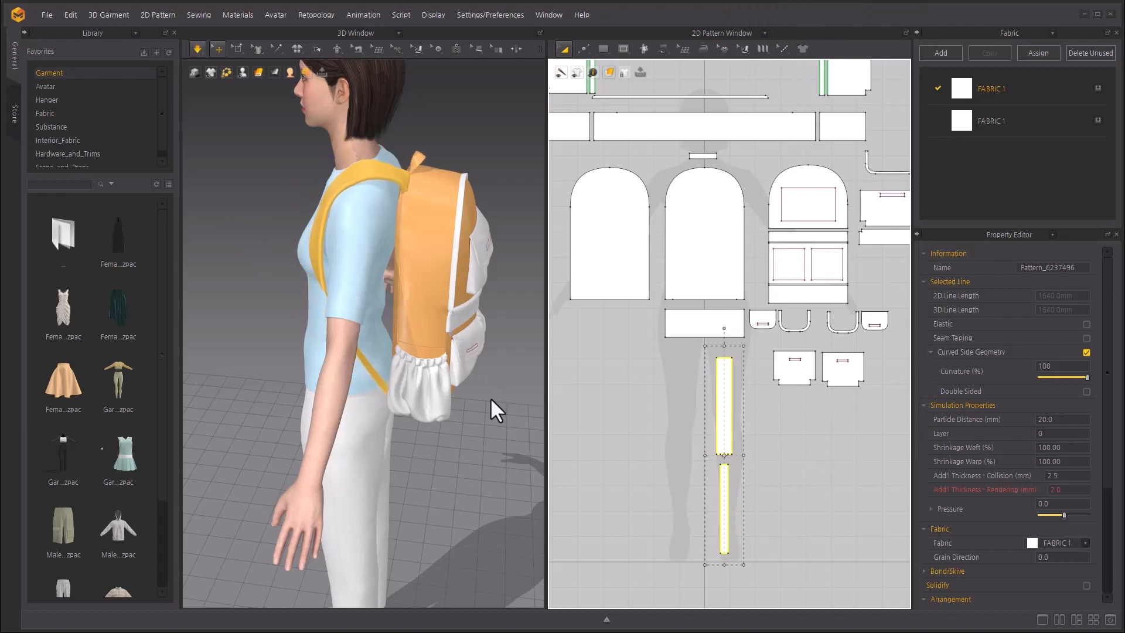
{"action": "right_click_drag", "start_coordinate": [492, 397], "coordinate": [339, 396]}
{"action": "scroll", "coordinate": [342, 398], "scroll_direction": "up", "scroll_amount": 5}
{"action": "left_click_drag", "start_coordinate": [376, 435], "coordinate": [399, 420]}
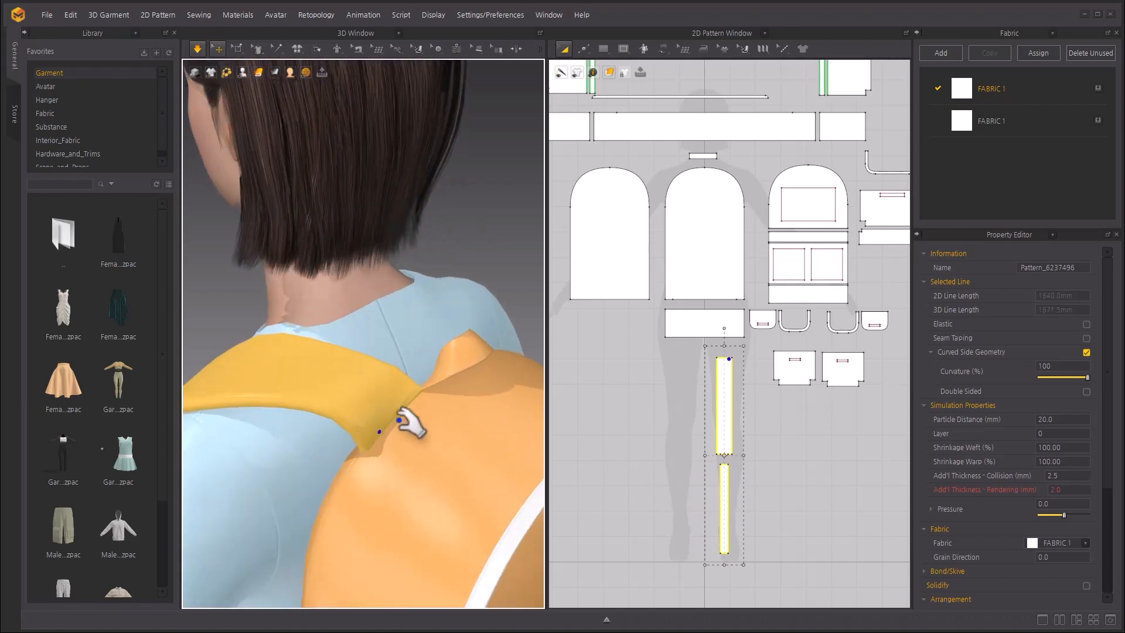
{"action": "key", "text": "space"}
Lower the wide strip's top-right corner point to slant its top edge, and simulate the strap again.
{"action": "left_click", "coordinate": [584, 50]}
{"action": "left_click", "coordinate": [599, 71]}
{"action": "scroll", "coordinate": [747, 417], "scroll_direction": "up", "scroll_amount": 6}
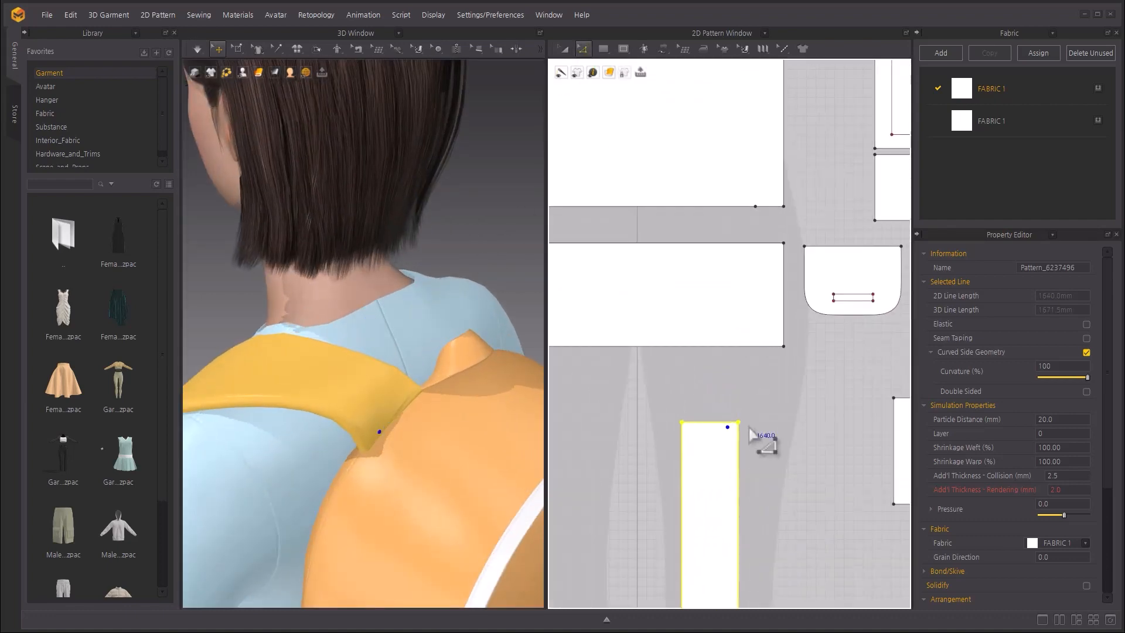
{"action": "middle_click_drag", "start_coordinate": [749, 427], "coordinate": [769, 257]}
{"action": "left_click", "coordinate": [806, 339]}
{"action": "left_click_drag", "start_coordinate": [754, 208], "coordinate": [798, 346]}
{"action": "key", "text": "Down"}
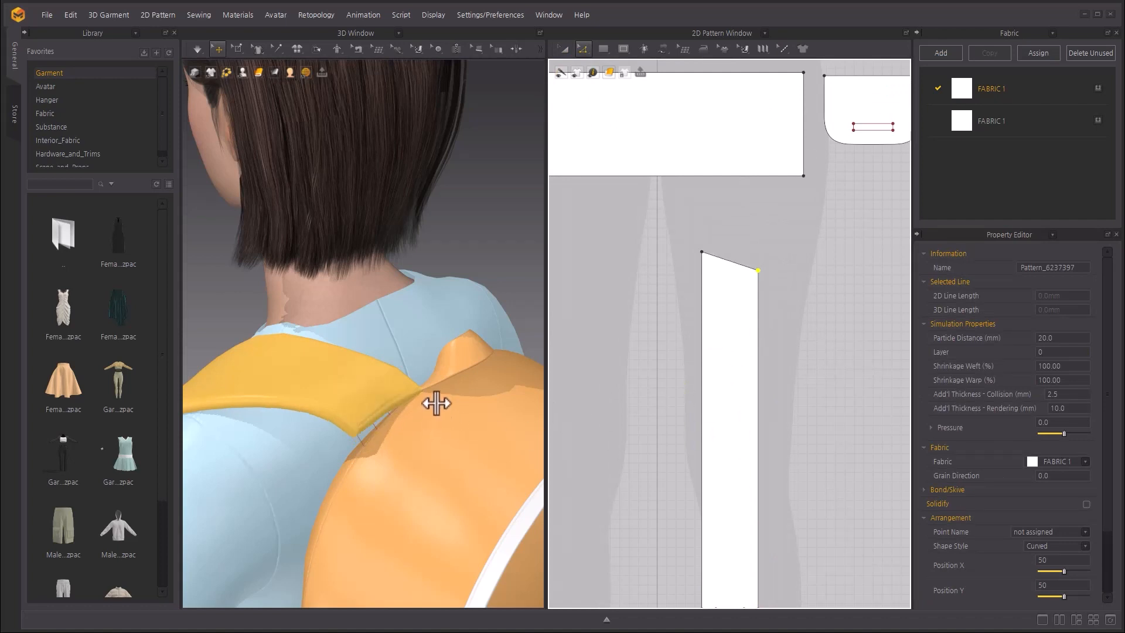
{"action": "key", "text": "space"}
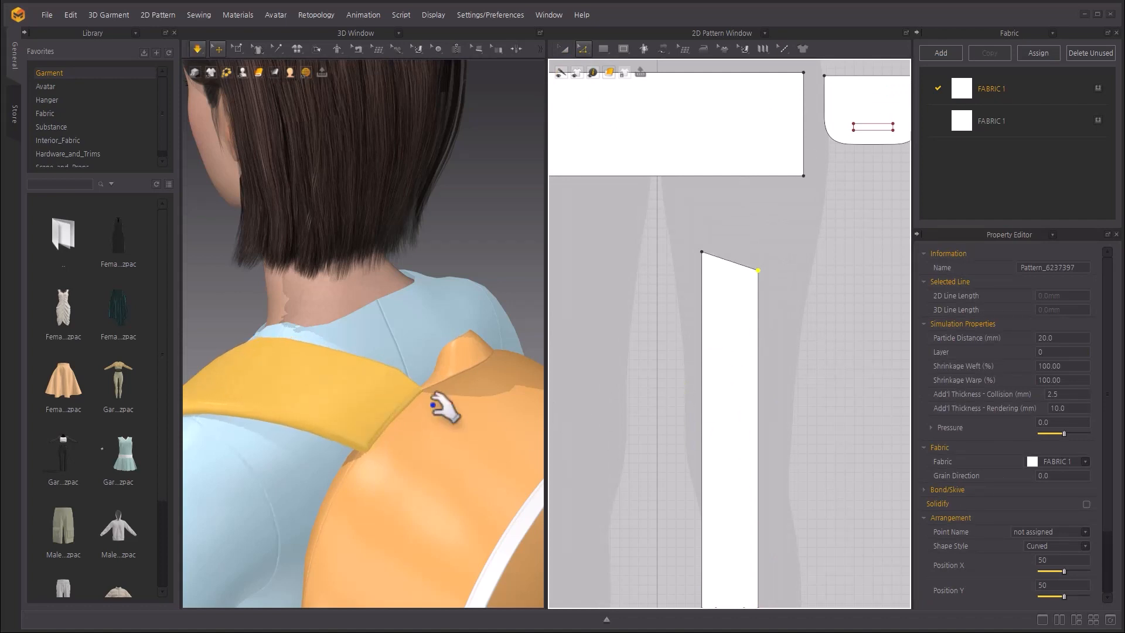
Raise the narrow strip's bottom-right corner point to slant its bottom edge, and simulate until the strap settles against the backpack.
{"action": "right_click_drag", "start_coordinate": [404, 422], "coordinate": [410, 266]}
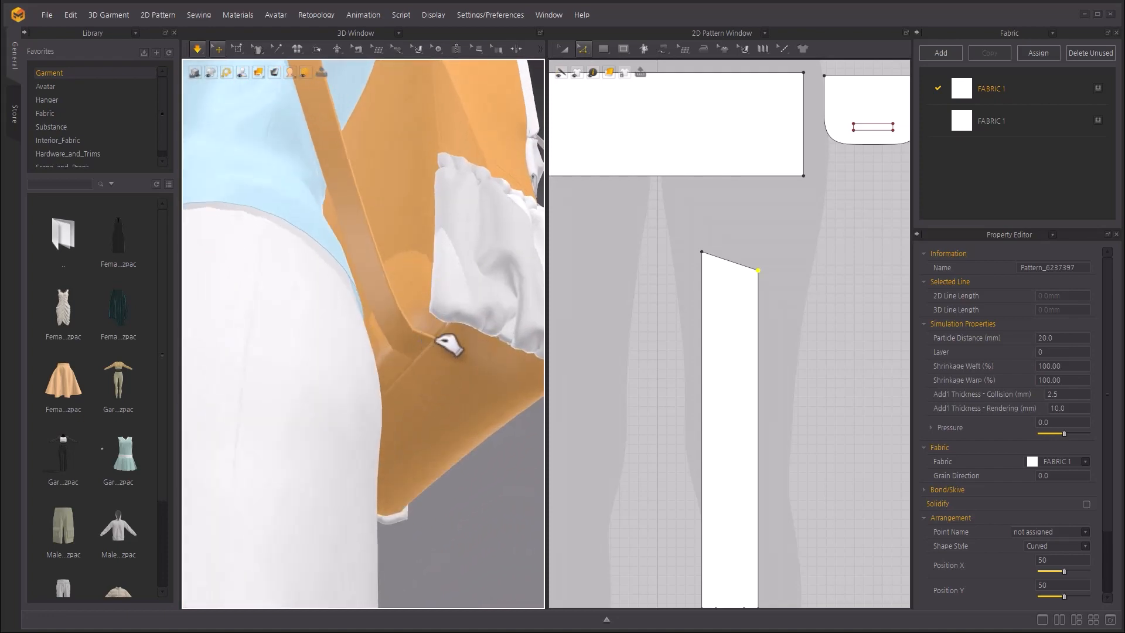
{"action": "left_click", "coordinate": [422, 341]}
{"action": "middle_click_drag", "start_coordinate": [818, 414], "coordinate": [789, 60]}
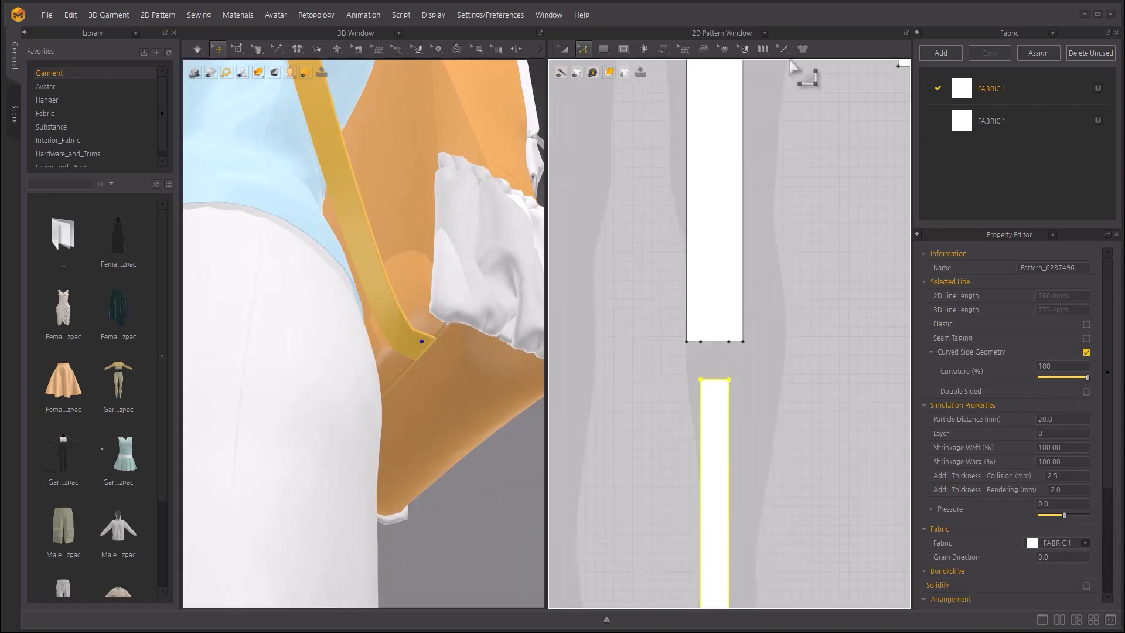
{"action": "middle_click_drag", "start_coordinate": [811, 382], "coordinate": [780, 88]}
{"action": "left_click", "coordinate": [737, 473]}
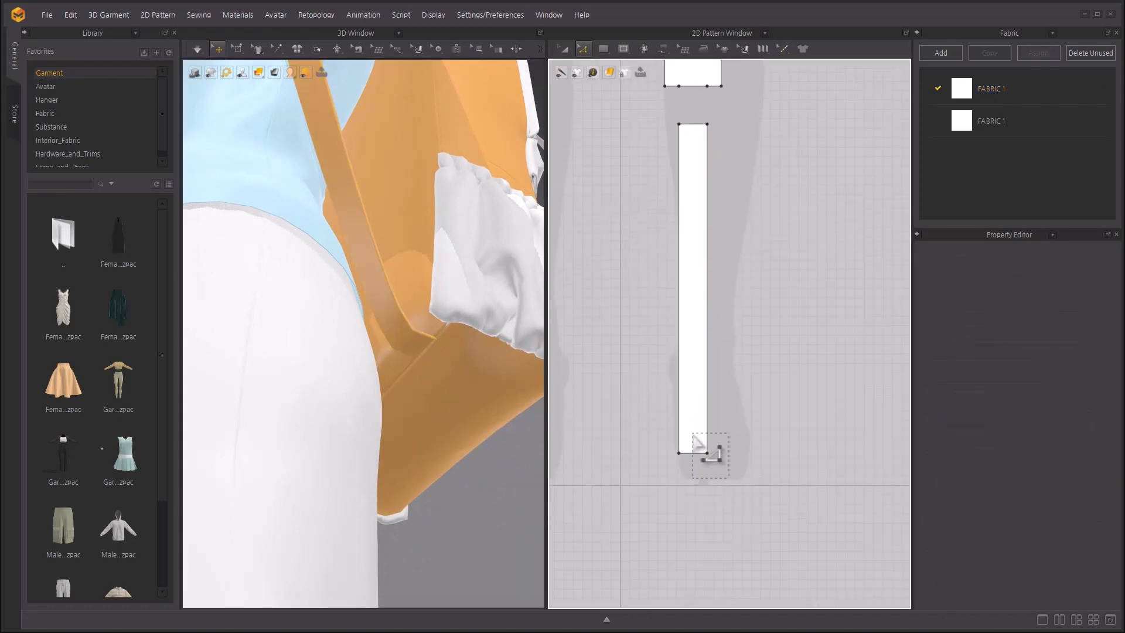
{"action": "left_click", "coordinate": [707, 453]}
{"action": "left_click", "coordinate": [489, 514]}
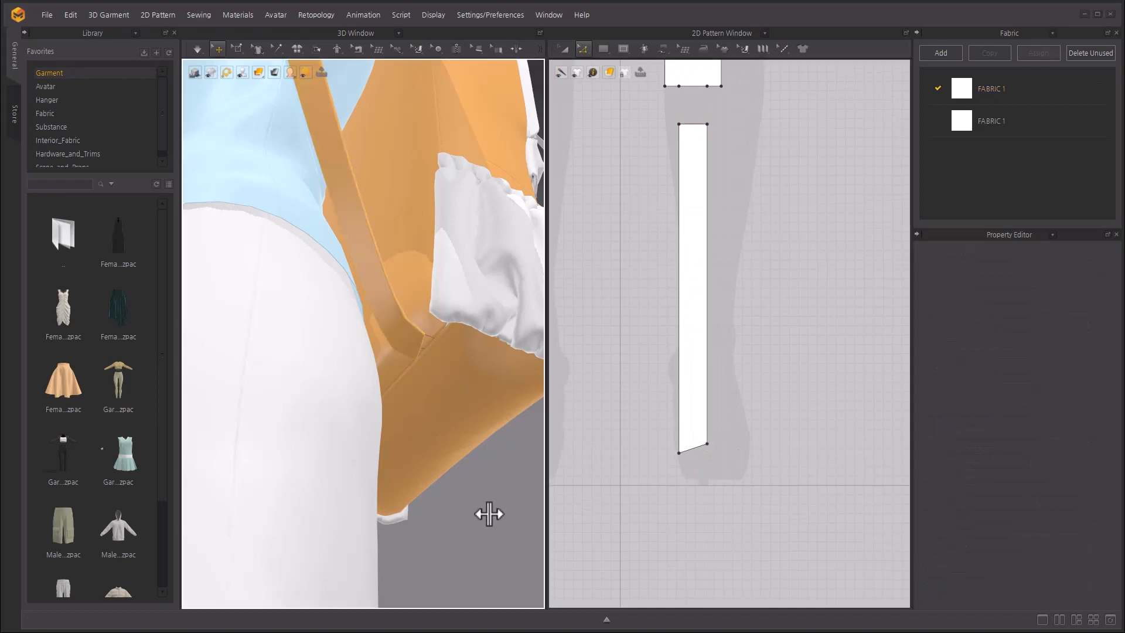
{"action": "key", "text": "space"}
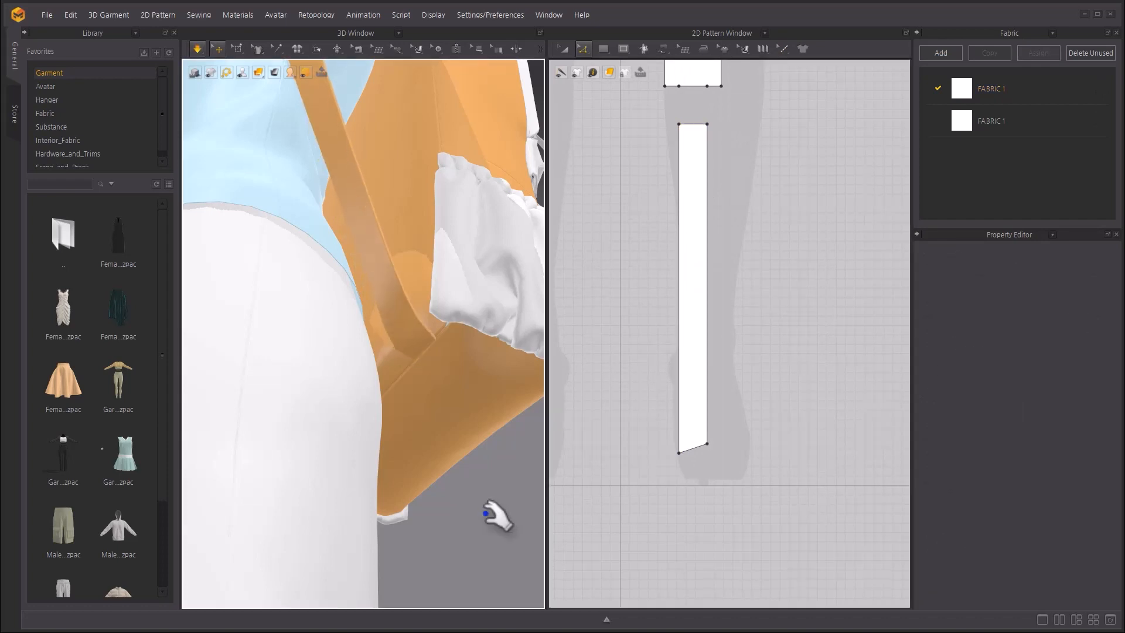
{"action": "scroll", "coordinate": [468, 410], "scroll_direction": "down", "scroll_amount": 6}
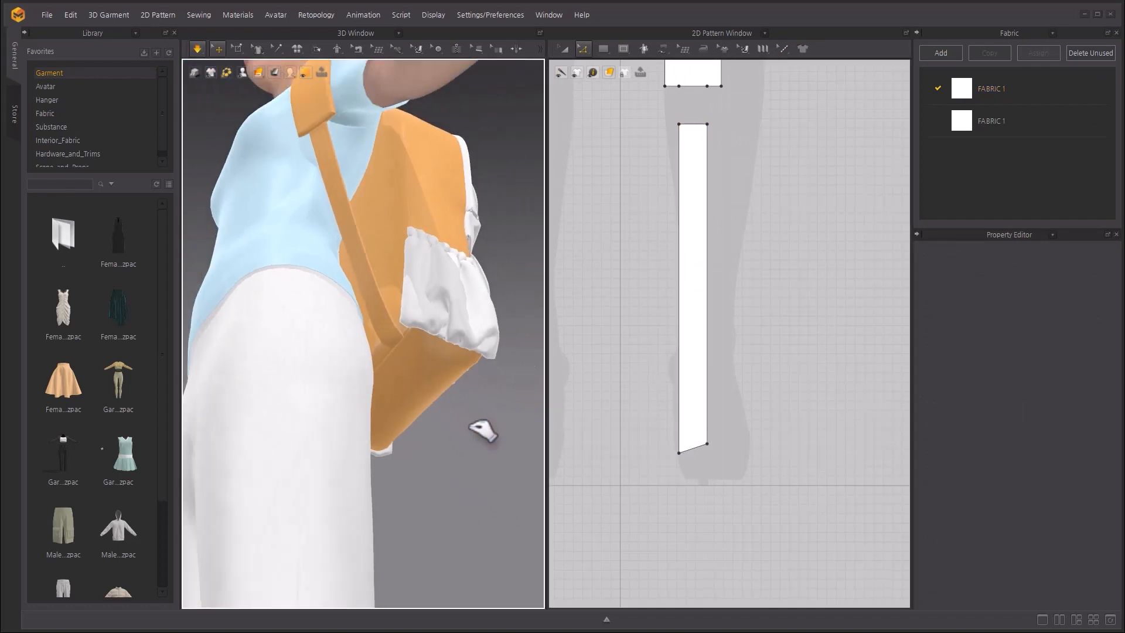
{"action": "right_click_drag", "start_coordinate": [449, 382], "coordinate": [408, 452]}
{"action": "scroll", "coordinate": [408, 451], "scroll_direction": "down", "scroll_amount": 6}
{"action": "key", "text": "space"}
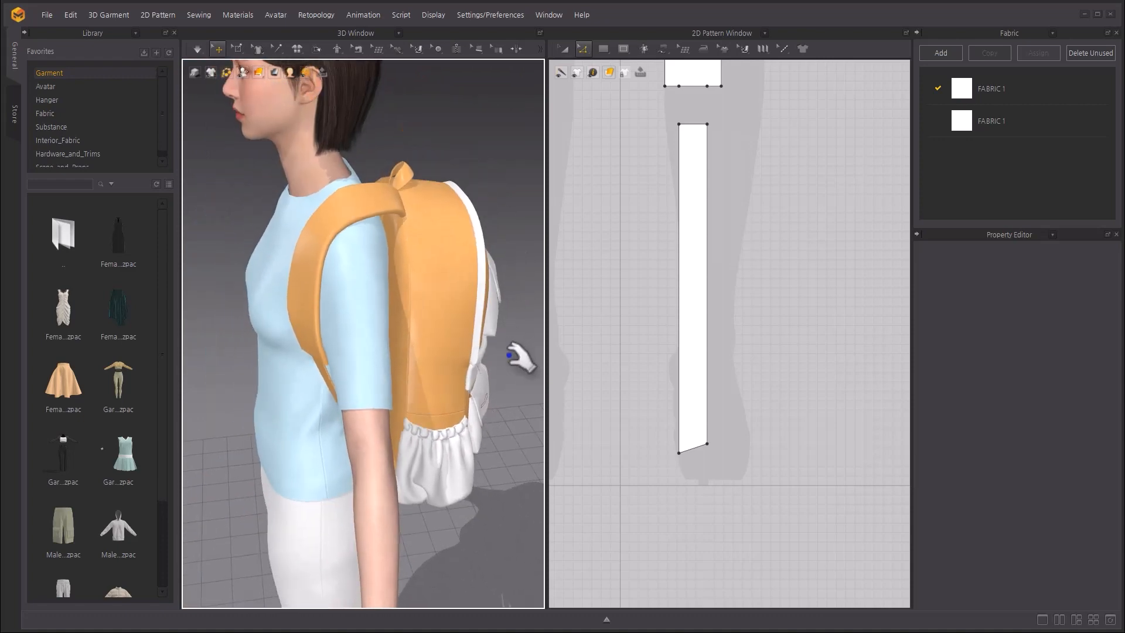
Freeze the wide shoulder strip.
{"action": "scroll", "coordinate": [623, 297], "scroll_direction": "up", "scroll_amount": 5}
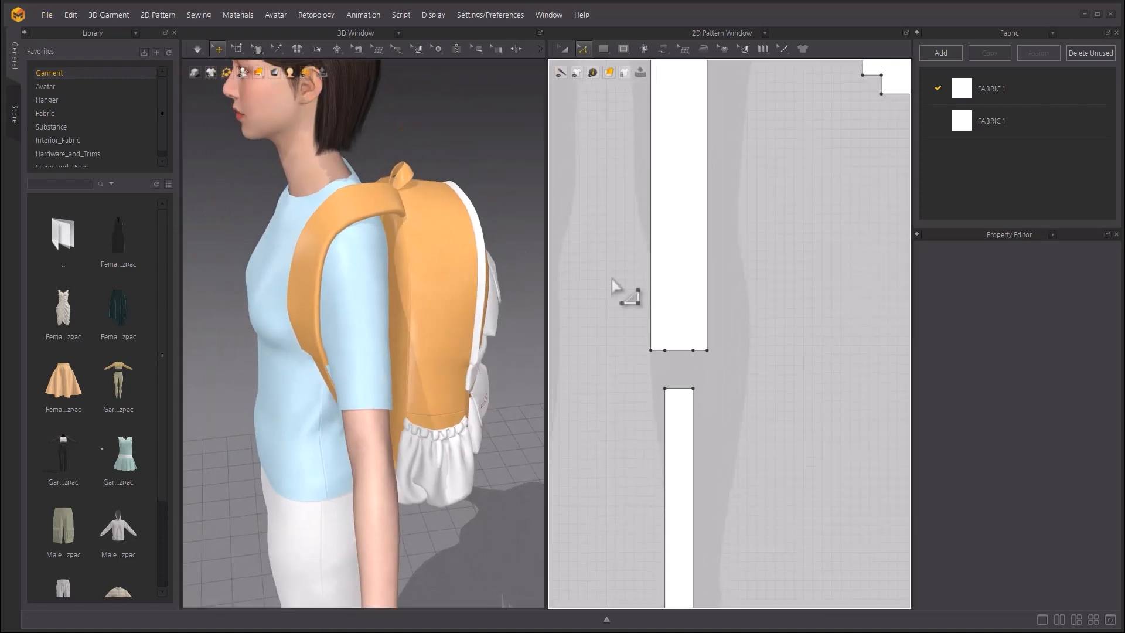
{"action": "left_click", "coordinate": [564, 48]}
{"action": "left_click", "coordinate": [696, 214]}
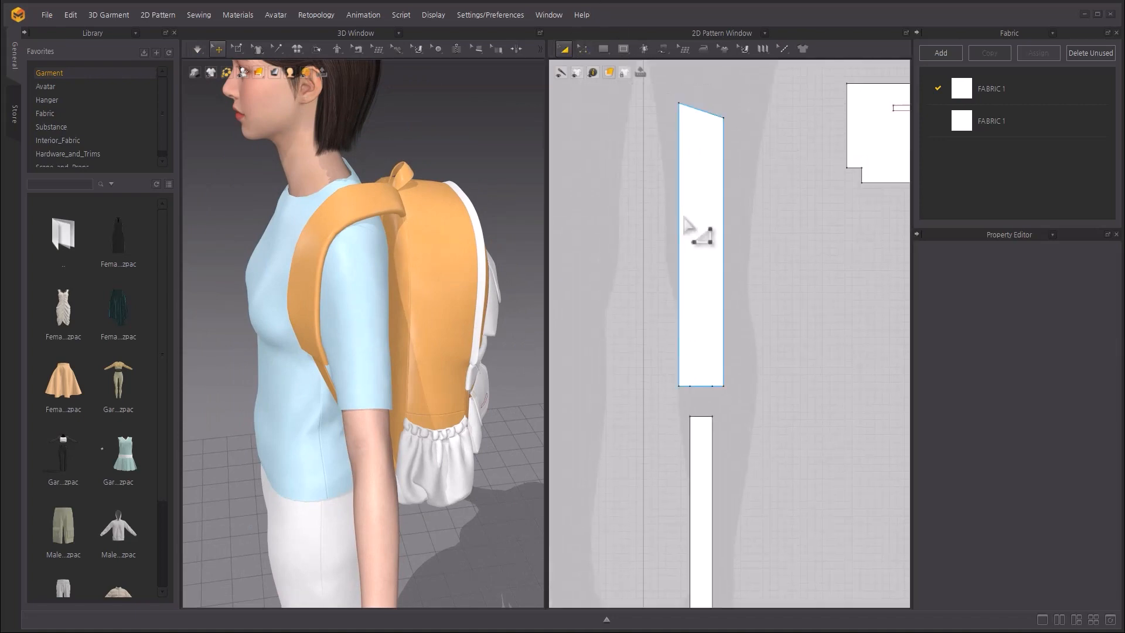
{"action": "right_click", "coordinate": [695, 203]}
{"action": "left_click", "coordinate": [745, 490]}
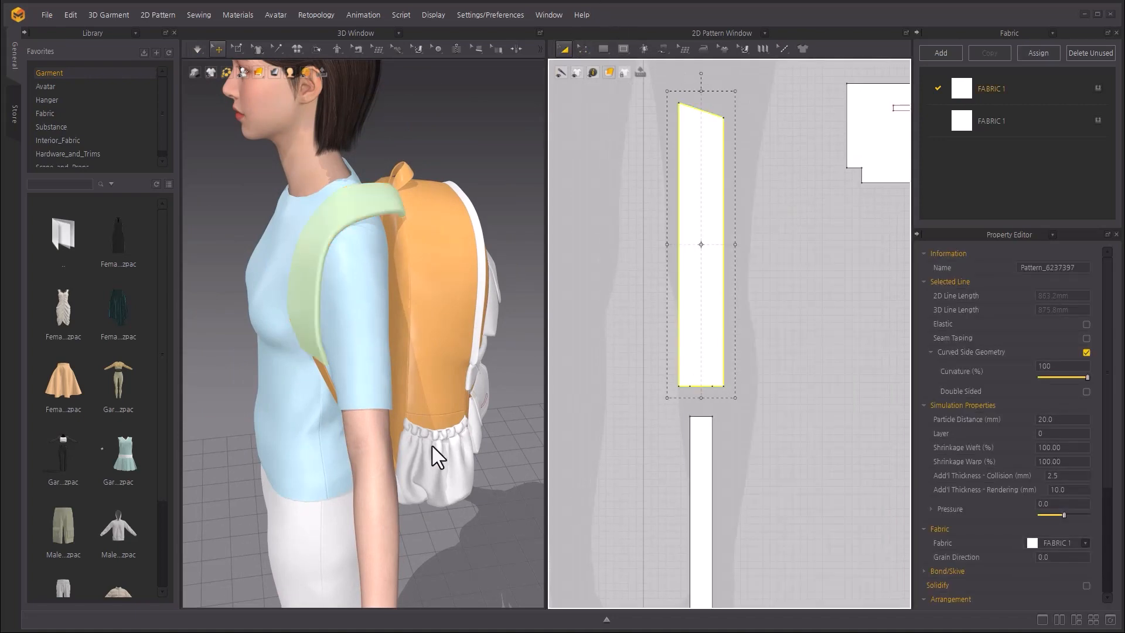
{"action": "left_click", "coordinate": [773, 409]}
Create a rectangular pattern 30 mm wide and 350 mm high for another strap strip.
{"action": "middle_click_drag", "start_coordinate": [771, 456], "coordinate": [713, 334]}
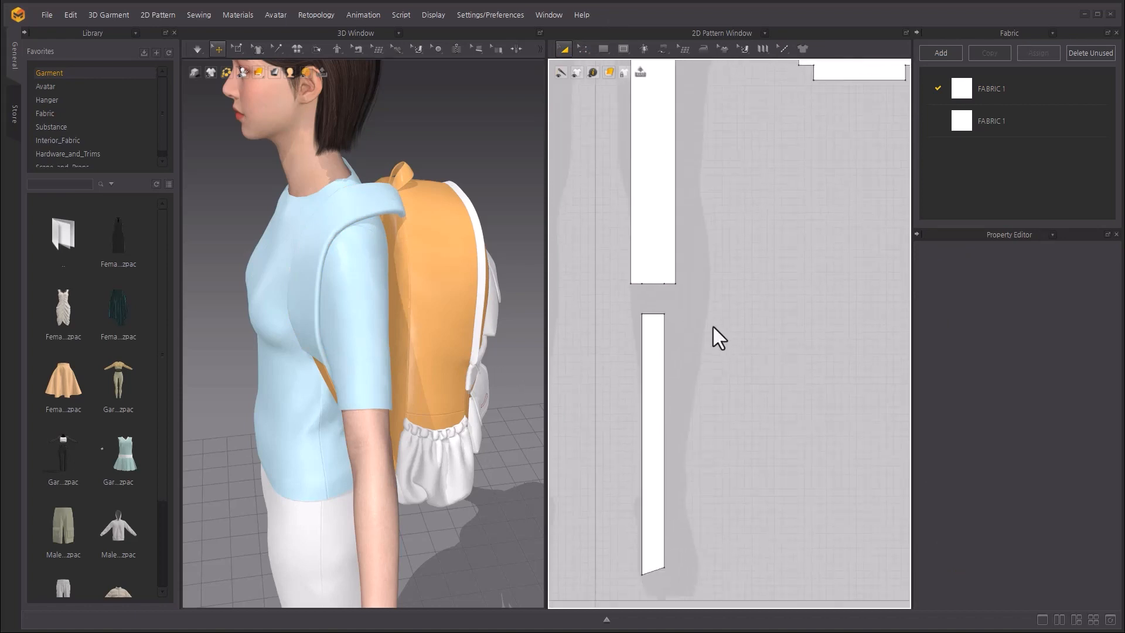
{"action": "left_click", "coordinate": [603, 49]}
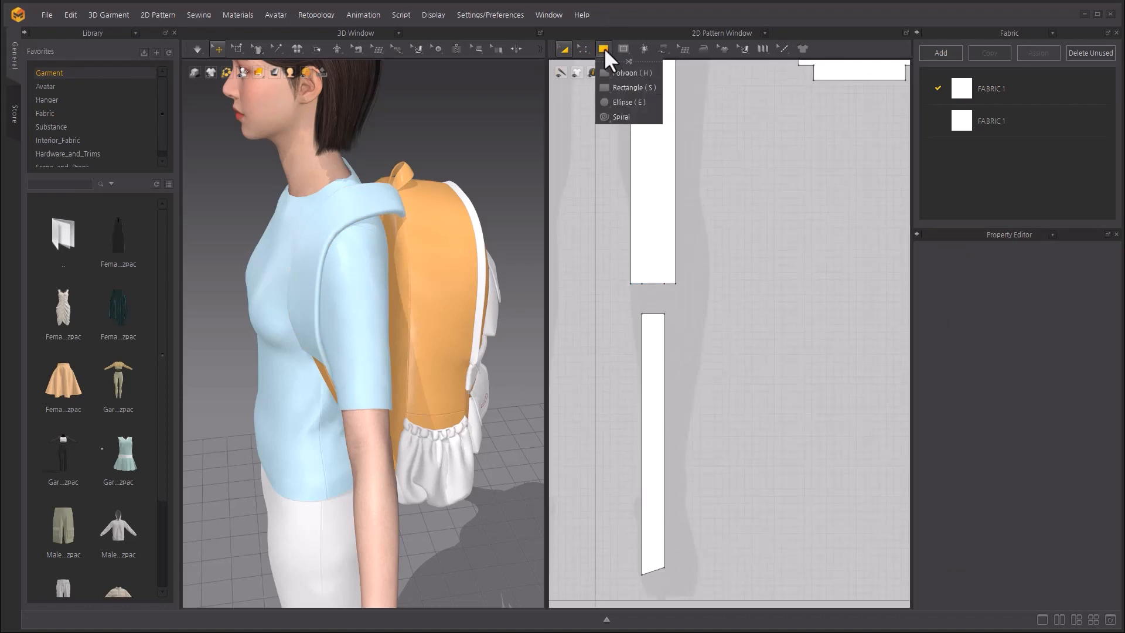
{"action": "left_click", "coordinate": [626, 89]}
{"action": "left_click", "coordinate": [687, 345]}
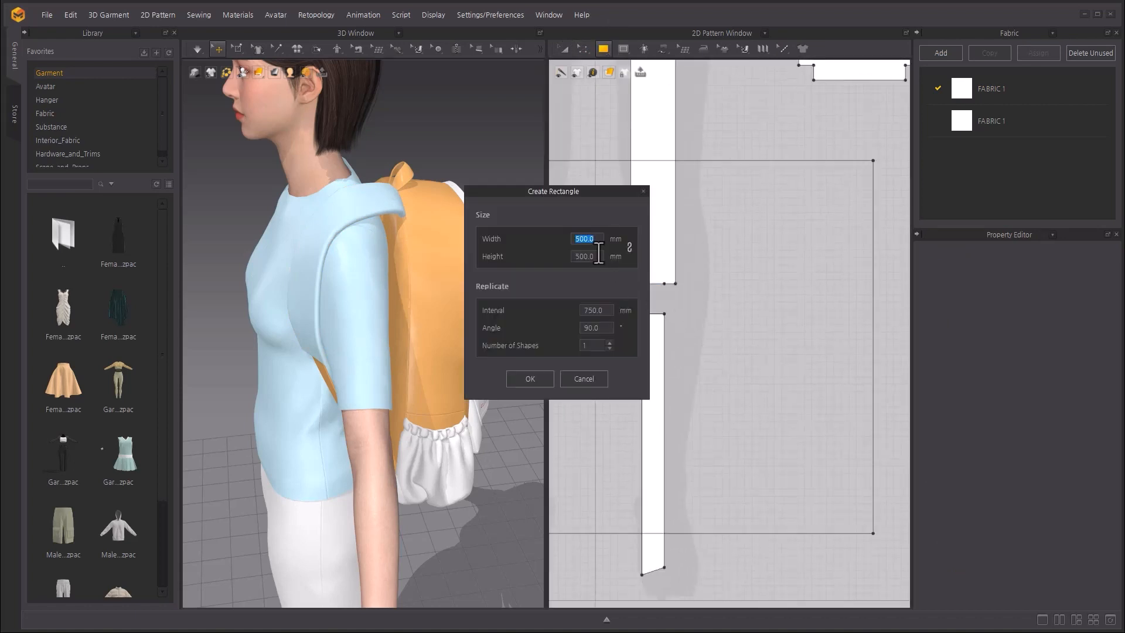
{"action": "type", "text": "30"}
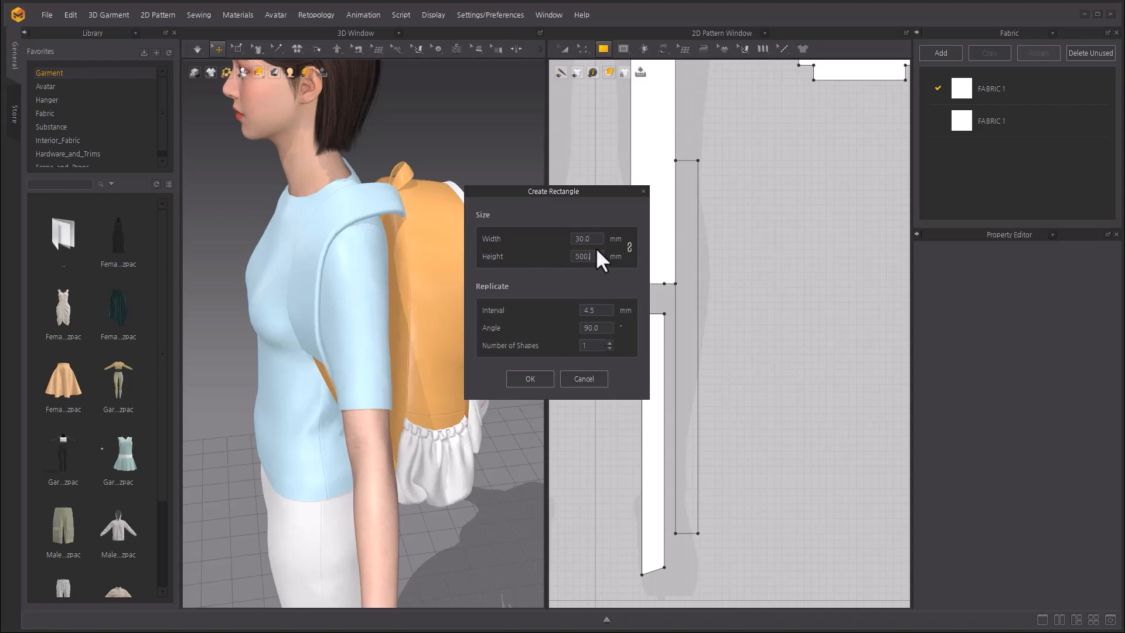
{"action": "key", "text": "BackSpace"}
{"action": "key", "text": "BackSpace"}
{"action": "key", "text": "BackSpace"}
{"action": "type", "text": "350"}
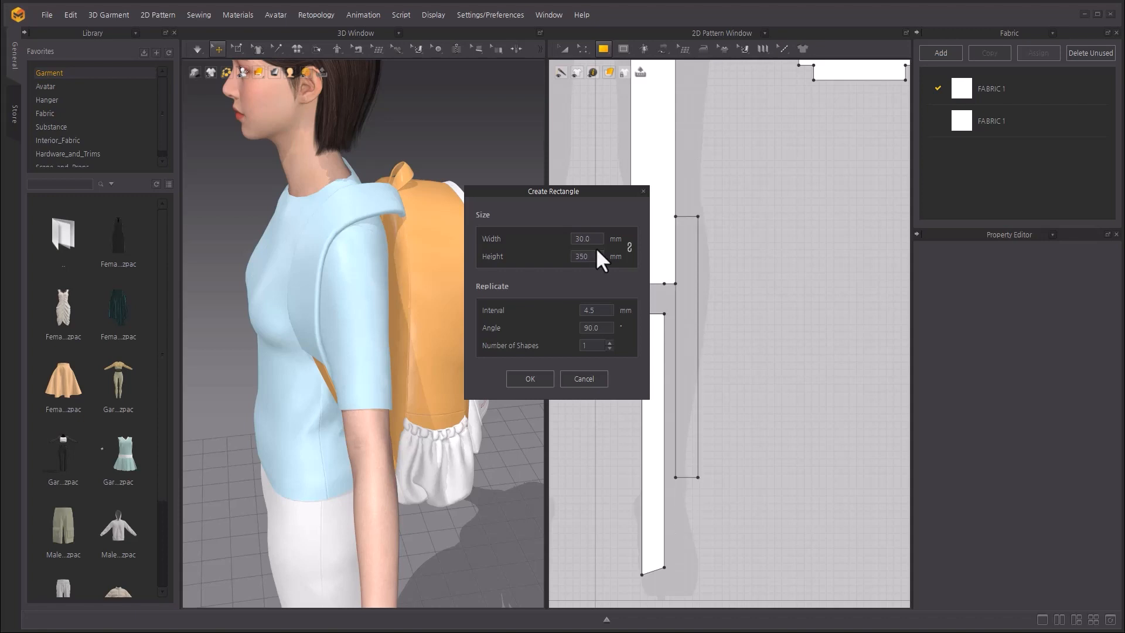
{"action": "left_click", "coordinate": [543, 375]}
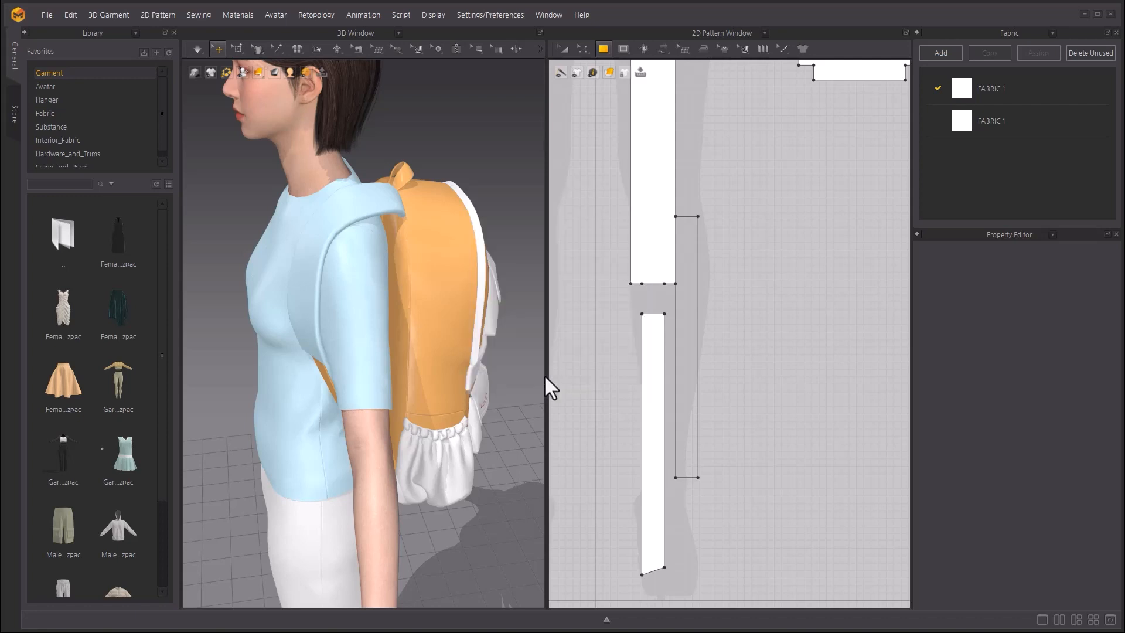
Move the new rectangle beside the narrow strip in the pattern layout, level with its ends.
{"action": "left_click", "coordinate": [564, 49]}
{"action": "left_click_drag", "start_coordinate": [696, 365], "coordinate": [696, 365]}
{"action": "left_click", "coordinate": [612, 367]}
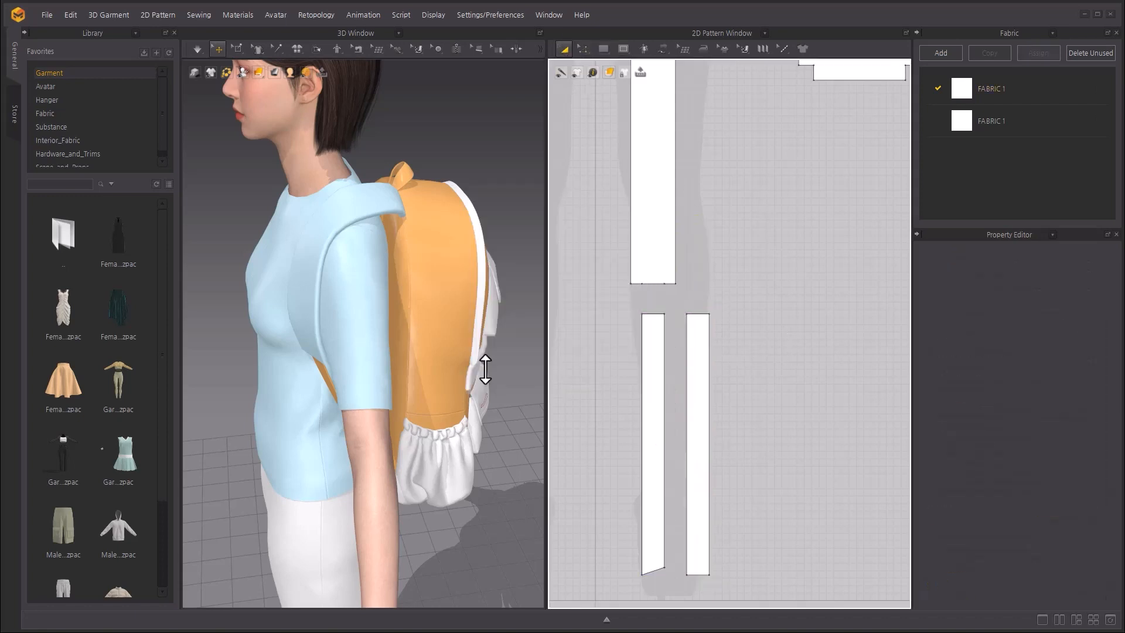
Position and rotate the new strip in 3D upright at the avatar's side, just below the frozen shoulder strap.
{"action": "right_click_drag", "start_coordinate": [484, 369], "coordinate": [355, 428]}
{"action": "scroll", "coordinate": [354, 432], "scroll_direction": "down", "scroll_amount": 4}
{"action": "middle_click_drag", "start_coordinate": [354, 434], "coordinate": [340, 337]}
{"action": "left_click", "coordinate": [311, 485]}
{"action": "left_click_drag", "start_coordinate": [310, 450], "coordinate": [303, 211]}
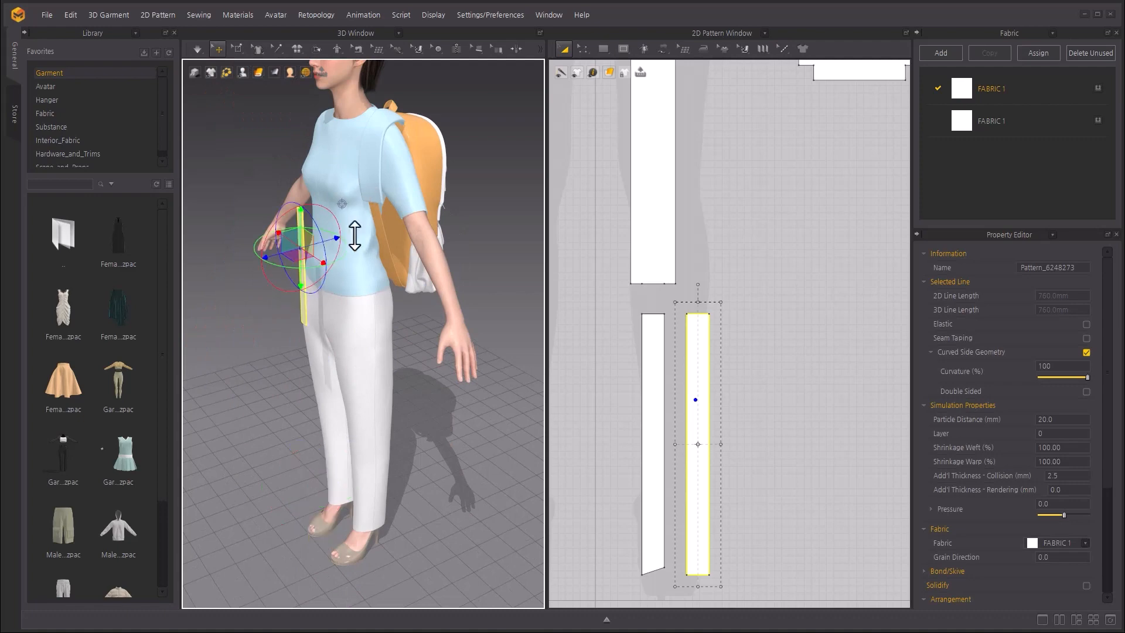
{"action": "left_click_drag", "start_coordinate": [323, 261], "coordinate": [350, 279]}
{"action": "left_click_drag", "start_coordinate": [309, 236], "coordinate": [326, 227]}
{"action": "left_click_drag", "start_coordinate": [352, 253], "coordinate": [399, 239]}
{"action": "right_click_drag", "start_coordinate": [400, 241], "coordinate": [446, 248]}
{"action": "left_click_drag", "start_coordinate": [381, 256], "coordinate": [357, 251]}
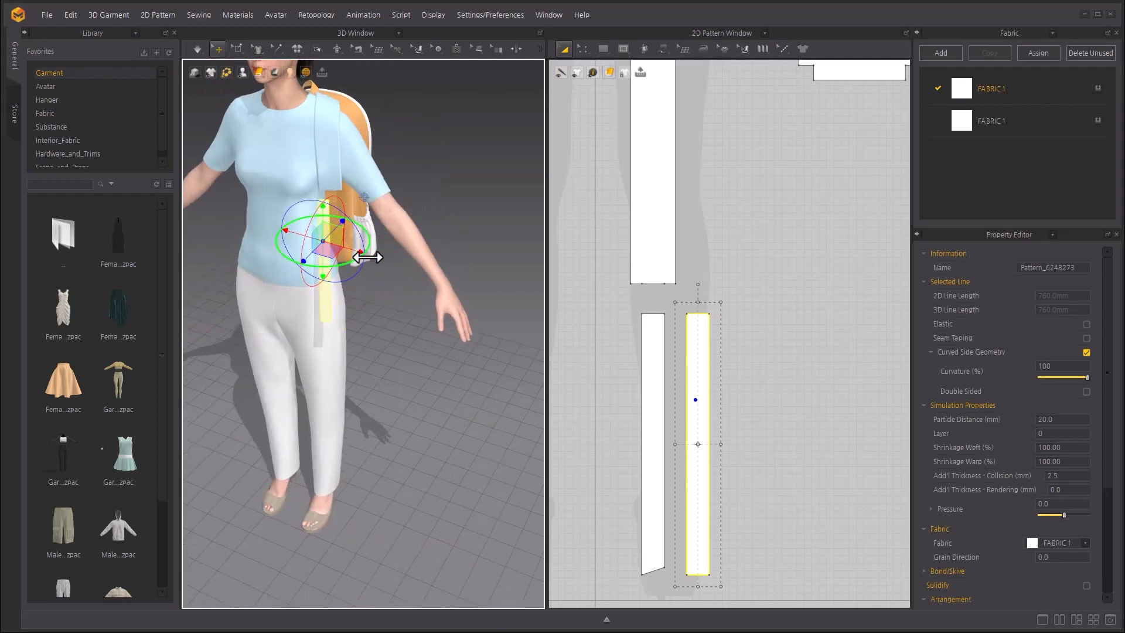
Adjust the new strip's 3D position beside the avatar so its upper end sits under the shoulder strap's lower edge.
{"action": "scroll", "coordinate": [324, 219], "scroll_direction": "up", "scroll_amount": 5}
{"action": "middle_click_drag", "start_coordinate": [305, 184], "coordinate": [342, 304]}
{"action": "left_click_drag", "start_coordinate": [342, 273], "coordinate": [355, 259]}
{"action": "left_click_drag", "start_coordinate": [337, 239], "coordinate": [338, 253]}
{"action": "left_click", "coordinate": [515, 252]}
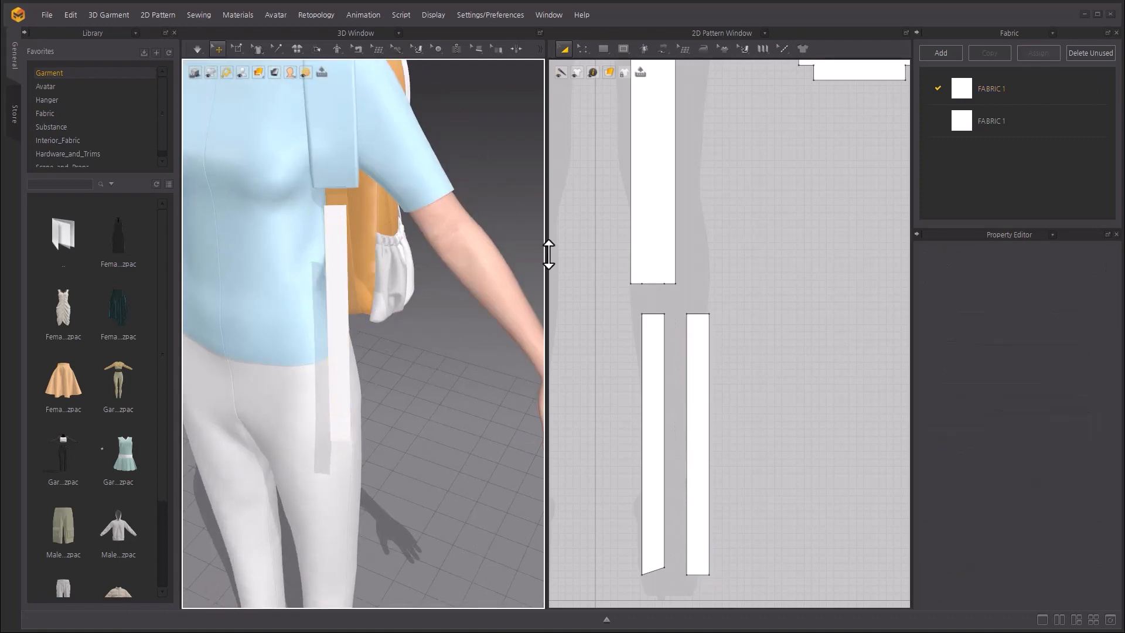
Sew the new strip's upper edge to the 30 mm middle section of the wide strap's lower edge with Free Sewing.
{"action": "left_click", "coordinate": [664, 50]}
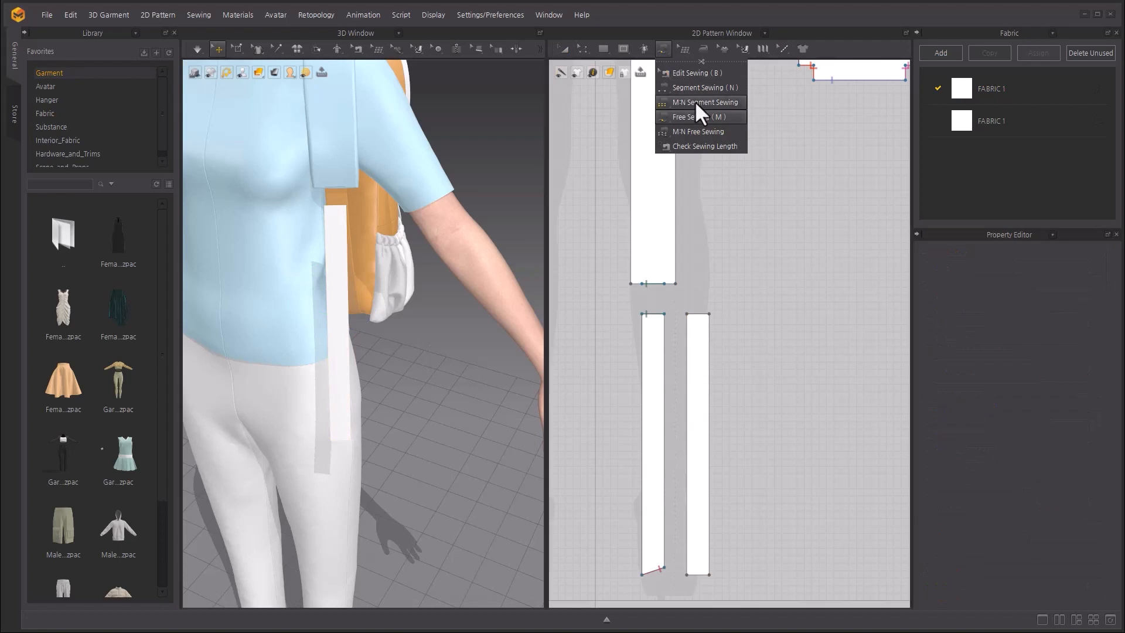
{"action": "left_click", "coordinate": [699, 117]}
{"action": "left_click", "coordinate": [660, 315]}
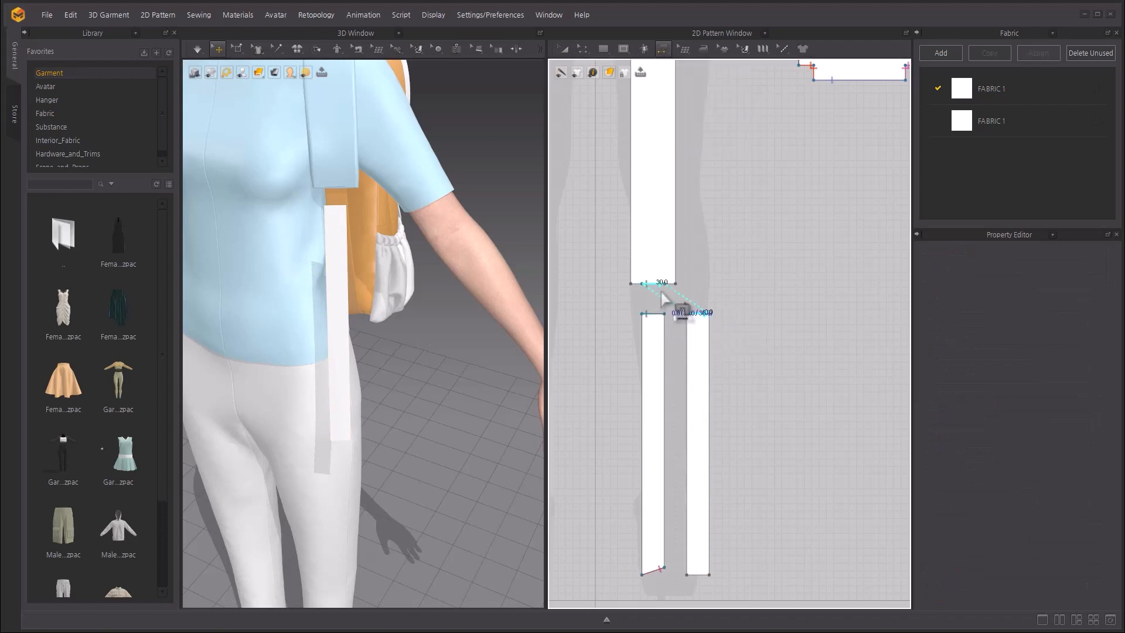
{"action": "left_click", "coordinate": [661, 293]}
Set the new strip's additional rendering thickness to 2 mm.
{"action": "right_click_drag", "start_coordinate": [369, 319], "coordinate": [322, 290]}
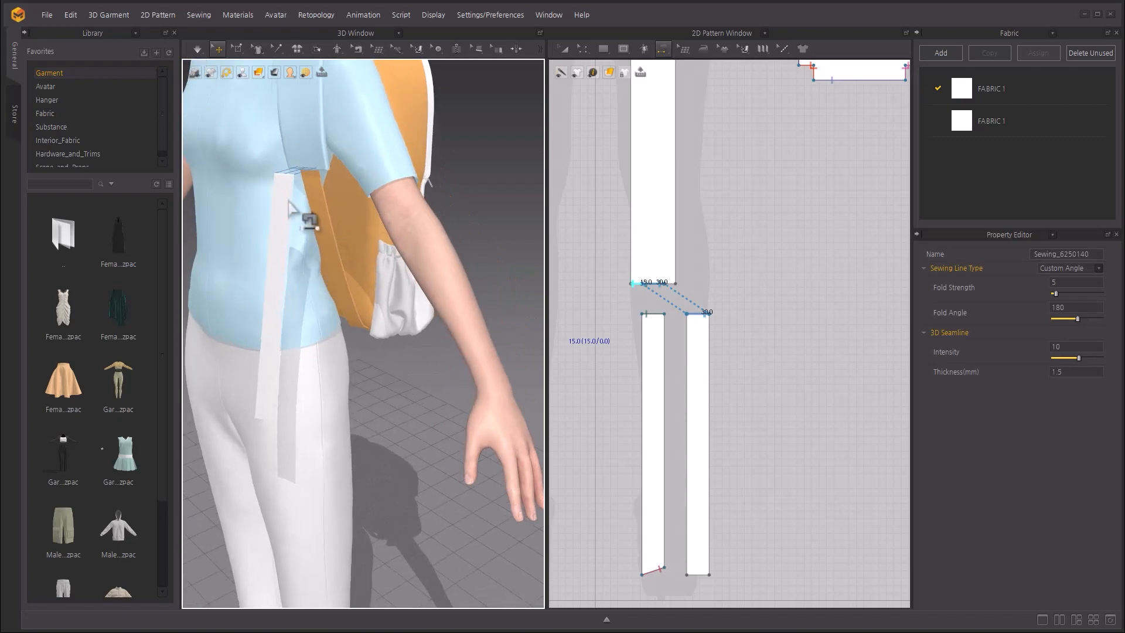
{"action": "left_click", "coordinate": [291, 221]}
{"action": "left_click", "coordinate": [1071, 489]}
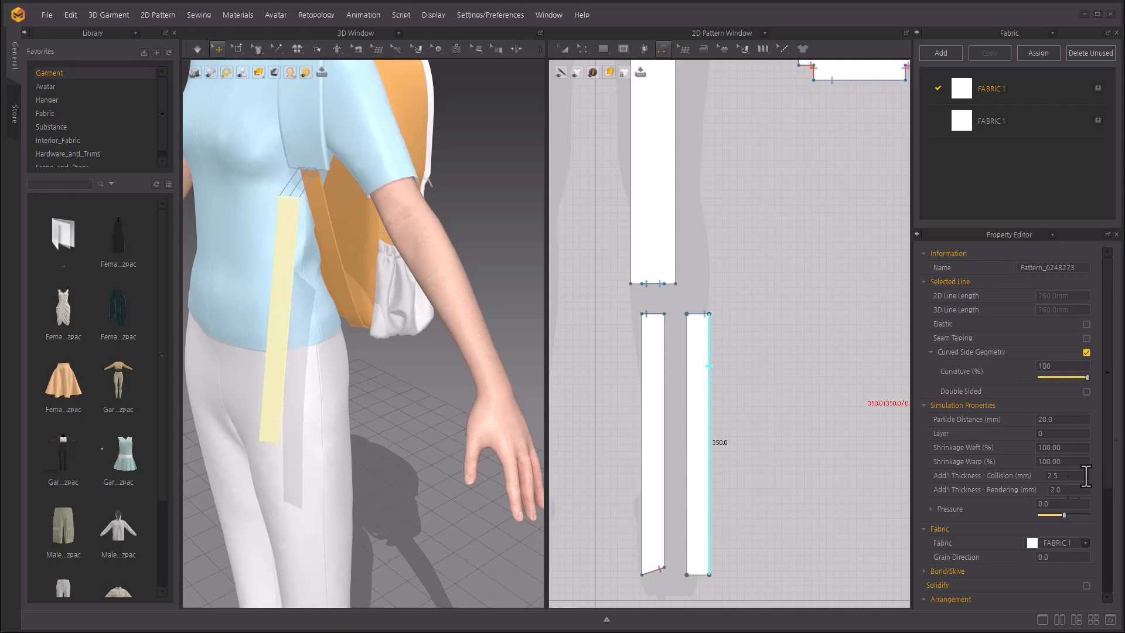
Strengthen the new strip and simulate until it hangs from the shoulder strap.
{"action": "left_click", "coordinate": [564, 49]}
{"action": "right_click", "coordinate": [702, 375]}
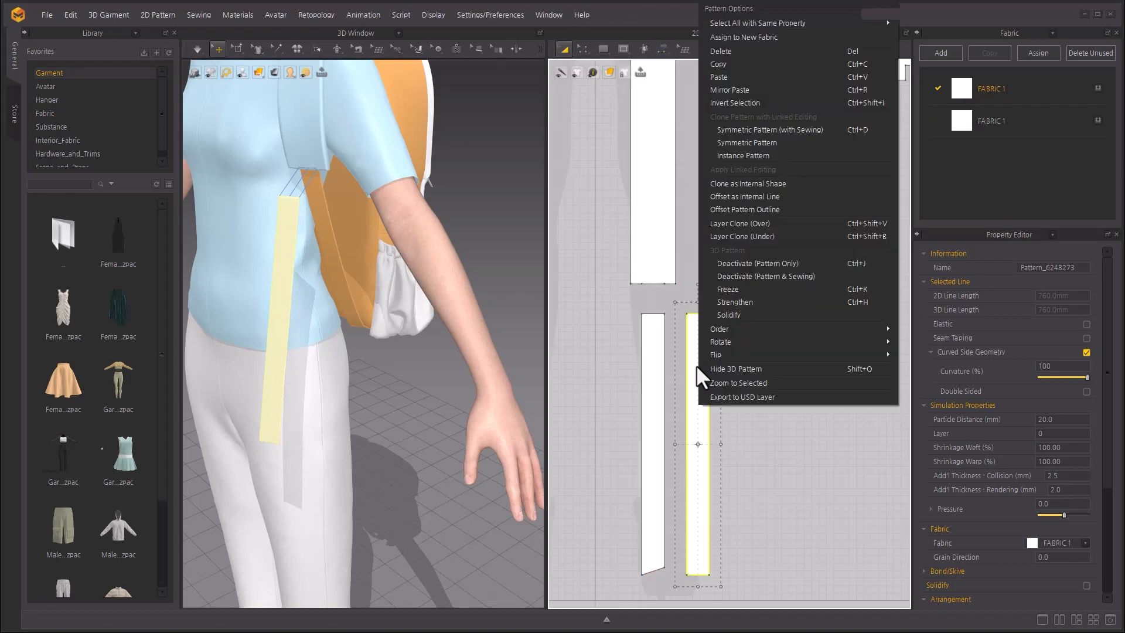
{"action": "left_click", "coordinate": [735, 302]}
{"action": "right_click_drag", "start_coordinate": [405, 287], "coordinate": [331, 284]}
{"action": "key", "text": "space"}
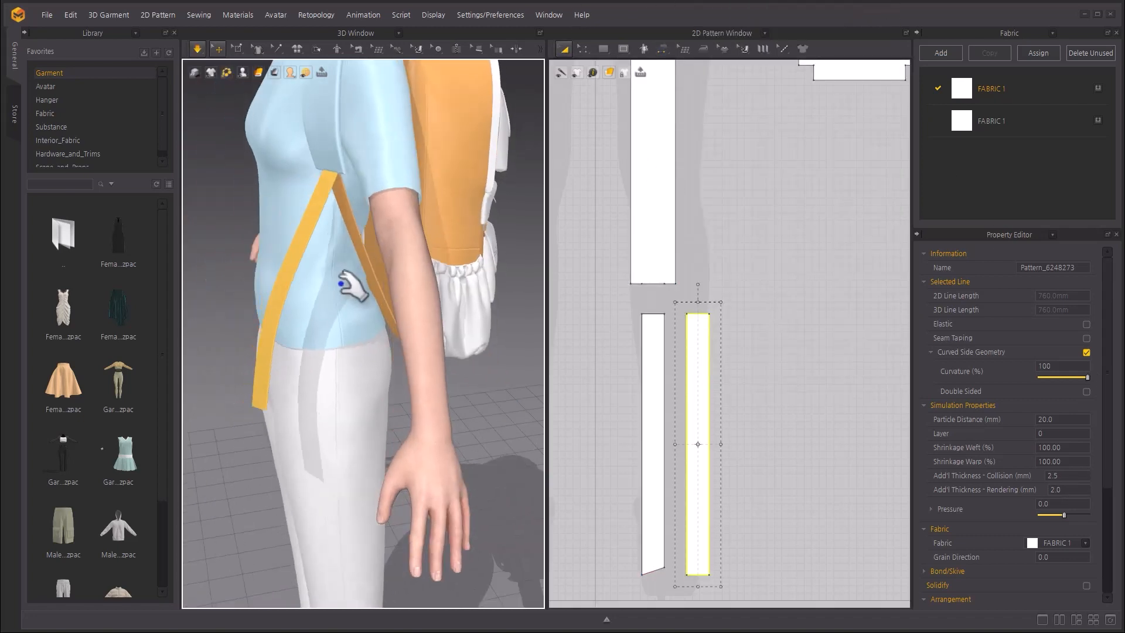
{"action": "middle_click_drag", "start_coordinate": [340, 214], "coordinate": [365, 356]}
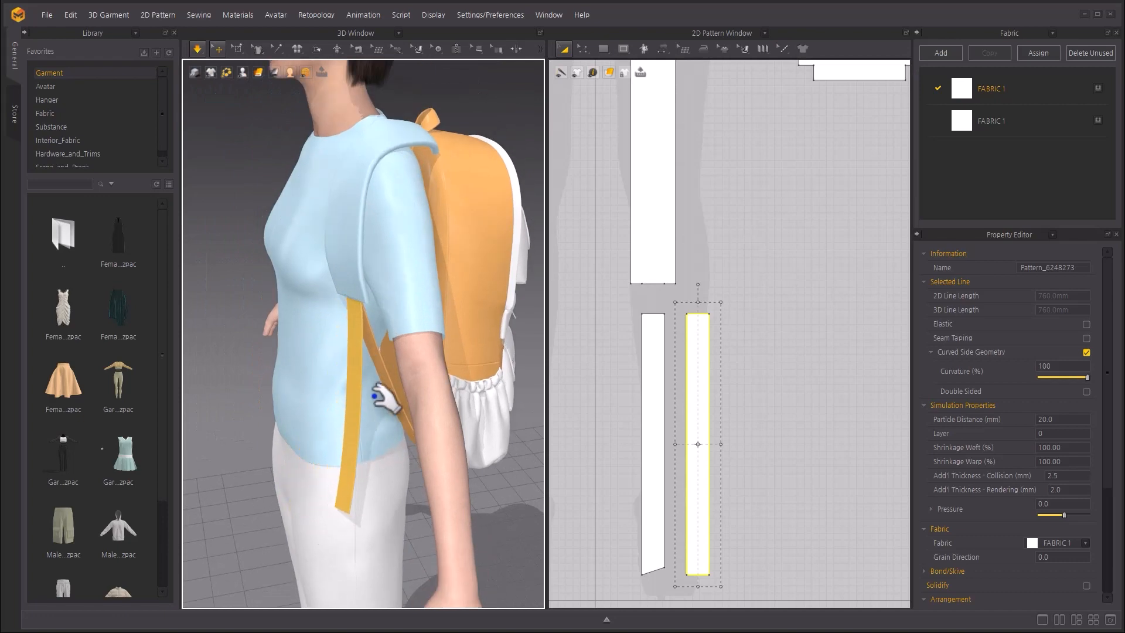
{"action": "key", "text": "space"}
Offset the upper edges of both narrow strips as internal lines at a distance of 80 mm.
{"action": "scroll", "coordinate": [375, 401], "scroll_direction": "up", "scroll_amount": 5}
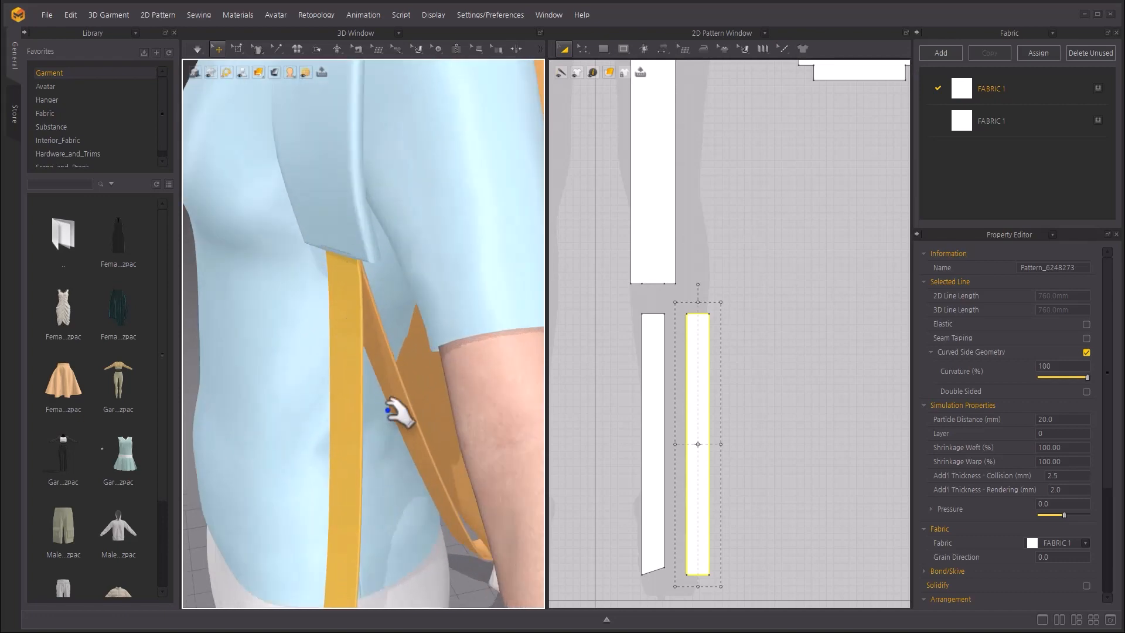
{"action": "middle_click_drag", "start_coordinate": [386, 406], "coordinate": [396, 309]}
{"action": "right_click_drag", "start_coordinate": [458, 304], "coordinate": [413, 332]}
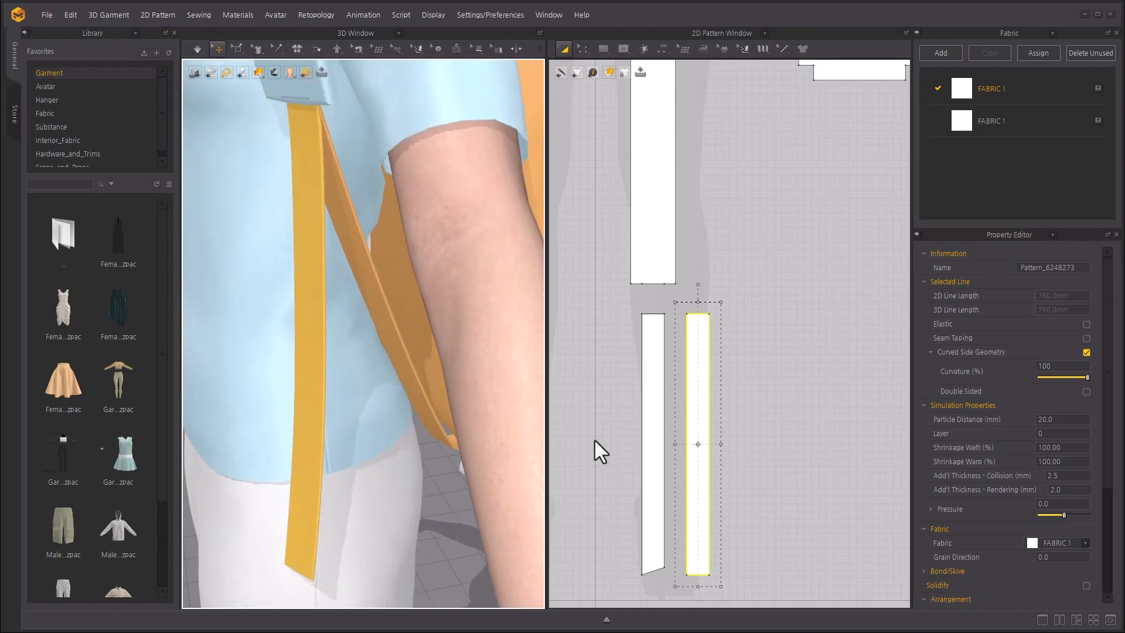
{"action": "left_click", "coordinate": [463, 538]}
{"action": "left_click", "coordinate": [583, 48]}
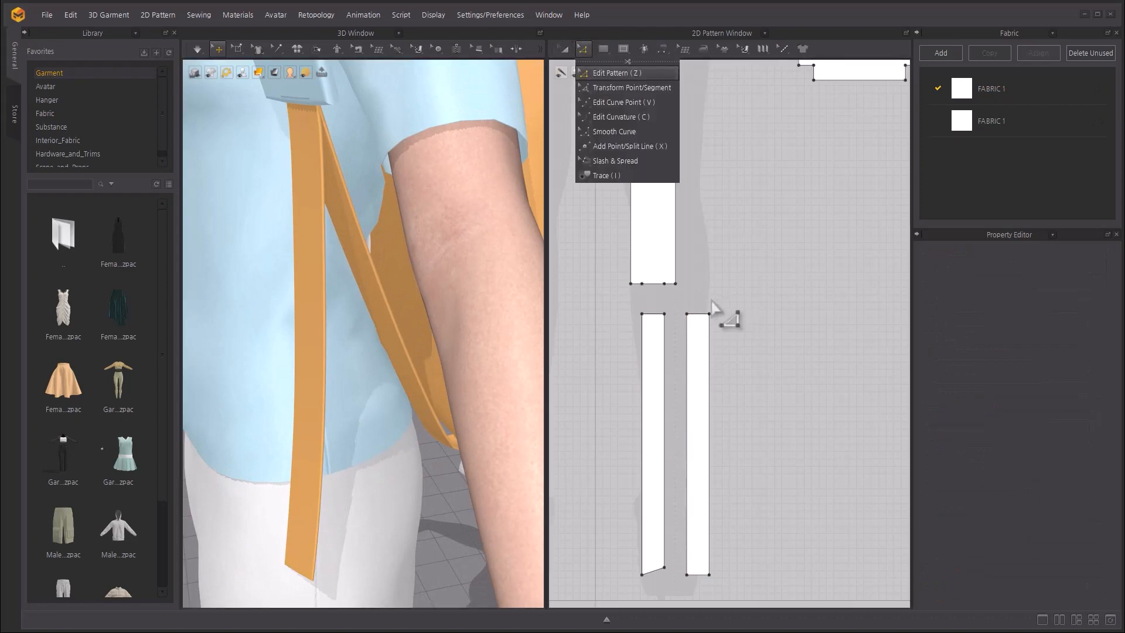
{"action": "left_click", "coordinate": [698, 313]}
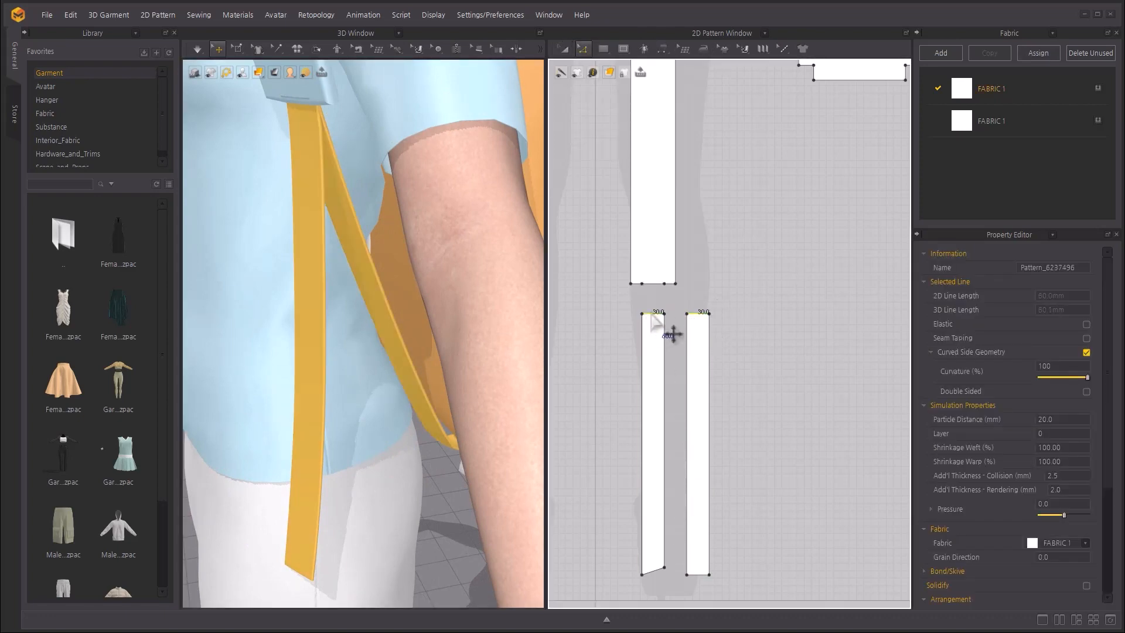
{"action": "left_click", "coordinate": [654, 314], "text": "shift"}
{"action": "right_click", "coordinate": [654, 314]}
{"action": "left_click", "coordinate": [759, 402]}
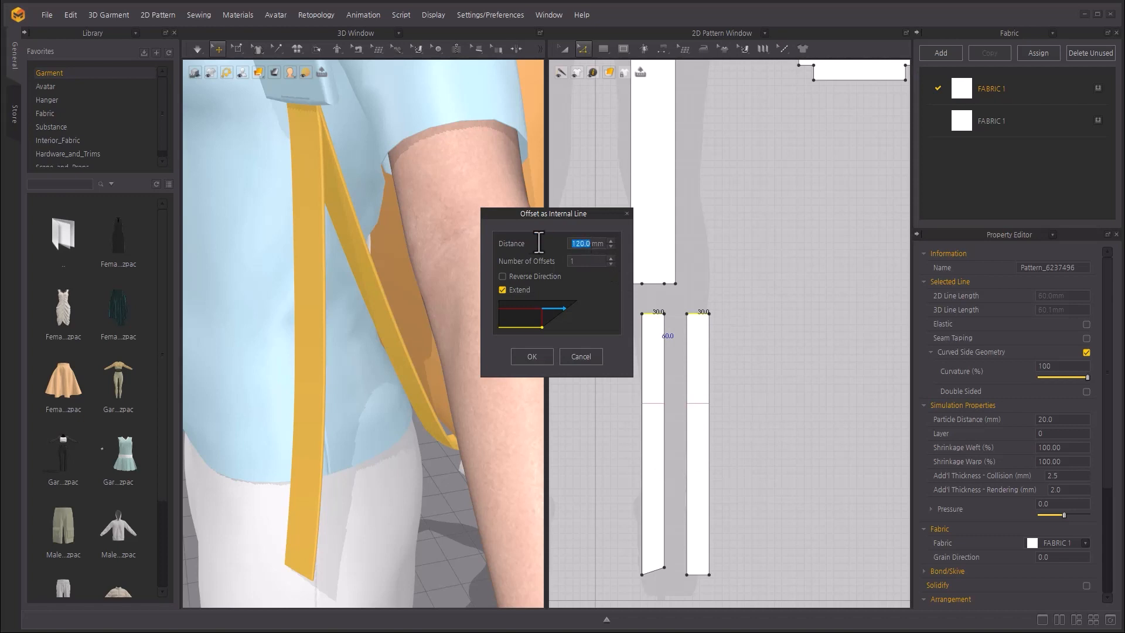
{"action": "type", "text": "80"}
{"action": "left_click", "coordinate": [531, 355]}
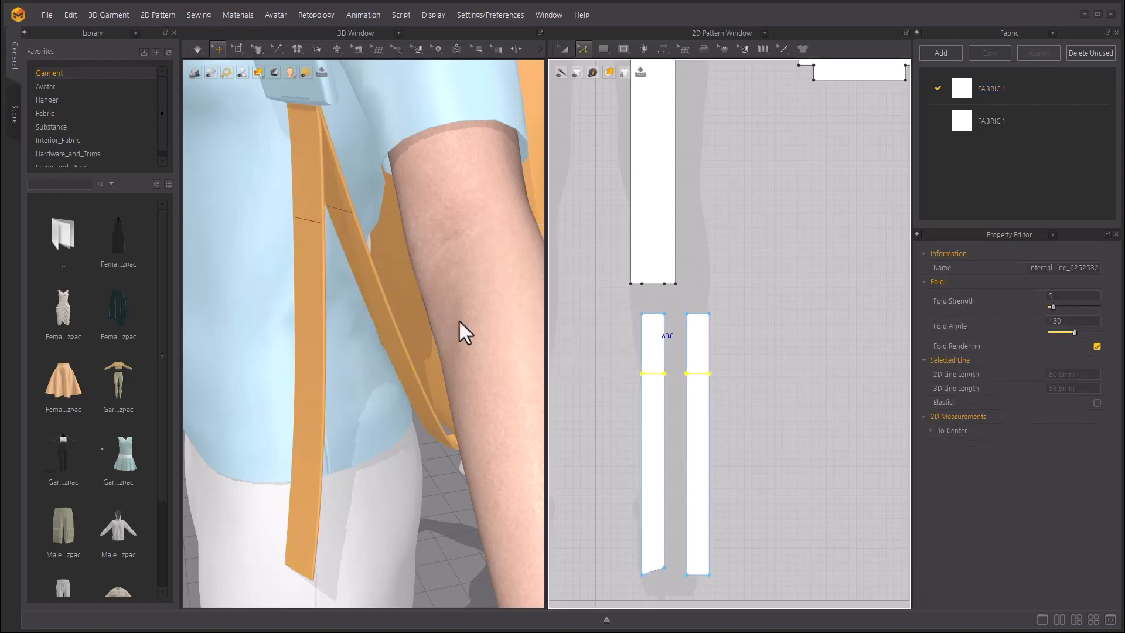
Sew the two 80 mm internal lines together with Segment Sewing and simulate to join the strips.
{"action": "left_click", "coordinate": [670, 46]}
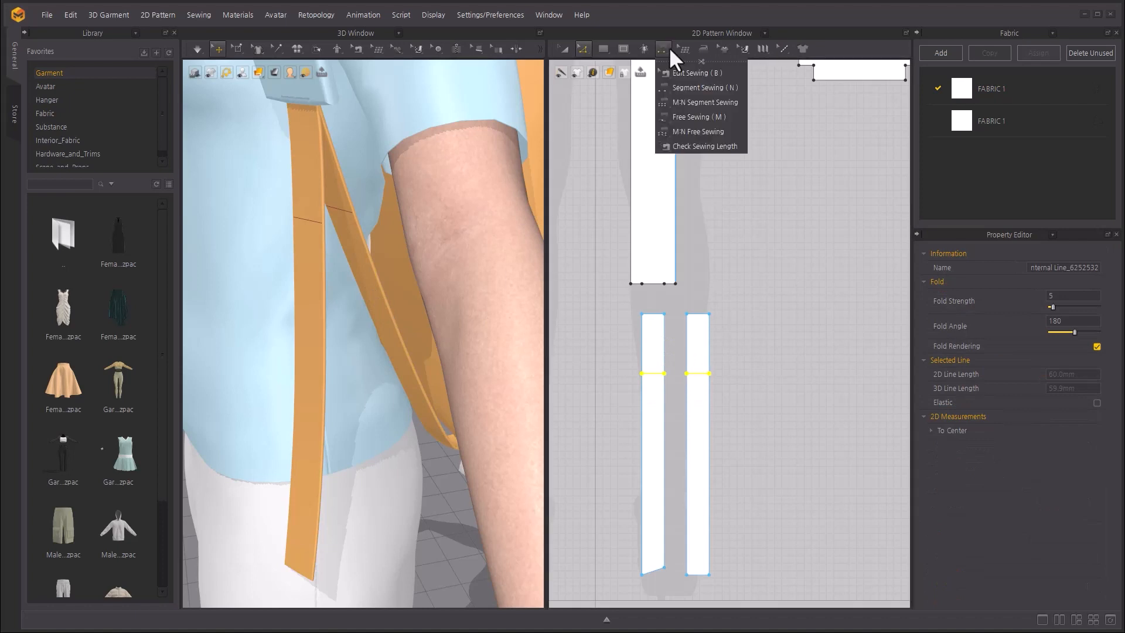
{"action": "left_click", "coordinate": [703, 89]}
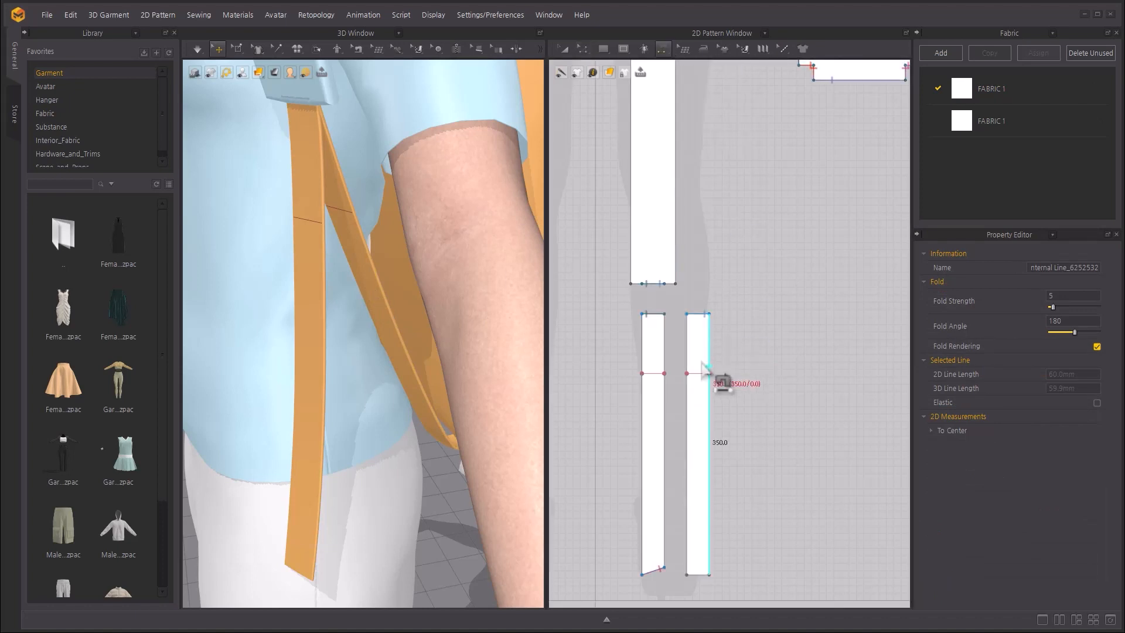
{"action": "left_click", "coordinate": [702, 375]}
{"action": "left_click", "coordinate": [658, 373]}
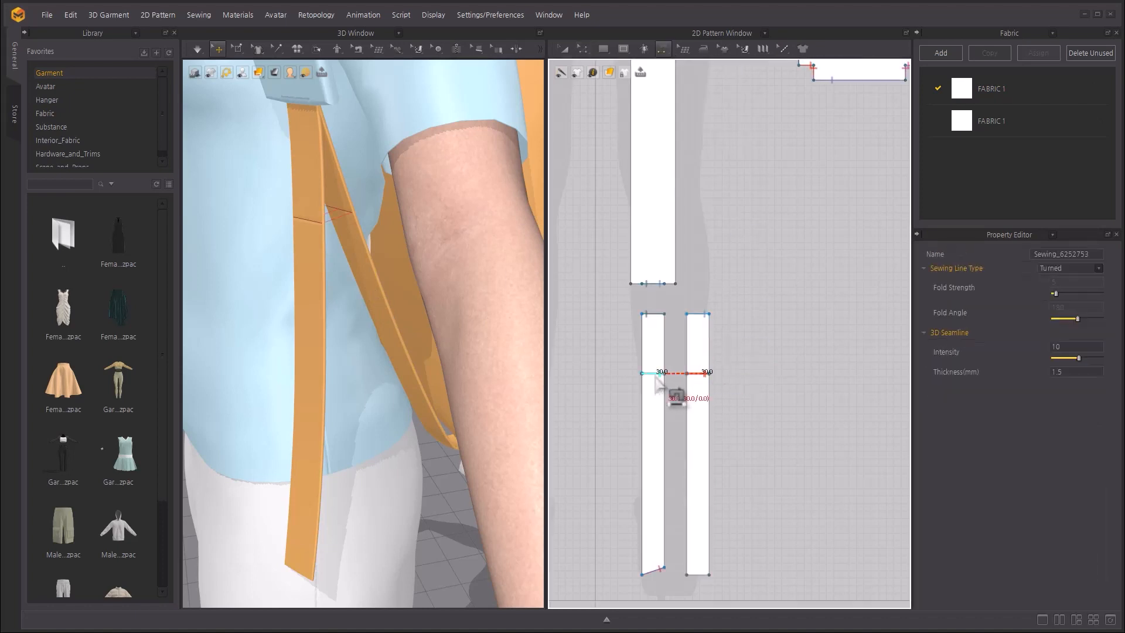
{"action": "key", "text": "space"}
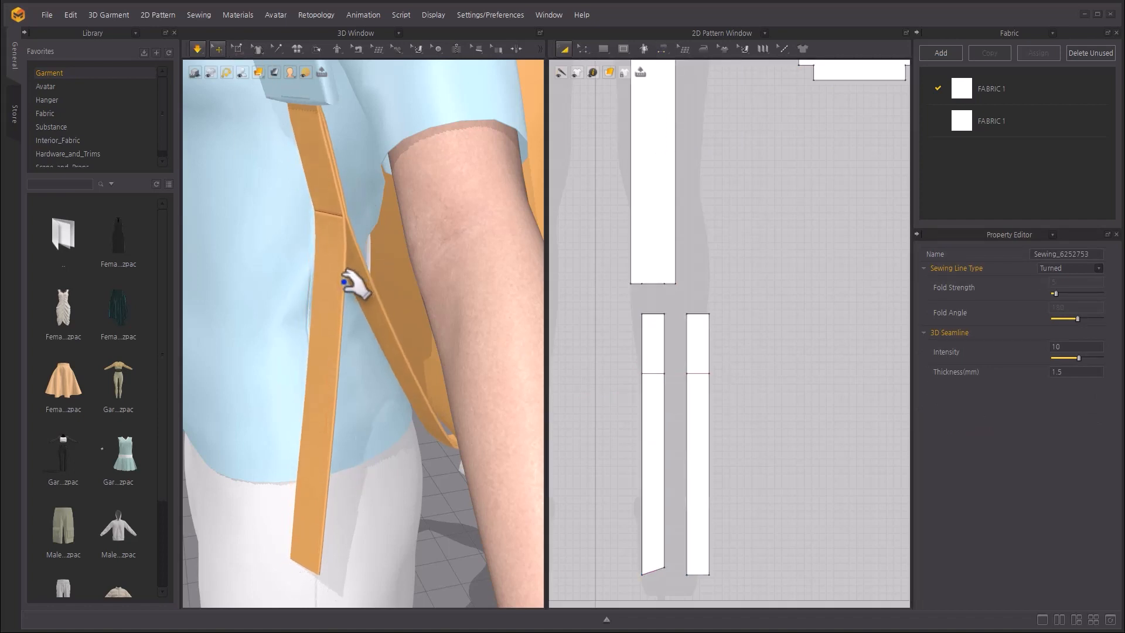
{"action": "right_click_drag", "start_coordinate": [346, 282], "coordinate": [351, 258]}
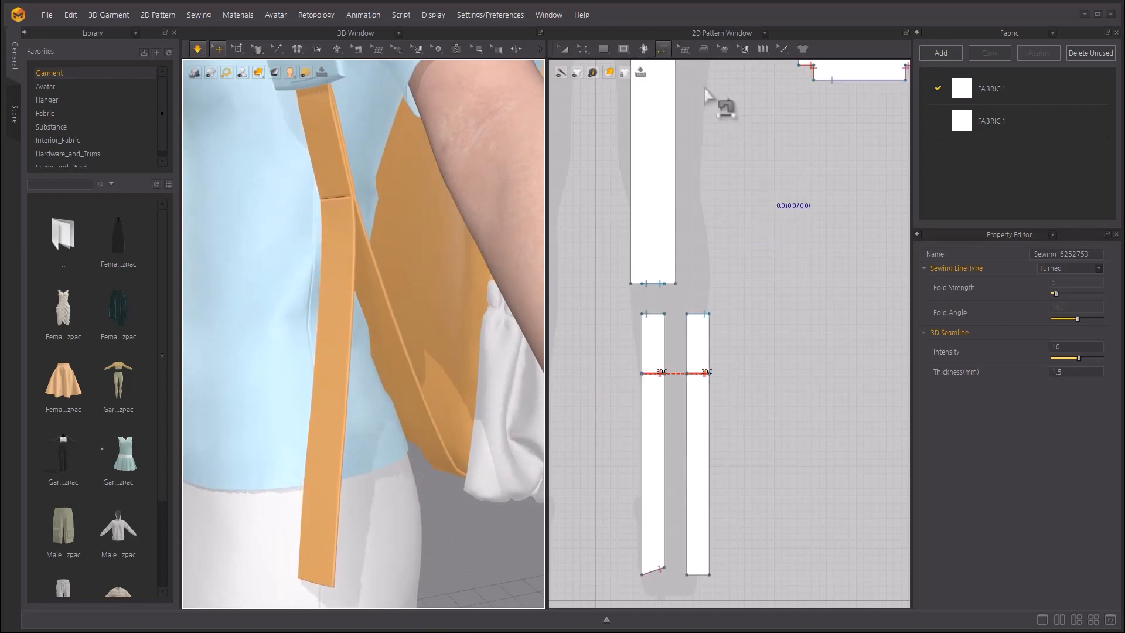
Add a second internal line to both narrow strips, offset 120 mm from their upper edges.
{"action": "left_click", "coordinate": [595, 52]}
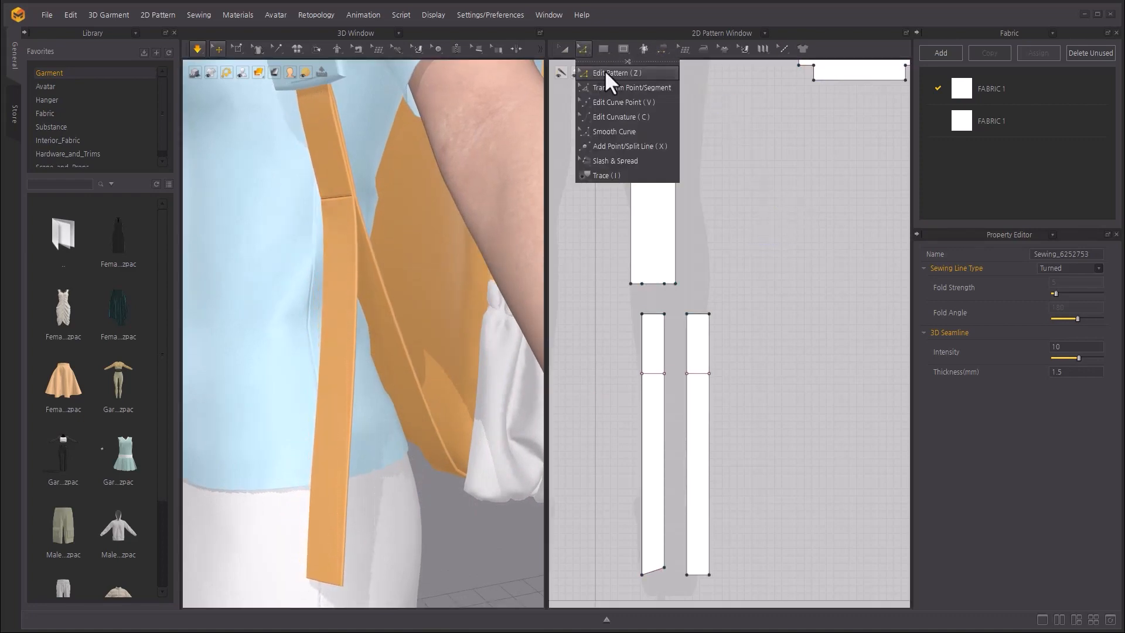
{"action": "left_click", "coordinate": [610, 117]}
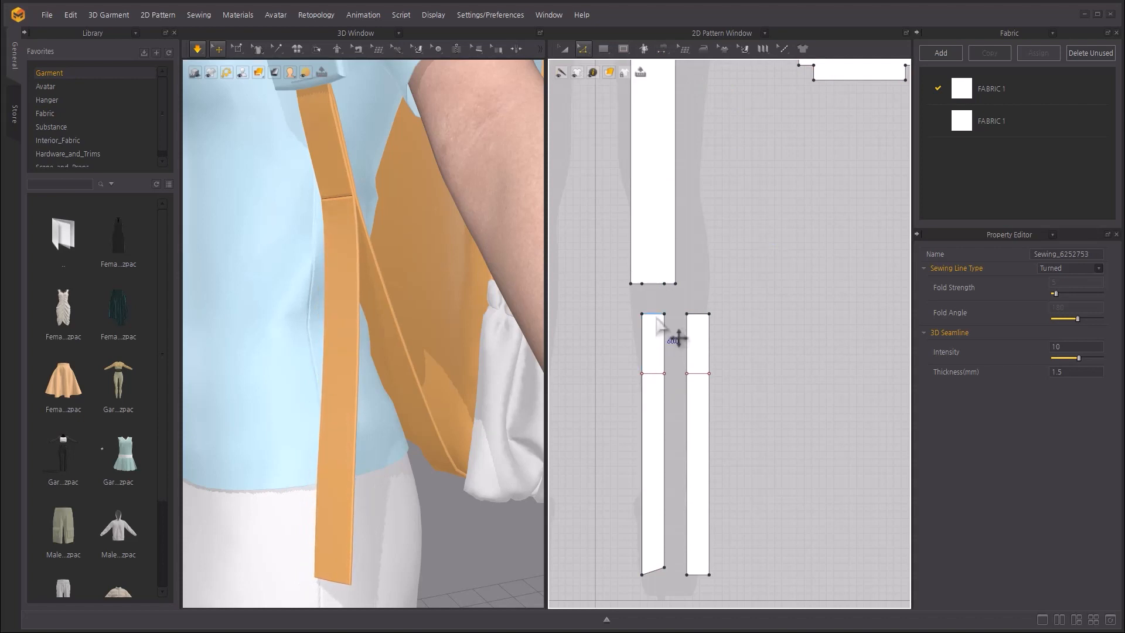
{"action": "left_click", "coordinate": [657, 316]}
{"action": "left_click", "coordinate": [701, 315], "text": "shift"}
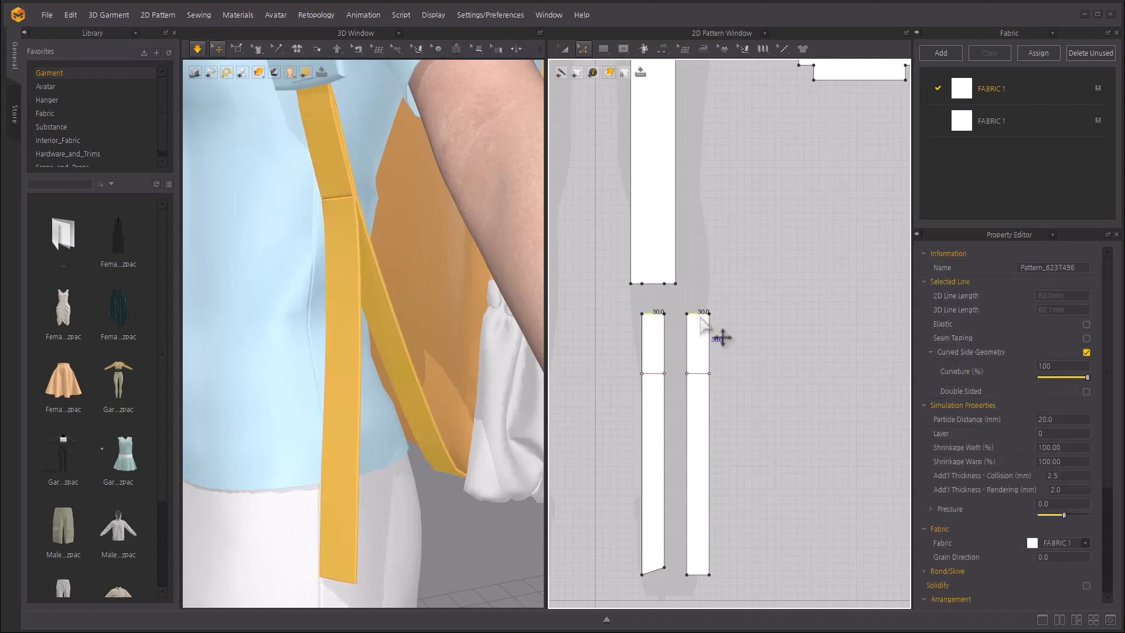
{"action": "right_click", "coordinate": [701, 317]}
{"action": "left_click", "coordinate": [772, 407]}
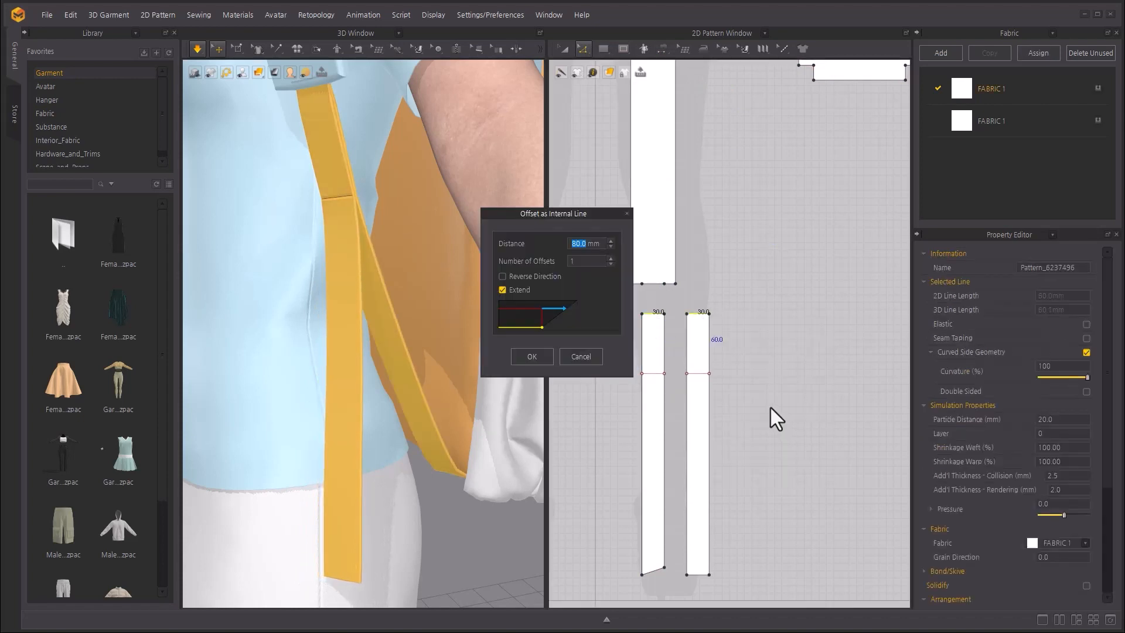
{"action": "type", "text": "120"}
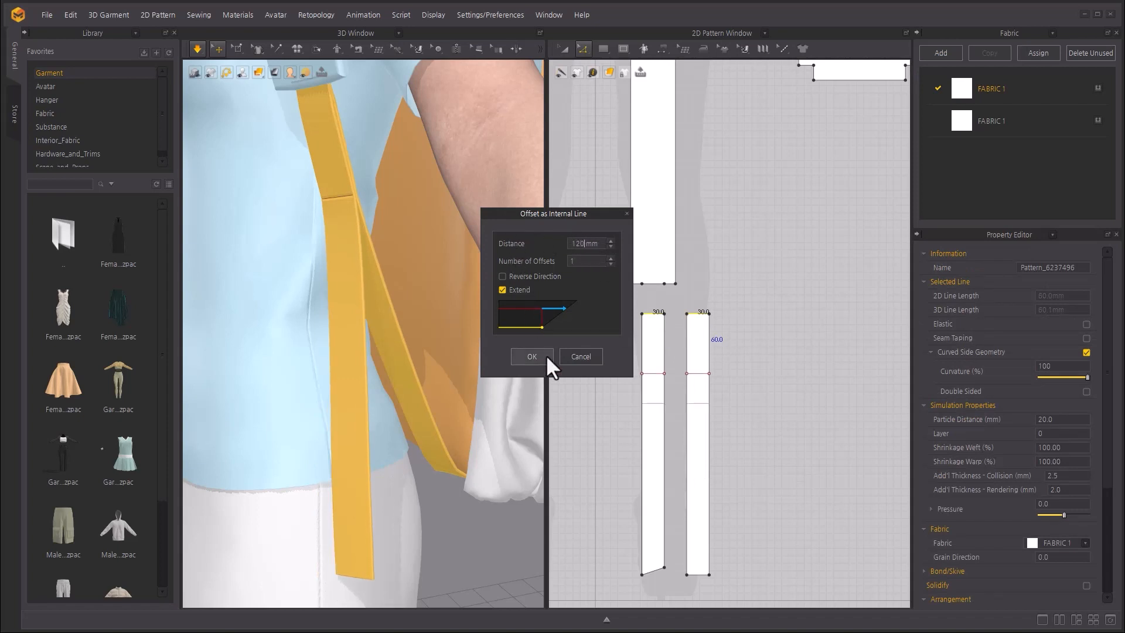
{"action": "left_click", "coordinate": [531, 356]}
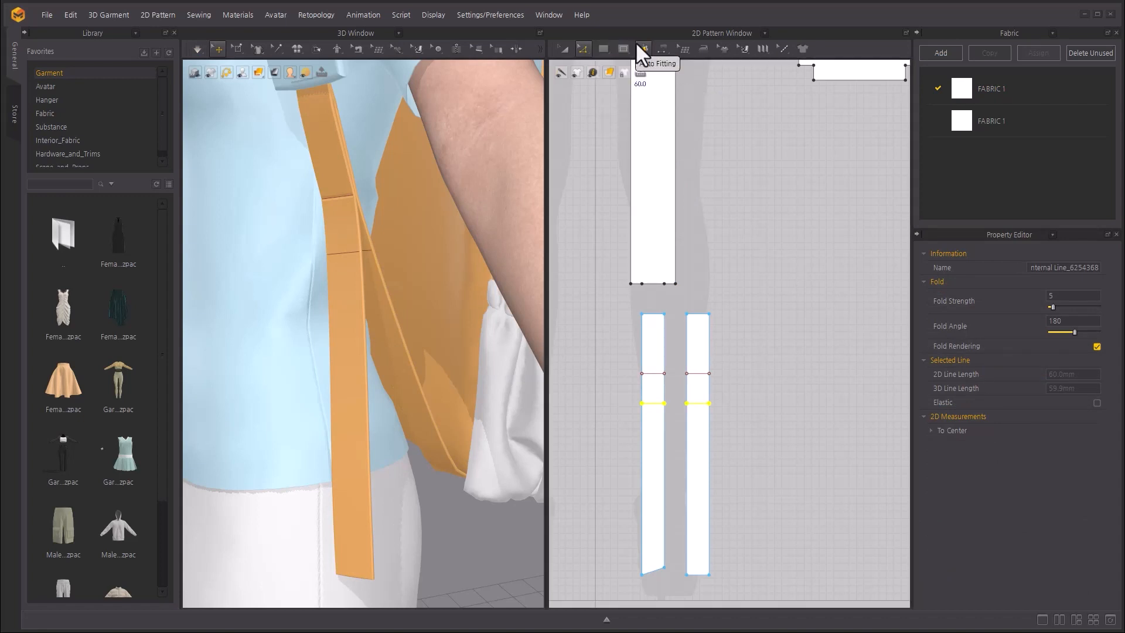
Sew the two 120 mm internal lines together with Segment Sewing and simulate the joined strips.
{"action": "mouse_move", "coordinate": [660, 51]}
{"action": "left_click", "coordinate": [697, 85]}
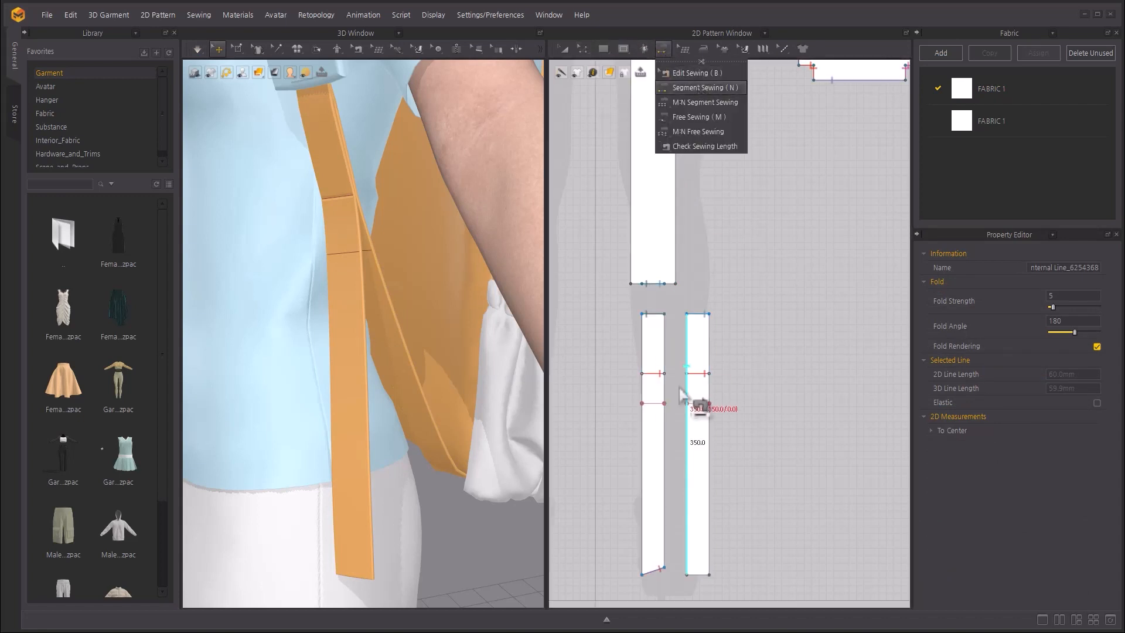
{"action": "left_click", "coordinate": [653, 405]}
{"action": "left_click", "coordinate": [693, 404]}
{"action": "right_click_drag", "start_coordinate": [388, 305], "coordinate": [361, 321]}
{"action": "scroll", "coordinate": [369, 294], "scroll_direction": "up", "scroll_amount": 4}
{"action": "key", "text": "a"}
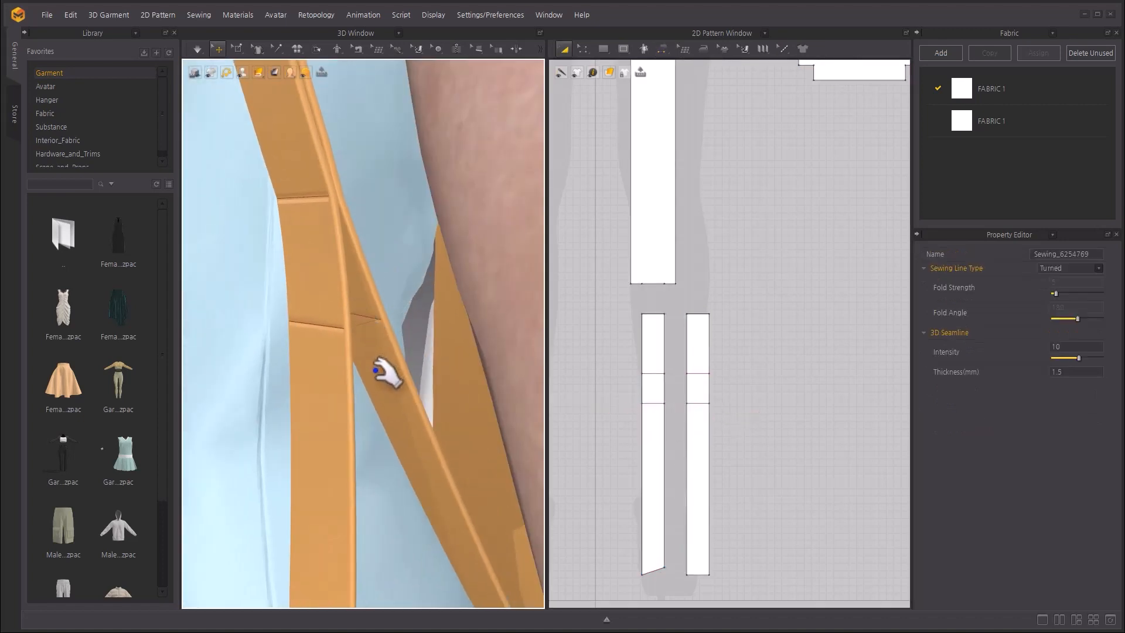
{"action": "key", "text": "space"}
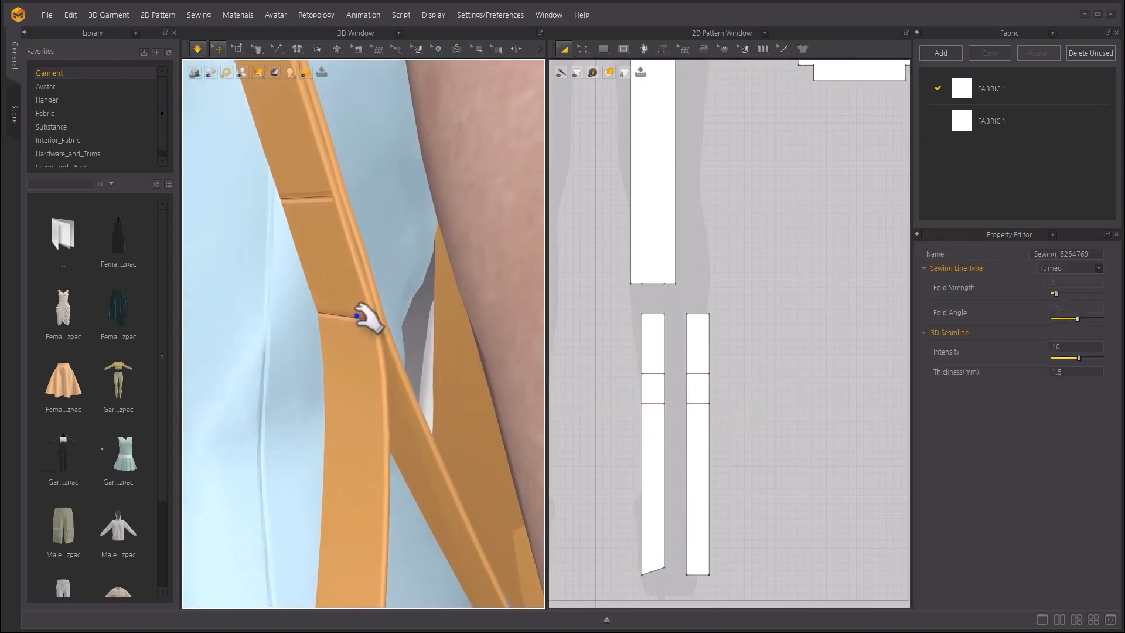
{"action": "key", "text": "space"}
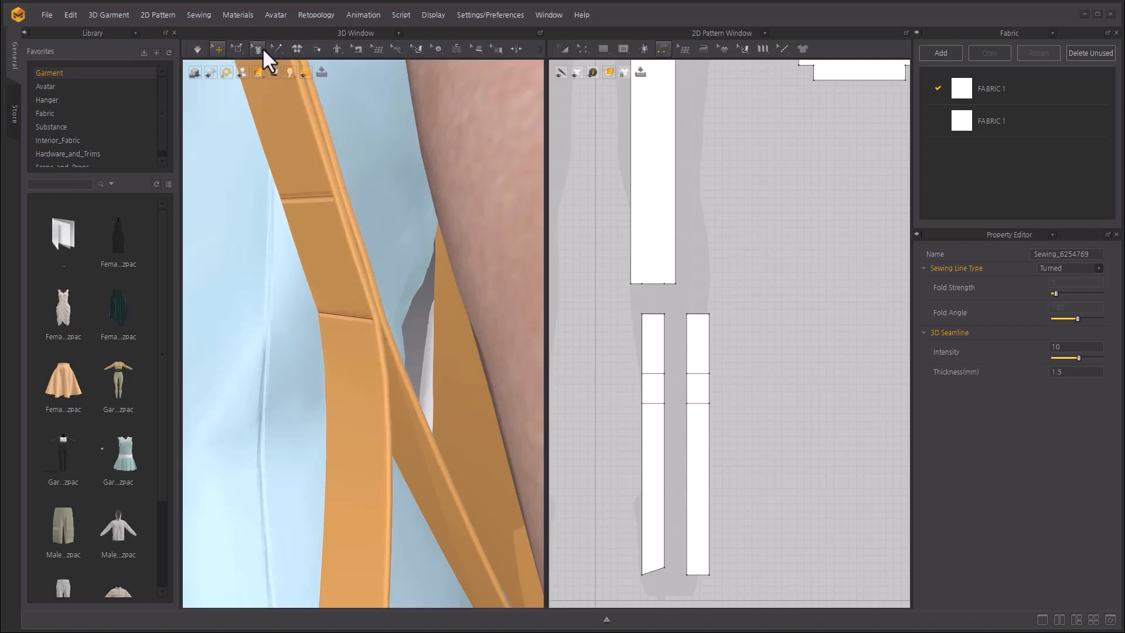
Box-pin both narrow strips above, between and below the two seams, and adjust the middle pinned area in 3D.
{"action": "mouse_move", "coordinate": [241, 48]}
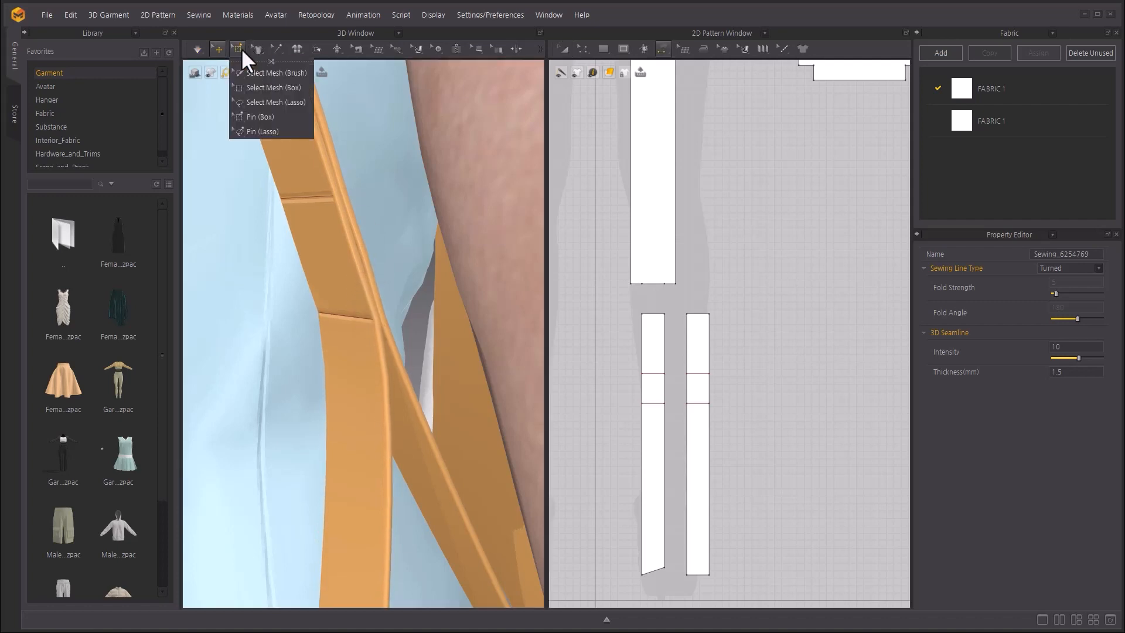
{"action": "left_click", "coordinate": [241, 48]}
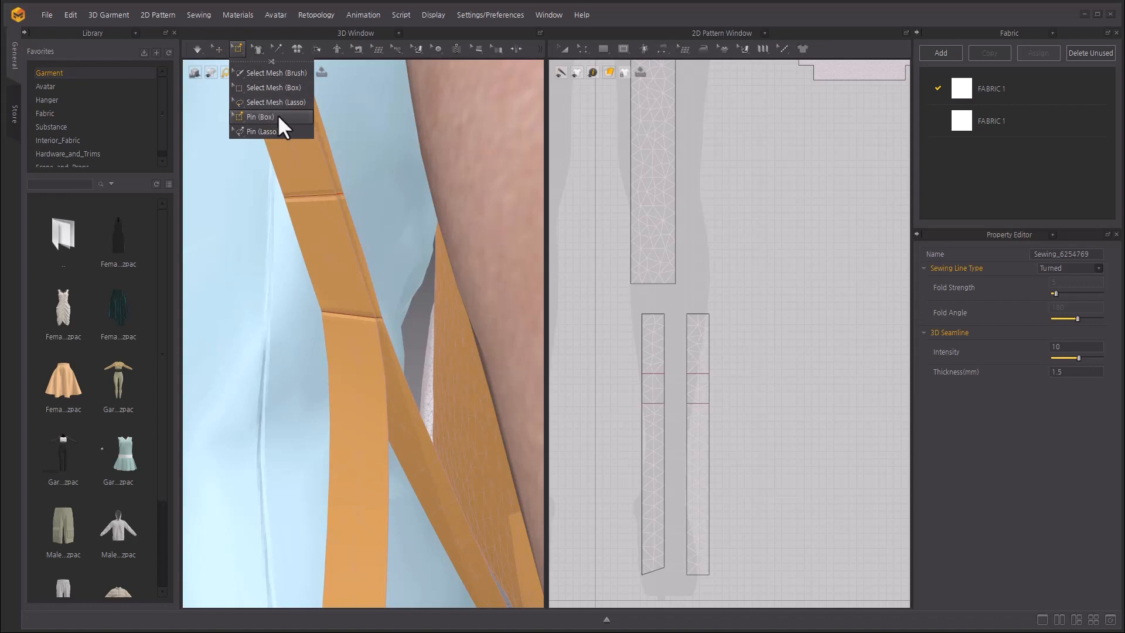
{"action": "left_click", "coordinate": [278, 115]}
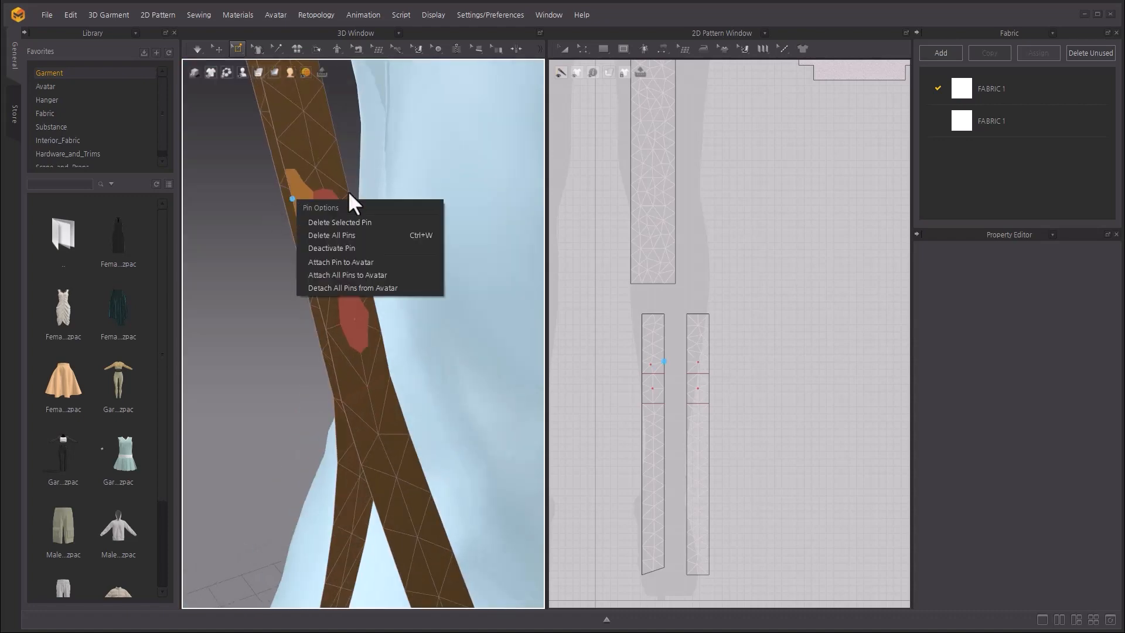
{"action": "left_click", "coordinate": [360, 204]}
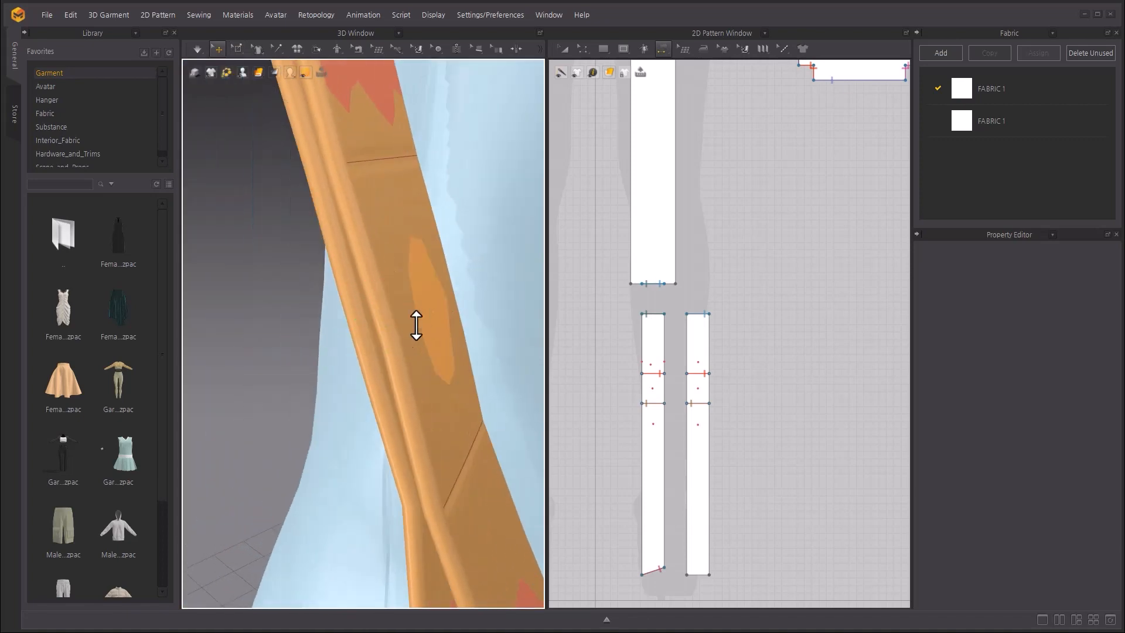
{"action": "left_click", "coordinate": [416, 326]}
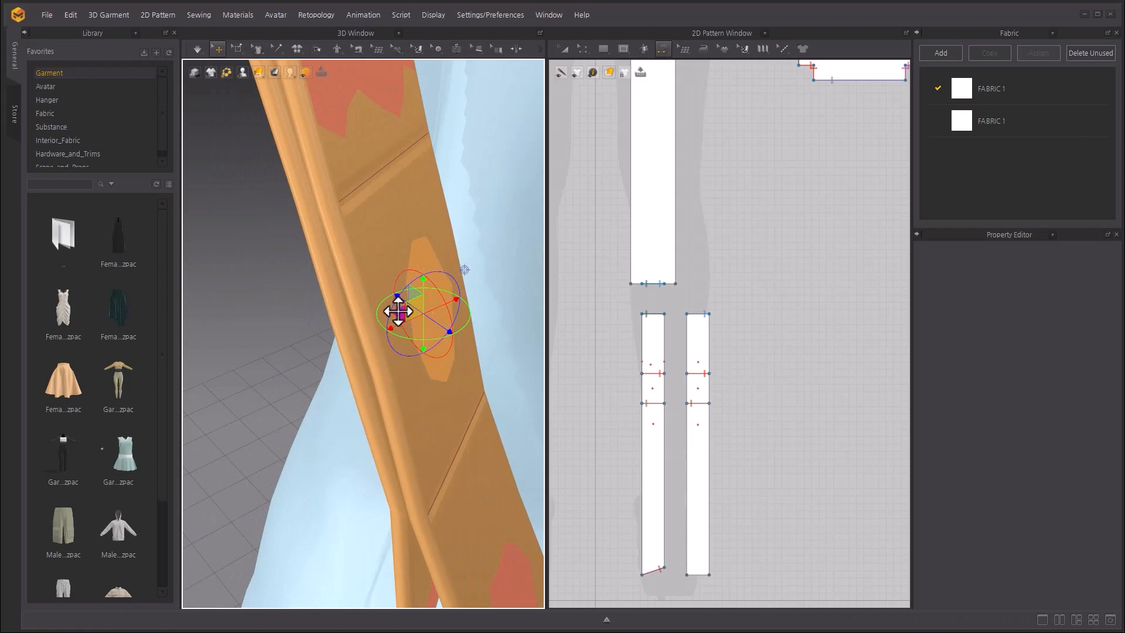
{"action": "right_click", "coordinate": [329, 297]}
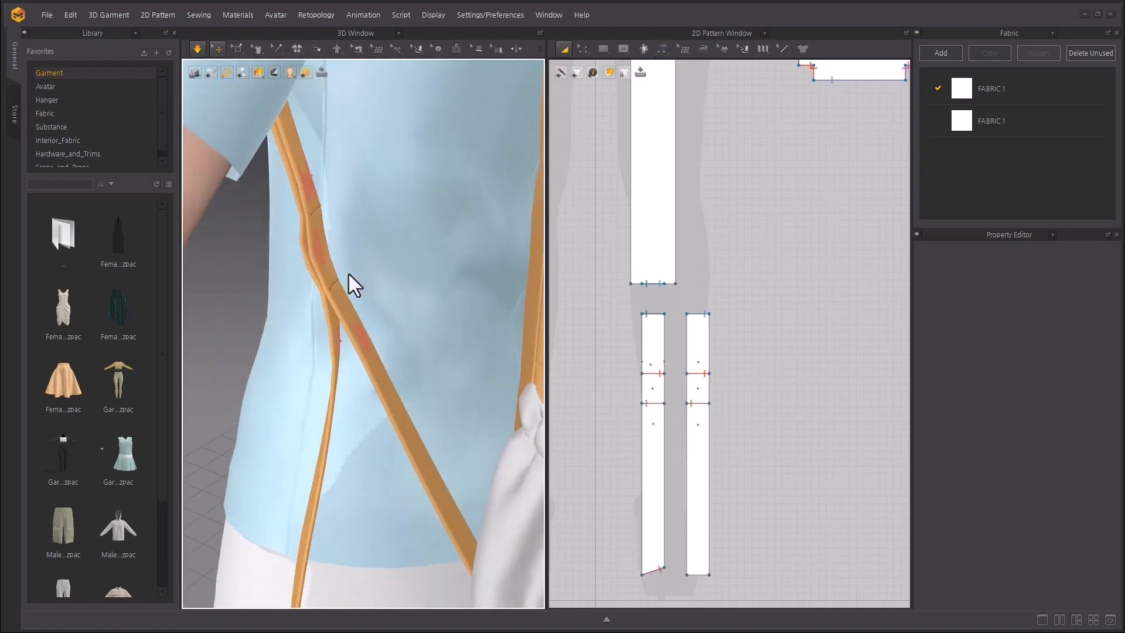
Run the simulation and adjust the pinned areas to shape the backpack's webbing strap where it folds.
{"action": "scroll", "coordinate": [348, 272], "scroll_direction": "up", "scroll_amount": 3}
{"action": "left_click_drag", "start_coordinate": [297, 260], "coordinate": [298, 232]}
{"action": "key", "text": "space"}
{"action": "left_click", "coordinate": [341, 341]}
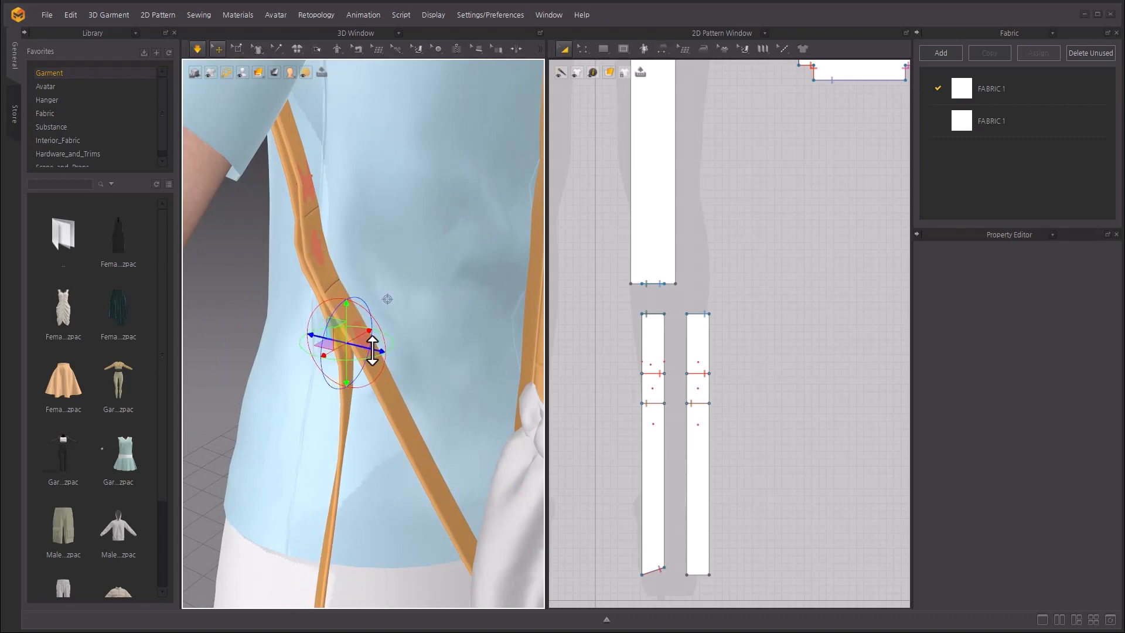
{"action": "key", "text": "space"}
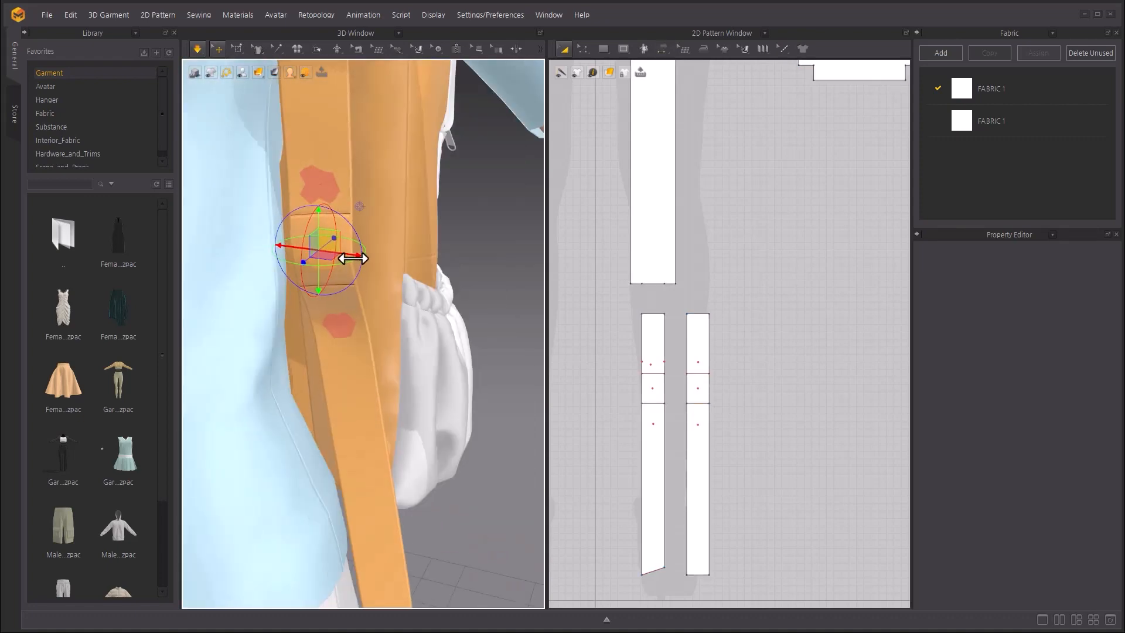
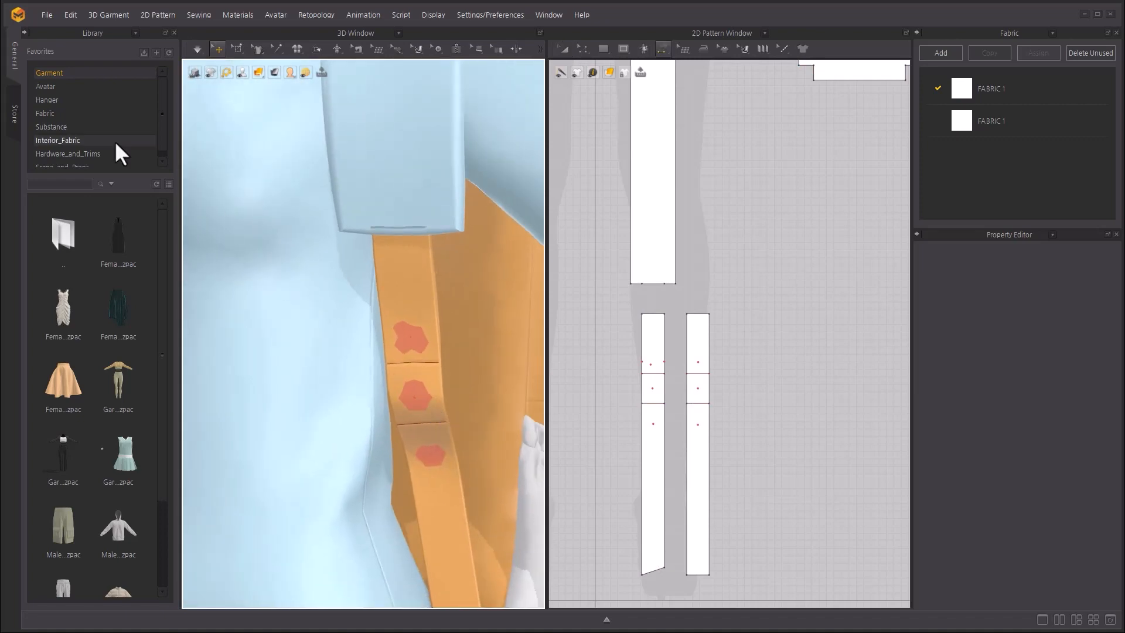
Import the buckle from the Hardware_and_Trims library as a Trim object with load type Add.
{"action": "left_click", "coordinate": [123, 155]}
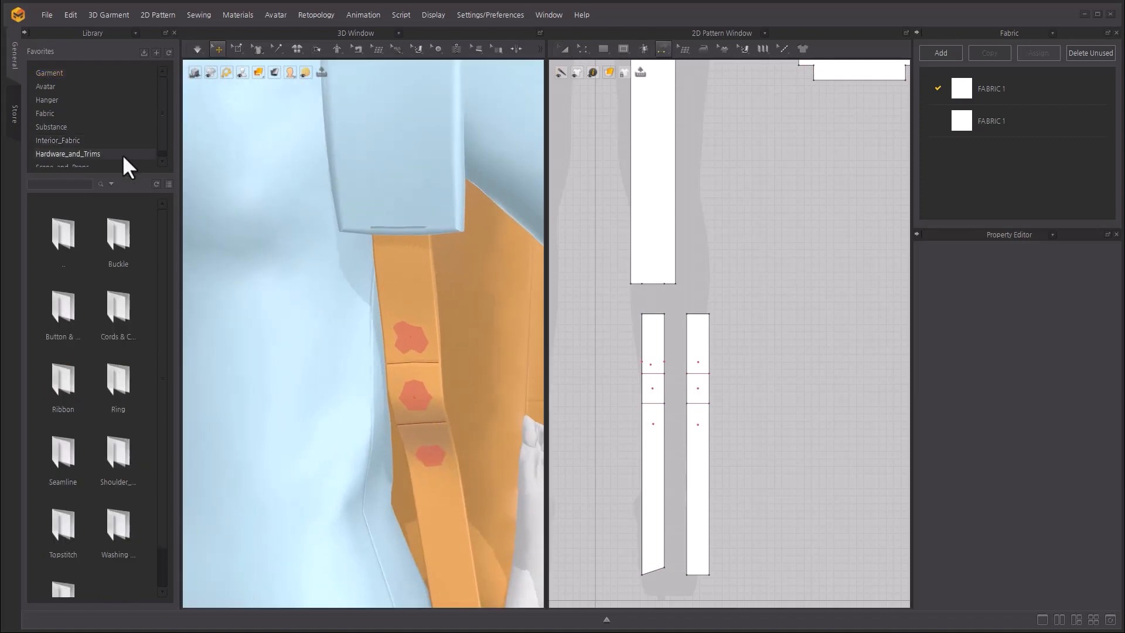
{"action": "double_click", "coordinate": [135, 216]}
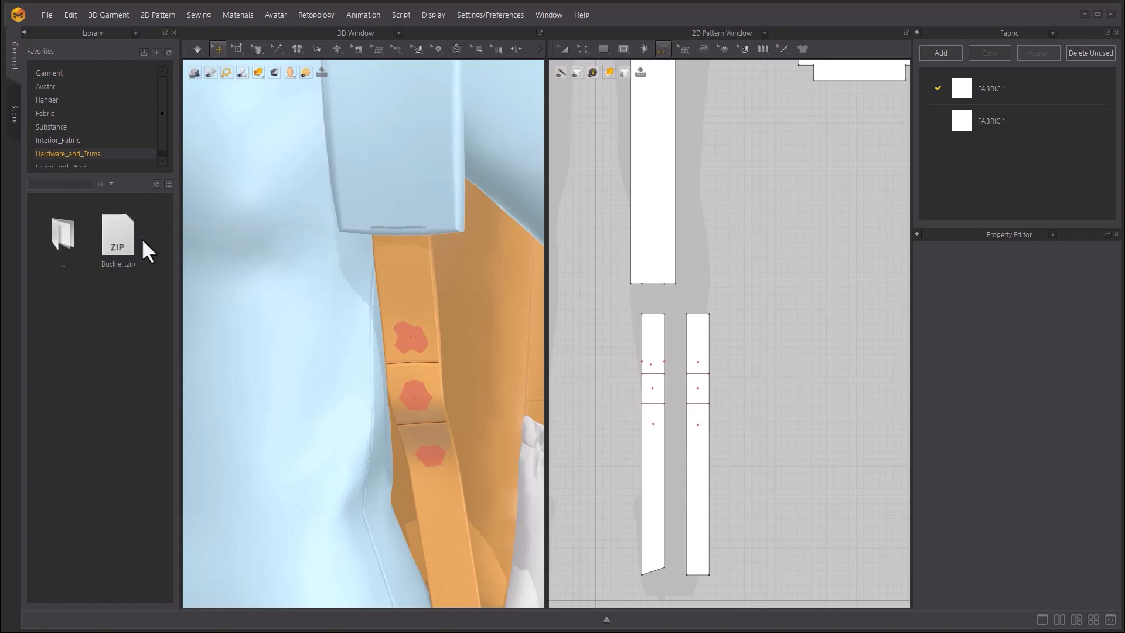
{"action": "double_click", "coordinate": [134, 238]}
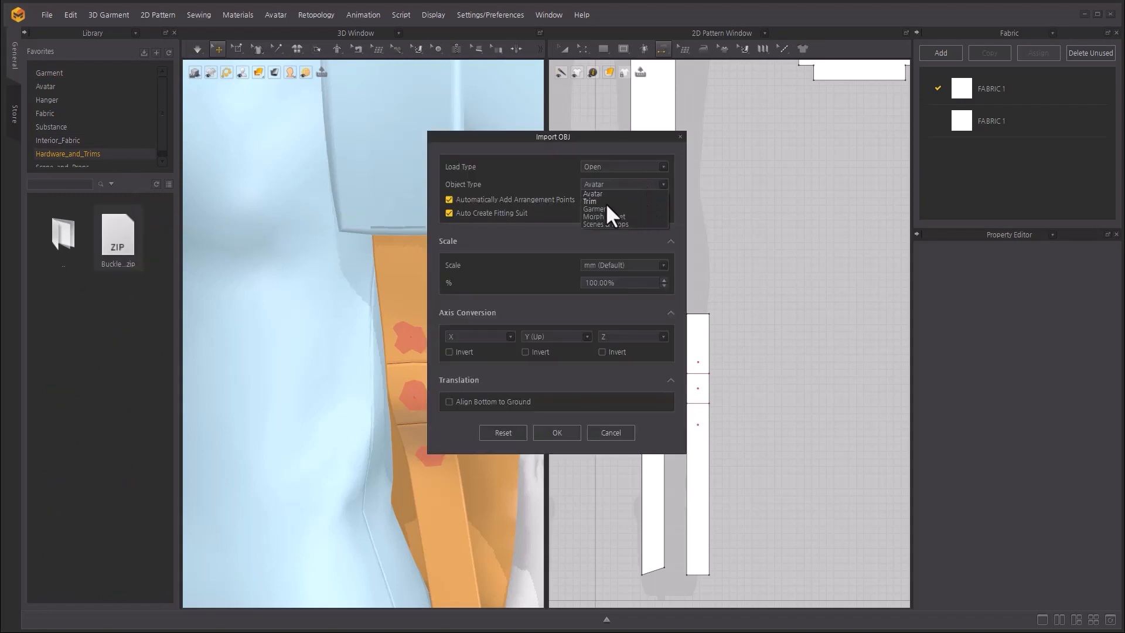
{"action": "left_click", "coordinate": [588, 198]}
{"action": "left_click", "coordinate": [623, 174]}
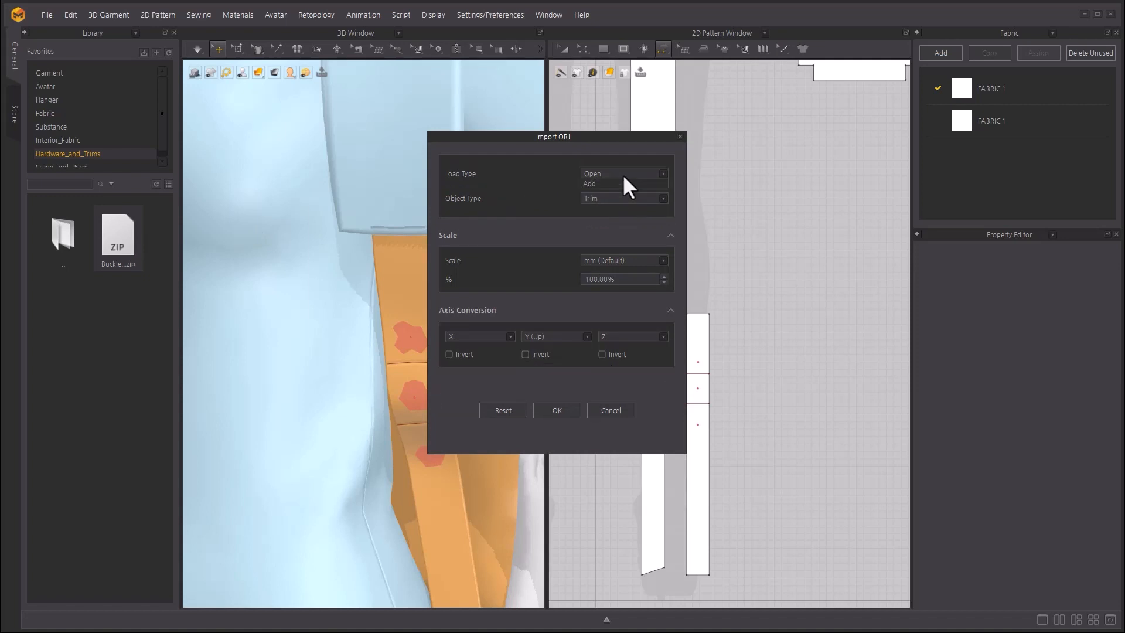
{"action": "left_click", "coordinate": [620, 187]}
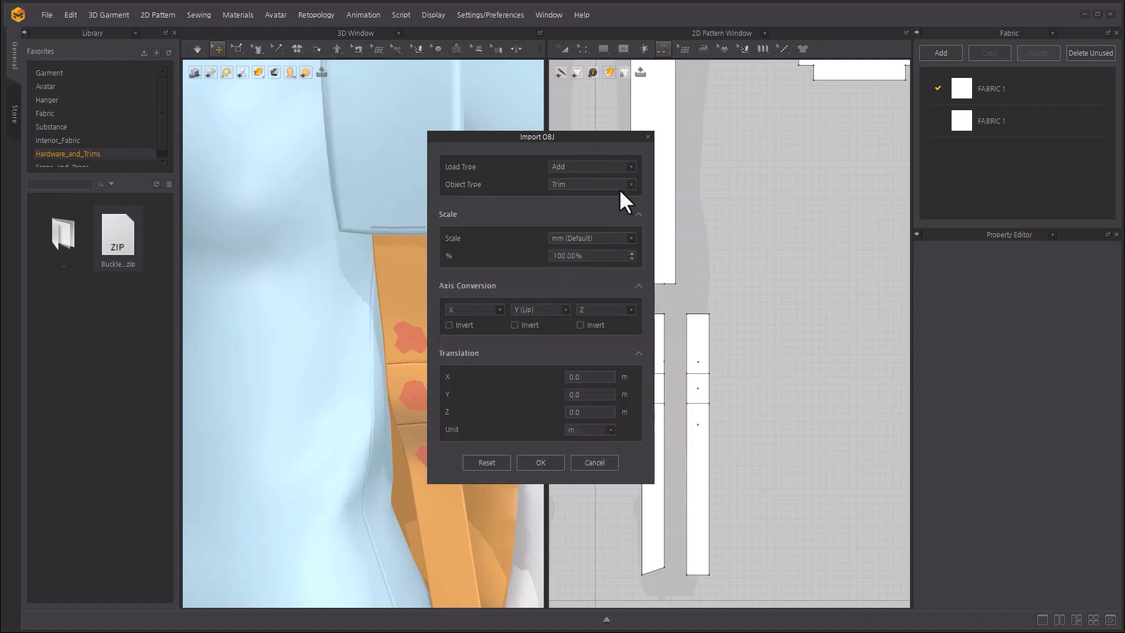
{"action": "left_click", "coordinate": [542, 462]}
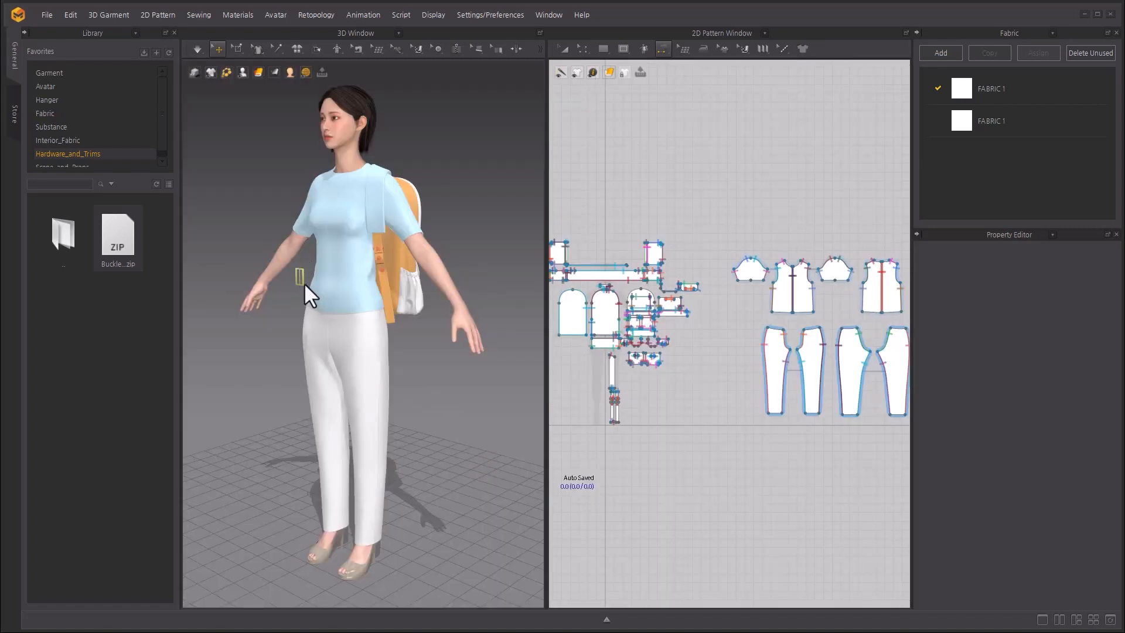
Stretch the imported buckle along its depth to a Z scale of about 4.5 mm.
{"action": "right_click_drag", "start_coordinate": [306, 284], "coordinate": [352, 293]}
{"action": "scroll", "coordinate": [324, 213], "scroll_direction": "up", "scroll_amount": 3}
{"action": "scroll", "coordinate": [365, 353], "scroll_direction": "up", "scroll_amount": 3}
{"action": "middle_click_drag", "start_coordinate": [325, 213], "coordinate": [388, 380]}
{"action": "scroll", "coordinate": [389, 384], "scroll_direction": "up", "scroll_amount": 2}
{"action": "left_click", "coordinate": [395, 401]}
{"action": "right_click_drag", "start_coordinate": [422, 407], "coordinate": [439, 401]}
{"action": "left_click_drag", "start_coordinate": [423, 364], "coordinate": [398, 369]}
{"action": "key", "text": "r"}
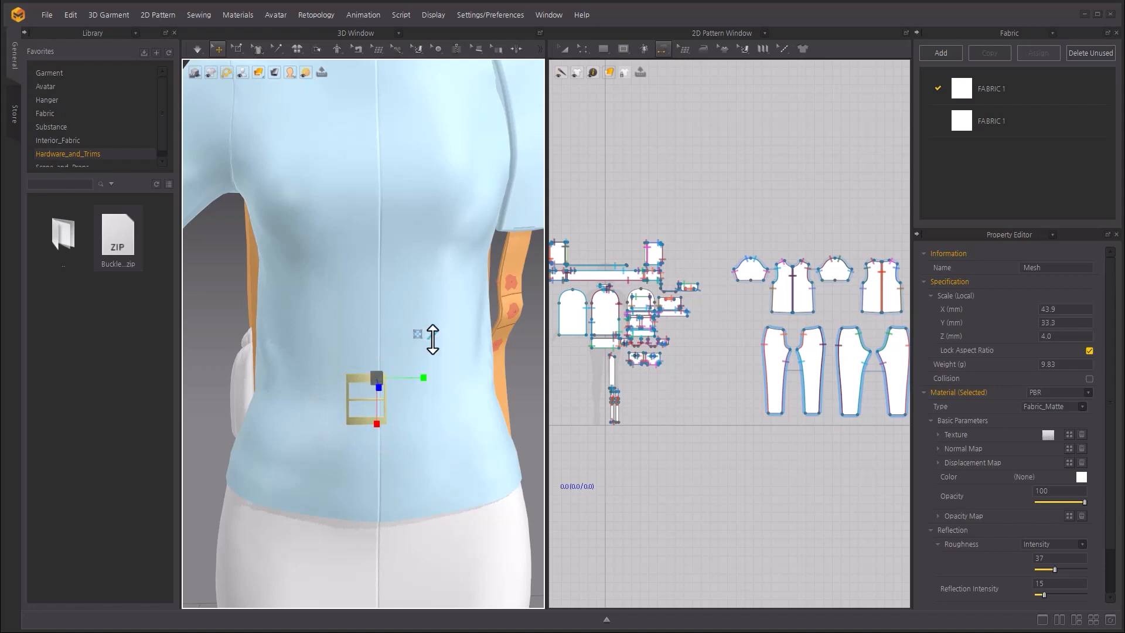
{"action": "right_click_drag", "start_coordinate": [381, 417], "coordinate": [332, 399]}
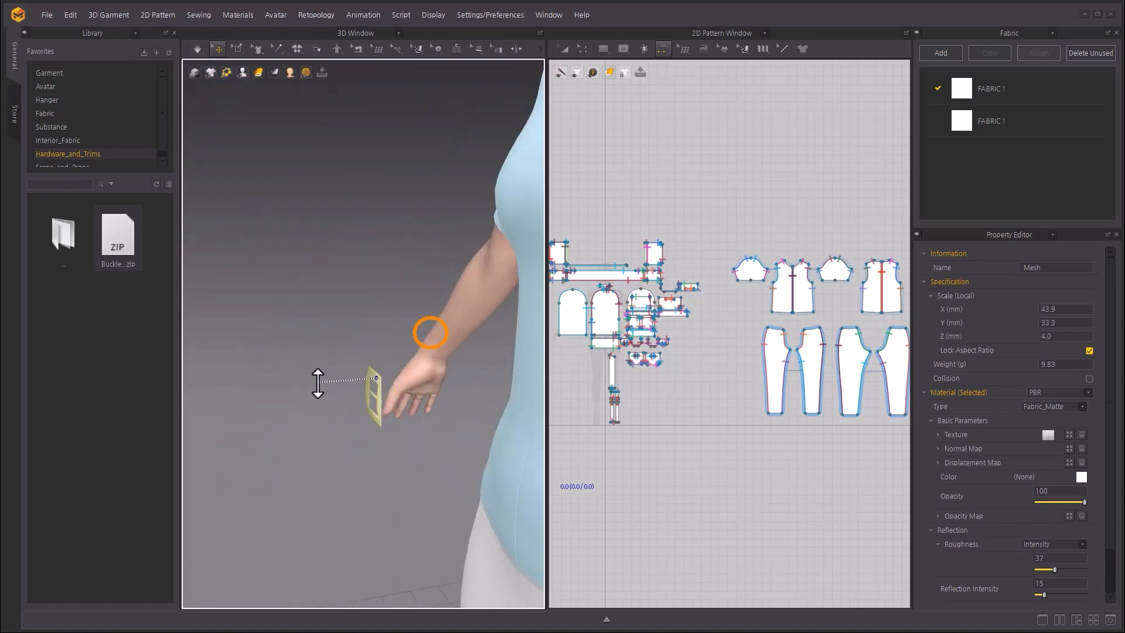
{"action": "left_click_drag", "start_coordinate": [321, 385], "coordinate": [319, 385]}
{"action": "right_click_drag", "start_coordinate": [320, 385], "coordinate": [505, 360]}
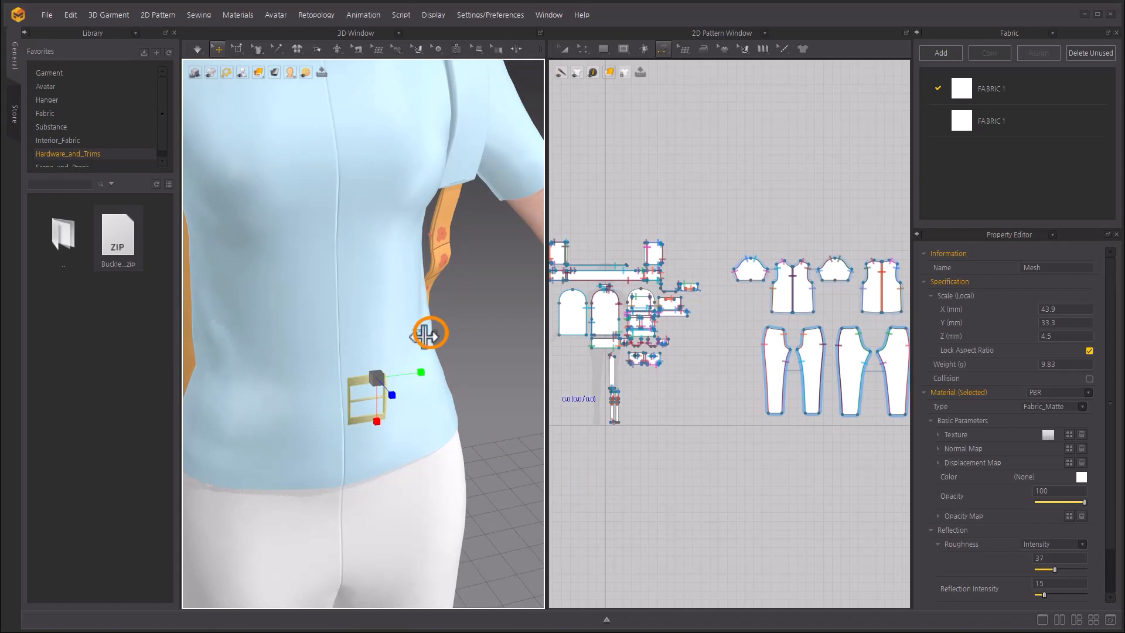
Move the buckle from the front of the avatar onto the middle section of the webbing strap.
{"action": "left_click_drag", "start_coordinate": [391, 394], "coordinate": [379, 383]}
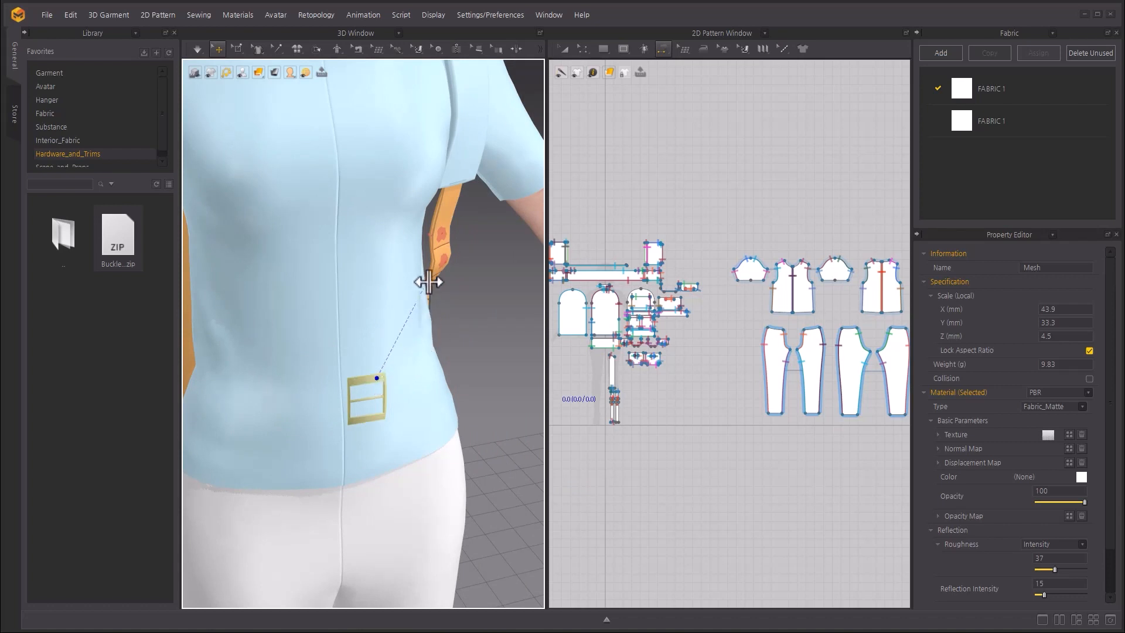
{"action": "left_click", "coordinate": [447, 243]}
{"action": "right_click_drag", "start_coordinate": [256, 296], "coordinate": [149, 327]}
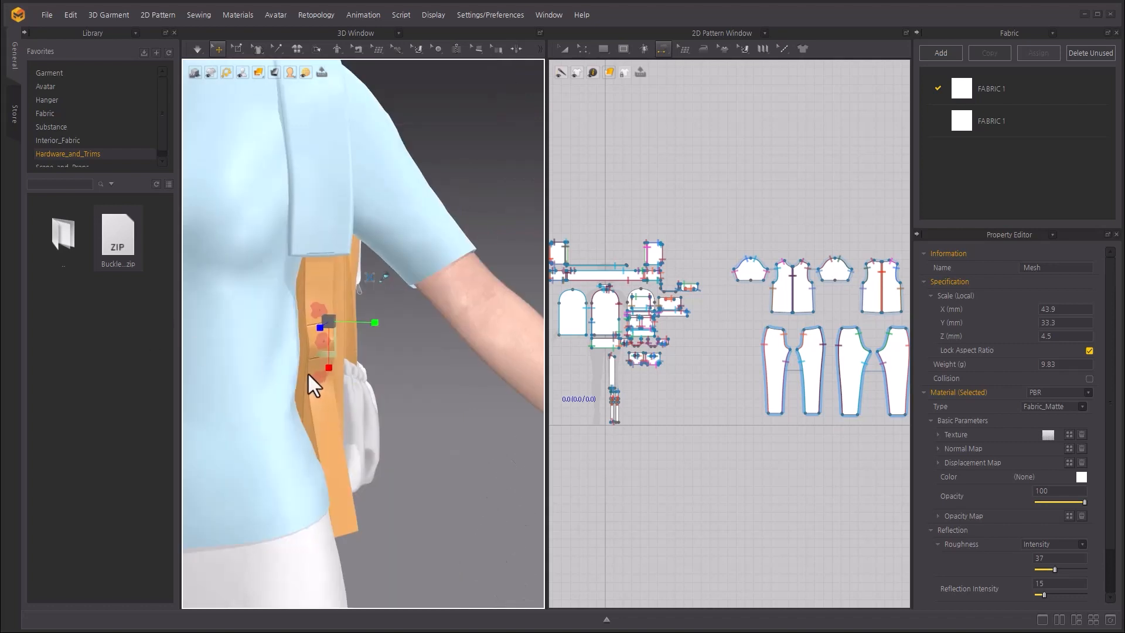
{"action": "scroll", "coordinate": [308, 372], "scroll_direction": "up", "scroll_amount": 8}
{"action": "right_click_drag", "start_coordinate": [283, 261], "coordinate": [334, 373]}
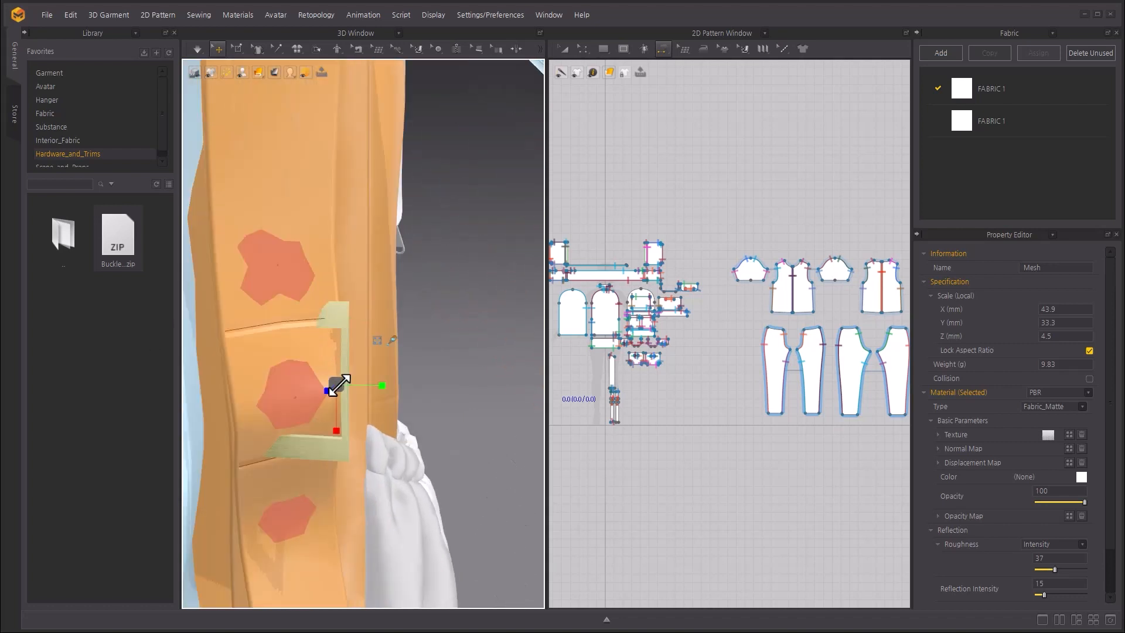
{"action": "left_click_drag", "start_coordinate": [336, 384], "coordinate": [365, 397]}
{"action": "left_click", "coordinate": [368, 345]}
{"action": "mouse_move", "coordinate": [356, 403]}
{"action": "right_mouse_down"}
{"action": "mouse_move", "coordinate": [344, 399]}
{"action": "mouse_move", "coordinate": [371, 402]}
{"action": "mouse_move", "coordinate": [371, 387]}
{"action": "right_mouse_up"}
{"action": "left_click_drag", "start_coordinate": [369, 382], "coordinate": [394, 380]}
{"action": "right_click_drag", "start_coordinate": [394, 380], "coordinate": [387, 380]}
Rotate and enlarge the buckle to about 48.5 × 37.6 × 5.0 mm so it frames the strap's middle section.
{"action": "left_click", "coordinate": [310, 448]}
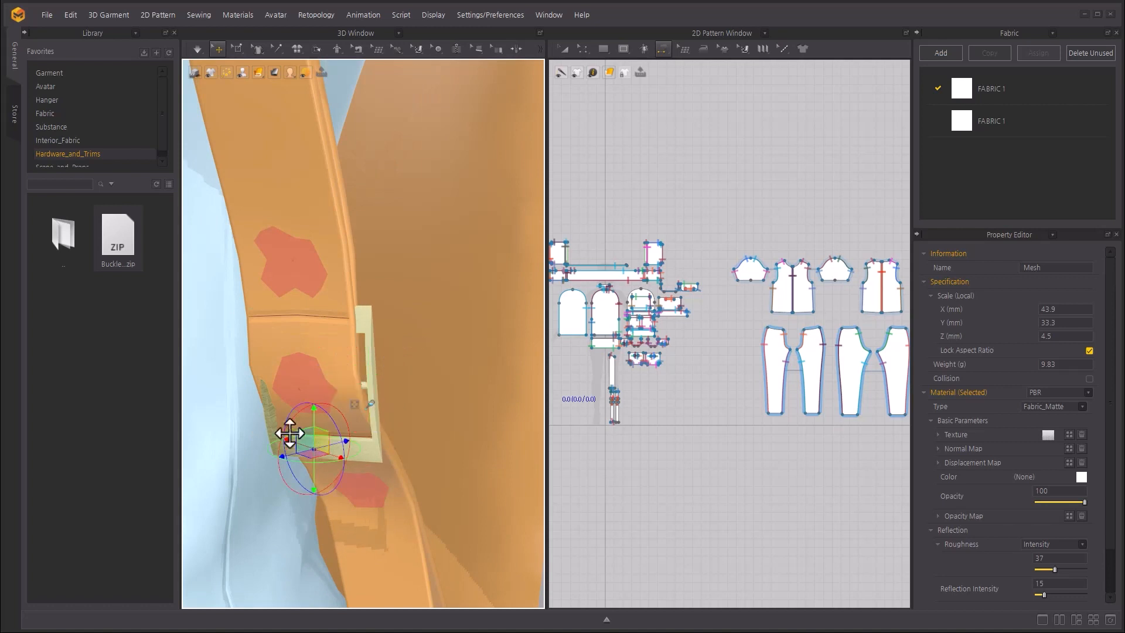
{"action": "left_click_drag", "start_coordinate": [289, 434], "coordinate": [282, 432]}
{"action": "right_click_drag", "start_coordinate": [372, 426], "coordinate": [334, 434]}
{"action": "left_click_drag", "start_coordinate": [324, 445], "coordinate": [320, 444]}
{"action": "left_click", "coordinate": [333, 309]}
{"action": "right_click_drag", "start_coordinate": [352, 299], "coordinate": [408, 287]}
{"action": "left_click_drag", "start_coordinate": [398, 330], "coordinate": [409, 327]}
{"action": "left_click", "coordinate": [261, 332]}
{"action": "right_click_drag", "start_coordinate": [261, 332], "coordinate": [291, 335]}
{"action": "left_click", "coordinate": [303, 334]}
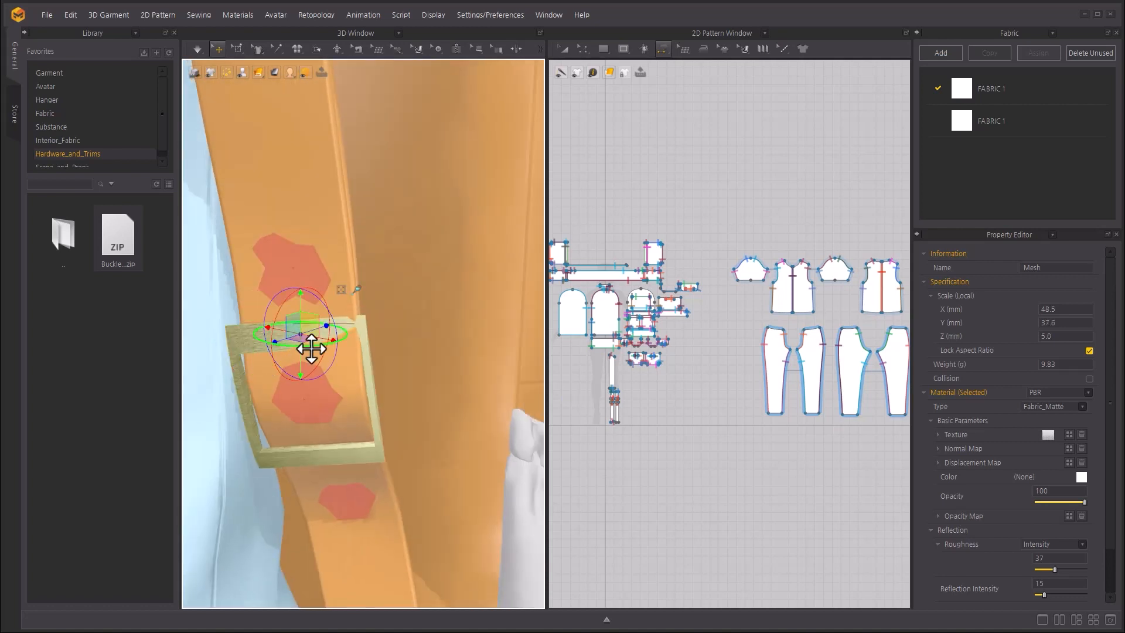
Fine-tune the buckle's position and tilt so it follows the strap's slant.
{"action": "left_click_drag", "start_coordinate": [311, 352], "coordinate": [306, 351]}
{"action": "right_click_drag", "start_coordinate": [306, 352], "coordinate": [262, 316]}
{"action": "left_click_drag", "start_coordinate": [266, 306], "coordinate": [272, 297]}
{"action": "right_click_drag", "start_coordinate": [275, 298], "coordinate": [391, 348]}
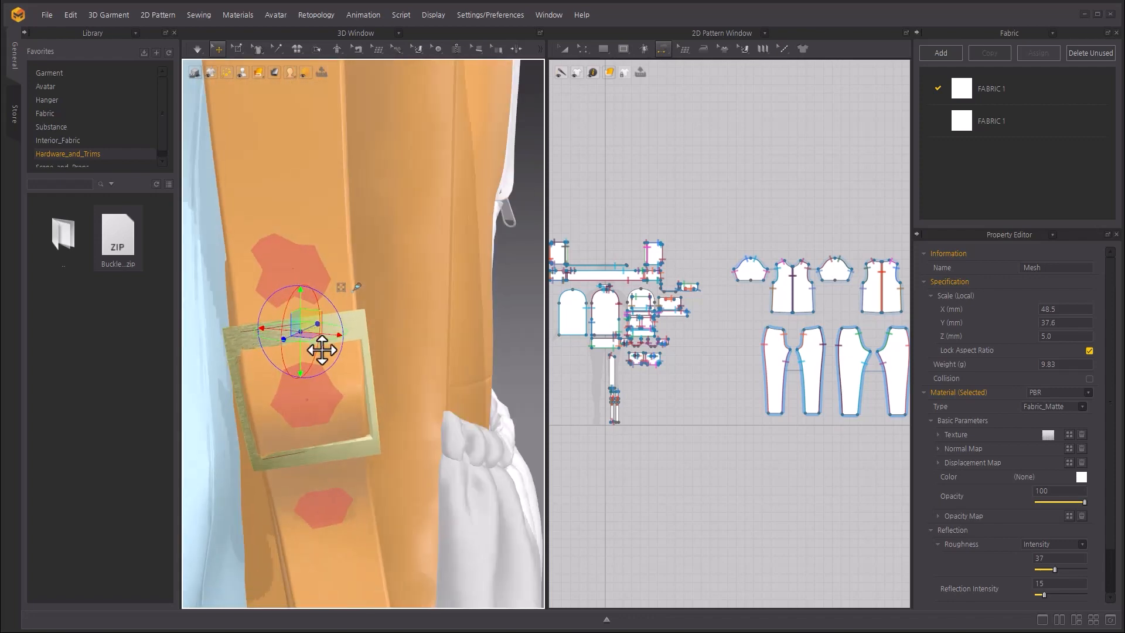
Delete all pins that hold the strap around the buckle.
{"action": "right_click_drag", "start_coordinate": [329, 332], "coordinate": [326, 264]}
{"action": "left_click", "coordinate": [326, 264]}
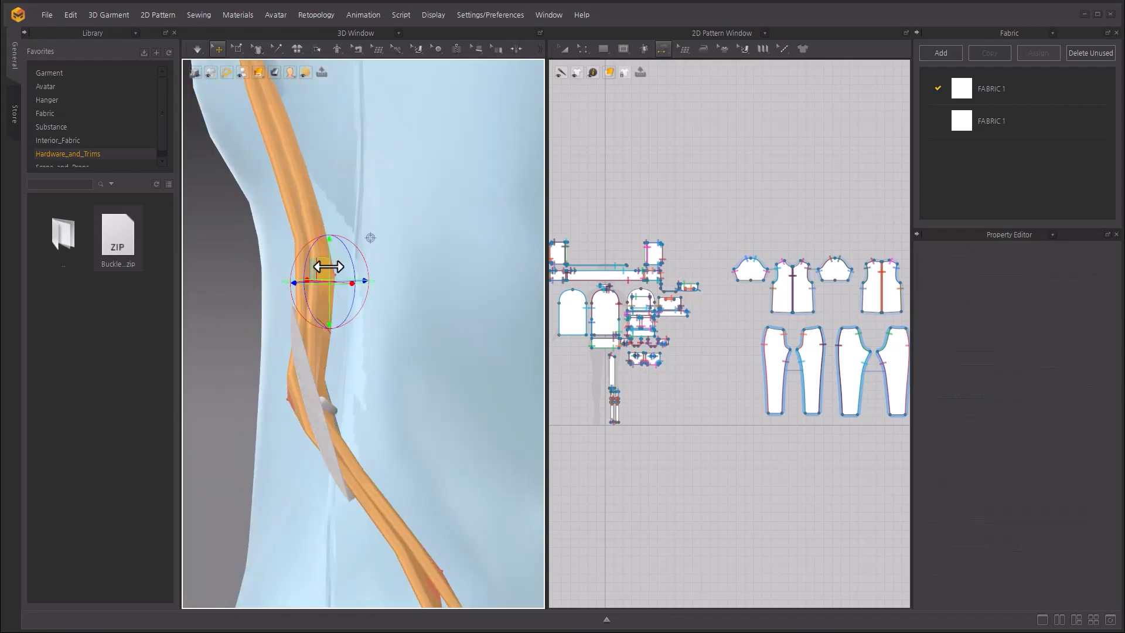
{"action": "right_click", "coordinate": [328, 266]}
{"action": "left_click", "coordinate": [385, 303]}
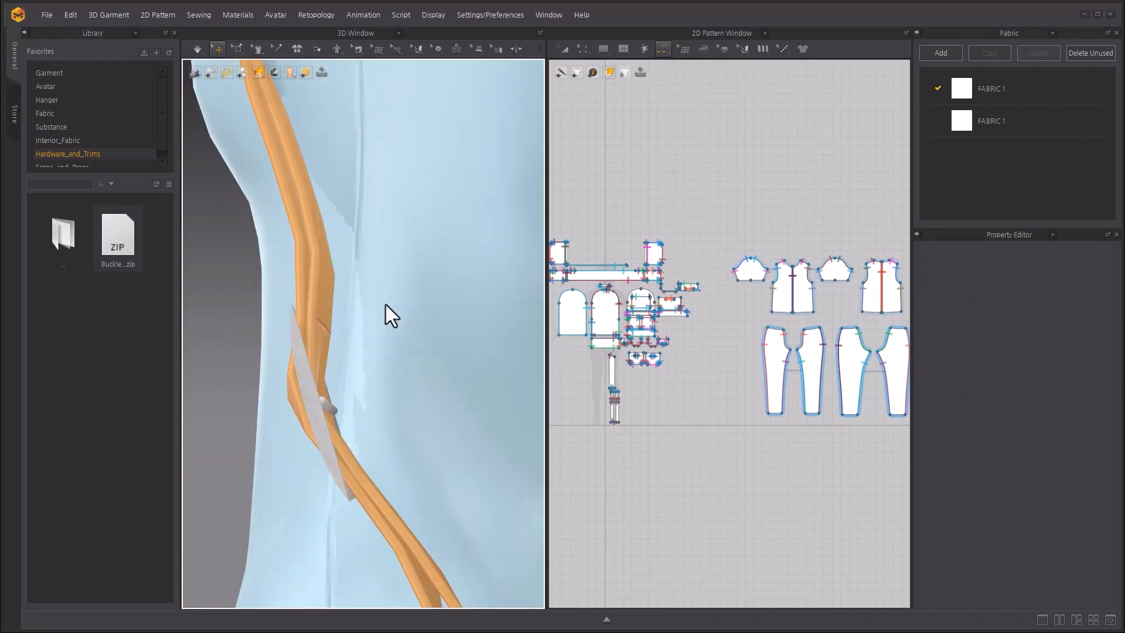
{"action": "right_click_drag", "start_coordinate": [285, 380], "coordinate": [238, 393]}
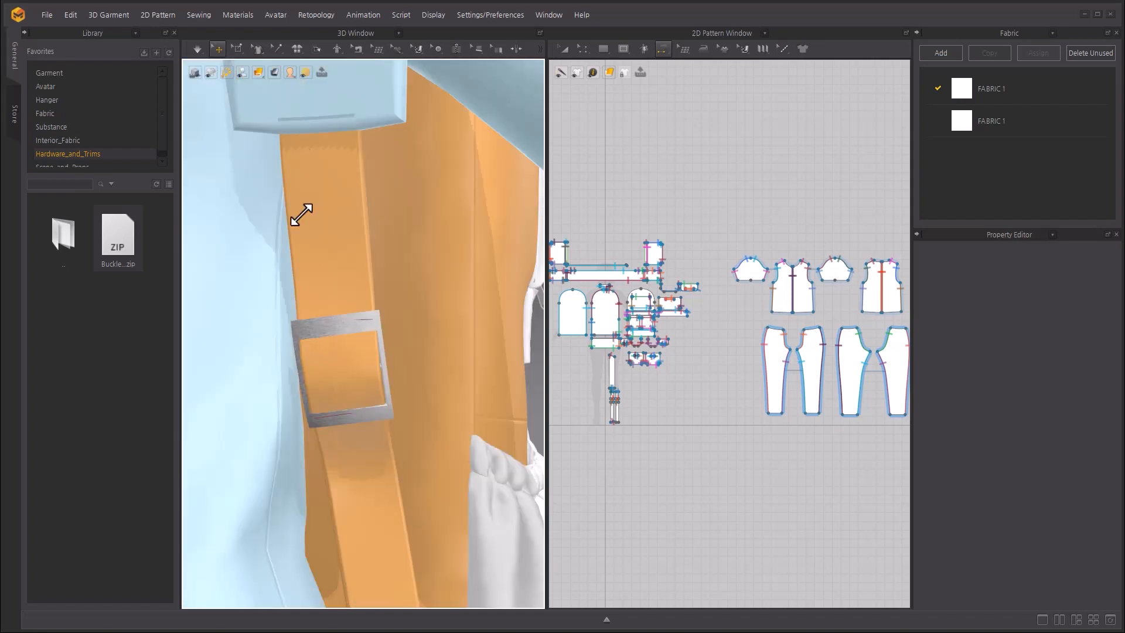
Pin the strap's mesh around the buckle with the Pin (Lasso) tool.
{"action": "left_click", "coordinate": [239, 49]}
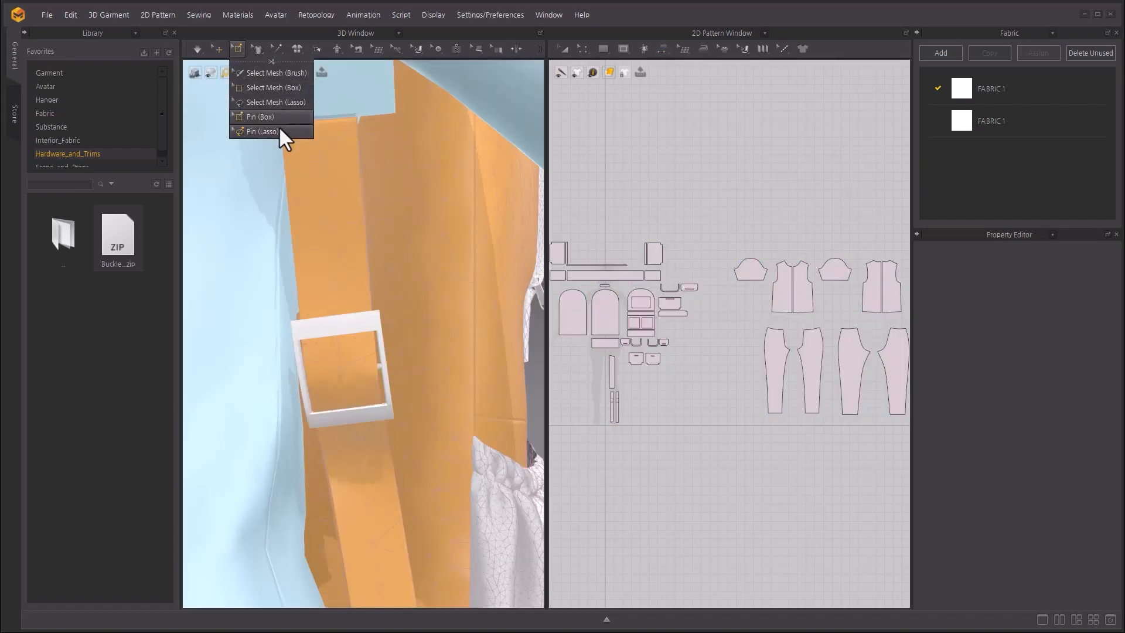
{"action": "right_click_drag", "start_coordinate": [288, 319], "coordinate": [216, 267]}
{"action": "mouse_move", "coordinate": [215, 262]}
{"action": "left_mouse_down"}
{"action": "mouse_move", "coordinate": [236, 418]}
{"action": "mouse_move", "coordinate": [183, 380]}
{"action": "left_mouse_up"}
{"action": "scroll", "coordinate": [316, 395], "scroll_direction": "down", "scroll_amount": 5}
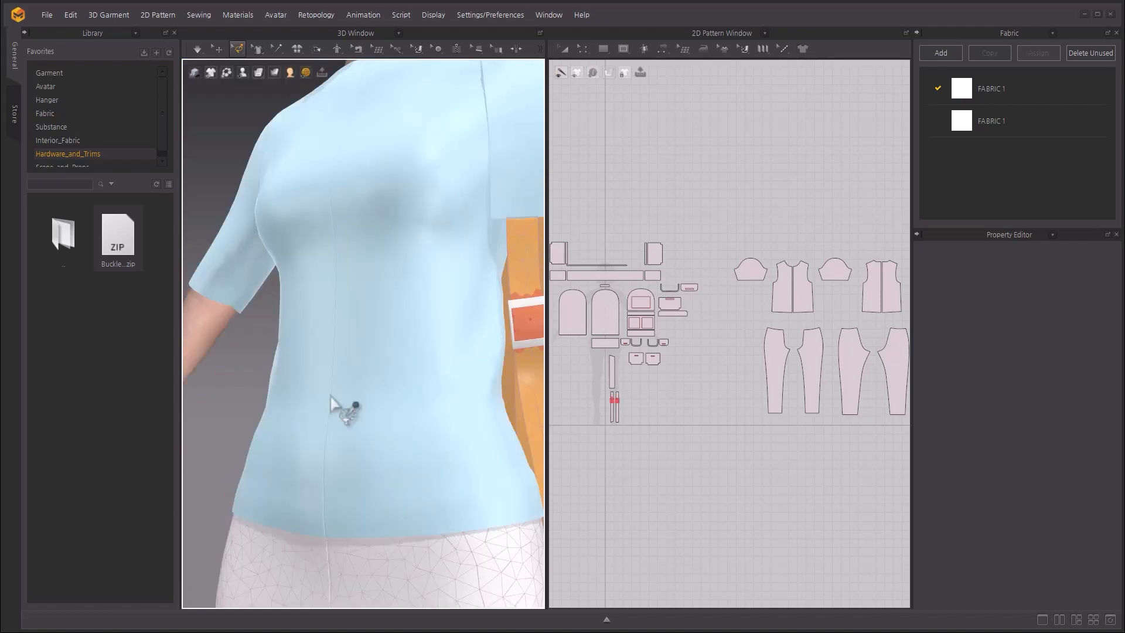
Check the strap around the buckle and remove every lasso-made pin with Delete All Pins.
{"action": "right_click_drag", "start_coordinate": [339, 402], "coordinate": [372, 427]}
{"action": "key", "text": "q"}
{"action": "scroll", "coordinate": [372, 427], "scroll_direction": "up", "scroll_amount": 4}
{"action": "left_click", "coordinate": [475, 566]}
{"action": "right_click_drag", "start_coordinate": [476, 565], "coordinate": [385, 572]}
{"action": "left_click", "coordinate": [328, 269]}
{"action": "scroll", "coordinate": [446, 299], "scroll_direction": "up", "scroll_amount": 5}
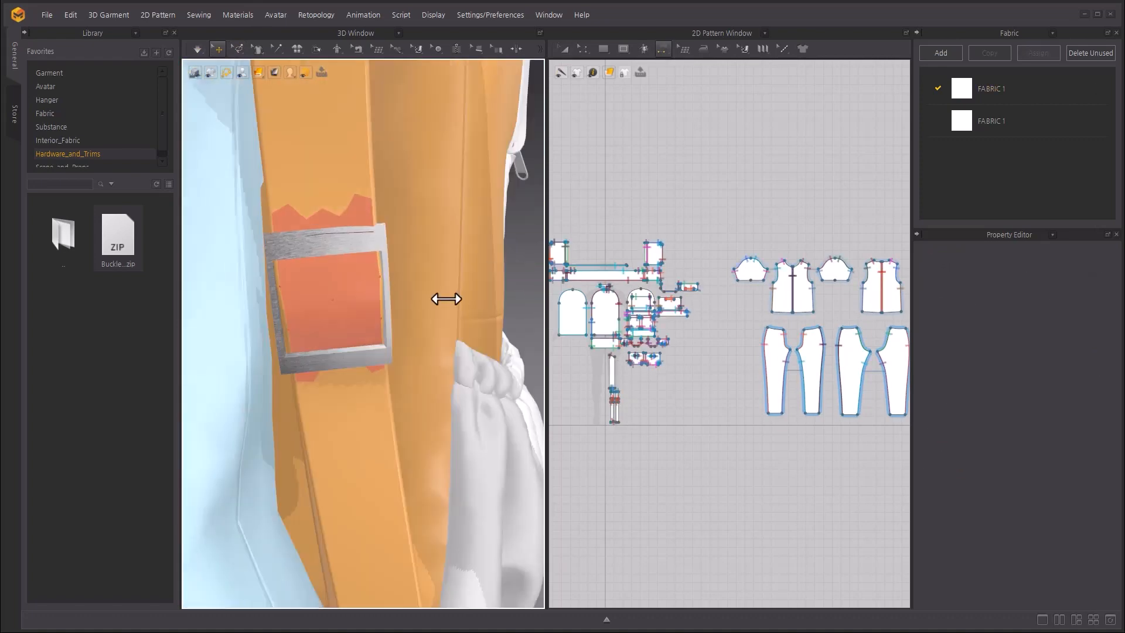
{"action": "left_click", "coordinate": [357, 297]}
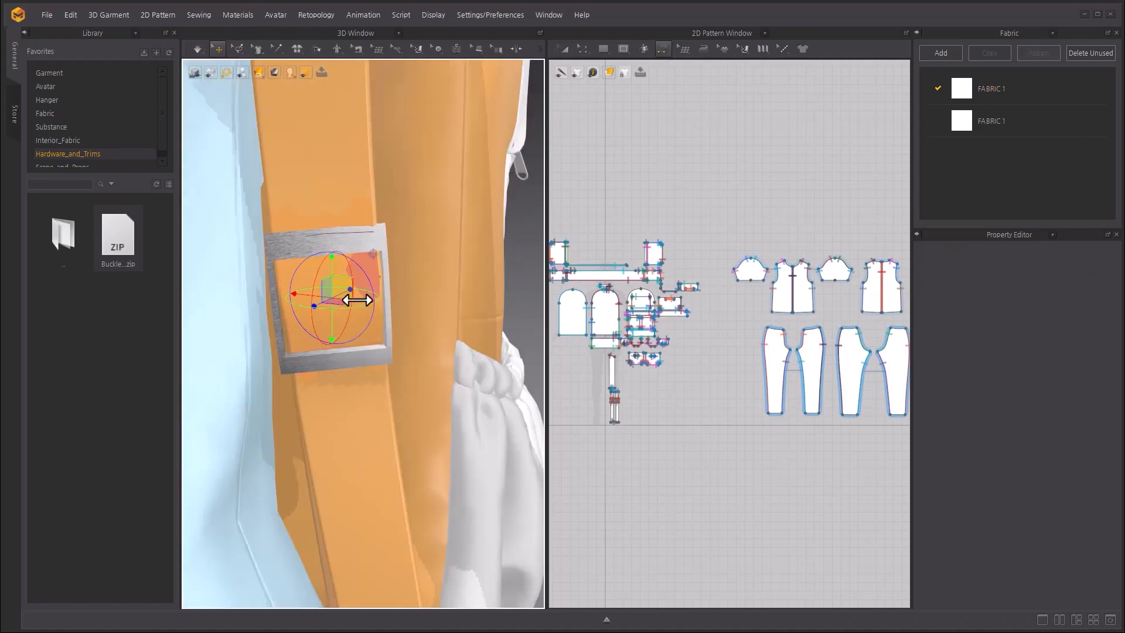
{"action": "right_click", "coordinate": [356, 300]}
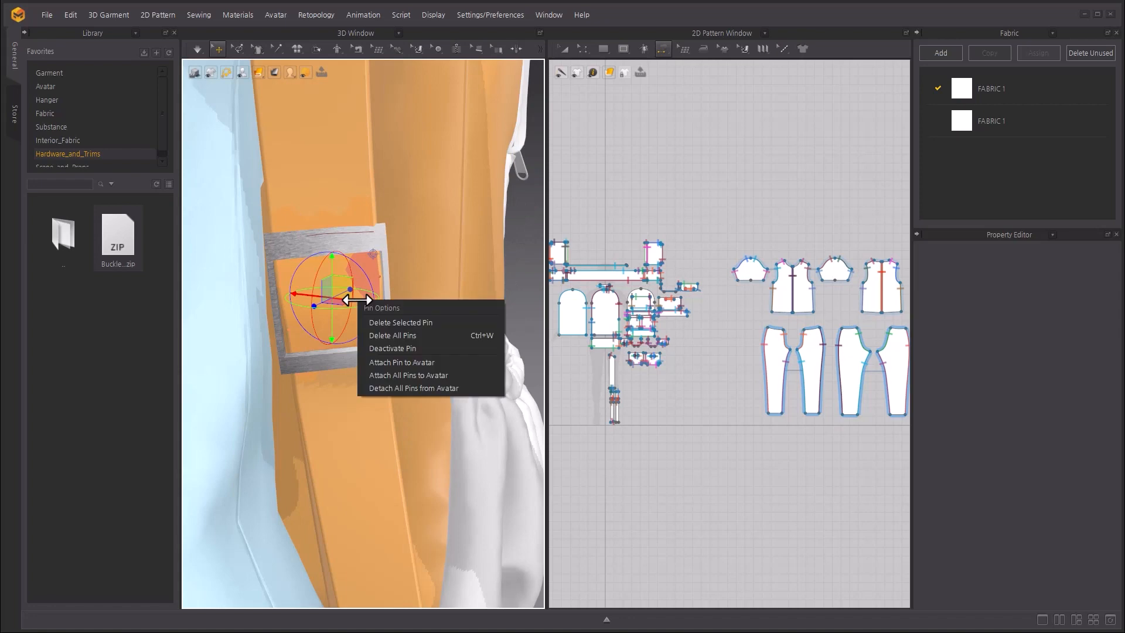
{"action": "left_click", "coordinate": [422, 337]}
{"action": "scroll", "coordinate": [377, 396], "scroll_direction": "down", "scroll_amount": 6}
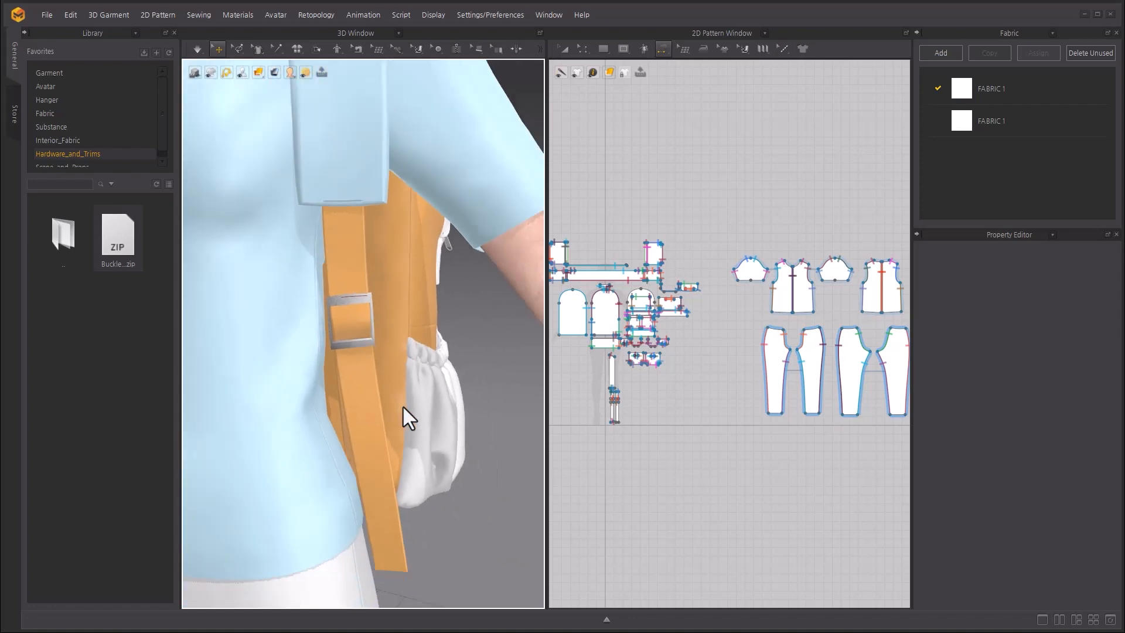
Freeze the webbing strap patterns that run through the buckle and clear the selection.
{"action": "right_click_drag", "start_coordinate": [407, 417], "coordinate": [317, 399]}
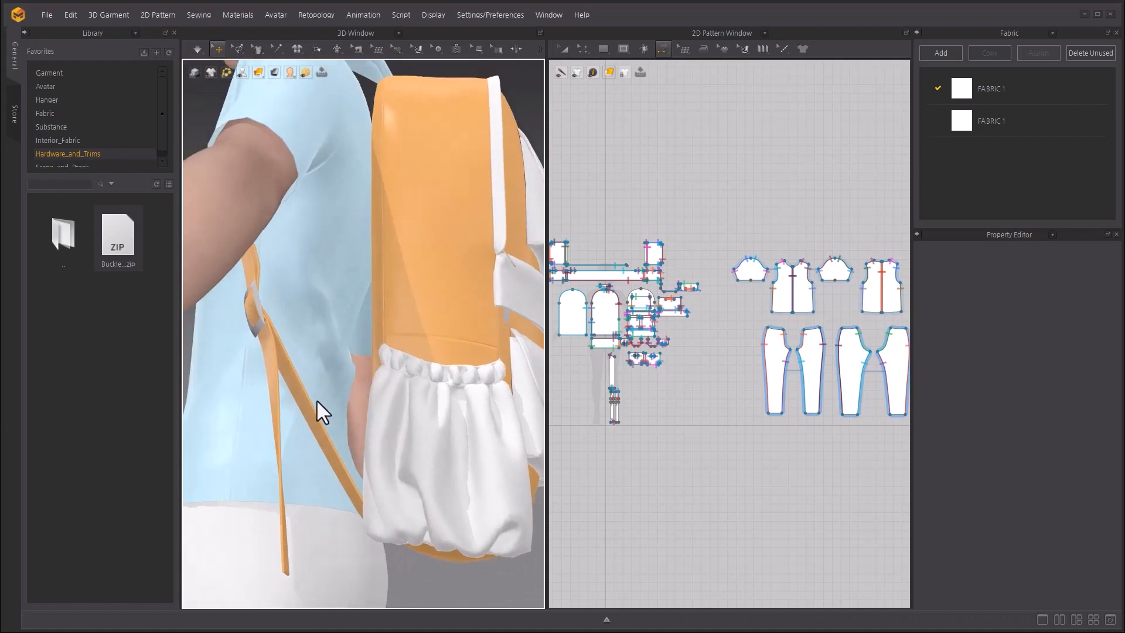
{"action": "left_click", "coordinate": [309, 399]}
{"action": "left_click", "coordinate": [279, 479]}
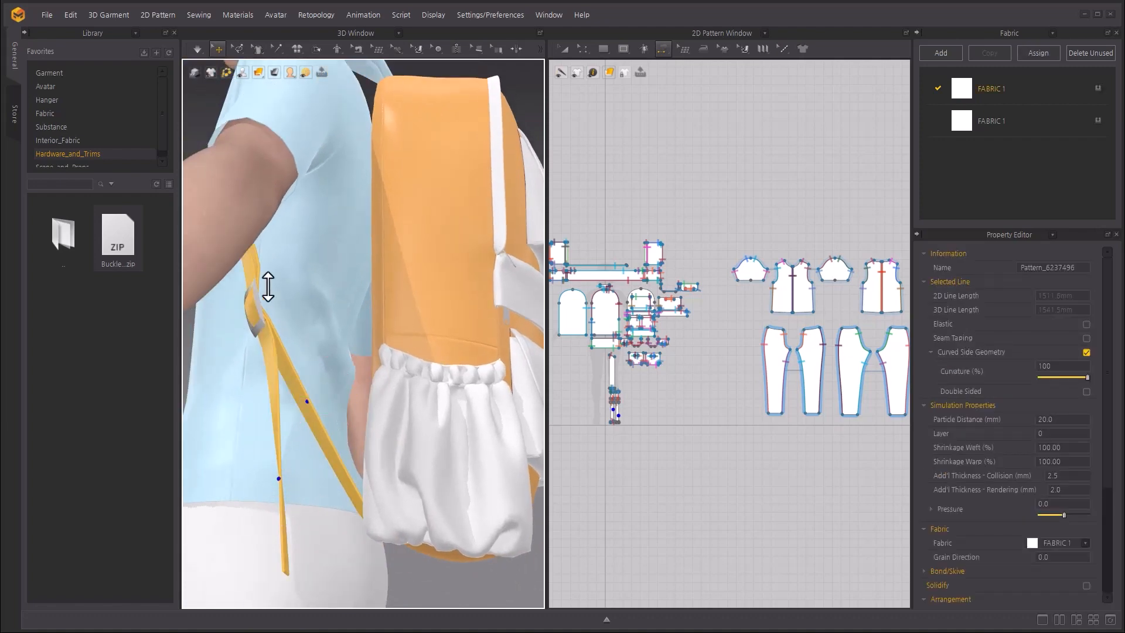
{"action": "right_click", "coordinate": [251, 267]}
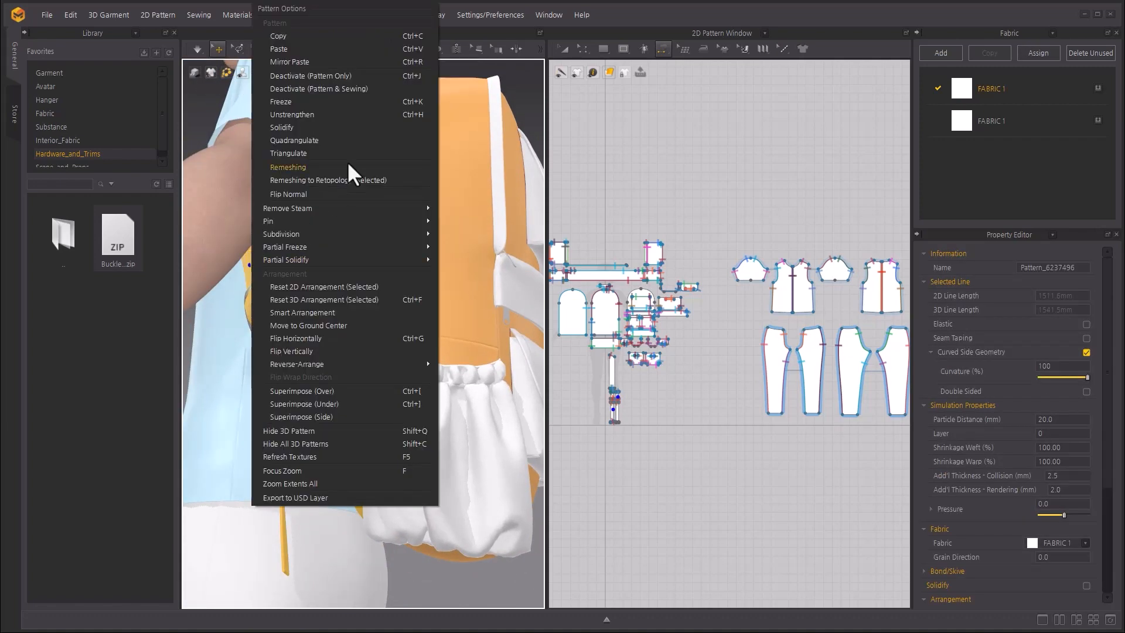
{"action": "left_click", "coordinate": [337, 102]}
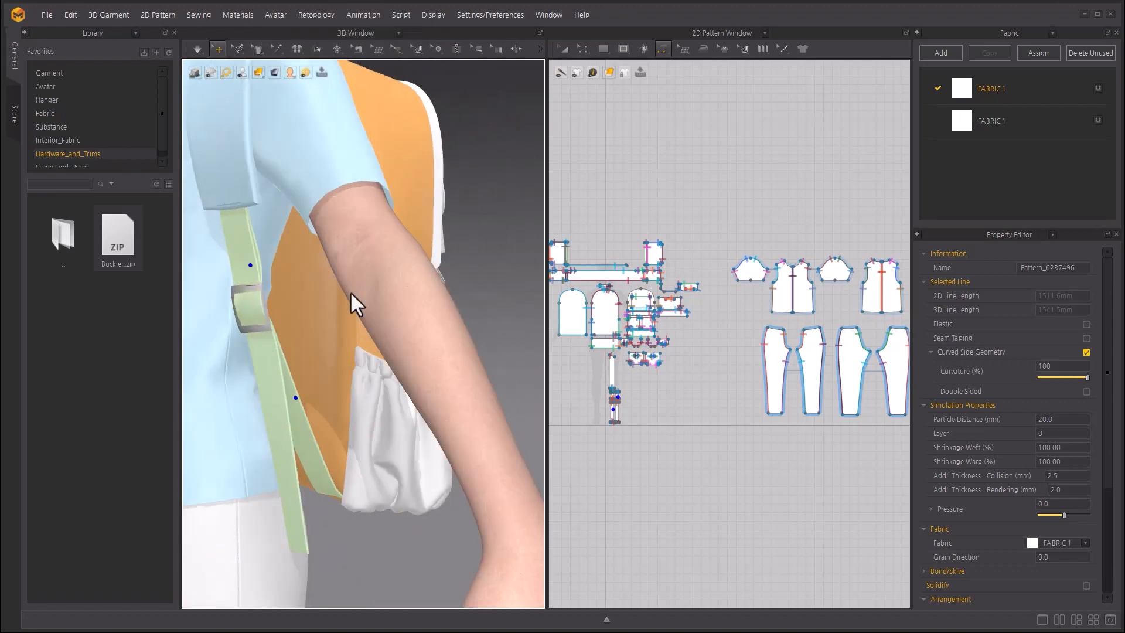
{"action": "right_click_drag", "start_coordinate": [350, 292], "coordinate": [351, 358]}
{"action": "scroll", "coordinate": [353, 358], "scroll_direction": "down", "scroll_amount": 3}
{"action": "left_click", "coordinate": [384, 439]}
{"action": "right_click_drag", "start_coordinate": [384, 439], "coordinate": [454, 448]}
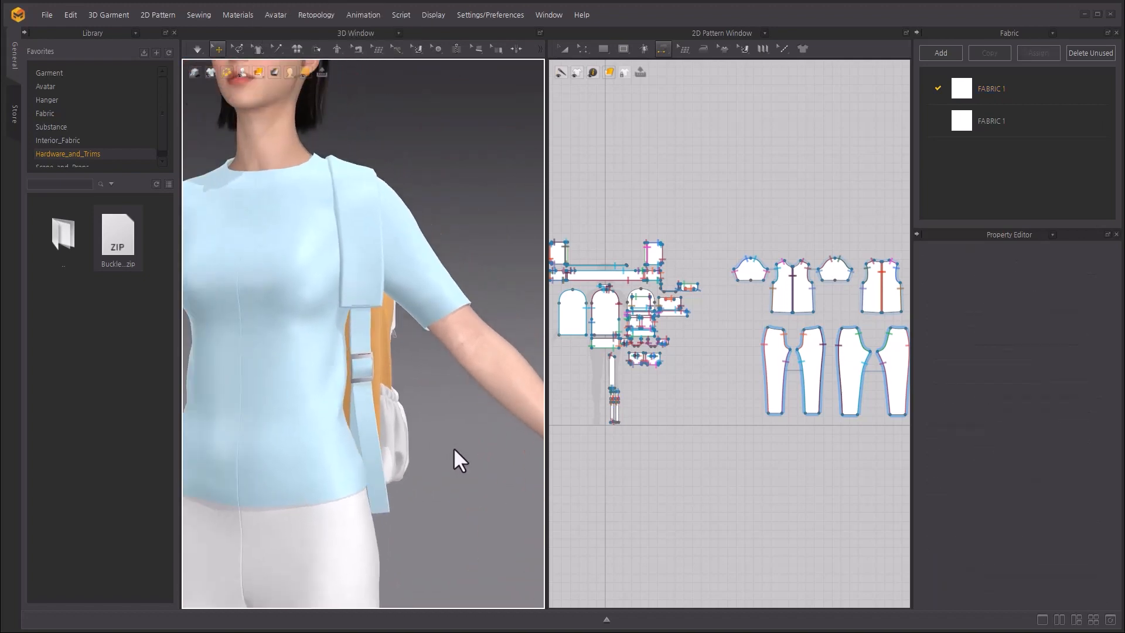
Copy the shoulder strap and its two webbing patterns and mirror-paste them about 200 mm beside the originals.
{"action": "right_click", "coordinate": [692, 240]}
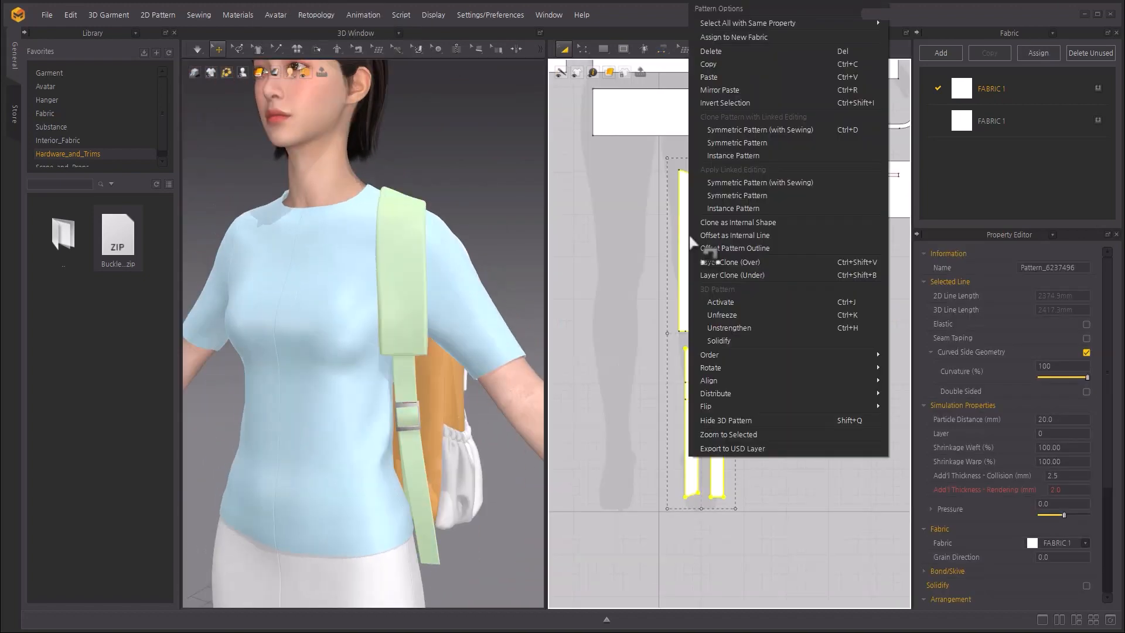
{"action": "left_click", "coordinate": [727, 62]}
{"action": "right_click", "coordinate": [627, 232]}
{"action": "left_click", "coordinate": [704, 269]}
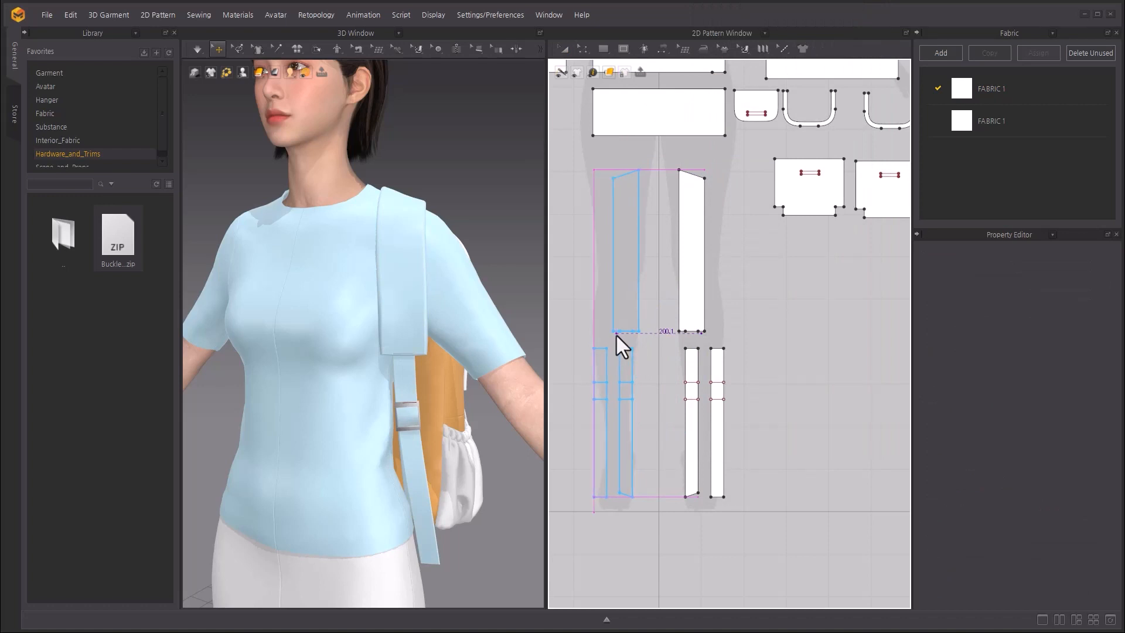
{"action": "left_click", "coordinate": [617, 333]}
{"action": "right_click_drag", "start_coordinate": [261, 279], "coordinate": [384, 292]}
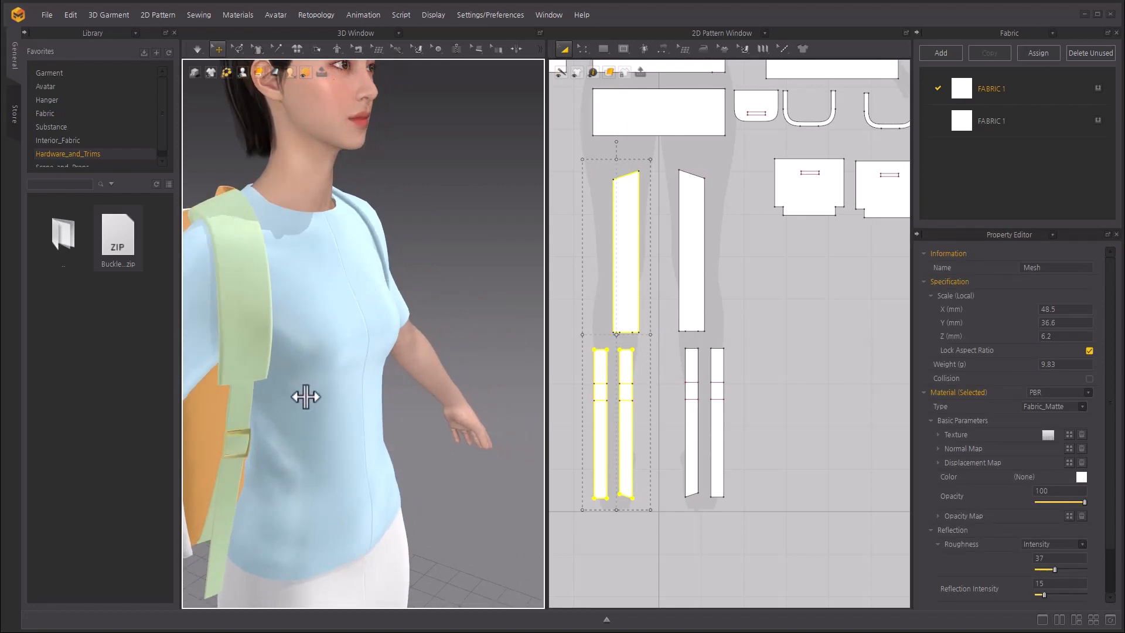
Clear the selection and sew the mirrored shoulder strap's slanted top end to the rounded back panel's top curve with Free Sewing.
{"action": "scroll", "coordinate": [369, 414], "scroll_direction": "up", "scroll_amount": 8}
{"action": "scroll", "coordinate": [349, 454], "scroll_direction": "down", "scroll_amount": 2}
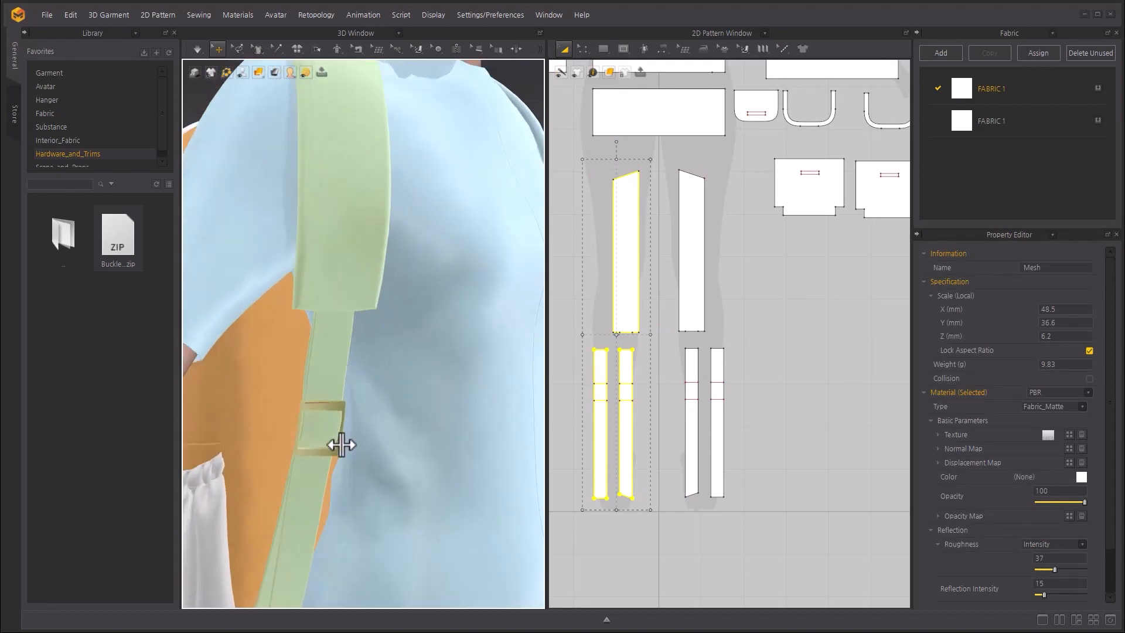
{"action": "right_click_drag", "start_coordinate": [323, 470], "coordinate": [419, 359]}
{"action": "left_click", "coordinate": [674, 181]}
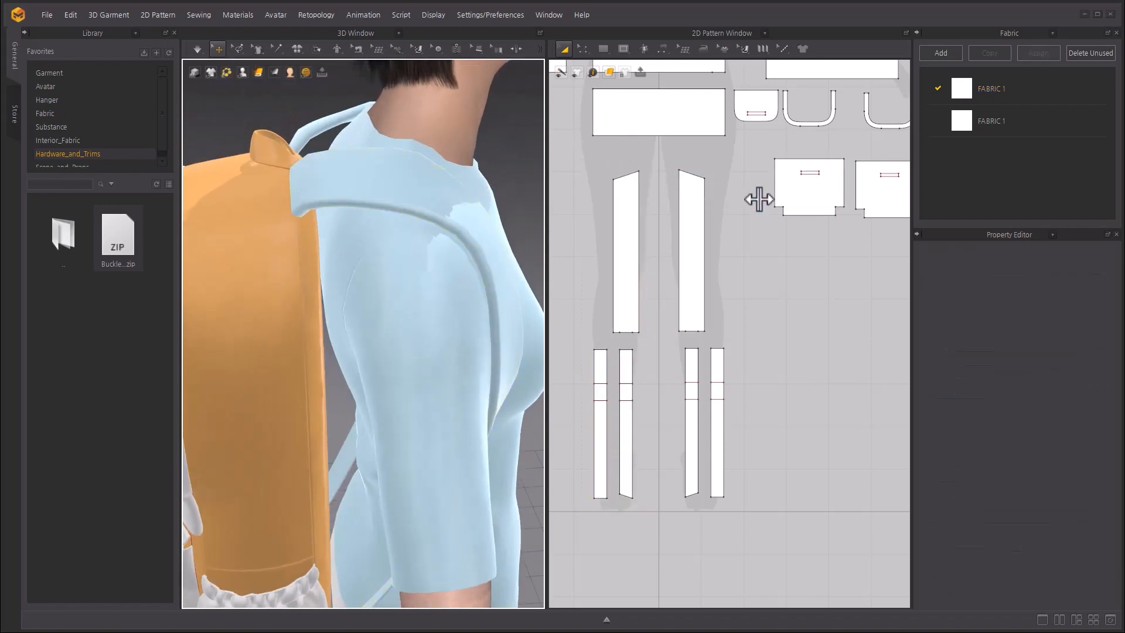
{"action": "scroll", "coordinate": [759, 199], "scroll_direction": "up", "scroll_amount": 5}
{"action": "left_click", "coordinate": [663, 48]}
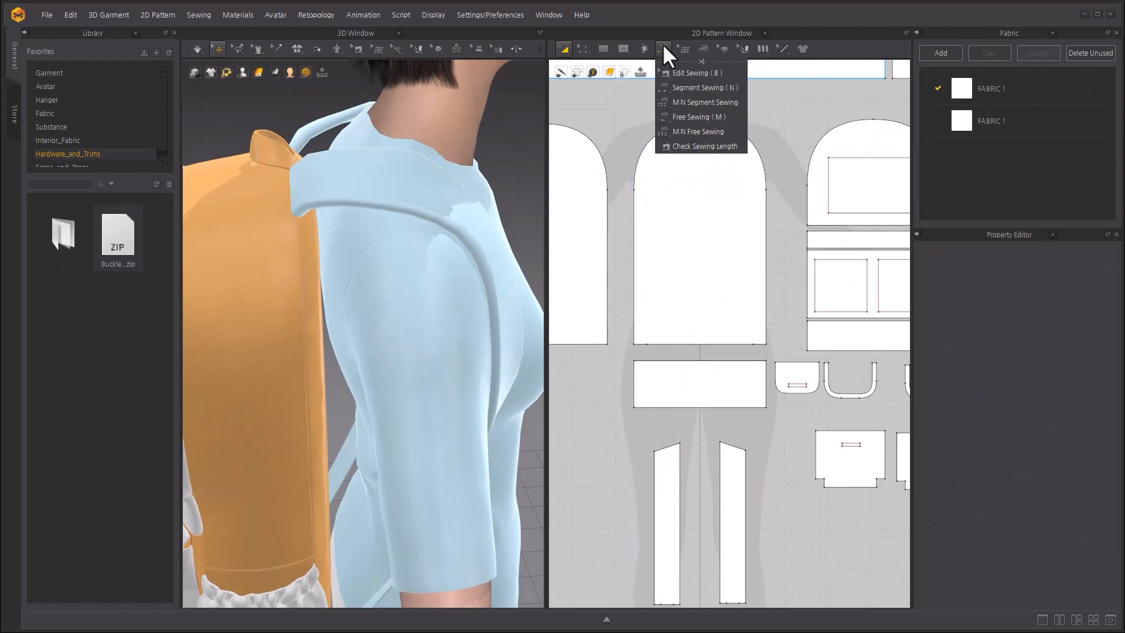
{"action": "left_click", "coordinate": [720, 119]}
{"action": "left_click", "coordinate": [675, 153]}
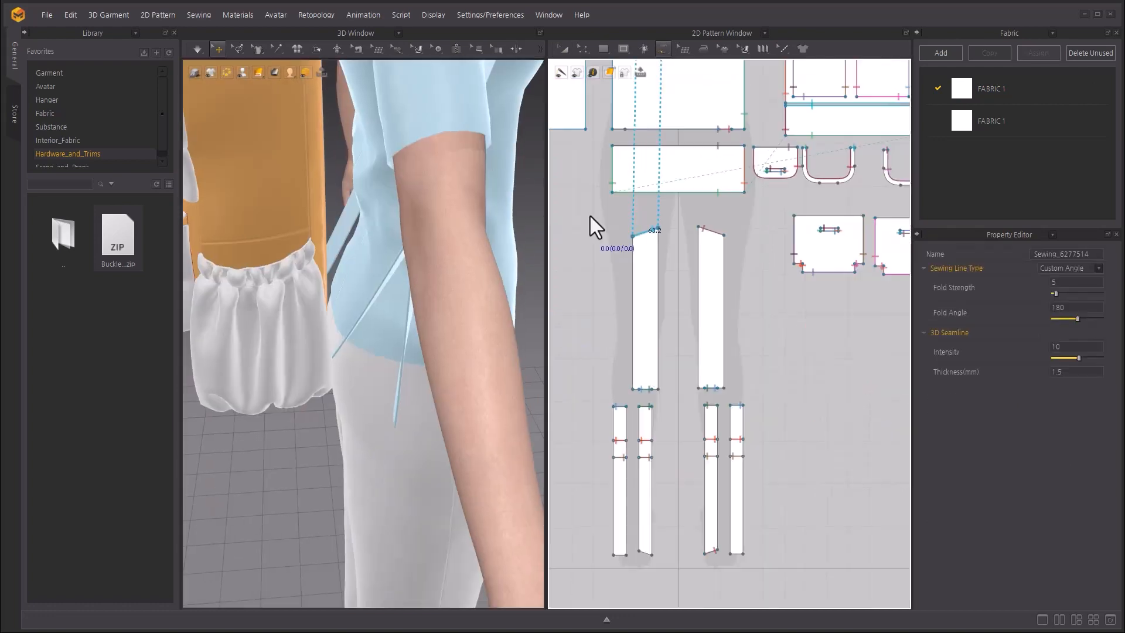
Sew the slanted lower end of the mirrored webbing to the bottom edge of the rounded back panel with Free Sewing.
{"action": "right_click_drag", "start_coordinate": [315, 451], "coordinate": [264, 445]}
{"action": "left_click", "coordinate": [324, 324]}
{"action": "left_click", "coordinate": [281, 439]}
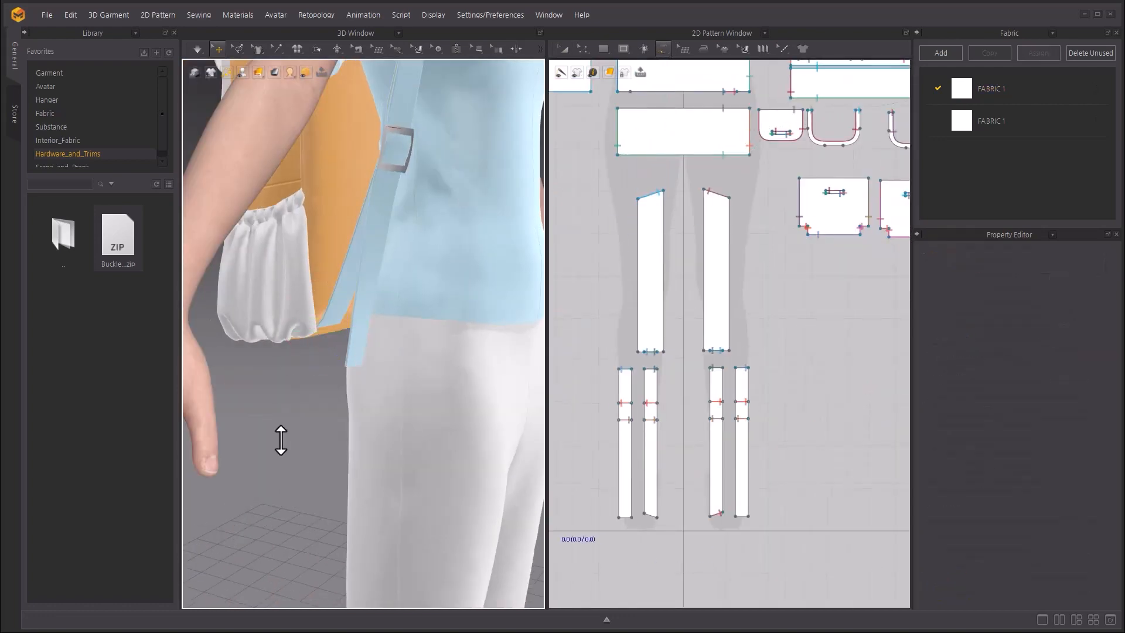
{"action": "scroll", "coordinate": [281, 439], "scroll_direction": "up", "scroll_amount": 5}
{"action": "left_click", "coordinate": [301, 305]}
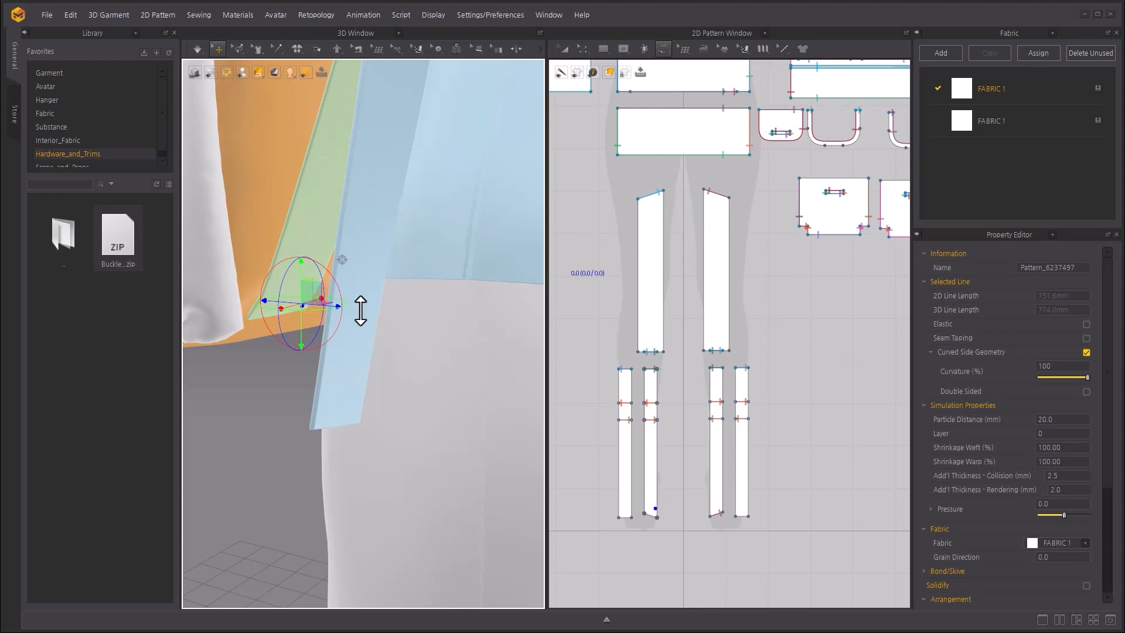
{"action": "left_click", "coordinate": [645, 514]}
{"action": "left_click", "coordinate": [657, 518]}
{"action": "left_click", "coordinate": [630, 91]}
{"action": "left_click", "coordinate": [644, 92]}
{"action": "middle_click_drag", "start_coordinate": [682, 103], "coordinate": [648, 235]}
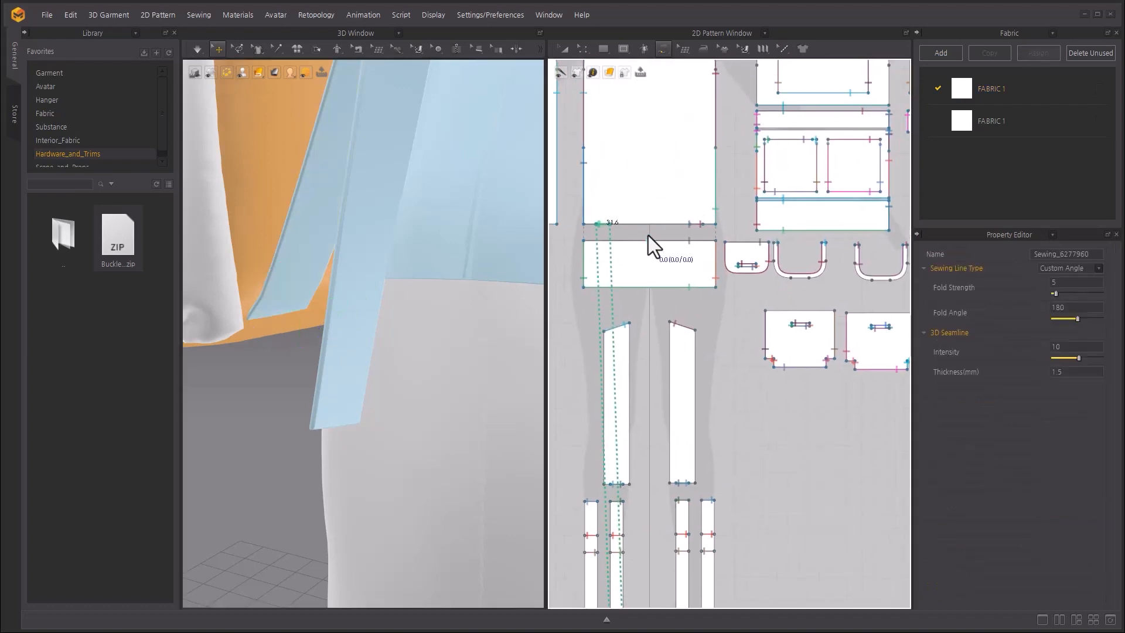
Try to delete the original webbing's seam, Sewing_6242514, on the back panel's bottom edge using Edit Sewing.
{"action": "left_click", "coordinate": [664, 50]}
{"action": "left_click", "coordinate": [676, 69]}
{"action": "scroll", "coordinate": [700, 287], "scroll_direction": "up", "scroll_amount": 4}
{"action": "middle_click_drag", "start_coordinate": [700, 287], "coordinate": [716, 416]}
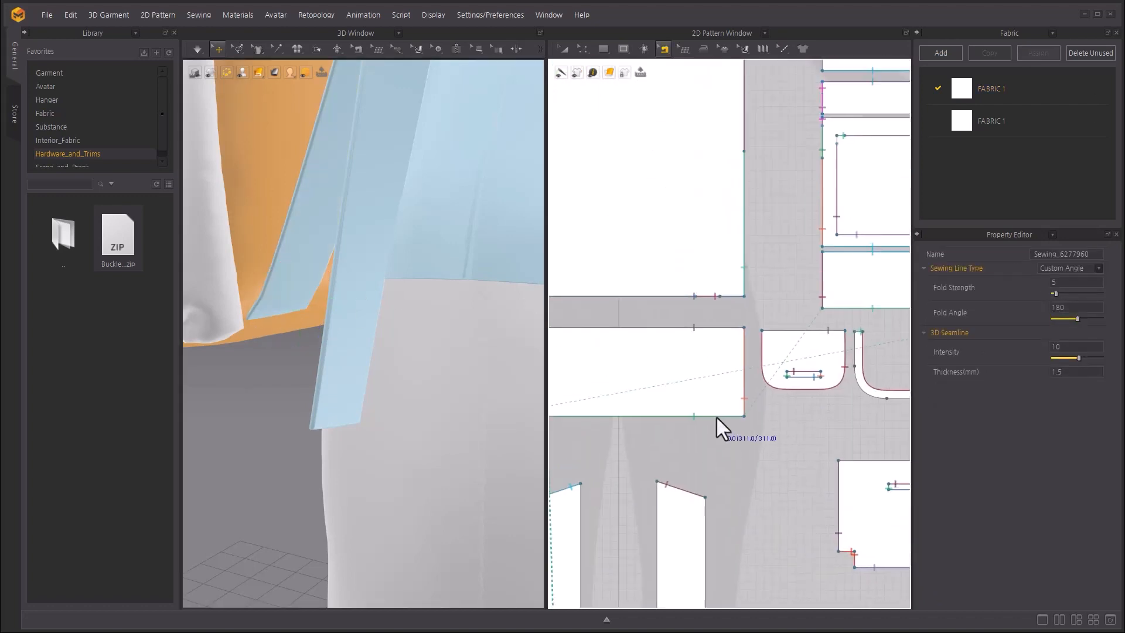
{"action": "scroll", "coordinate": [727, 328], "scroll_direction": "up", "scroll_amount": 3}
{"action": "left_click", "coordinate": [672, 271]}
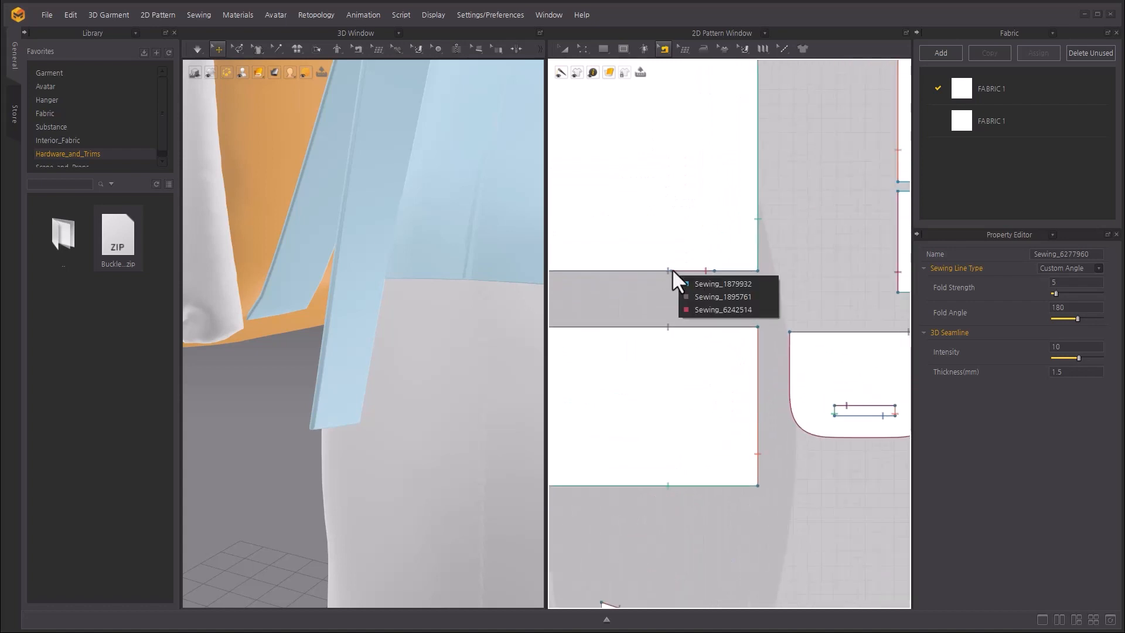
{"action": "left_click", "coordinate": [721, 309]}
{"action": "key", "text": "Delete"}
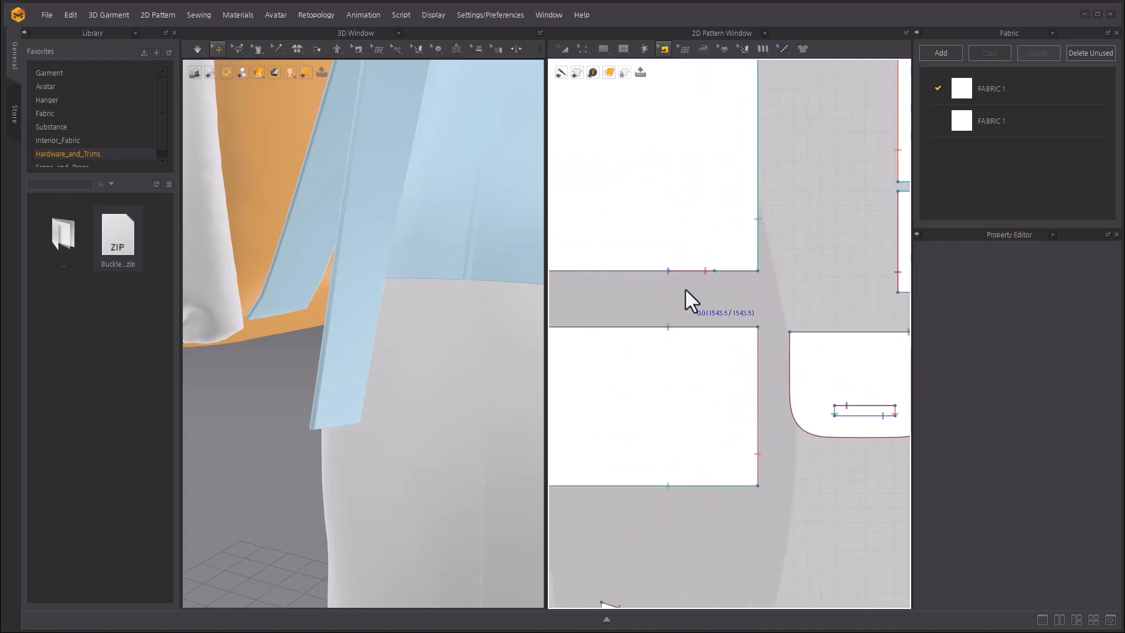
Select seam Sewing_6241810 on the back panel's top curve and shift its outer end point slightly outward along the curve.
{"action": "middle_click_drag", "start_coordinate": [685, 289], "coordinate": [705, 582]}
{"action": "middle_click_drag", "start_coordinate": [655, 240], "coordinate": [706, 604]}
{"action": "left_click", "coordinate": [696, 315]}
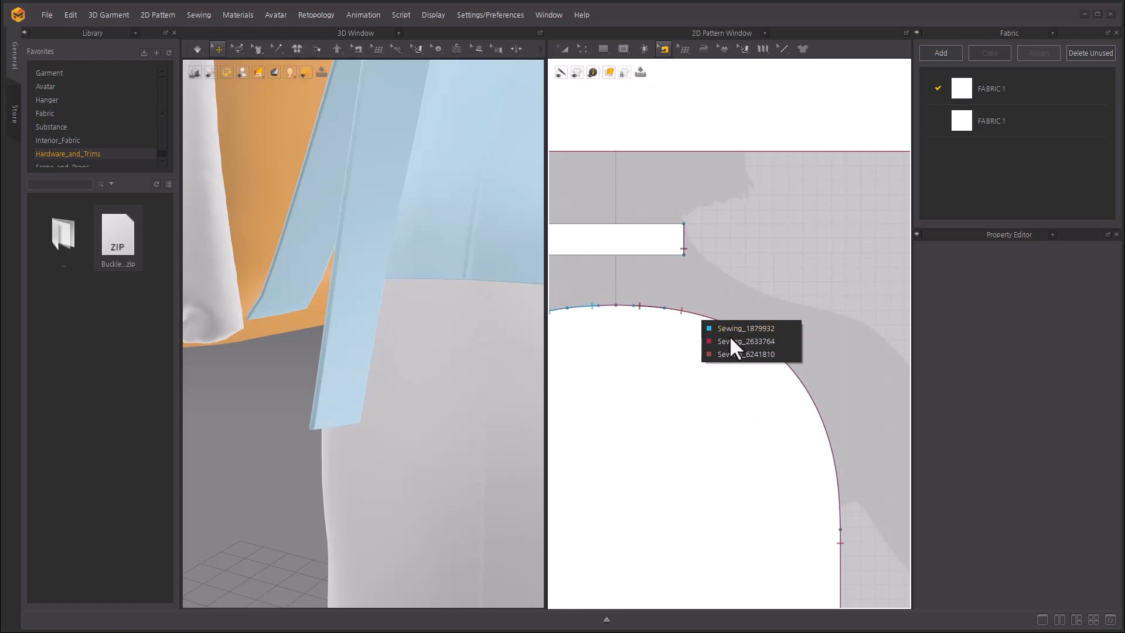
{"action": "left_click", "coordinate": [735, 353]}
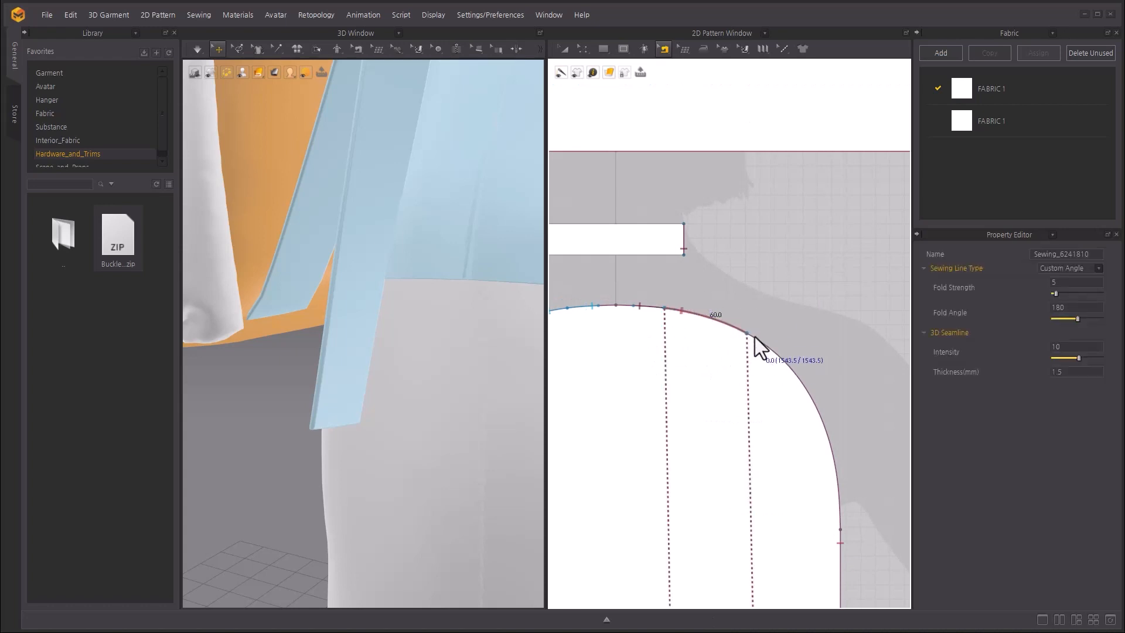
{"action": "left_click_drag", "start_coordinate": [747, 333], "coordinate": [752, 336]}
{"action": "left_click", "coordinate": [769, 293]}
Unfreeze and strengthen both shoulder strap patterns on the avatar.
{"action": "scroll", "coordinate": [384, 381], "scroll_direction": "down", "scroll_amount": 7}
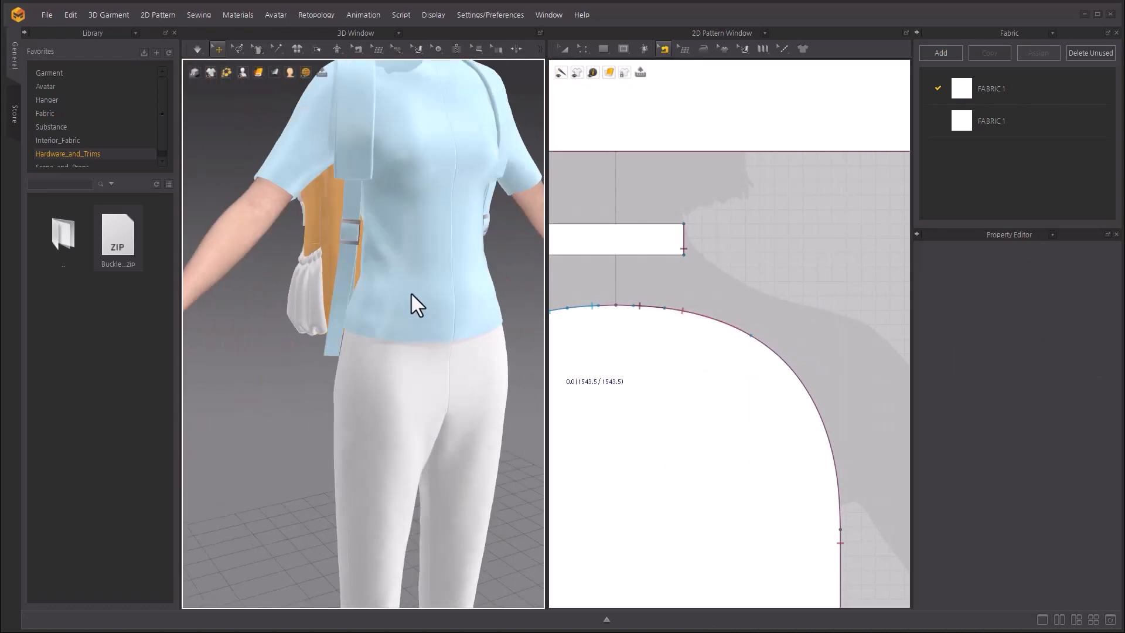
{"action": "mouse_move", "coordinate": [410, 293]}
{"action": "right_mouse_down"}
{"action": "mouse_move", "coordinate": [280, 300]}
{"action": "mouse_move", "coordinate": [410, 281]}
{"action": "right_mouse_up"}
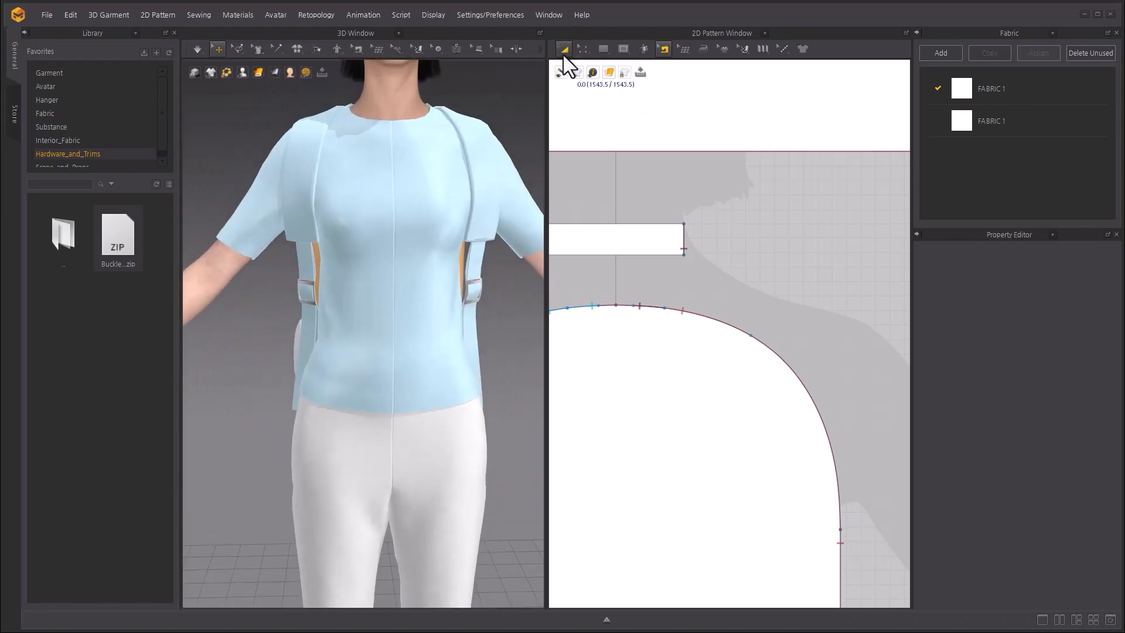
{"action": "left_click", "coordinate": [564, 49]}
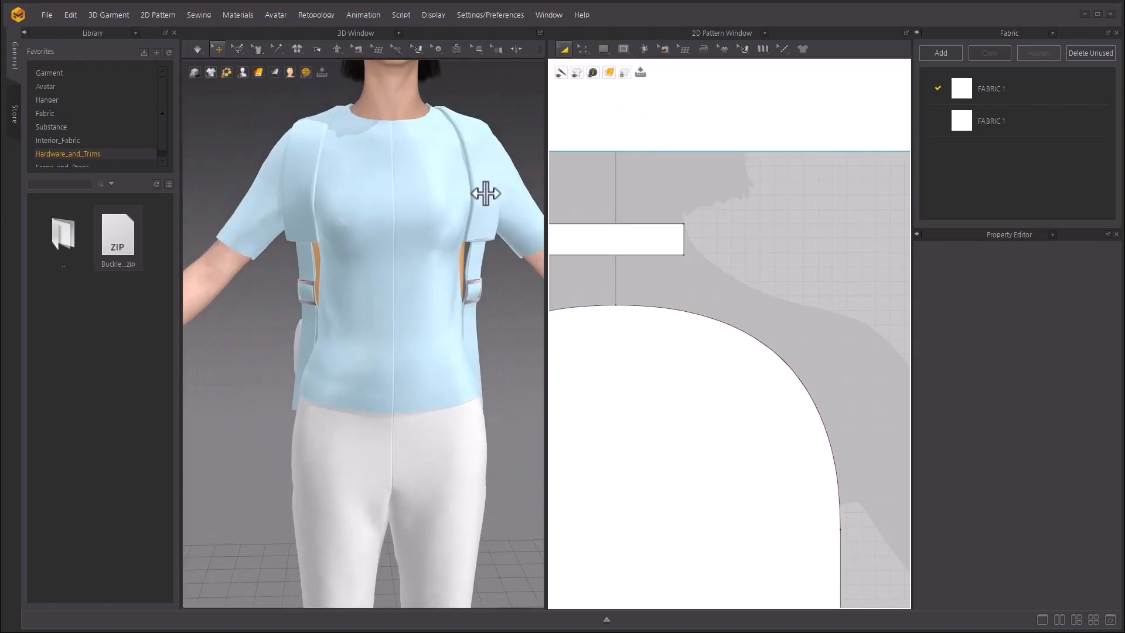
{"action": "left_click", "coordinate": [489, 147]}
{"action": "left_click", "coordinate": [309, 164], "text": "shift"}
{"action": "right_click", "coordinate": [311, 137]}
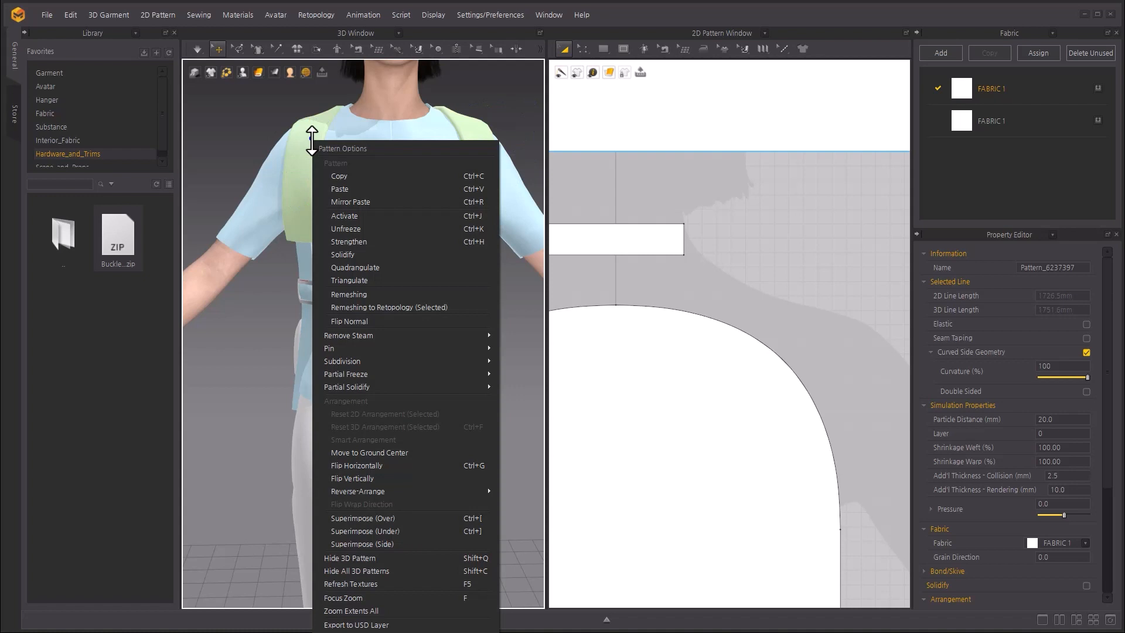
{"action": "left_click", "coordinate": [367, 226]}
{"action": "right_click", "coordinate": [304, 141]}
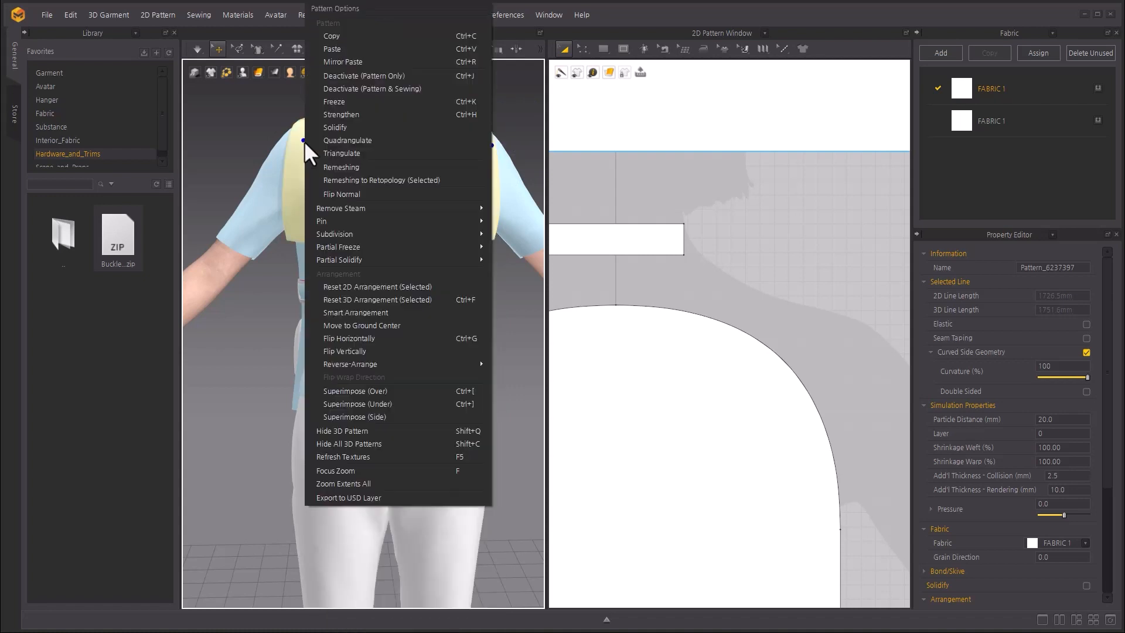
{"action": "left_click", "coordinate": [263, 119]}
Simulate the unfrozen shoulder straps to settle them on the avatar's shoulders.
{"action": "middle_click_drag", "start_coordinate": [410, 164], "coordinate": [368, 202]}
{"action": "right_click_drag", "start_coordinate": [326, 205], "coordinate": [290, 252]}
{"action": "key", "text": "space"}
{"action": "middle_click_drag", "start_coordinate": [298, 259], "coordinate": [355, 184]}
Unfreeze and strengthen the rear webbing patterns that run from the buckles to the backpack's bottom on both sides.
{"action": "right_click_drag", "start_coordinate": [302, 307], "coordinate": [309, 358]}
{"action": "scroll", "coordinate": [449, 309], "scroll_direction": "up", "scroll_amount": 4}
{"action": "left_click", "coordinate": [309, 358]}
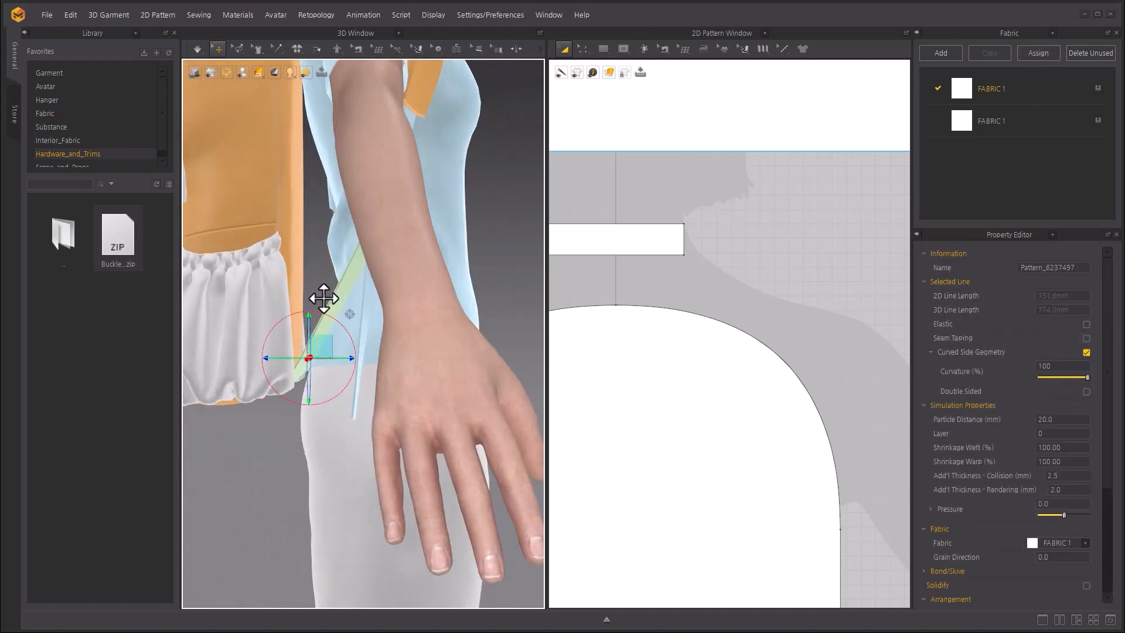
{"action": "right_click_drag", "start_coordinate": [483, 230], "coordinate": [365, 317]}
{"action": "left_click", "coordinate": [359, 335]}
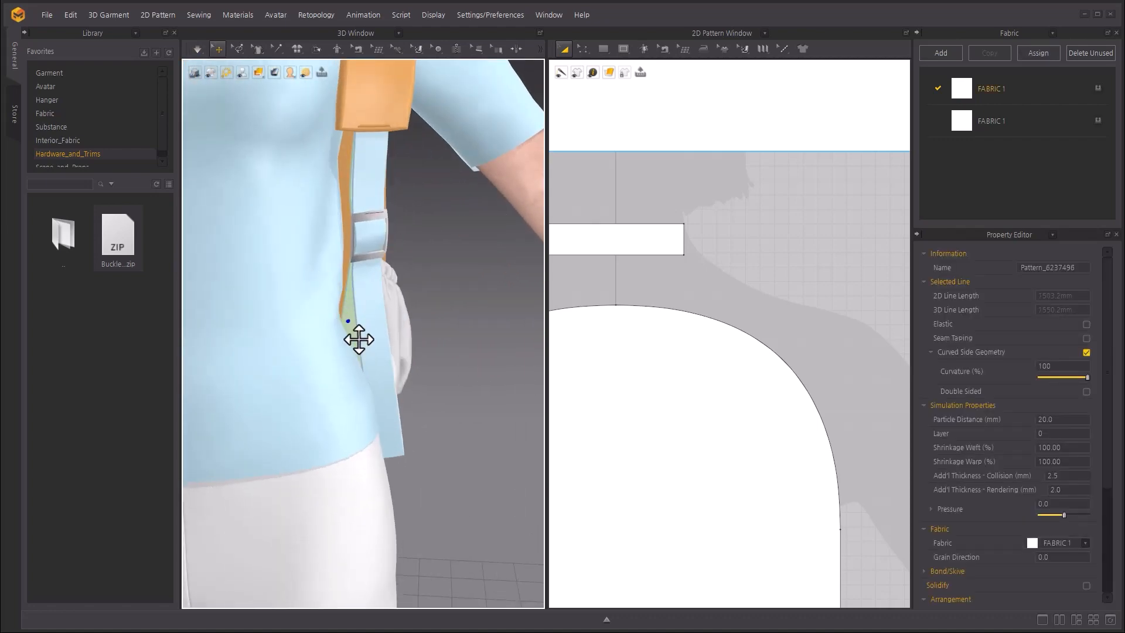
{"action": "right_click_drag", "start_coordinate": [397, 374], "coordinate": [394, 315]}
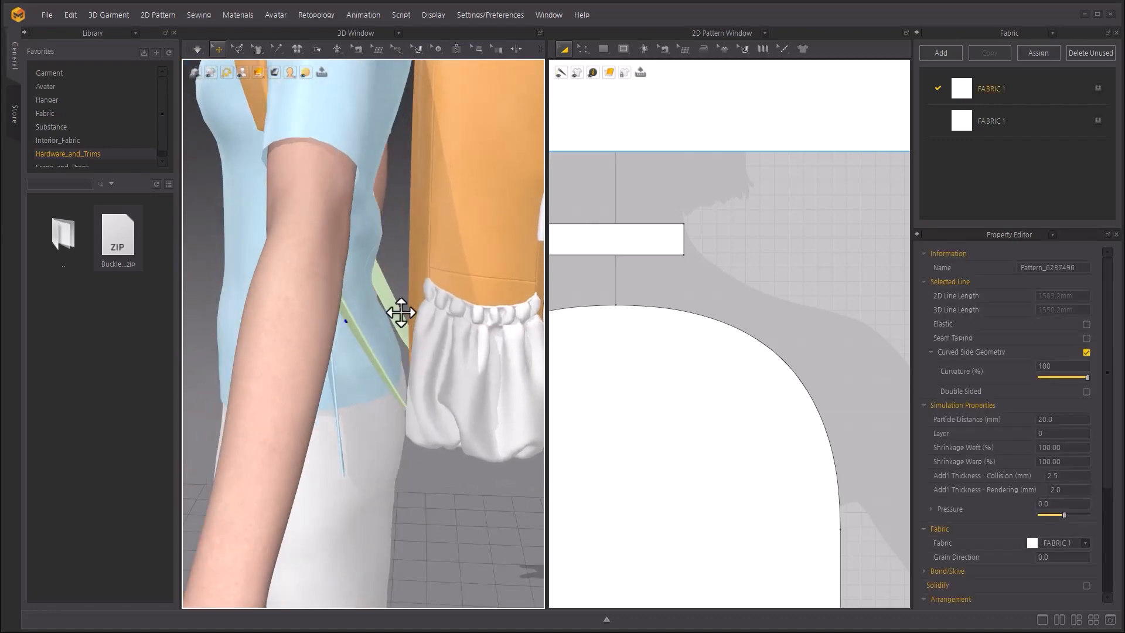
{"action": "right_click", "coordinate": [396, 313]}
{"action": "left_click", "coordinate": [465, 89]}
{"action": "left_click", "coordinate": [393, 311]}
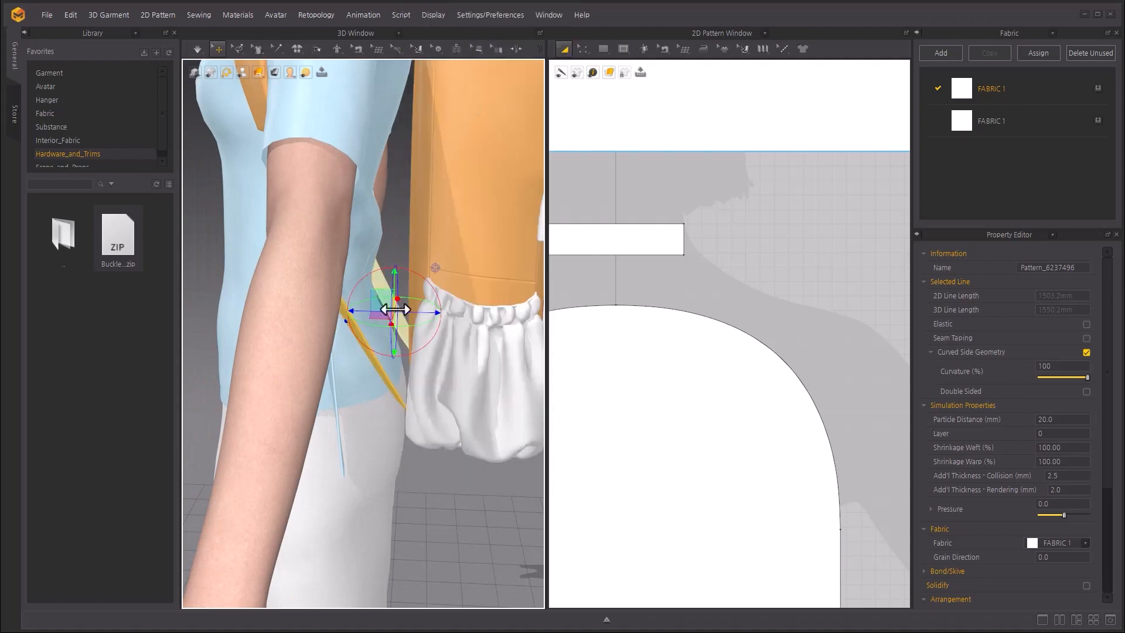
{"action": "right_click", "coordinate": [392, 268]}
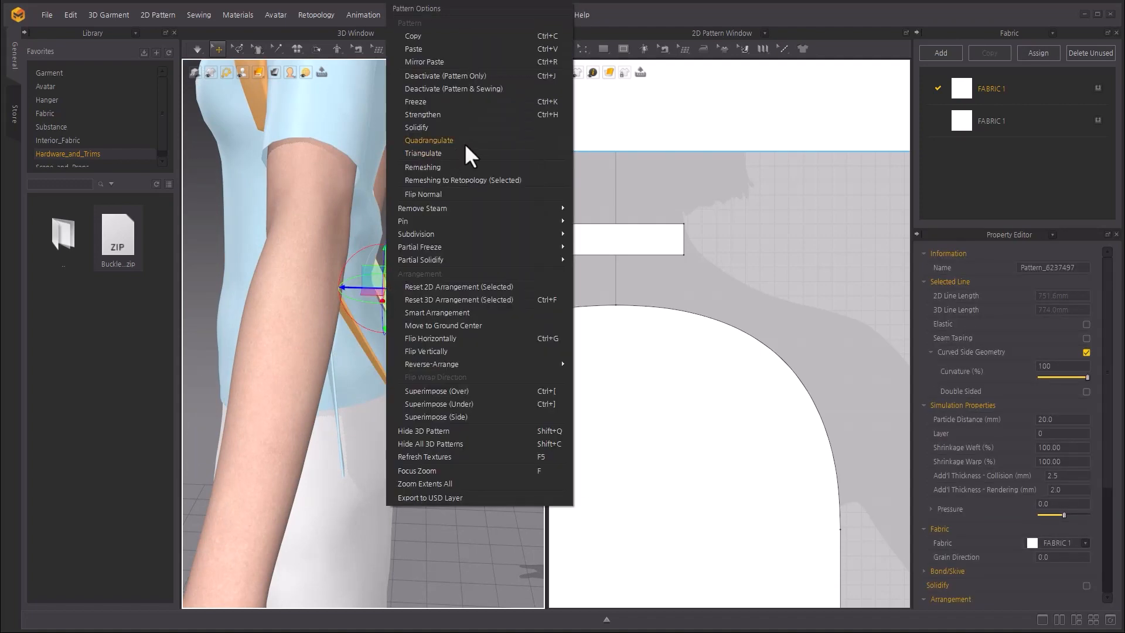
{"action": "left_click", "coordinate": [484, 115]}
Unfreeze the front webbing patterns at both buckles and strengthen the one on the avatar's right side.
{"action": "right_click_drag", "start_coordinate": [451, 348], "coordinate": [496, 291]}
{"action": "left_click", "coordinate": [248, 350]}
{"action": "left_click", "coordinate": [492, 280]}
{"action": "right_click", "coordinate": [492, 280]}
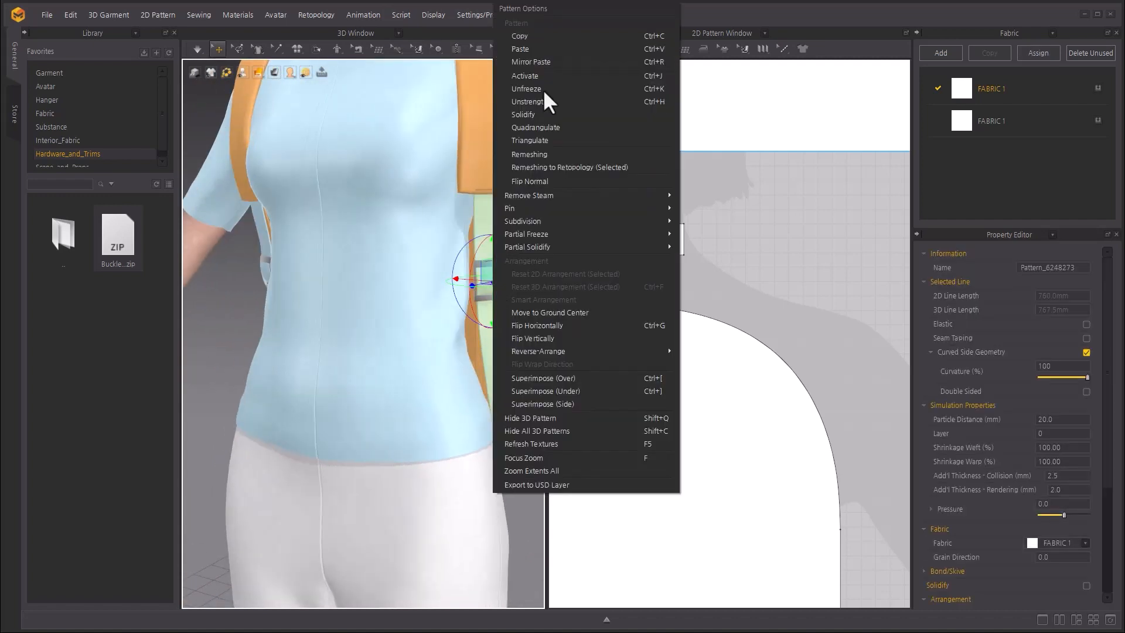
{"action": "left_click", "coordinate": [543, 89]}
{"action": "left_click", "coordinate": [263, 226]}
{"action": "right_click", "coordinate": [262, 226]}
{"action": "left_click", "coordinate": [300, 90]}
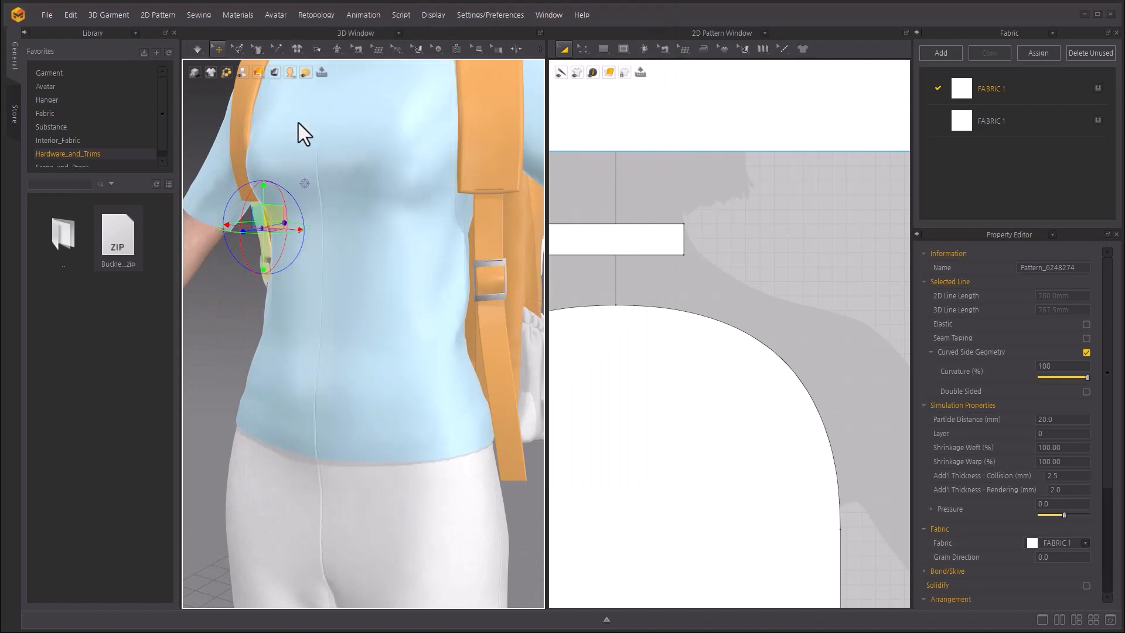
{"action": "right_click", "coordinate": [270, 249]}
{"action": "left_click", "coordinate": [364, 114]}
{"action": "left_click", "coordinate": [230, 333]}
Pin the buckle sections between the internal lines on all four webbing patterns with Pin (Box).
{"action": "left_click", "coordinate": [236, 48]}
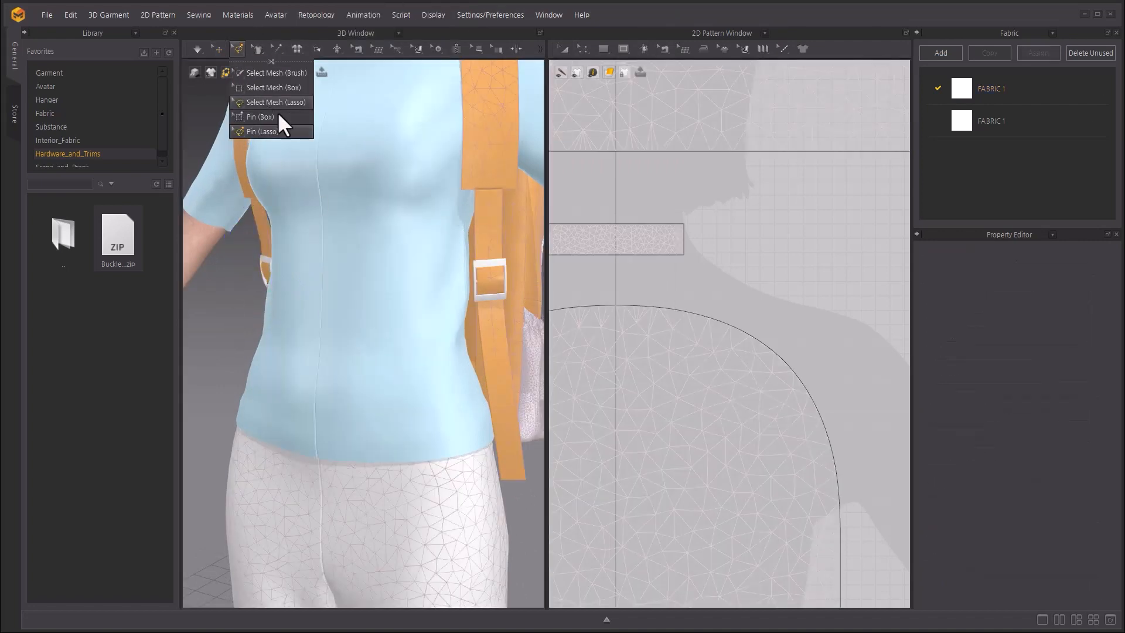
{"action": "left_click", "coordinate": [296, 117]}
{"action": "left_click_drag", "start_coordinate": [624, 293], "coordinate": [776, 317]}
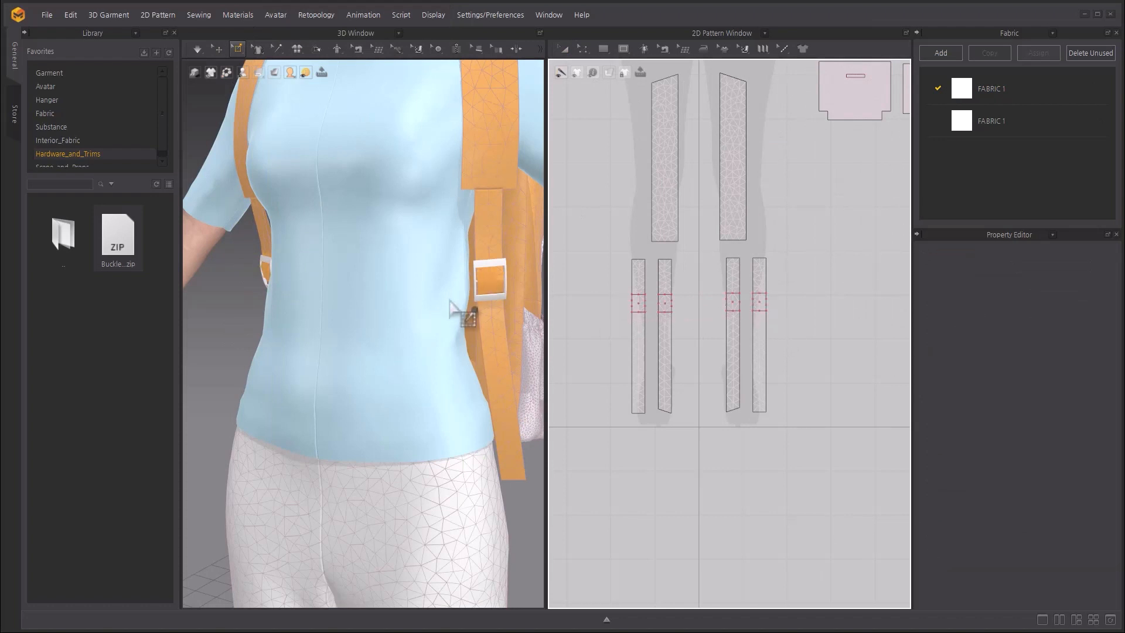
{"action": "left_click", "coordinate": [220, 48]}
Simulate the backpack with the webbing pinned at the buckles and inspect both straps from the front and side.
{"action": "right_click_drag", "start_coordinate": [376, 310], "coordinate": [236, 294]}
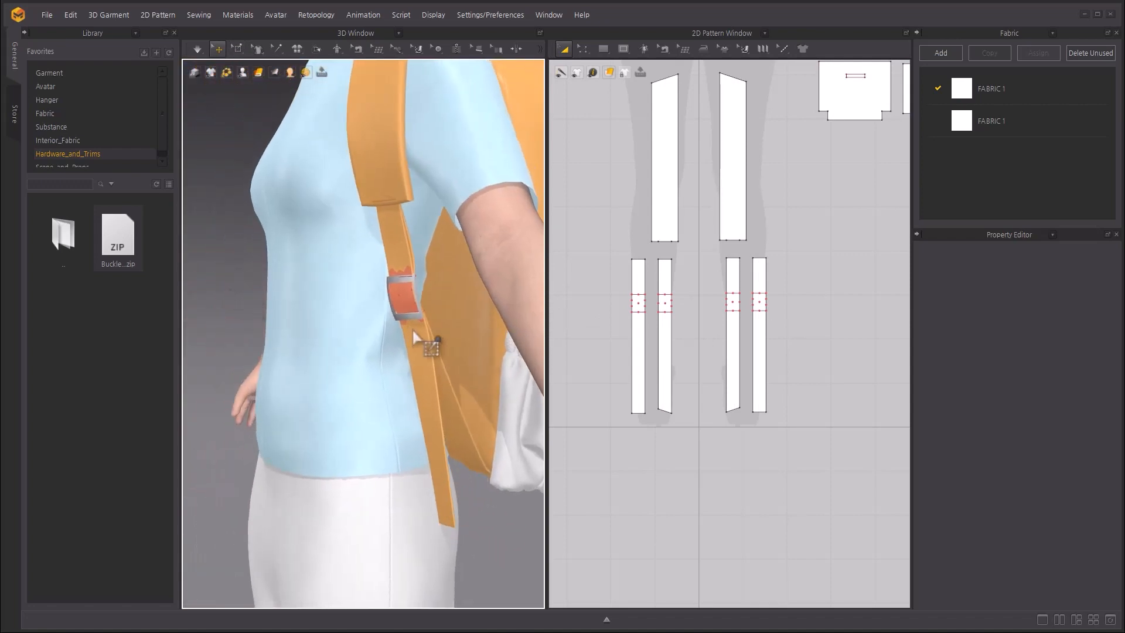
{"action": "key", "text": "space"}
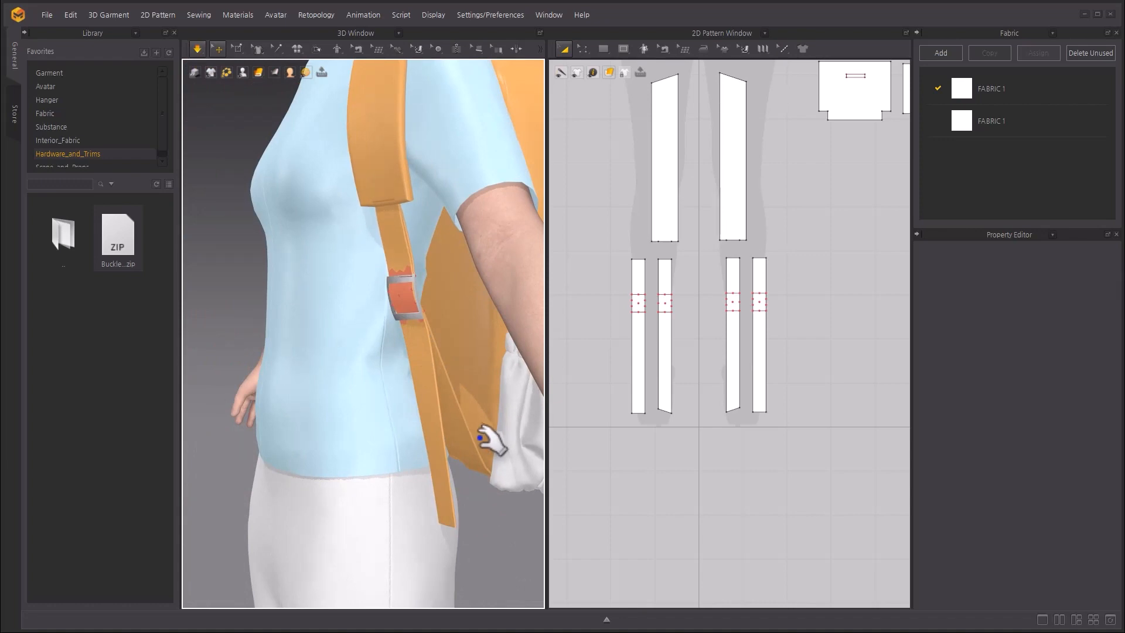
{"action": "right_click_drag", "start_coordinate": [351, 389], "coordinate": [430, 390]}
{"action": "key", "text": "space"}
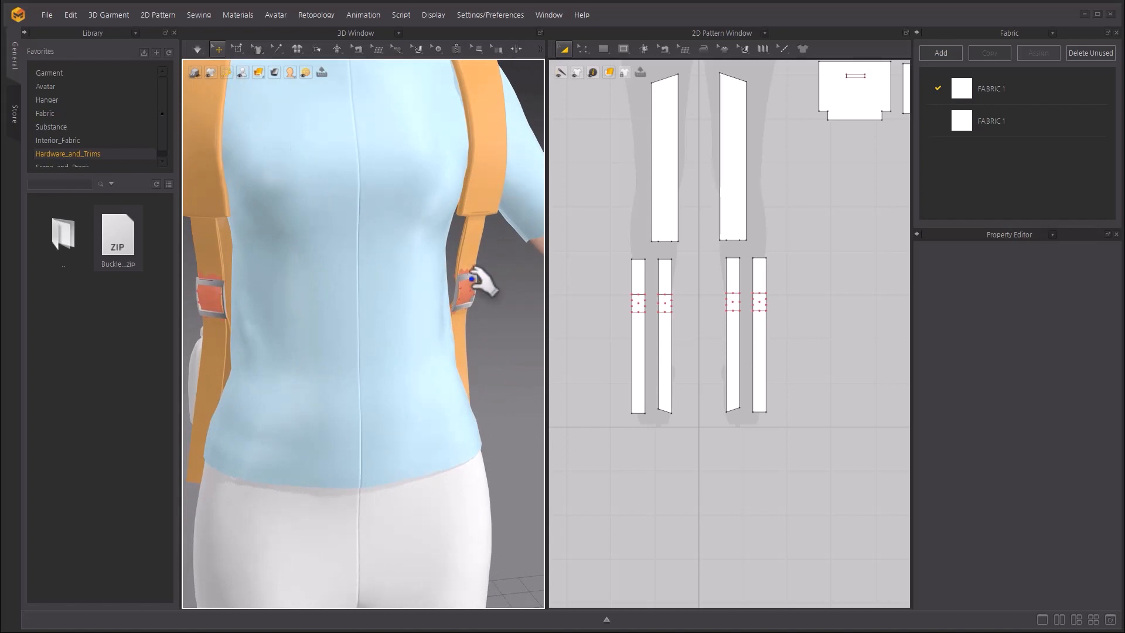
{"action": "scroll", "coordinate": [508, 311], "scroll_direction": "down", "scroll_amount": 4}
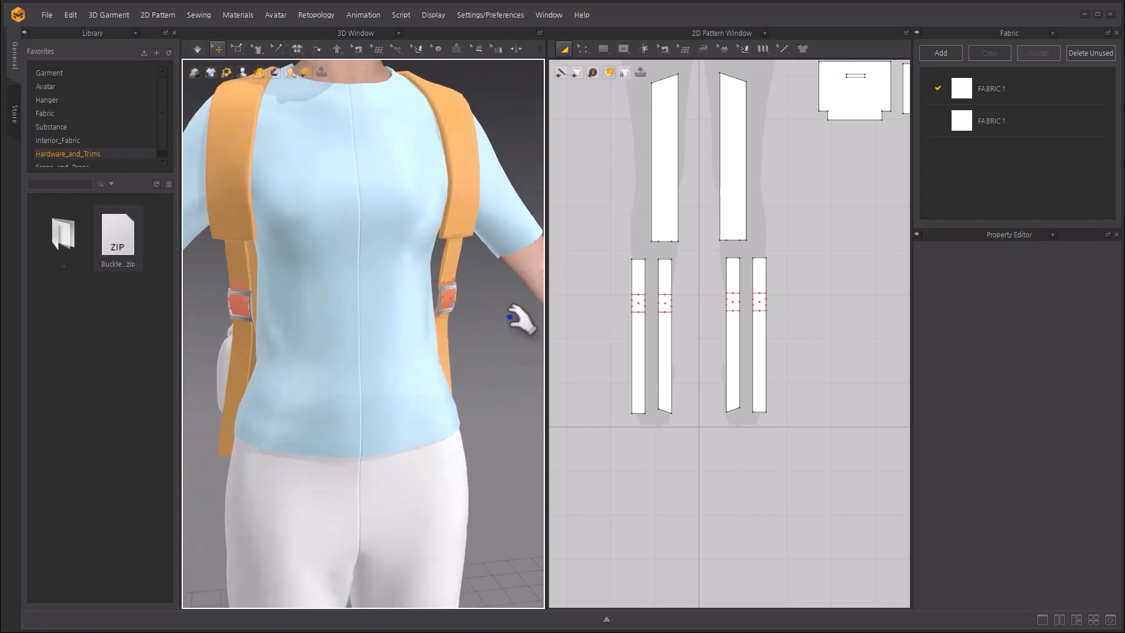
{"action": "right_click_drag", "start_coordinate": [492, 237], "coordinate": [442, 256]}
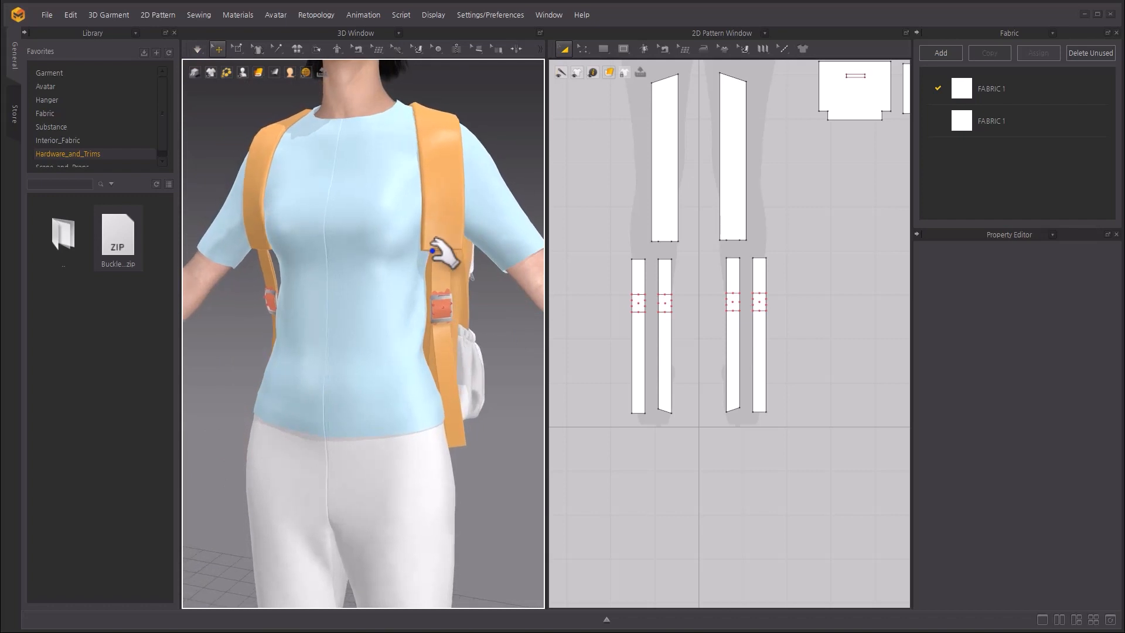
Offset one long edge of each shoulder strap pattern as an internal line at a distance of 30 mm.
{"action": "right_click_drag", "start_coordinate": [624, 145], "coordinate": [608, 223]}
{"action": "right_click_drag", "start_coordinate": [480, 139], "coordinate": [480, 147]}
{"action": "left_click", "coordinate": [584, 50]}
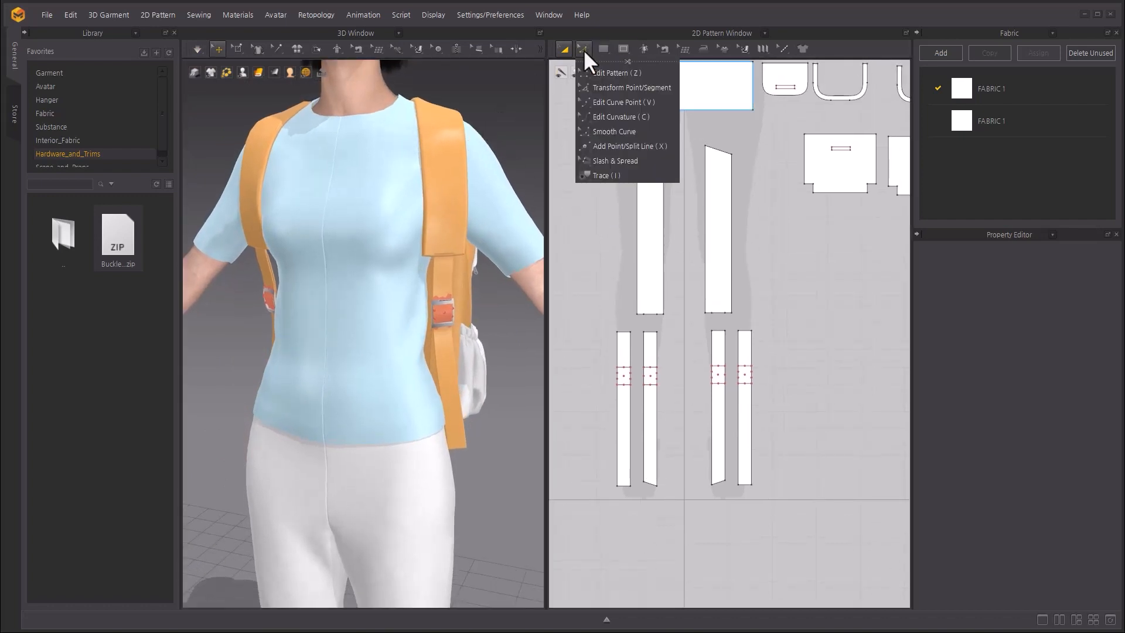
{"action": "left_click", "coordinate": [610, 82]}
{"action": "left_click", "coordinate": [733, 194]}
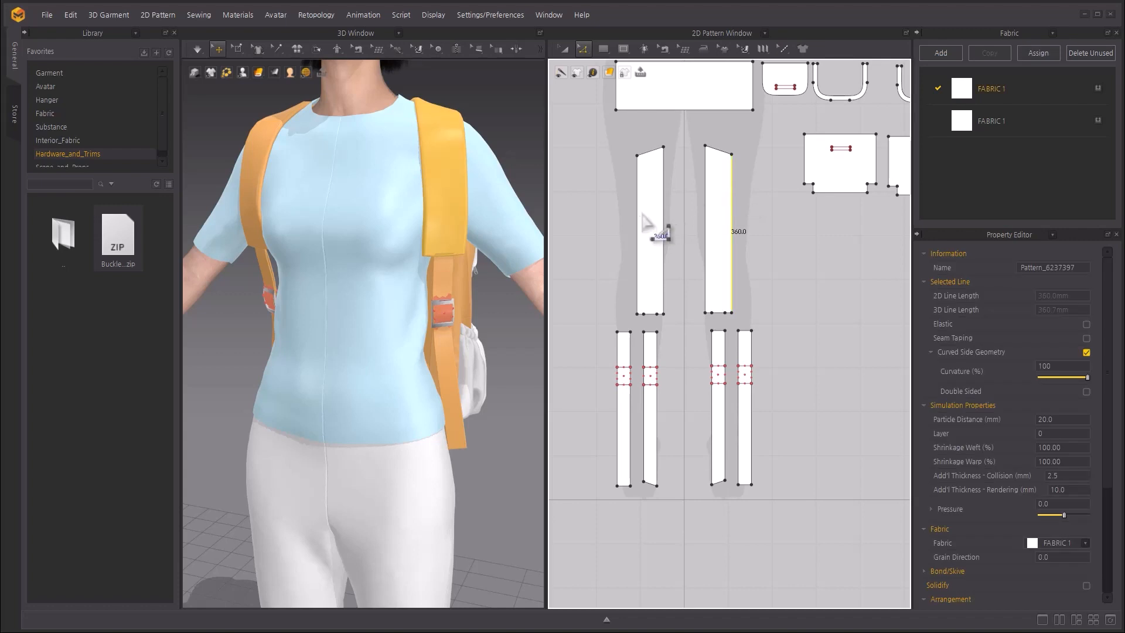
{"action": "right_click", "coordinate": [665, 215]}
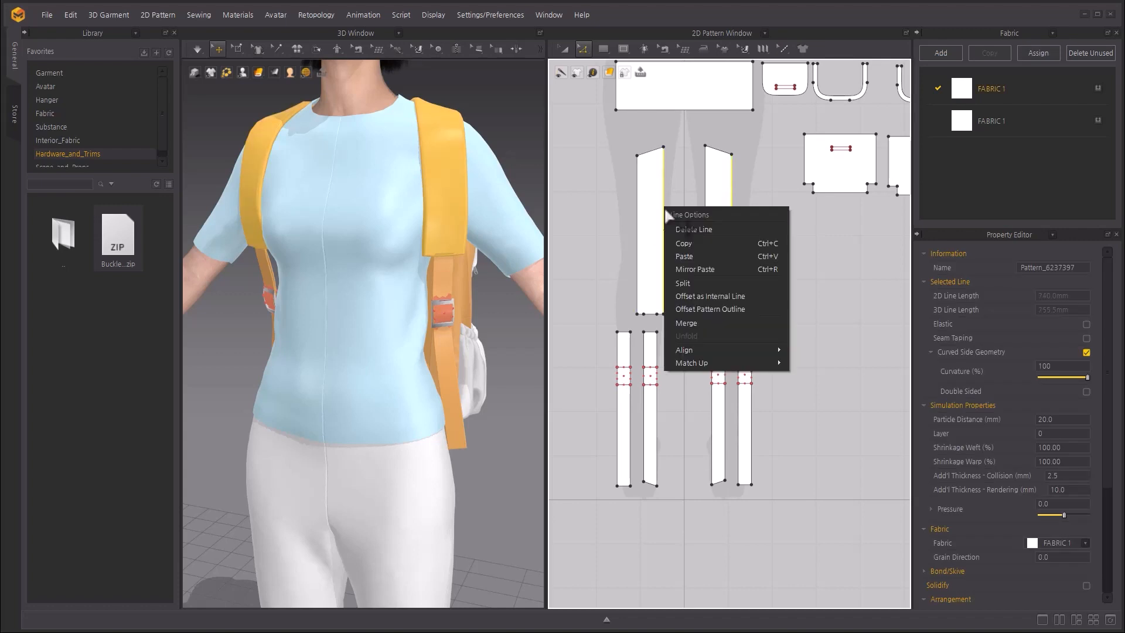
{"action": "left_click", "coordinate": [741, 297]}
{"action": "type", "text": "60"}
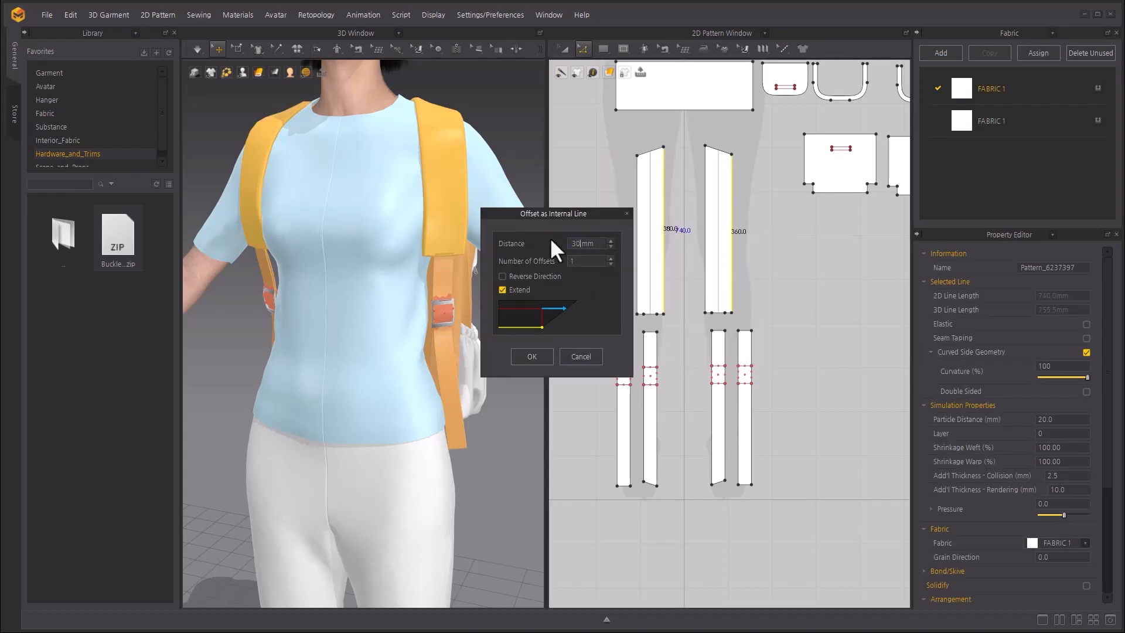
{"action": "key", "text": "Return"}
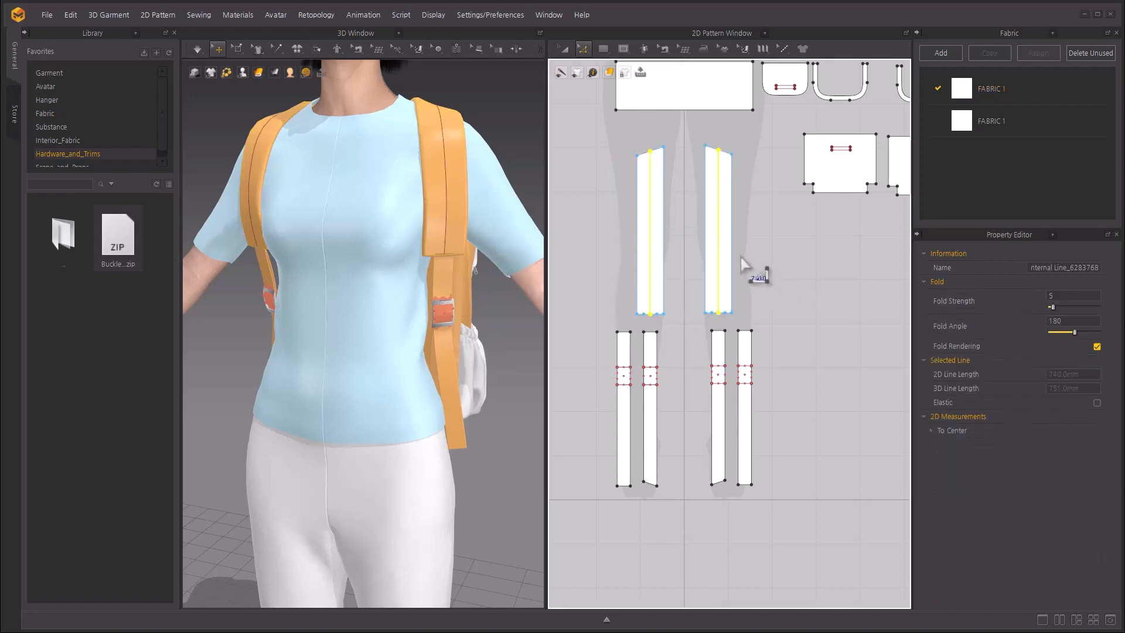
Cut and sew both shoulder strap patterns along their central internal lines and strengthen the resulting strap pieces.
{"action": "right_click", "coordinate": [719, 246]}
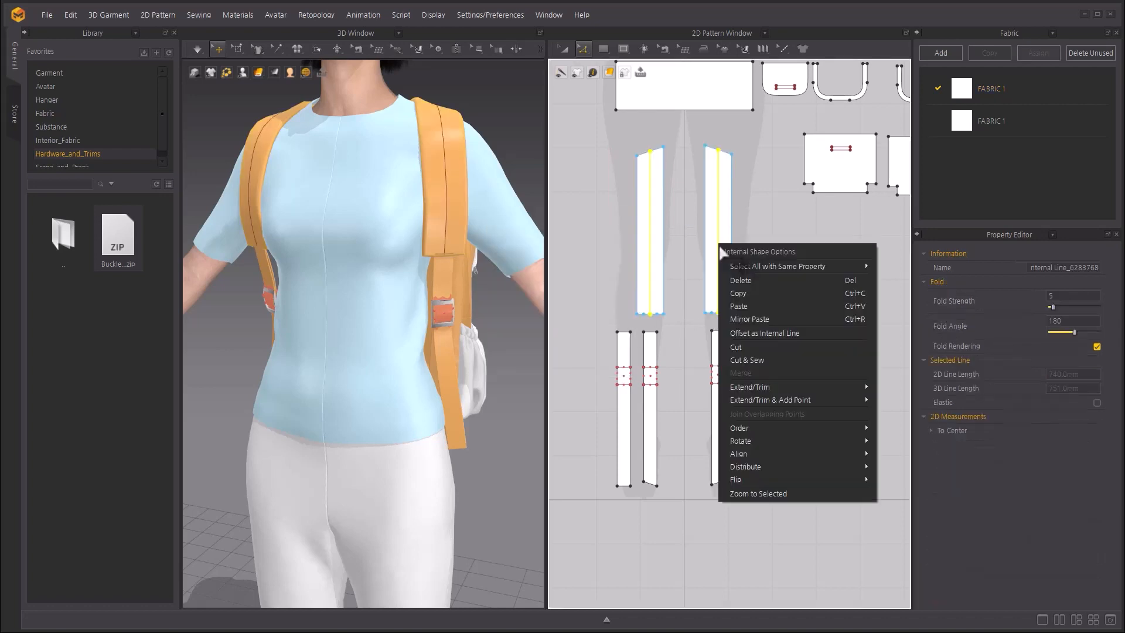
{"action": "left_click", "coordinate": [795, 362]}
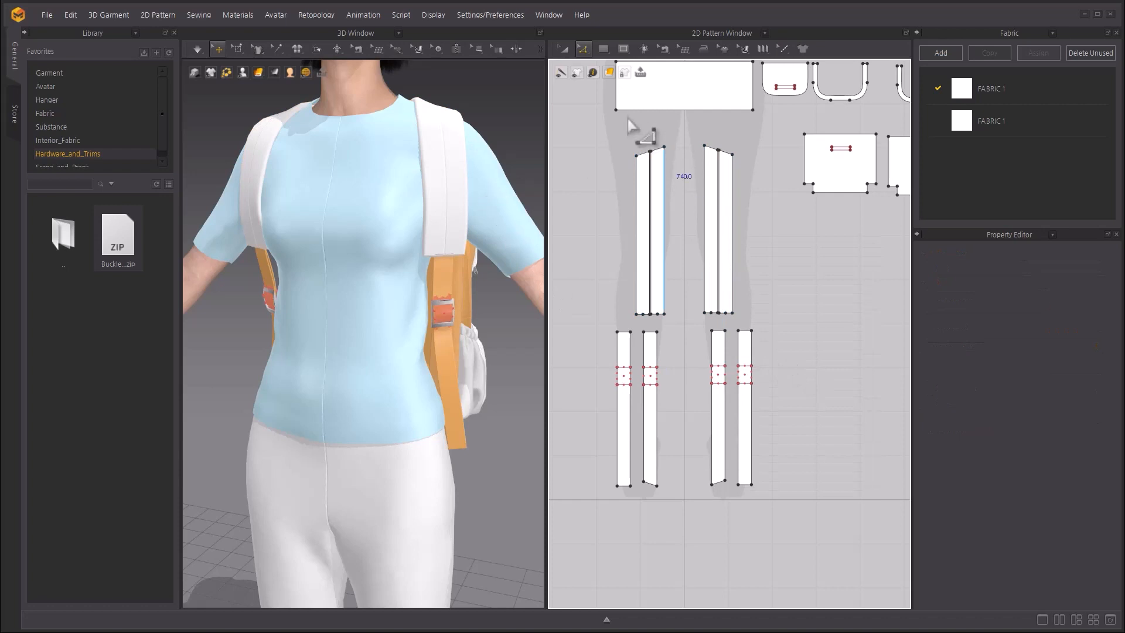
{"action": "key", "text": "a"}
{"action": "left_click_drag", "start_coordinate": [610, 141], "coordinate": [768, 326]}
{"action": "right_click", "coordinate": [729, 224]}
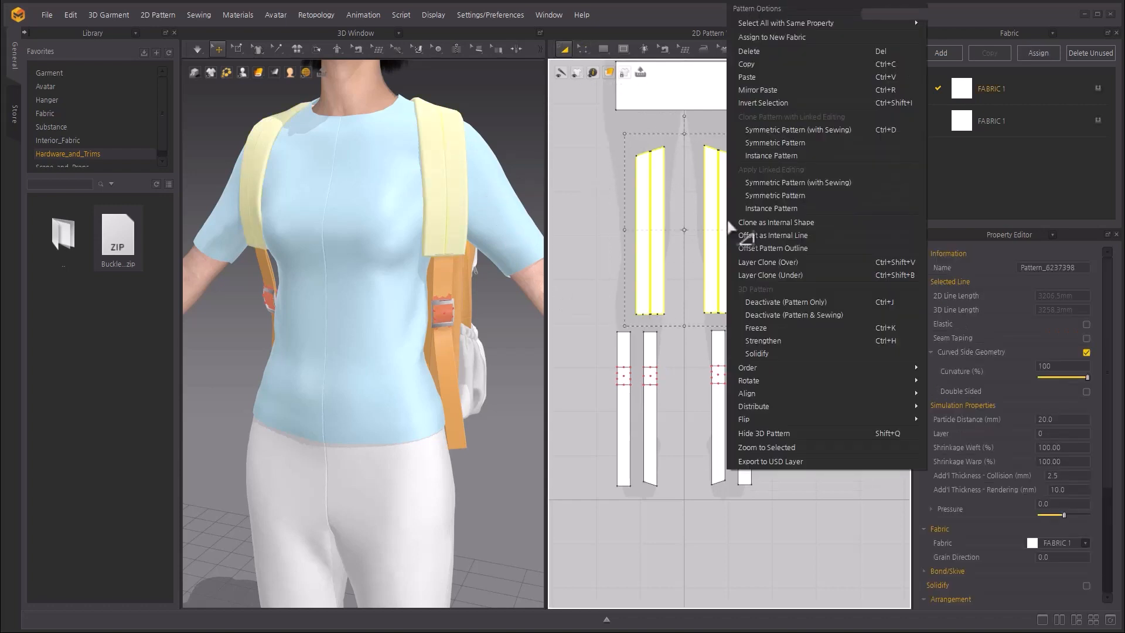
{"action": "left_click", "coordinate": [806, 339]}
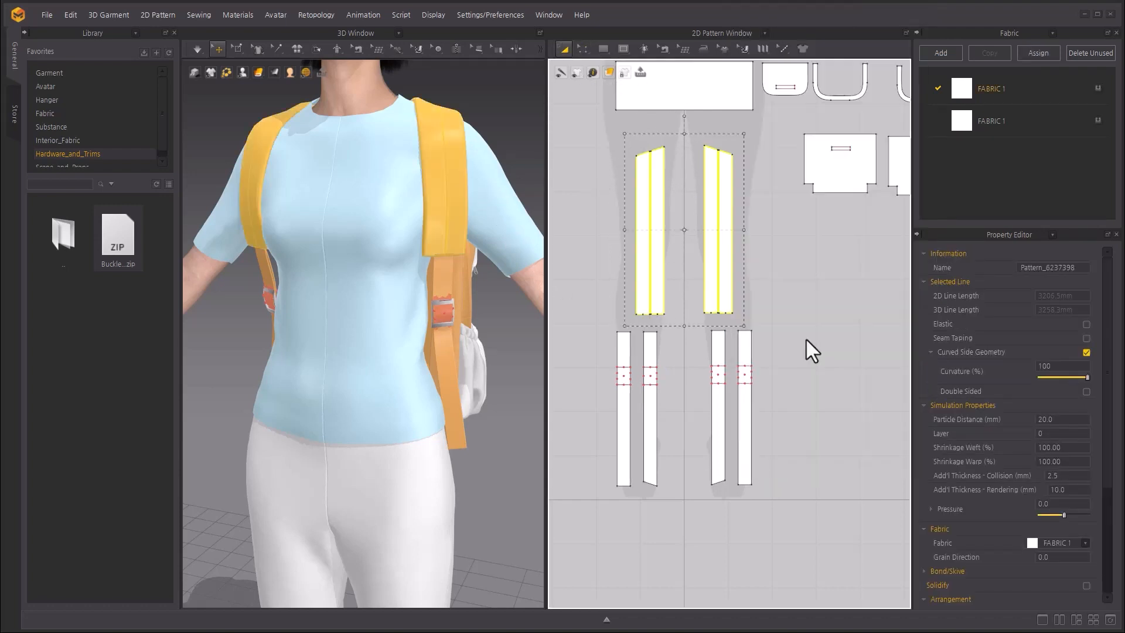
Simulate the strengthened shoulder straps and inspect their fit on the avatar from the side and front.
{"action": "right_click_drag", "start_coordinate": [524, 191], "coordinate": [422, 145]}
{"action": "scroll", "coordinate": [420, 139], "scroll_direction": "down", "scroll_amount": 3}
{"action": "key", "text": "q"}
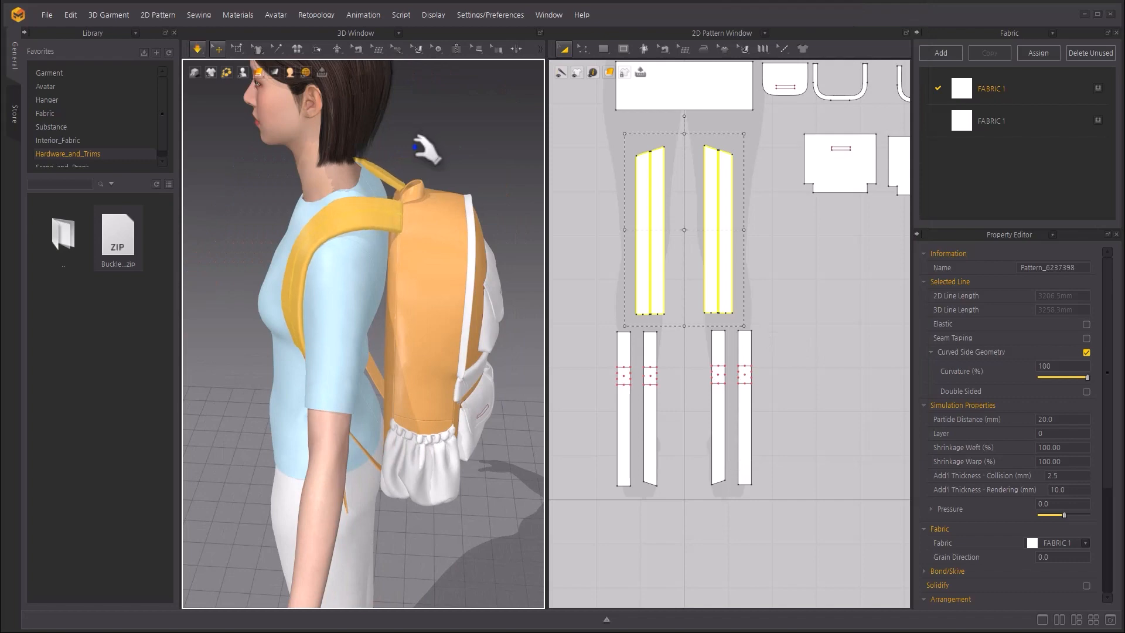
{"action": "right_click_drag", "start_coordinate": [311, 226], "coordinate": [369, 209]}
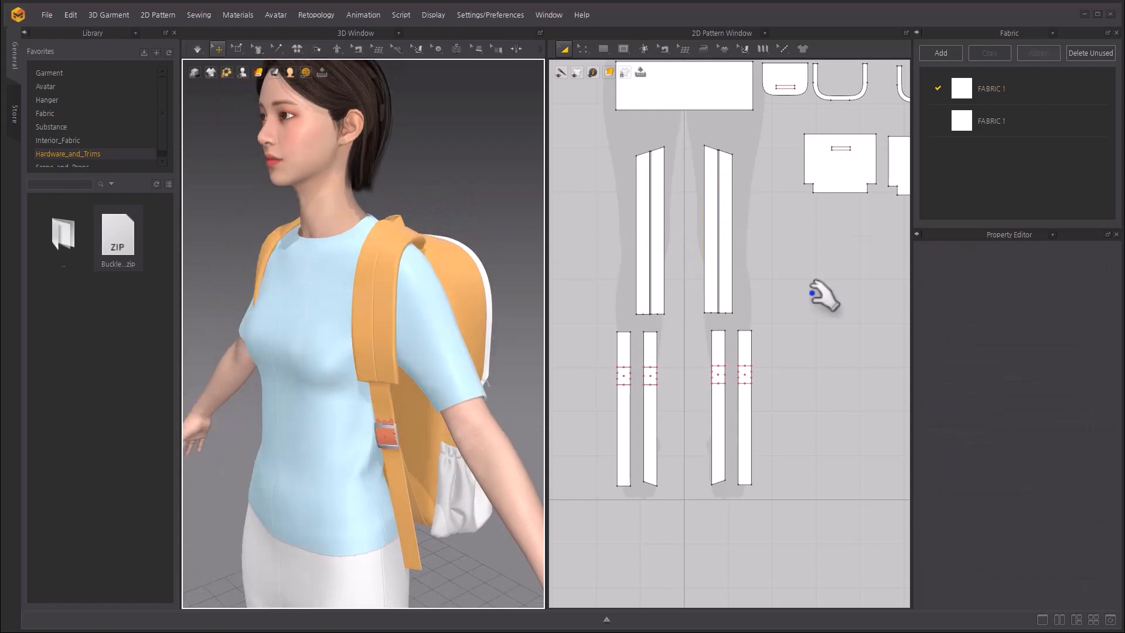
Unfreeze all the T-shirt patterns, including the front, back and both sleeves.
{"action": "middle_click_drag", "start_coordinate": [819, 293], "coordinate": [510, 385]}
{"action": "scroll", "coordinate": [655, 314], "scroll_direction": "down", "scroll_amount": 5}
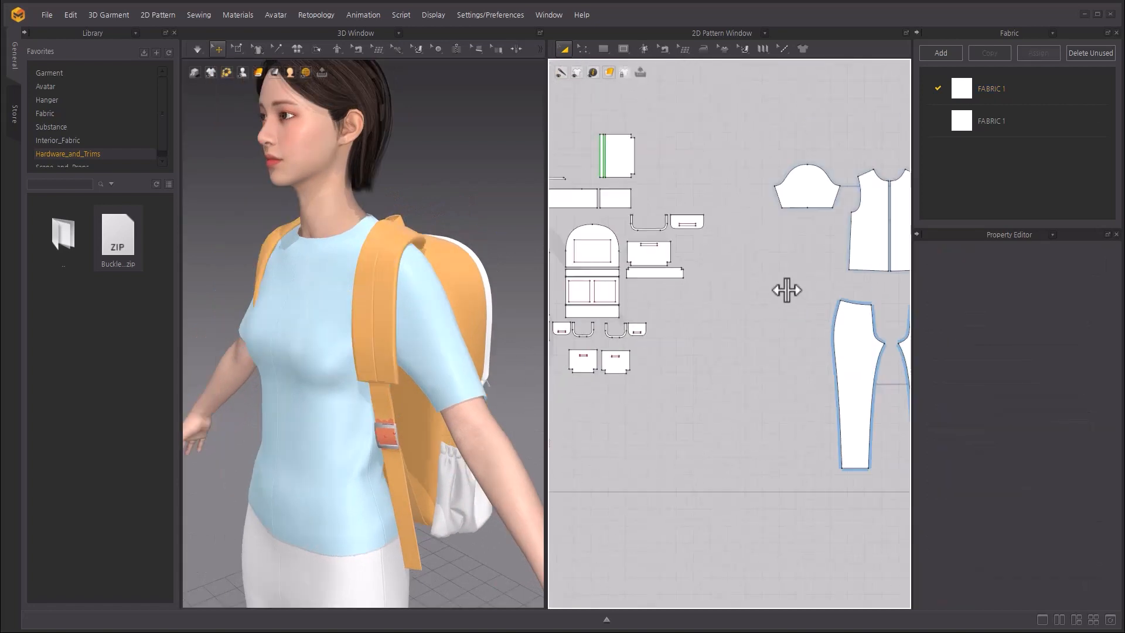
{"action": "middle_click_drag", "start_coordinate": [786, 290], "coordinate": [583, 336]}
{"action": "left_click_drag", "start_coordinate": [571, 202], "coordinate": [885, 337]}
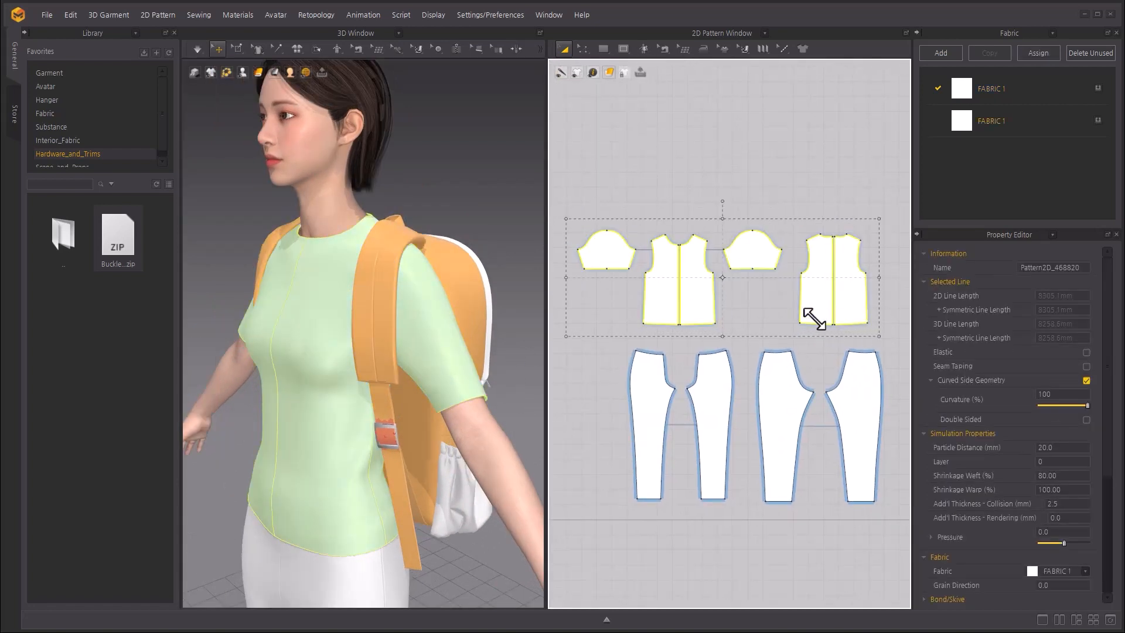
{"action": "right_click", "coordinate": [690, 287]}
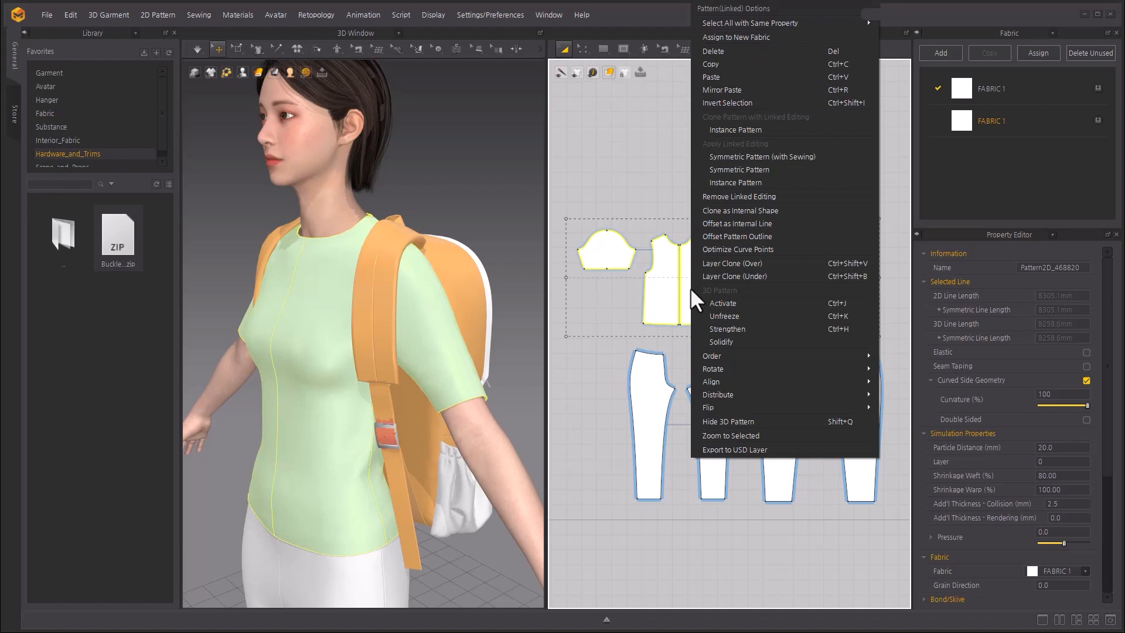
{"action": "left_click", "coordinate": [754, 315]}
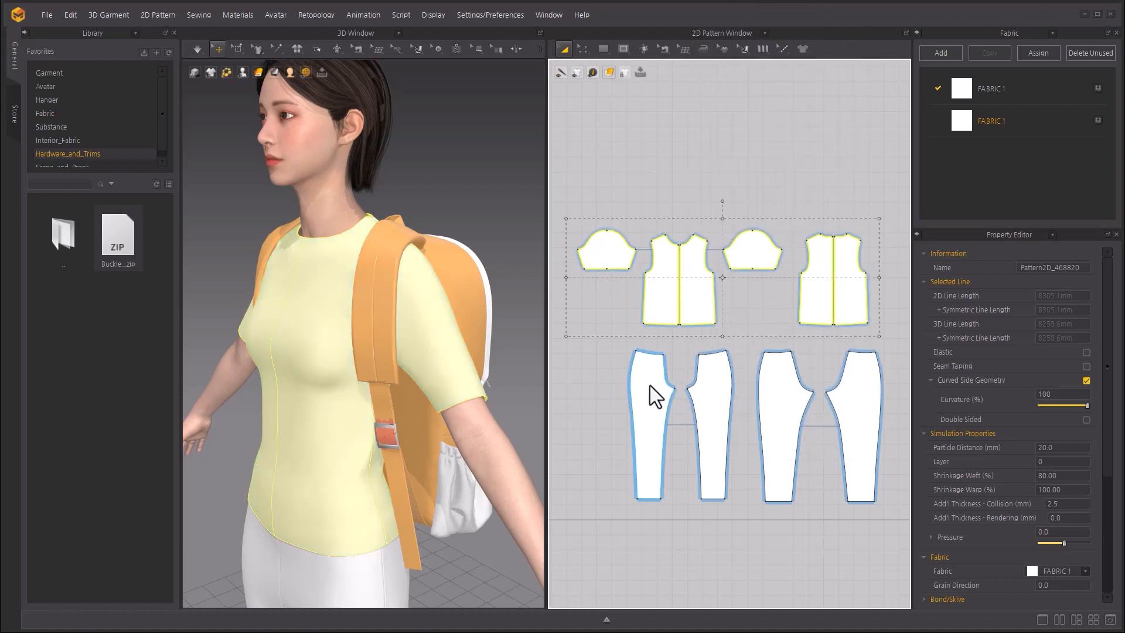
{"action": "left_click", "coordinate": [611, 413]}
Freeze all the shoulder strap and buckle webbing patterns.
{"action": "middle_click_drag", "start_coordinate": [611, 420], "coordinate": [939, 277]}
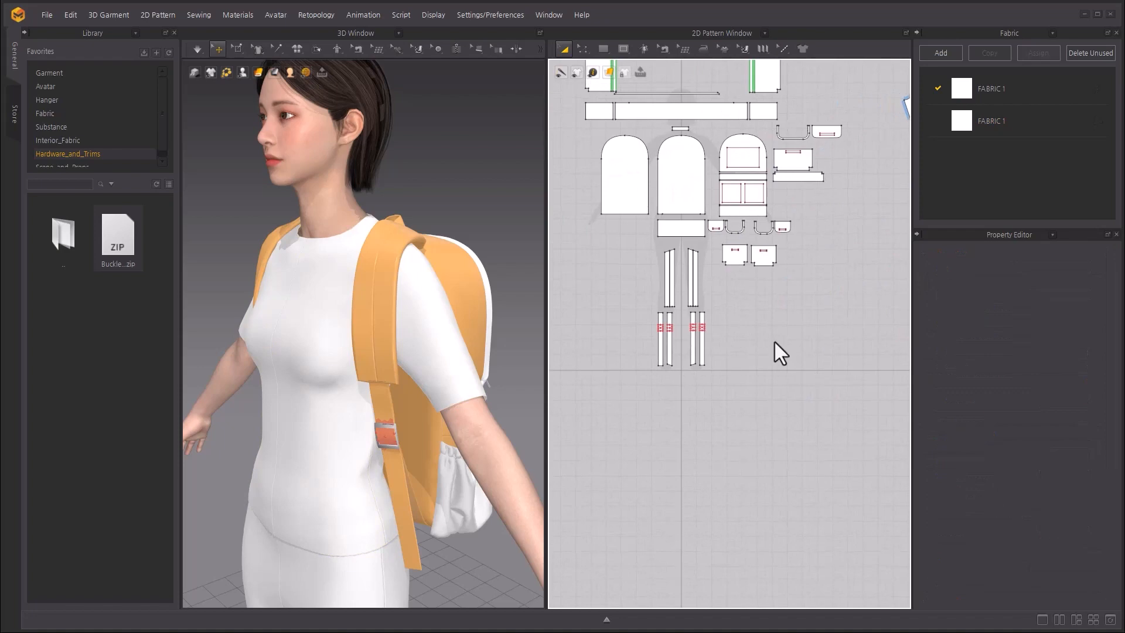
{"action": "left_click", "coordinate": [647, 245]}
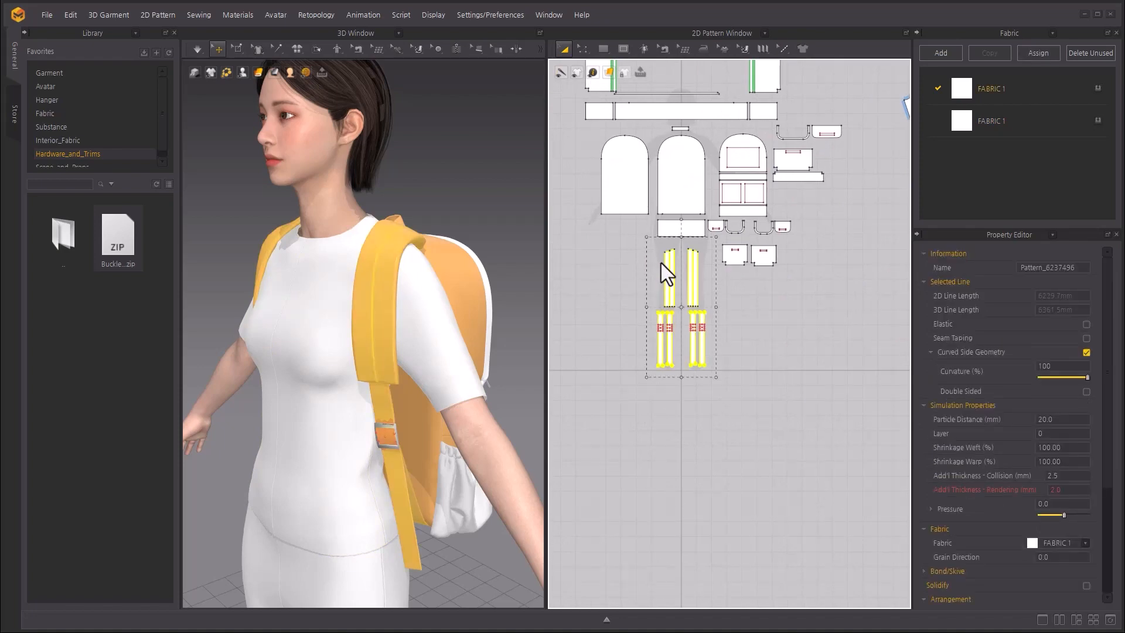
{"action": "right_click", "coordinate": [662, 263]}
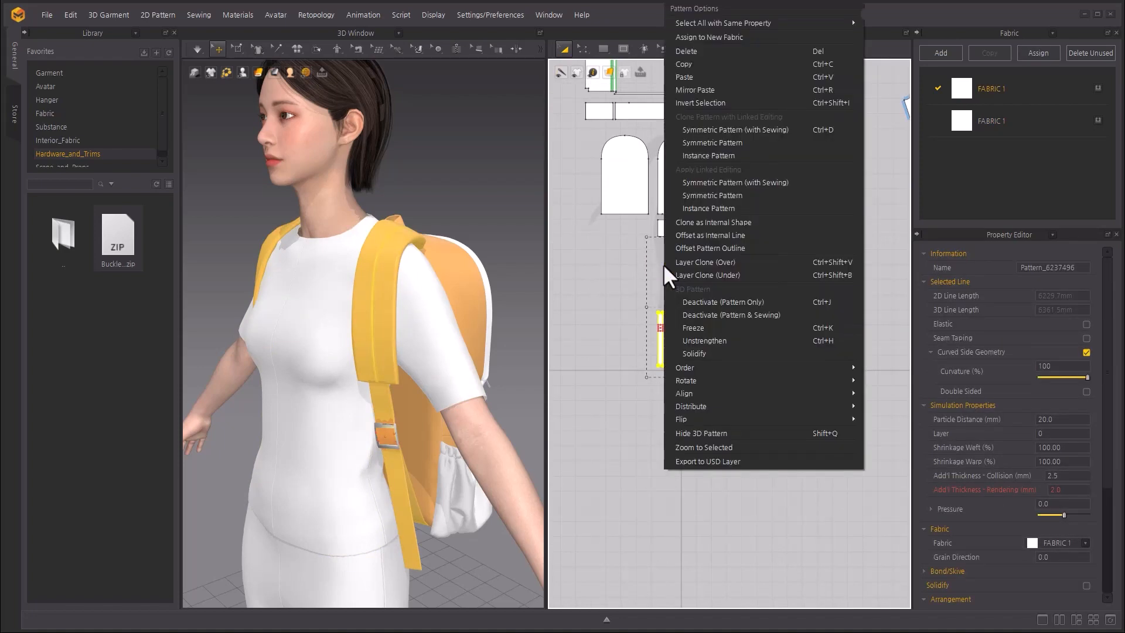
{"action": "left_click", "coordinate": [697, 328]}
{"action": "left_click", "coordinate": [821, 349]}
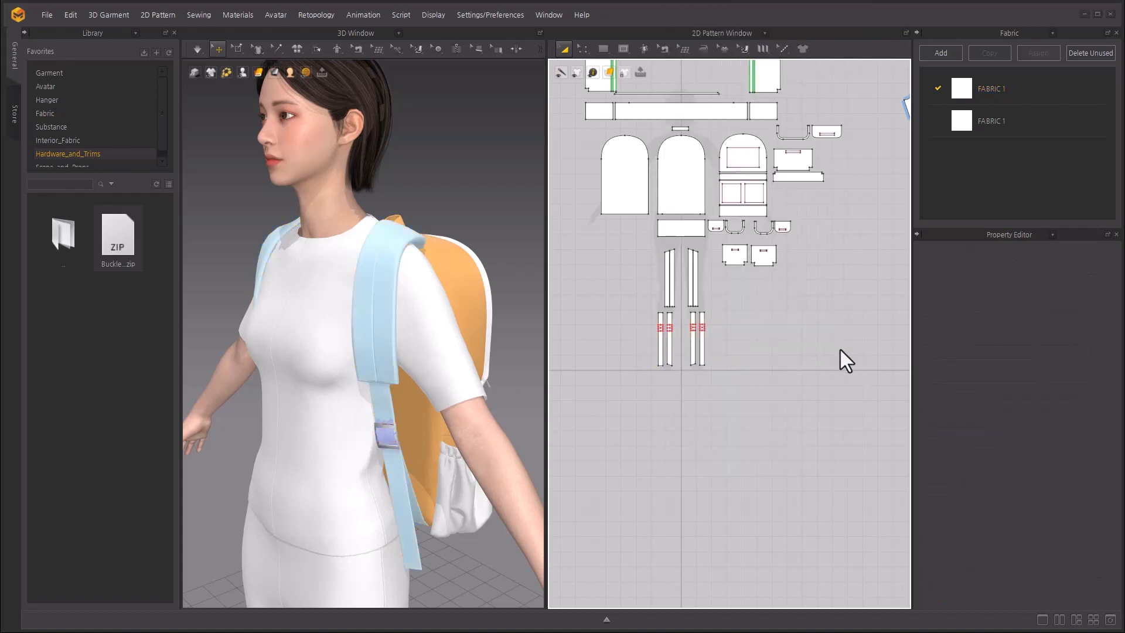
Simulate the T-shirt while raising its weft shrinkage in stages through 85, 90 and 95 to 100%.
{"action": "scroll", "coordinate": [754, 184], "scroll_direction": "up", "scroll_amount": 3}
{"action": "scroll", "coordinate": [640, 283], "scroll_direction": "down", "scroll_amount": 3}
{"action": "left_click_drag", "start_coordinate": [583, 163], "coordinate": [882, 293]}
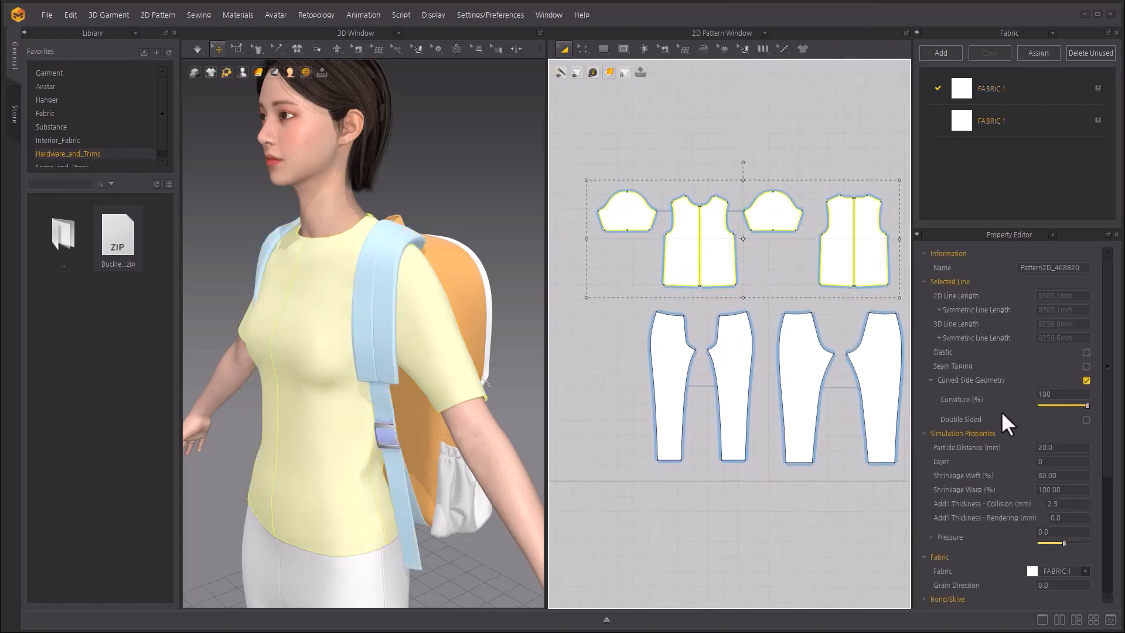
{"action": "left_click", "coordinate": [1070, 478]}
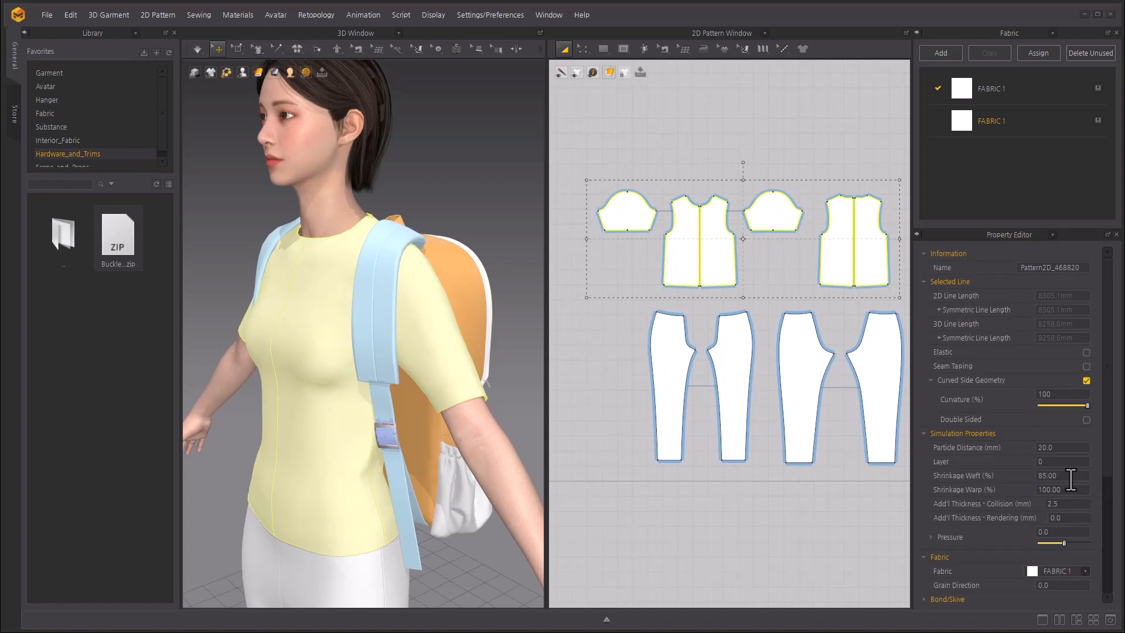
{"action": "key", "text": "space"}
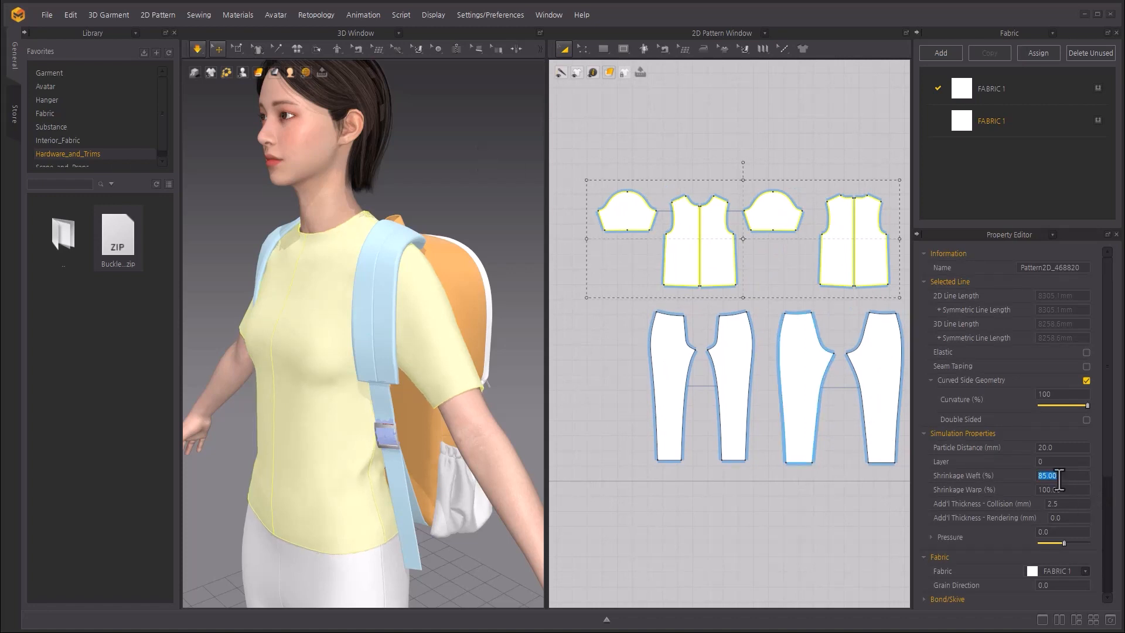
{"action": "type", "text": "90"}
{"action": "key", "text": "Return"}
{"action": "type", "text": "95"}
{"action": "key", "text": "Return"}
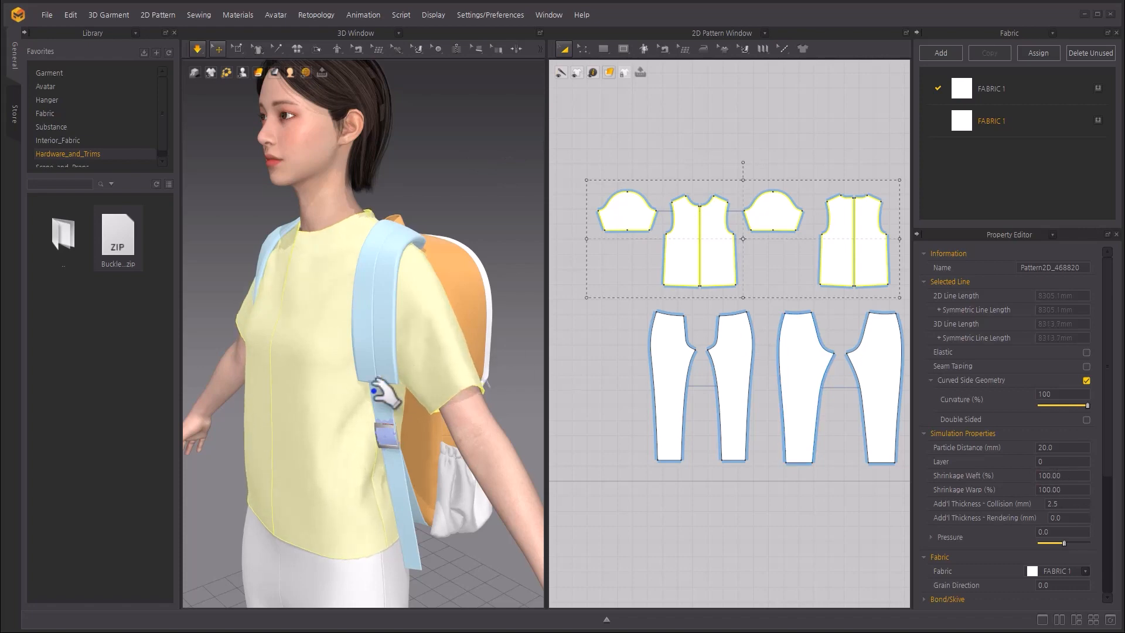
{"action": "right_click_drag", "start_coordinate": [372, 460], "coordinate": [357, 257]}
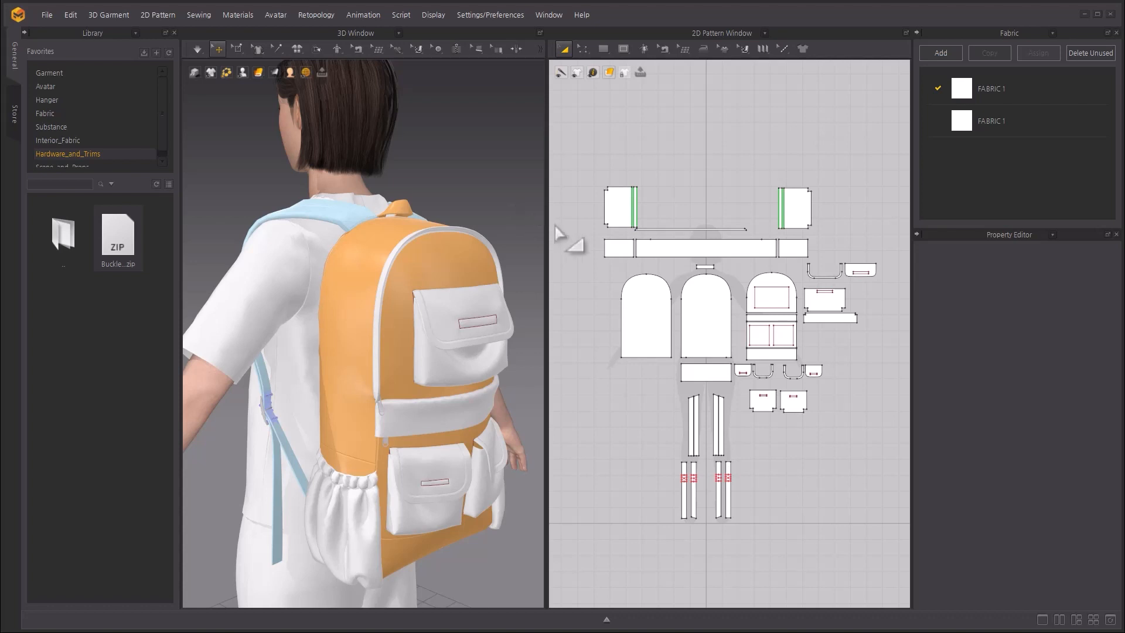
Edit the particle distance of the three long side band patterns of the backpack.
{"action": "scroll", "coordinate": [624, 228], "scroll_direction": "up", "scroll_amount": 2}
{"action": "left_click", "coordinate": [624, 226]}
{"action": "left_click", "coordinate": [1069, 420]}
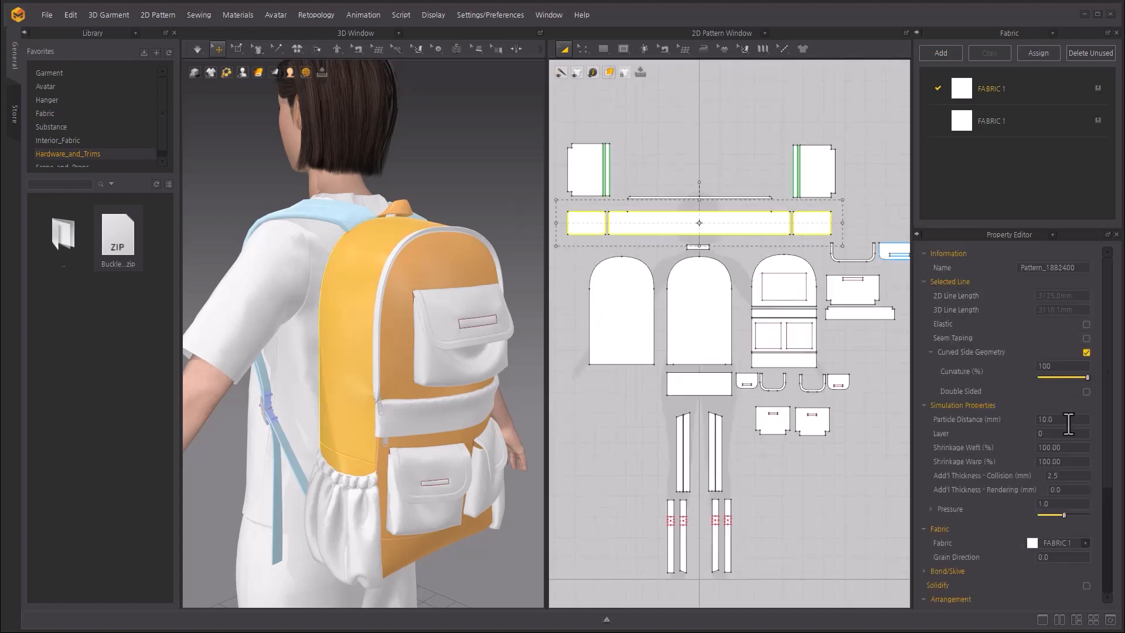
{"action": "left_click", "coordinate": [480, 187]}
Set the particle distance of the backpack's middle arched panel, front panel pieces and bottom pattern to 5 mm.
{"action": "left_click", "coordinate": [709, 299]}
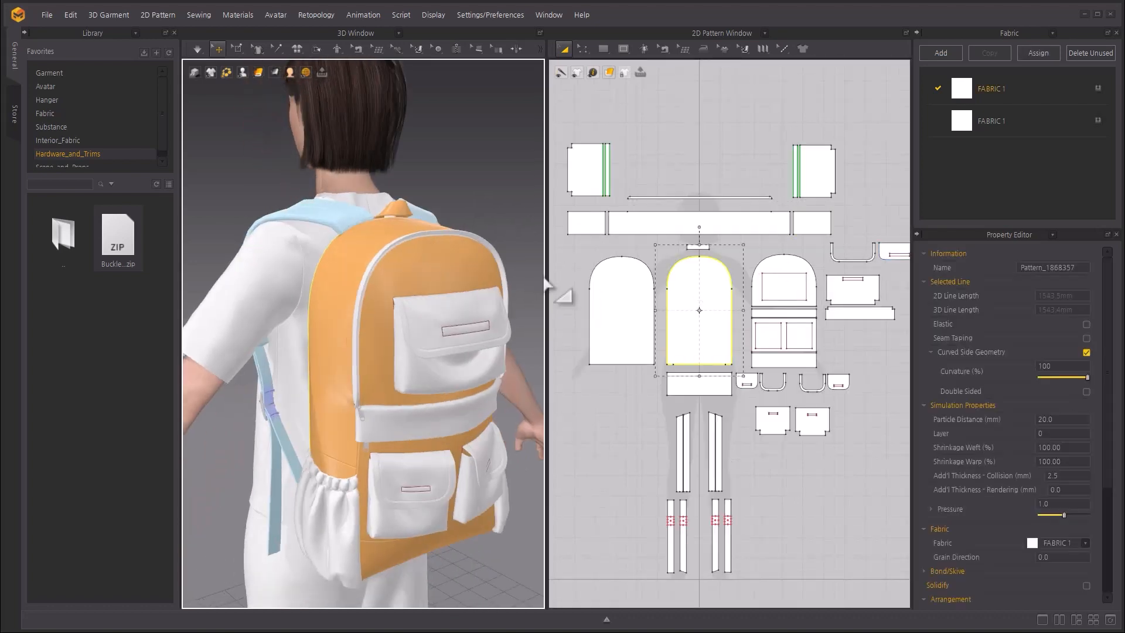
{"action": "left_click", "coordinate": [785, 275], "text": "shift"}
{"action": "scroll", "coordinate": [814, 314], "scroll_direction": "up", "scroll_amount": 2}
{"action": "left_click", "coordinate": [789, 319], "text": "shift"}
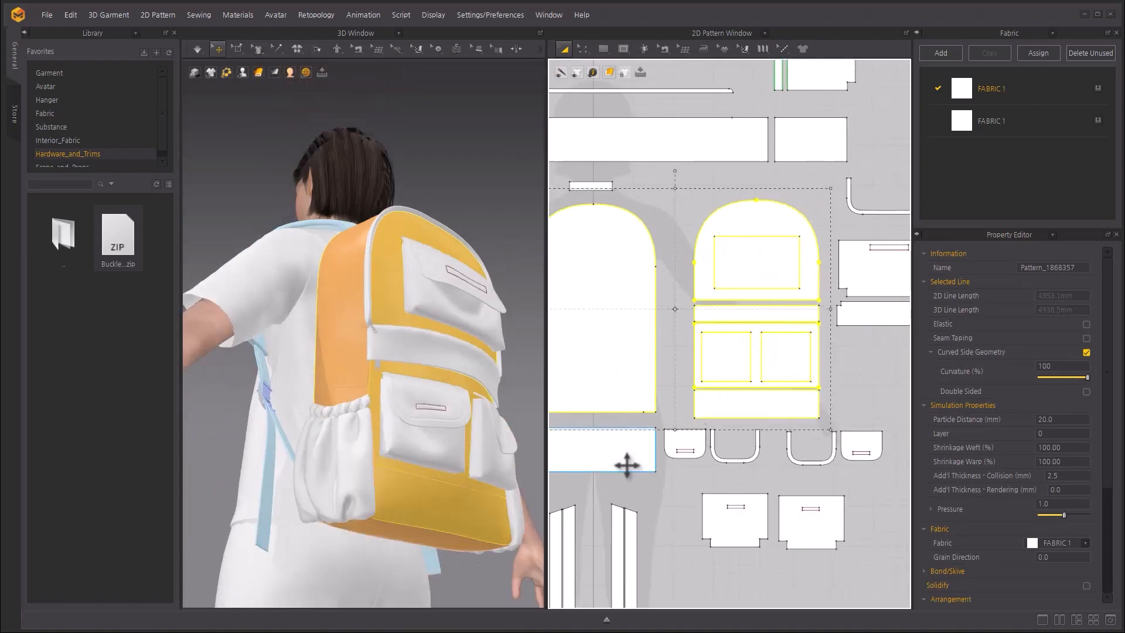
{"action": "left_click", "coordinate": [627, 465], "text": "shift"}
{"action": "left_click", "coordinate": [1066, 420]}
{"action": "type", "text": "1"}
{"action": "right_click_drag", "start_coordinate": [543, 415], "coordinate": [432, 420]}
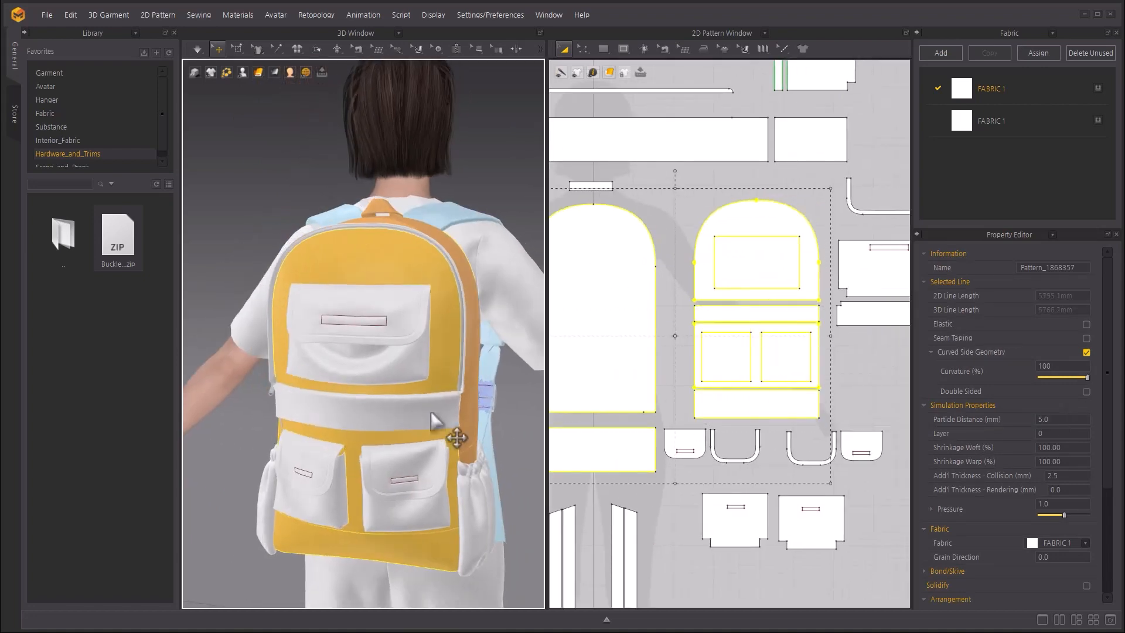
Set the additional rendering thickness of all the backpack's front panel pieces to 2 mm.
{"action": "left_click", "coordinate": [431, 414]}
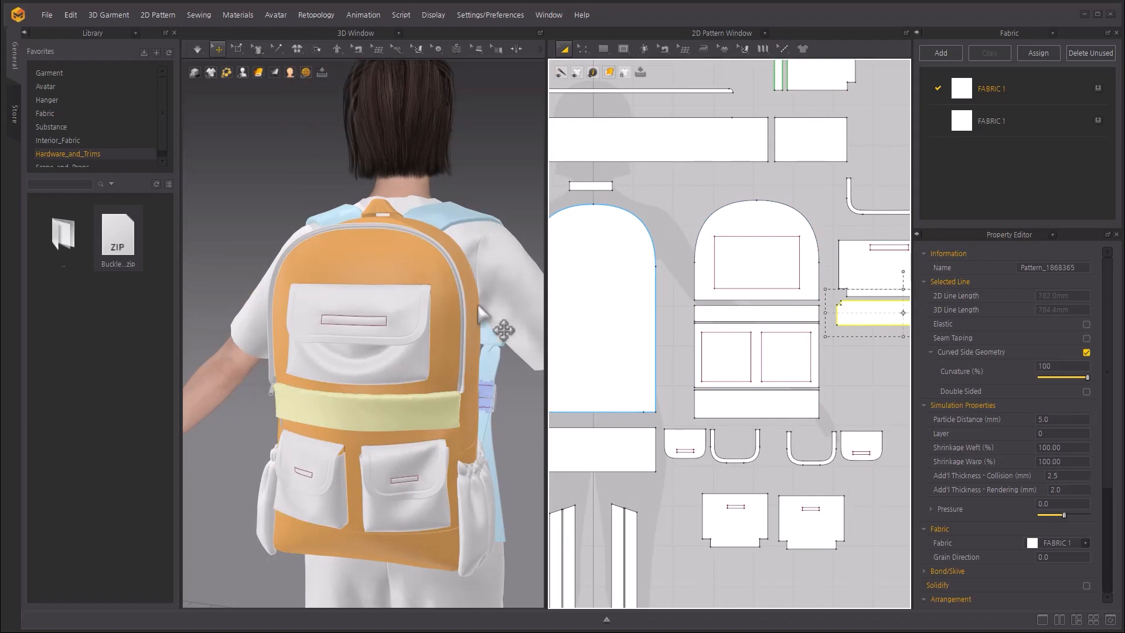
{"action": "left_click", "coordinate": [686, 407]}
{"action": "left_click", "coordinate": [714, 411]}
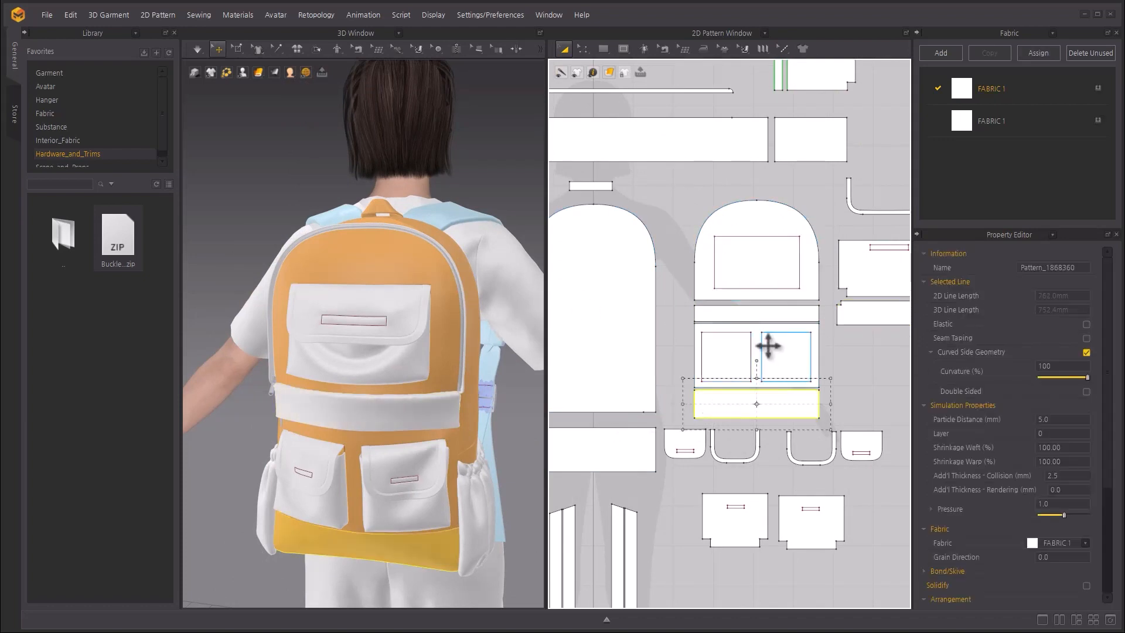
{"action": "left_click", "coordinate": [781, 324], "text": "shift"}
{"action": "left_click", "coordinate": [793, 310], "text": "shift"}
{"action": "left_click", "coordinate": [811, 263], "text": "shift"}
{"action": "double_click", "coordinate": [1055, 489]}
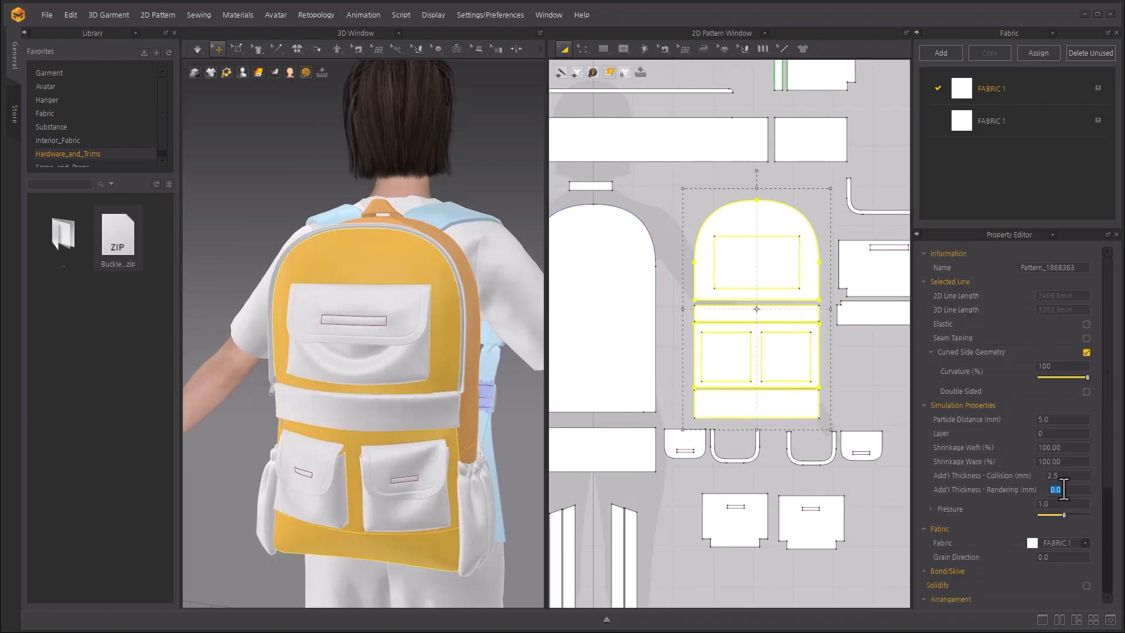
{"action": "type", "text": "2"}
{"action": "key", "text": "Return"}
{"action": "right_click_drag", "start_coordinate": [515, 380], "coordinate": [409, 449]}
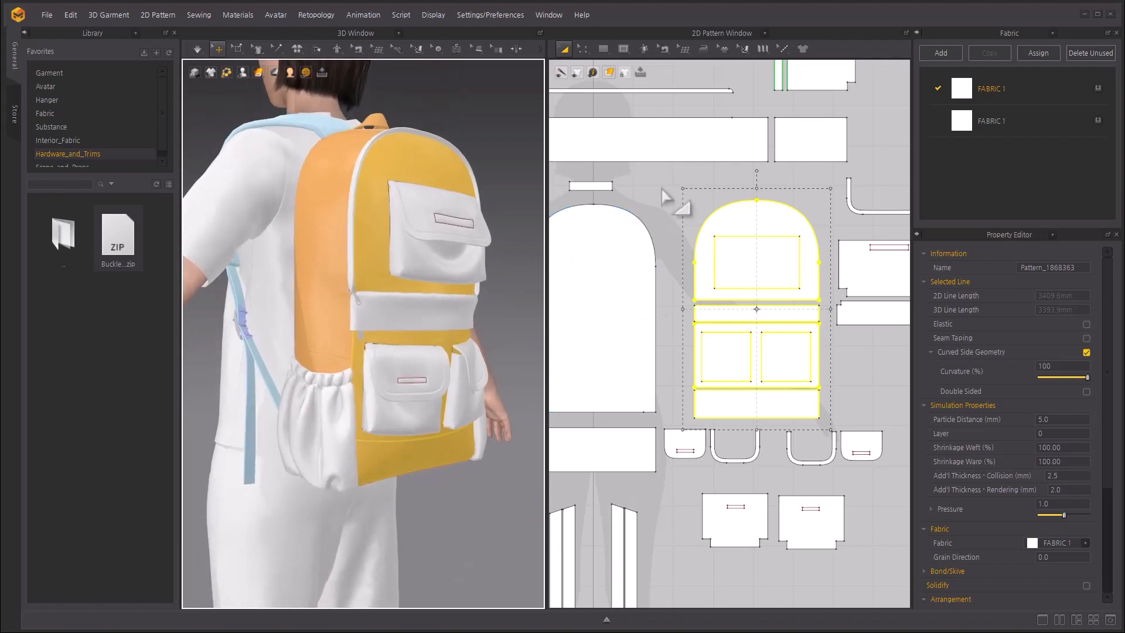
Edit the additional rendering thickness of the backpack's side band patterns and check the bag from behind.
{"action": "middle_click_drag", "start_coordinate": [803, 164], "coordinate": [911, 221]}
{"action": "scroll", "coordinate": [853, 188], "scroll_direction": "down", "scroll_amount": 3}
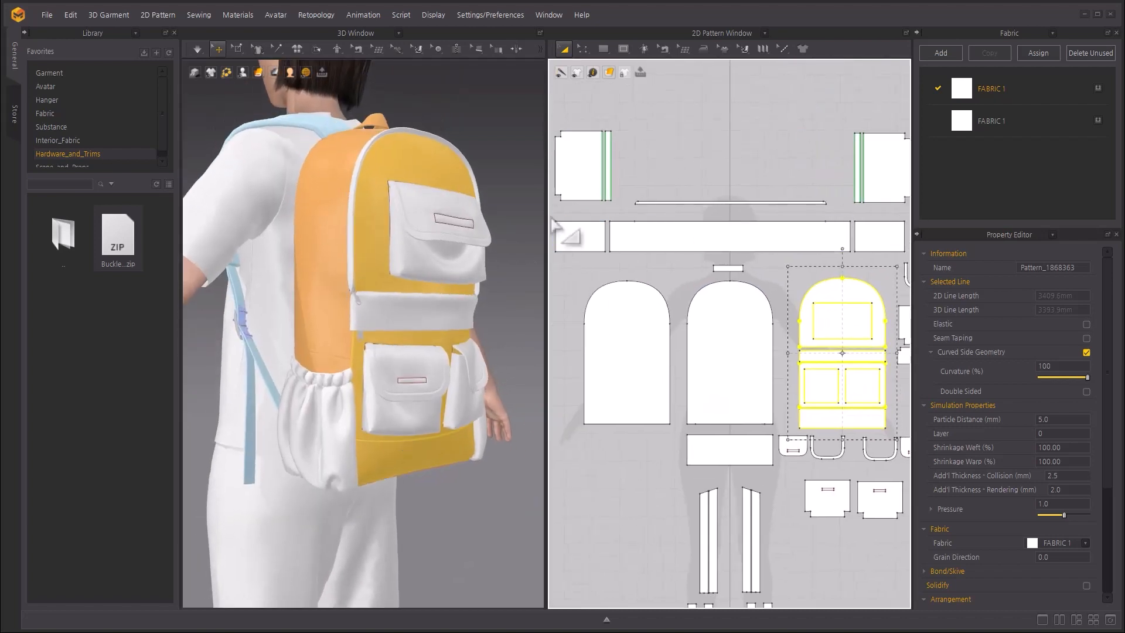
{"action": "left_click", "coordinate": [891, 238]}
{"action": "double_click", "coordinate": [1060, 490]}
{"action": "right_click_drag", "start_coordinate": [496, 378], "coordinate": [554, 342]}
{"action": "left_click", "coordinate": [506, 335]}
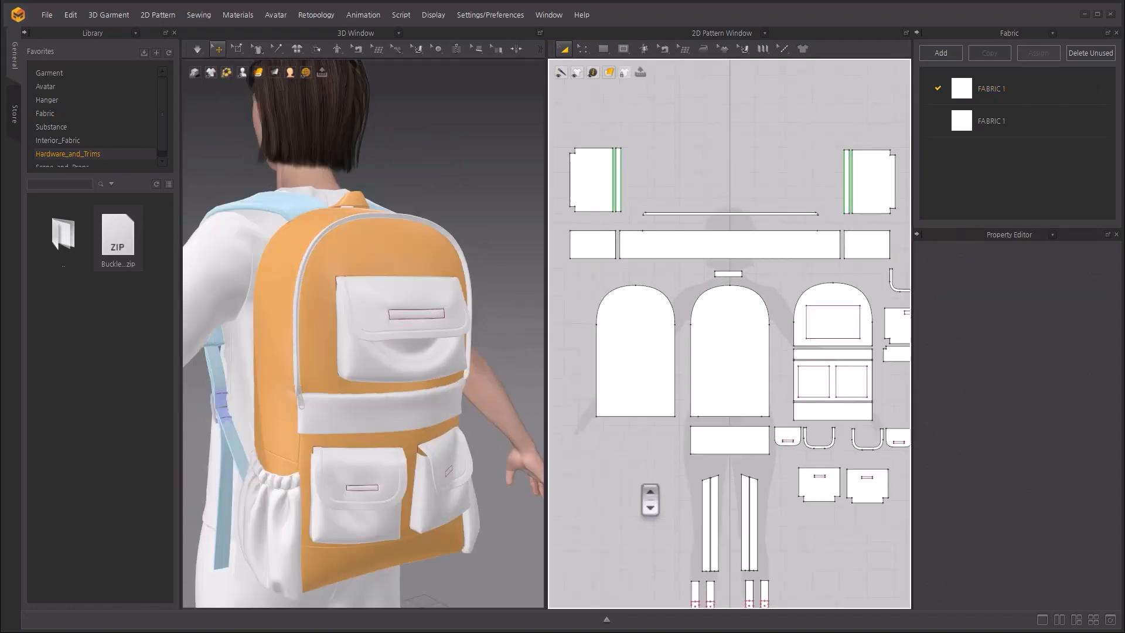
{"action": "scroll", "coordinate": [649, 499], "scroll_direction": "down", "scroll_amount": 3}
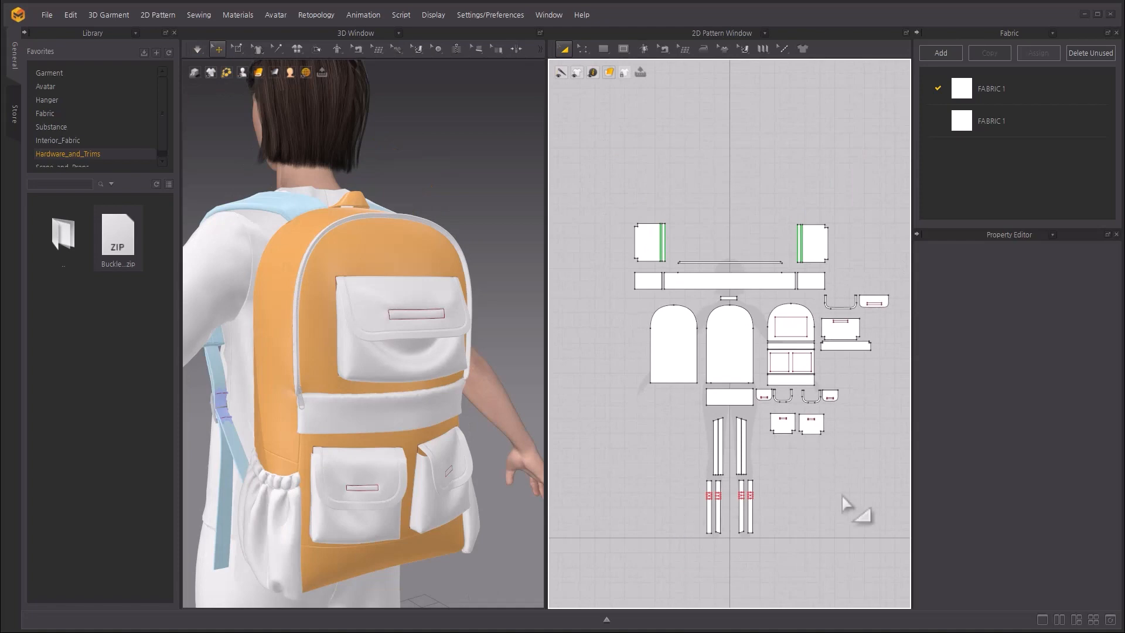
Add a new fabric and name it bag_skyblue.
{"action": "right_click_drag", "start_coordinate": [843, 495], "coordinate": [811, 485]}
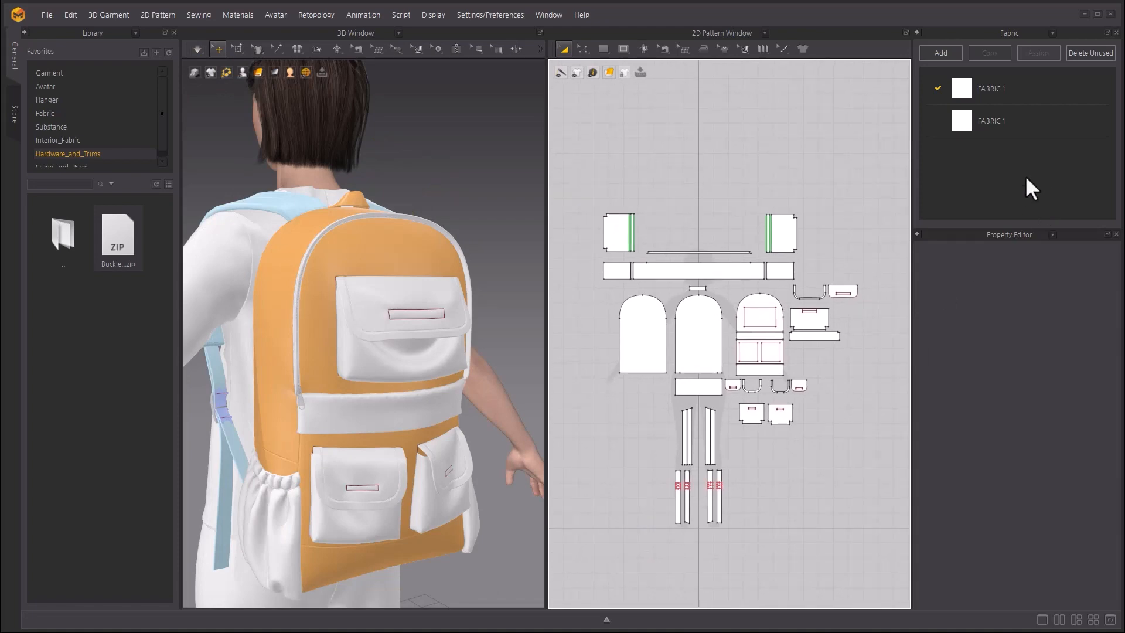
{"action": "left_click", "coordinate": [942, 53]}
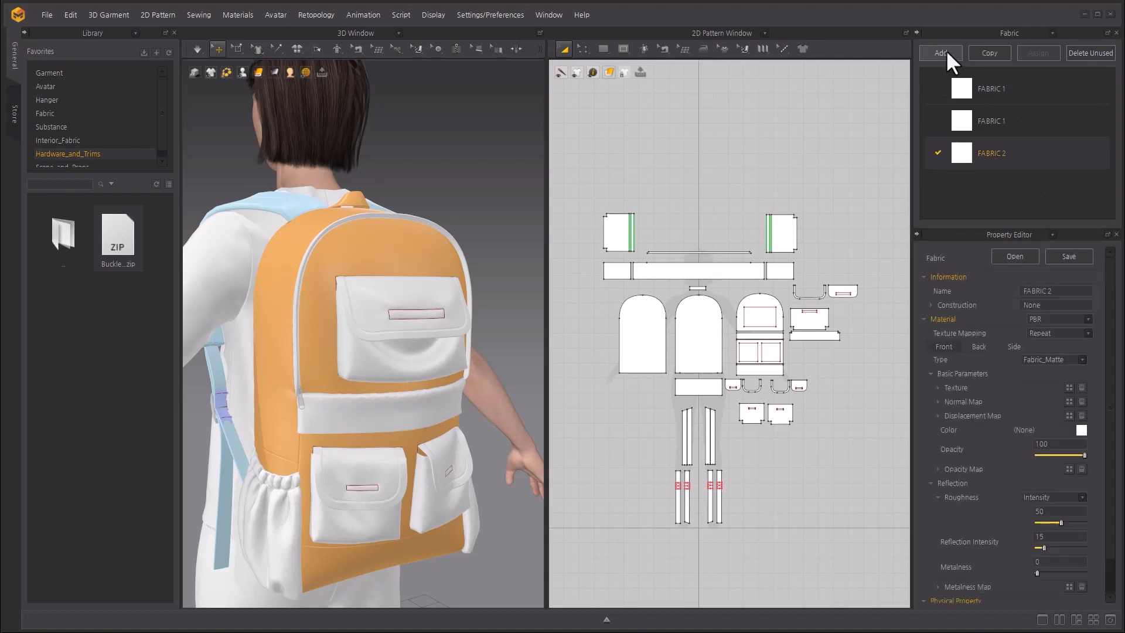
{"action": "double_click", "coordinate": [1011, 154]}
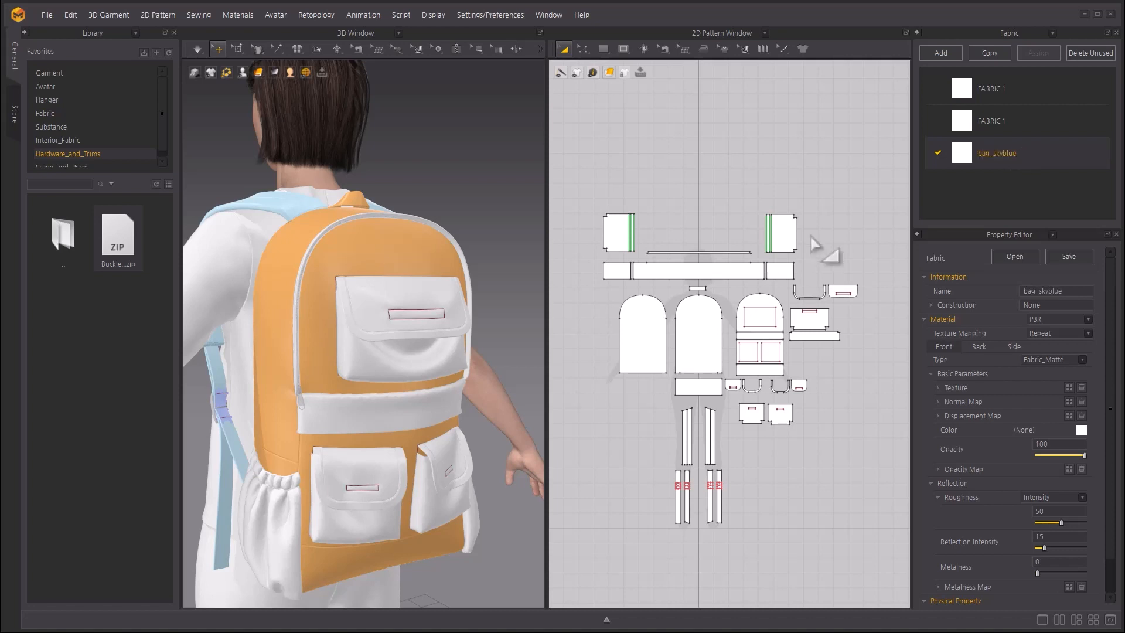
Assign bag_skyblue to the backpack's front panels, side bands, zipper strip, pocket bodies, small and large pocket flaps, and gathered side pockets.
{"action": "left_click", "coordinate": [427, 289]}
{"action": "left_click", "coordinate": [406, 368], "text": "shift"}
{"action": "left_click", "coordinate": [372, 250], "text": "shift"}
{"action": "right_click_drag", "start_coordinate": [436, 183], "coordinate": [475, 181]}
{"action": "left_click", "coordinate": [295, 231], "text": "shift"}
{"action": "left_click", "coordinate": [355, 213], "text": "shift"}
{"action": "scroll", "coordinate": [786, 375], "scroll_direction": "up", "scroll_amount": 1}
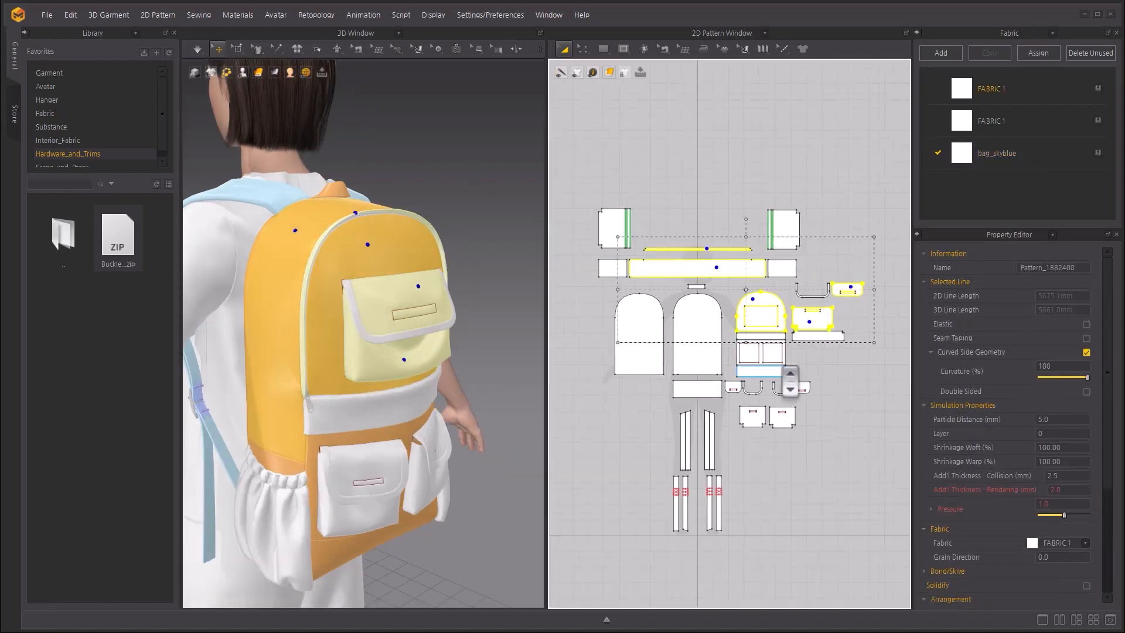
{"action": "scroll", "coordinate": [790, 381], "scroll_direction": "up", "scroll_amount": 3}
{"action": "left_click", "coordinate": [809, 339], "text": "shift"}
{"action": "left_click", "coordinate": [810, 369], "text": "shift"}
{"action": "left_click", "coordinate": [826, 227], "text": "shift"}
{"action": "middle_click_drag", "start_coordinate": [644, 225], "coordinate": [726, 243]}
{"action": "left_click", "coordinate": [612, 243], "text": "shift"}
{"action": "left_click", "coordinate": [603, 170], "text": "shift"}
{"action": "left_click", "coordinate": [897, 170], "text": "shift"}
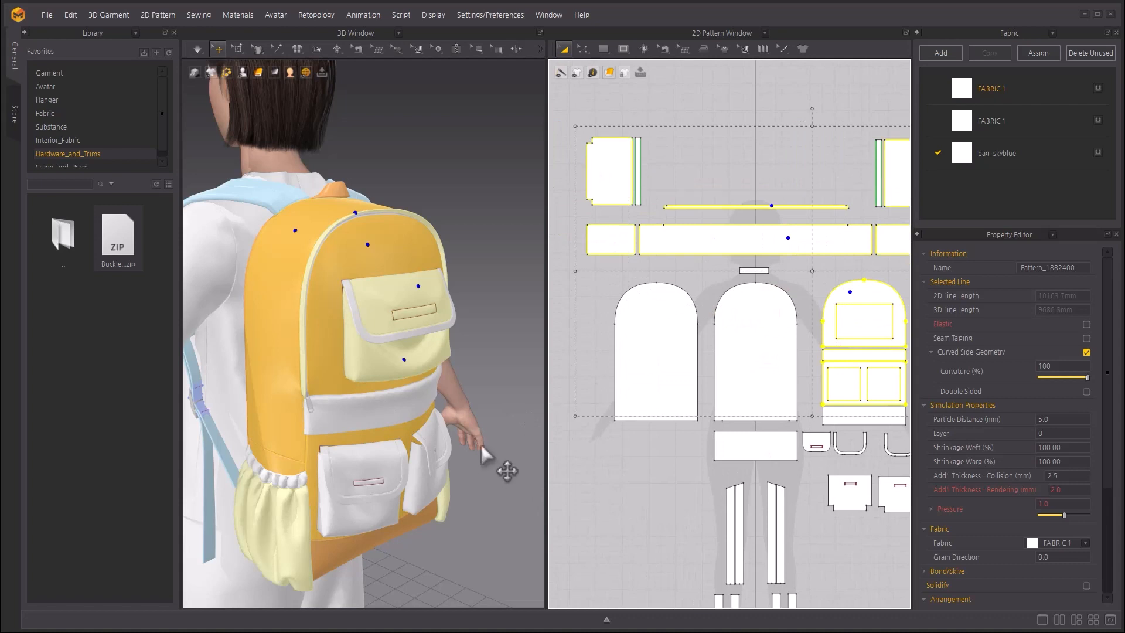
{"action": "left_click", "coordinate": [376, 520], "text": "shift"}
{"action": "left_click", "coordinate": [356, 461], "text": "shift"}
{"action": "left_click", "coordinate": [426, 488], "text": "shift"}
{"action": "left_click", "coordinate": [437, 426], "text": "shift"}
{"action": "left_click", "coordinate": [1098, 153]}
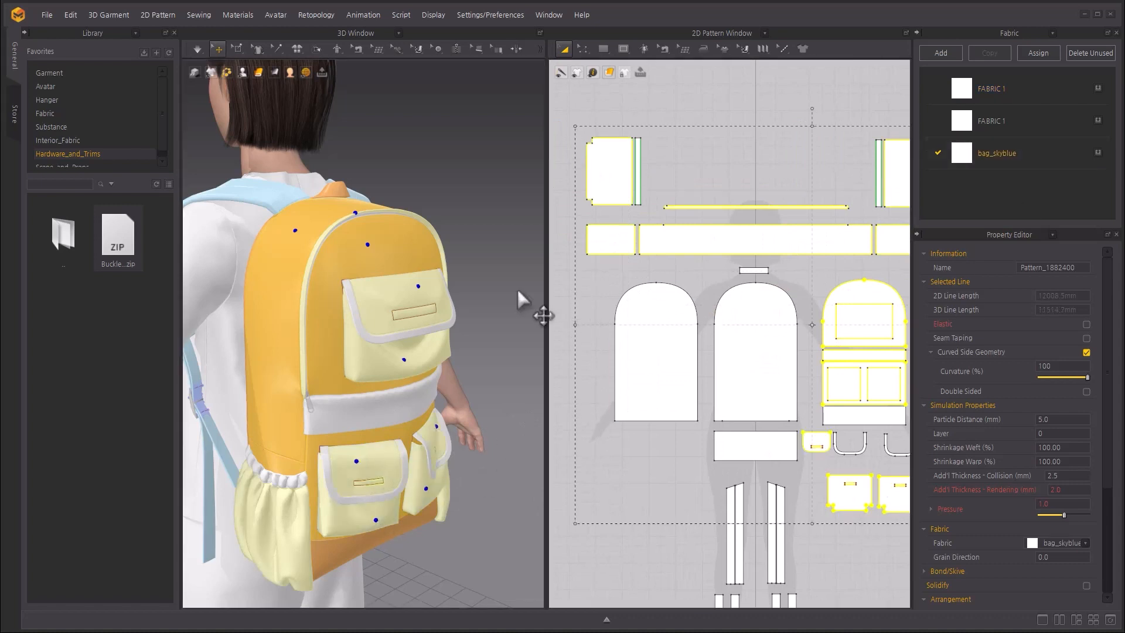
Assign bag_skyblue to the middle arched panel at the back of the backpack.
{"action": "left_click", "coordinate": [517, 289]}
{"action": "left_click", "coordinate": [997, 153]}
{"action": "right_click_drag", "start_coordinate": [439, 254], "coordinate": [530, 270]}
{"action": "left_click", "coordinate": [750, 340]}
{"action": "left_click", "coordinate": [1099, 153]}
{"action": "left_click", "coordinate": [470, 266]}
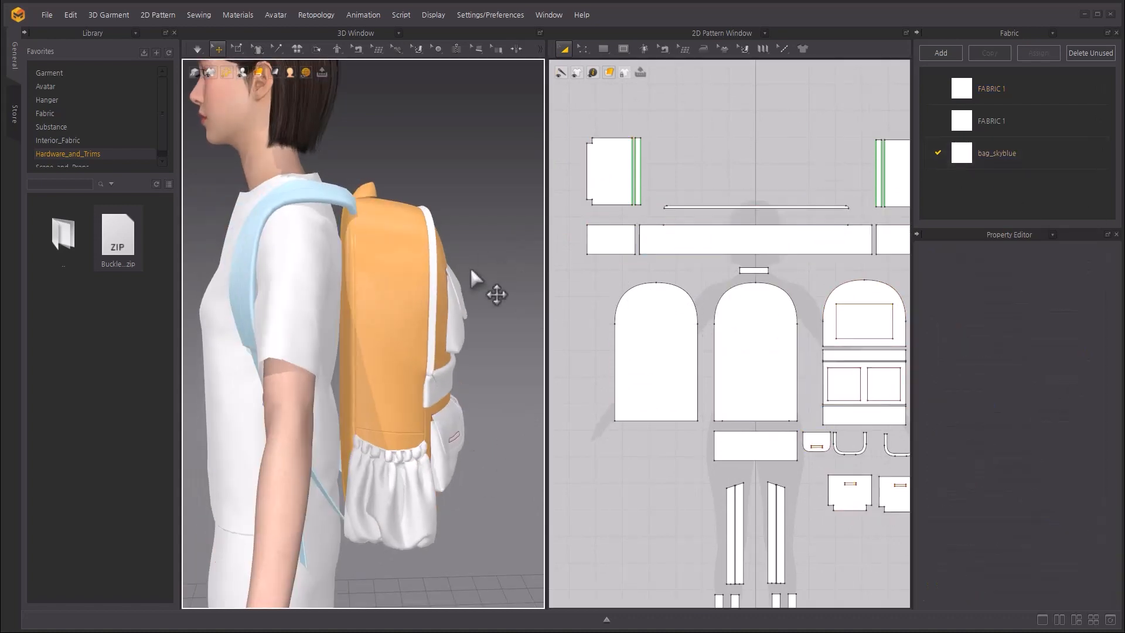
Search the fabric library for oxford and replace bag_skyblue with the Cotton_Oxford fabric.
{"action": "left_click", "coordinate": [110, 110]}
{"action": "left_click", "coordinate": [87, 186]}
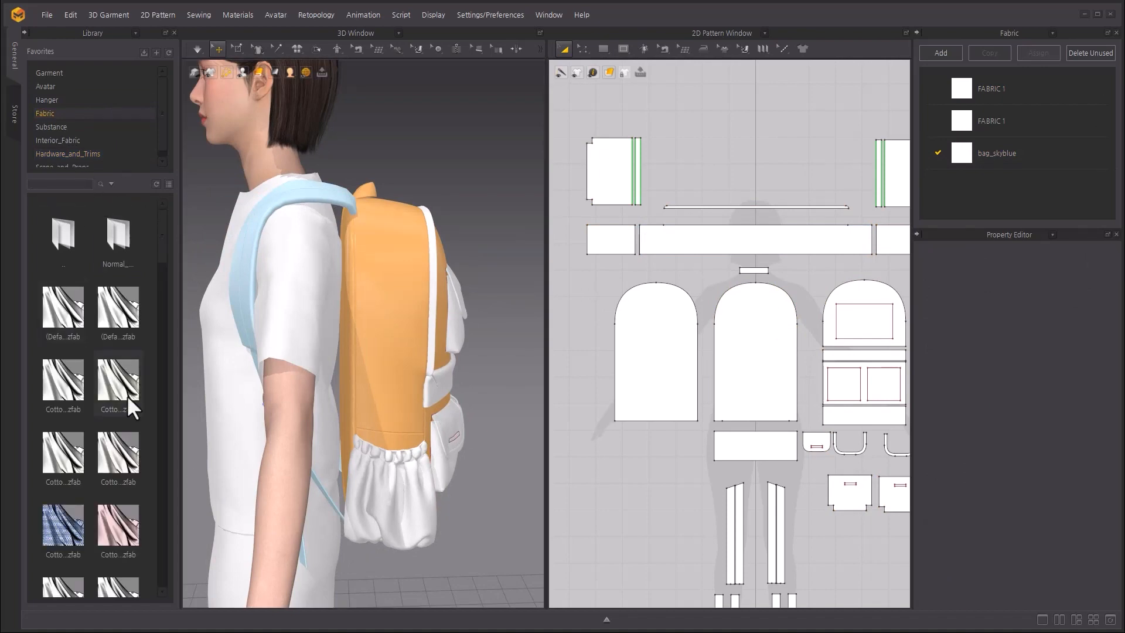
{"action": "scroll", "coordinate": [162, 267], "scroll_direction": "down", "scroll_amount": 7}
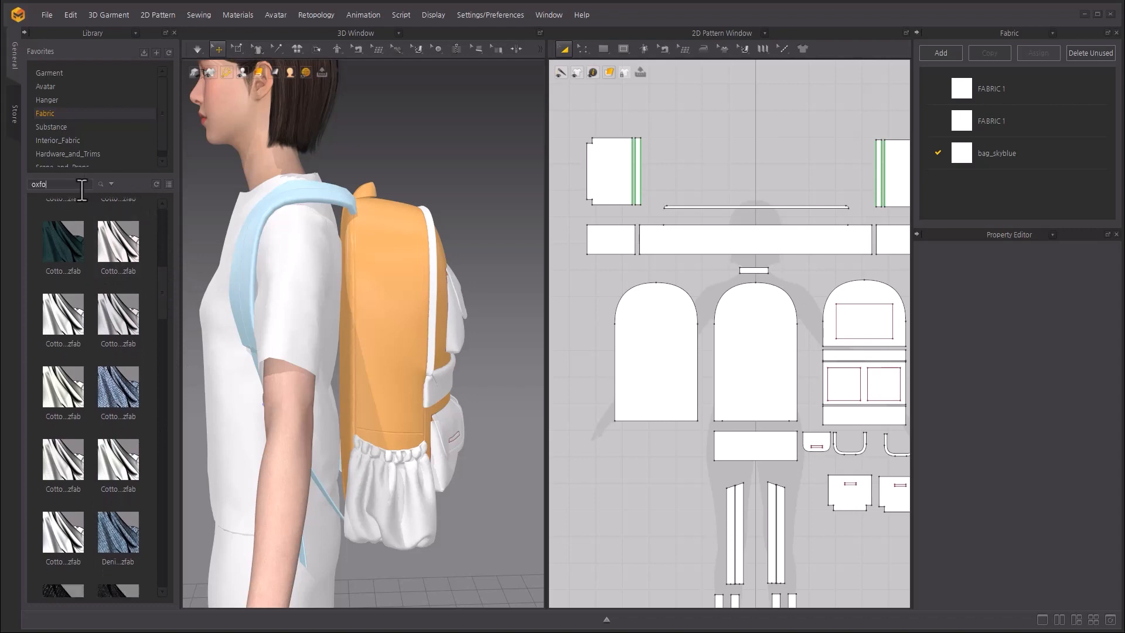
{"action": "type", "text": "oxford"}
{"action": "key", "text": "Return"}
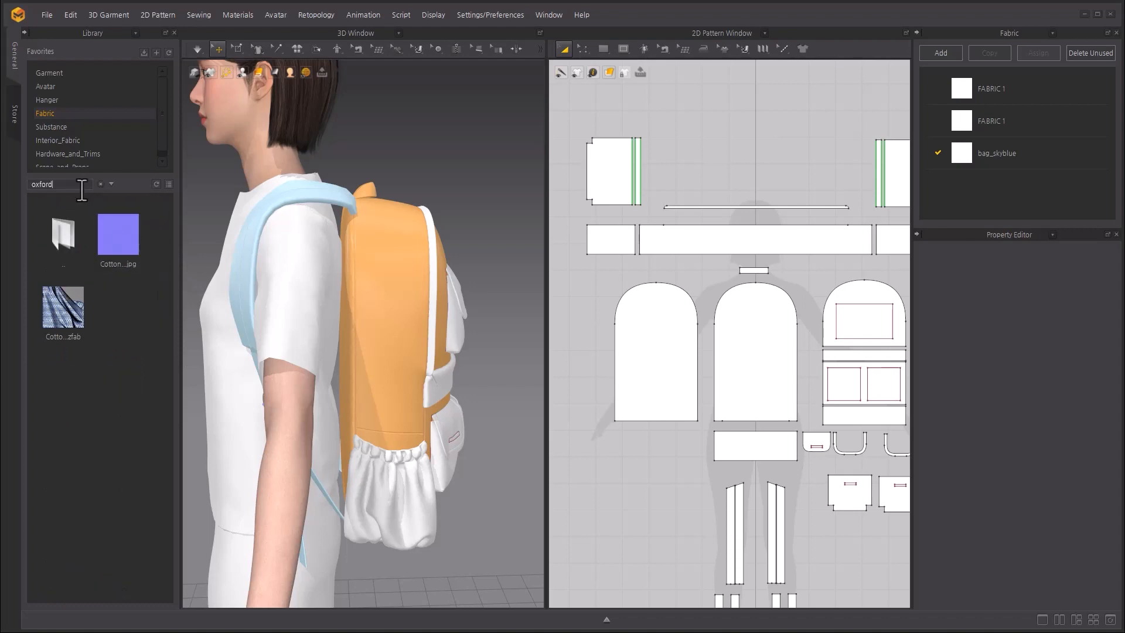
{"action": "mouse_move", "coordinate": [65, 281]}
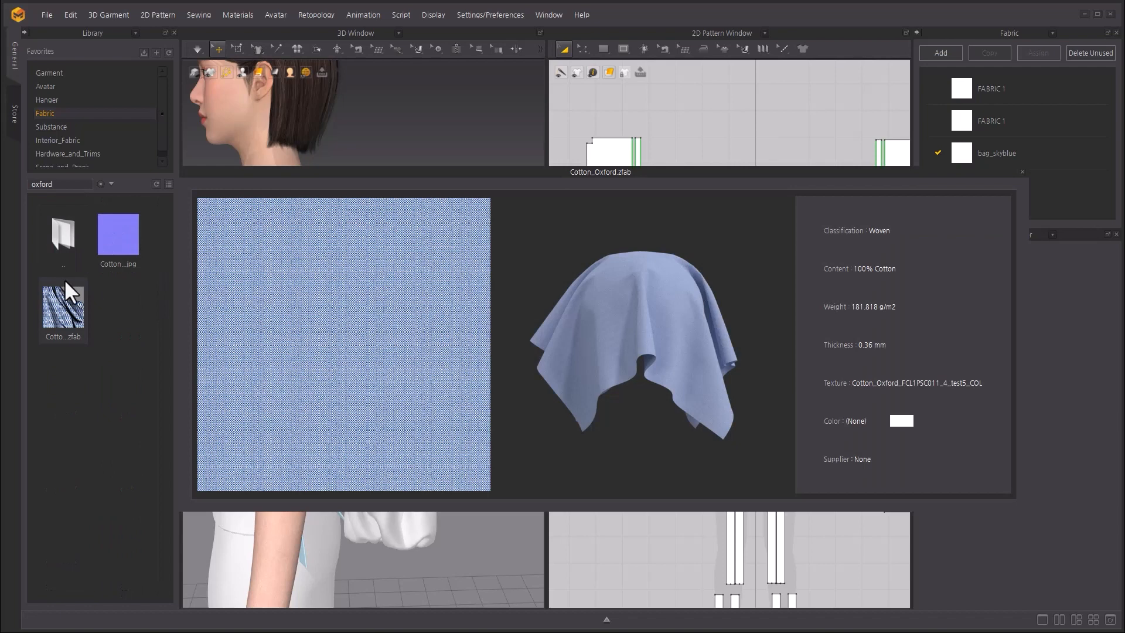
{"action": "left_click_drag", "start_coordinate": [62, 299], "coordinate": [1049, 156]}
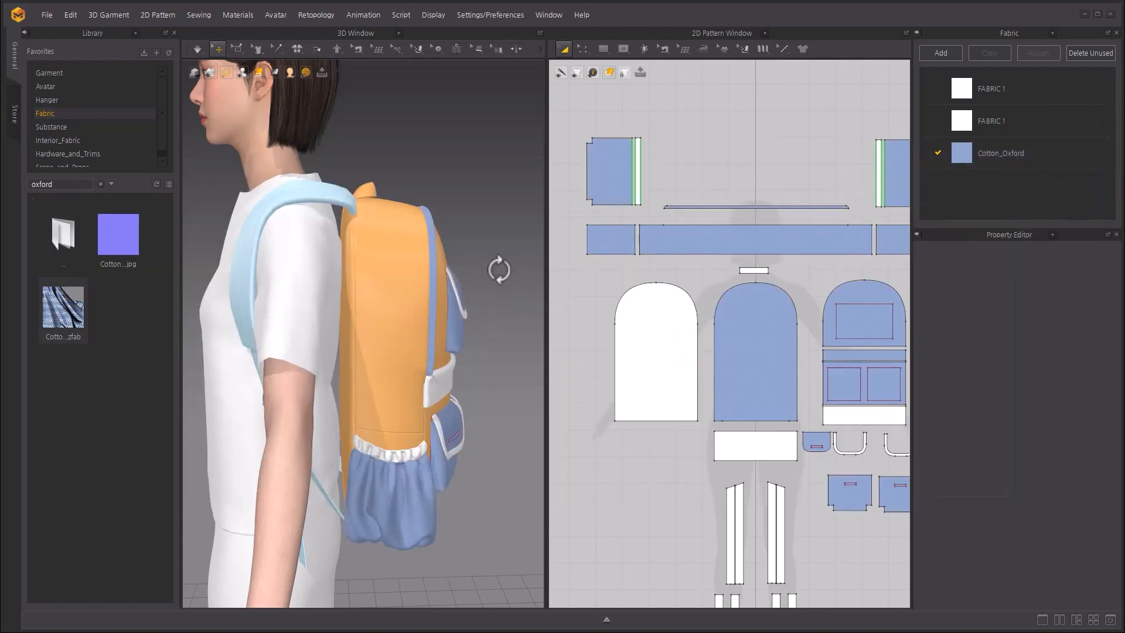
Unstrengthen the backpack's three side band patterns and the upper arched front panel.
{"action": "right_click_drag", "start_coordinate": [499, 270], "coordinate": [407, 296]}
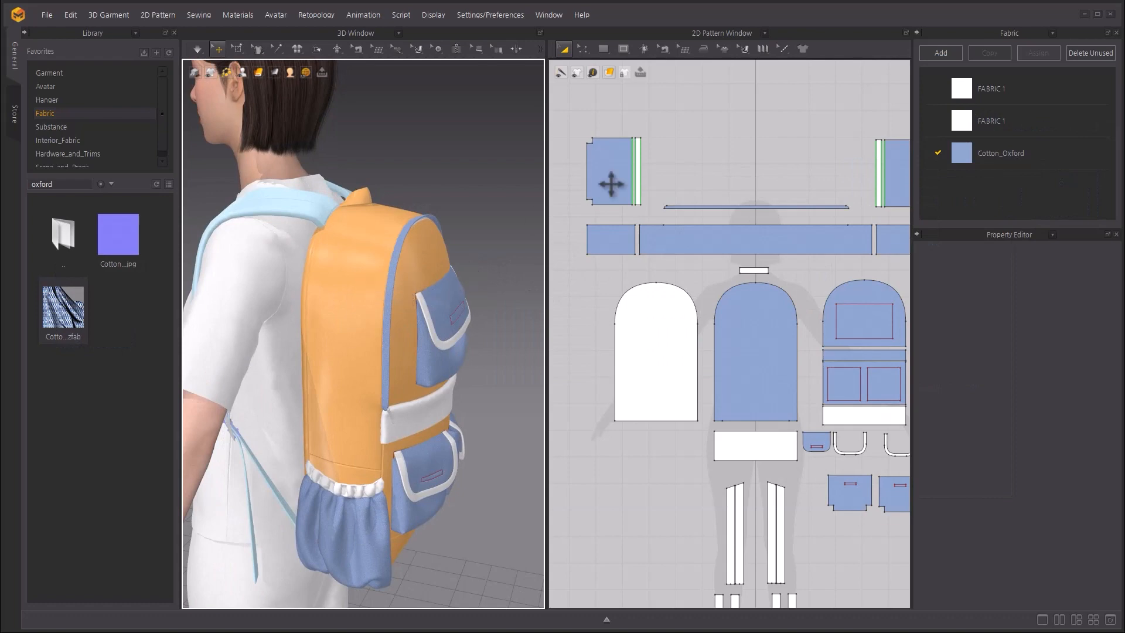
{"action": "middle_click_drag", "start_coordinate": [594, 219], "coordinate": [554, 211]}
{"action": "scroll", "coordinate": [717, 147], "scroll_direction": "down", "scroll_amount": 2}
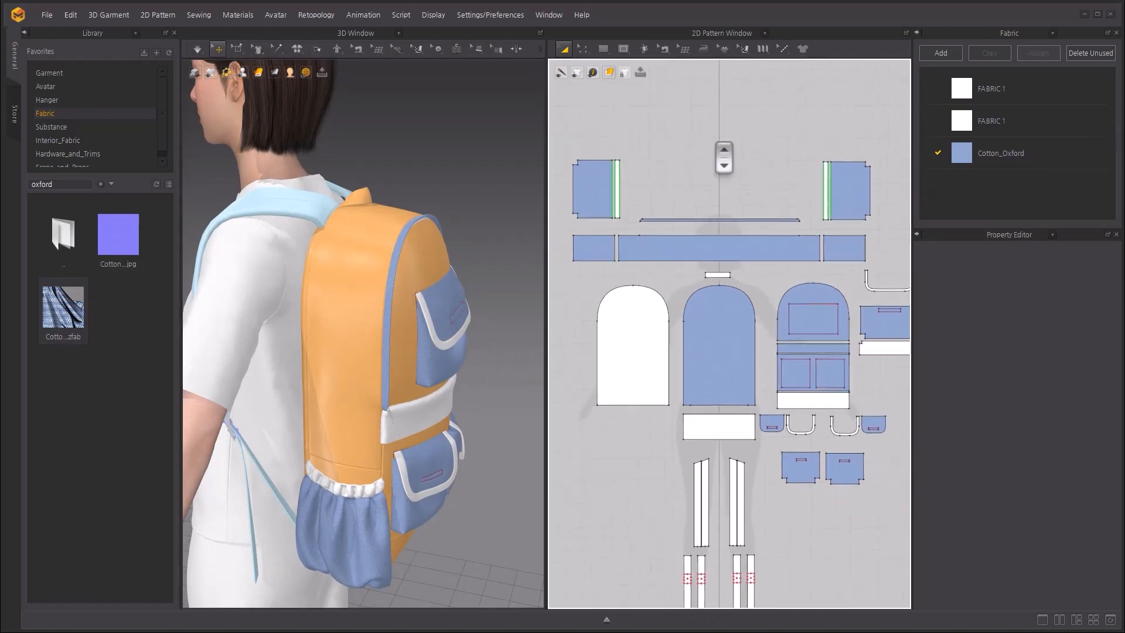
{"action": "left_click_drag", "start_coordinate": [567, 237], "coordinate": [873, 273]}
{"action": "right_click", "coordinate": [806, 258]}
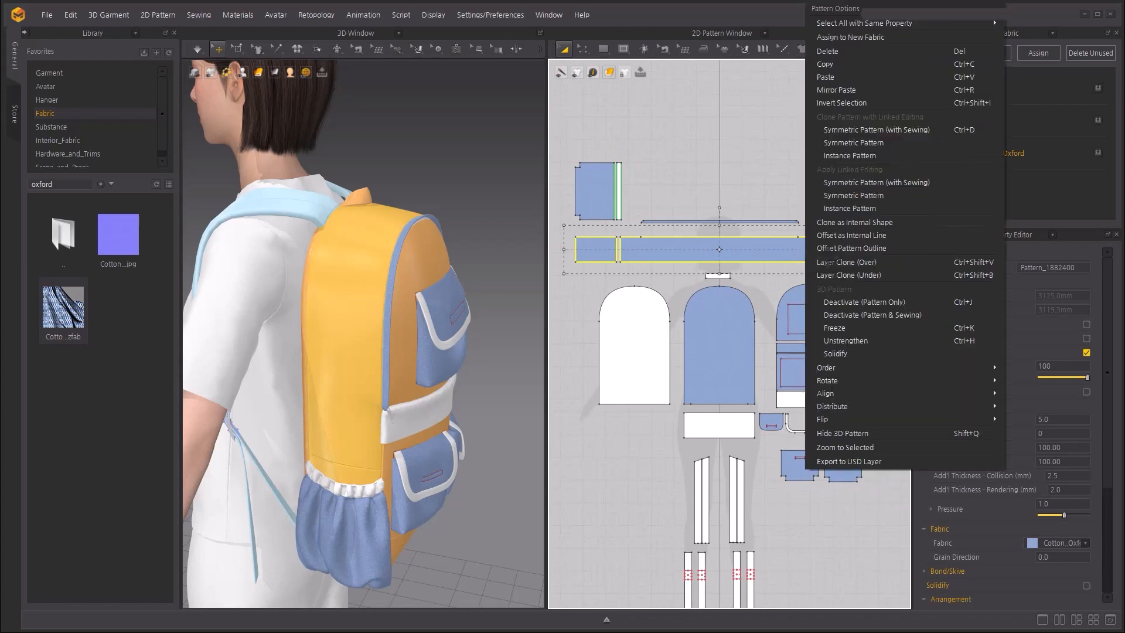
{"action": "left_click", "coordinate": [889, 342]}
{"action": "right_click", "coordinate": [423, 256]}
{"action": "left_click", "coordinate": [521, 114]}
Unstrengthen the backpack's top handle and arched back panel.
{"action": "right_click_drag", "start_coordinate": [492, 137], "coordinate": [525, 140]}
{"action": "left_click", "coordinate": [347, 199]}
{"action": "left_click", "coordinate": [315, 255], "text": "shift"}
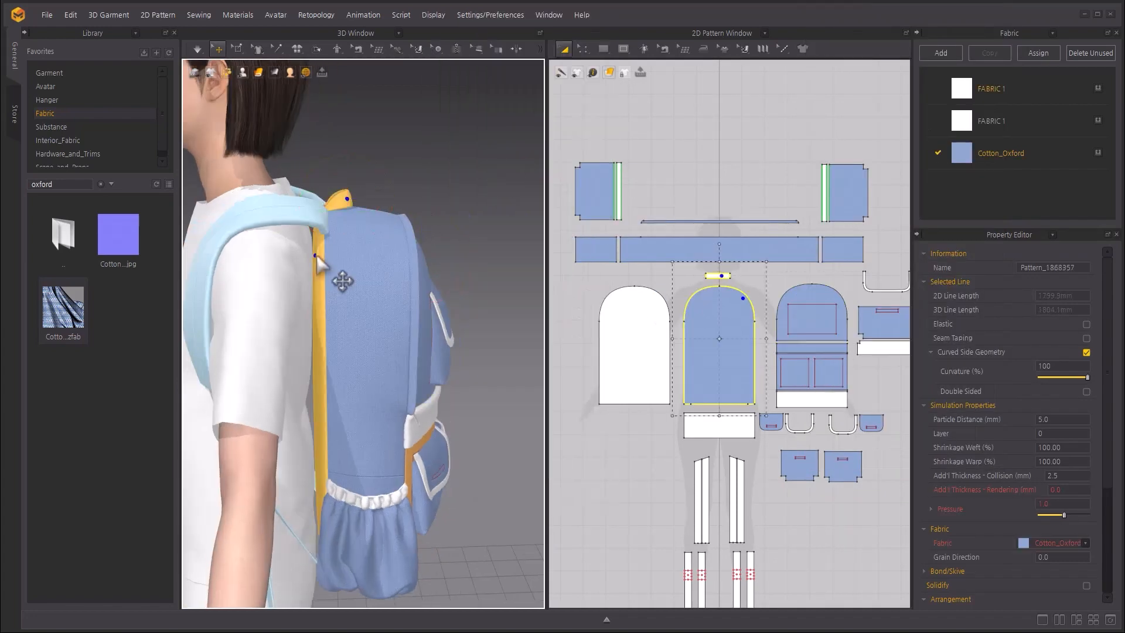
{"action": "right_click", "coordinate": [316, 254]}
{"action": "left_click", "coordinate": [423, 114]}
Unstrengthen the narrow middle strip and the lower front panel behind the two small pockets.
{"action": "right_click_drag", "start_coordinate": [440, 235], "coordinate": [407, 239]}
{"action": "scroll", "coordinate": [832, 351], "scroll_direction": "up", "scroll_amount": 3}
{"action": "middle_click_drag", "start_coordinate": [832, 351], "coordinate": [684, 258]}
{"action": "left_click", "coordinate": [684, 256]}
{"action": "left_click", "coordinate": [706, 287], "text": "shift"}
{"action": "right_click", "coordinate": [705, 287]}
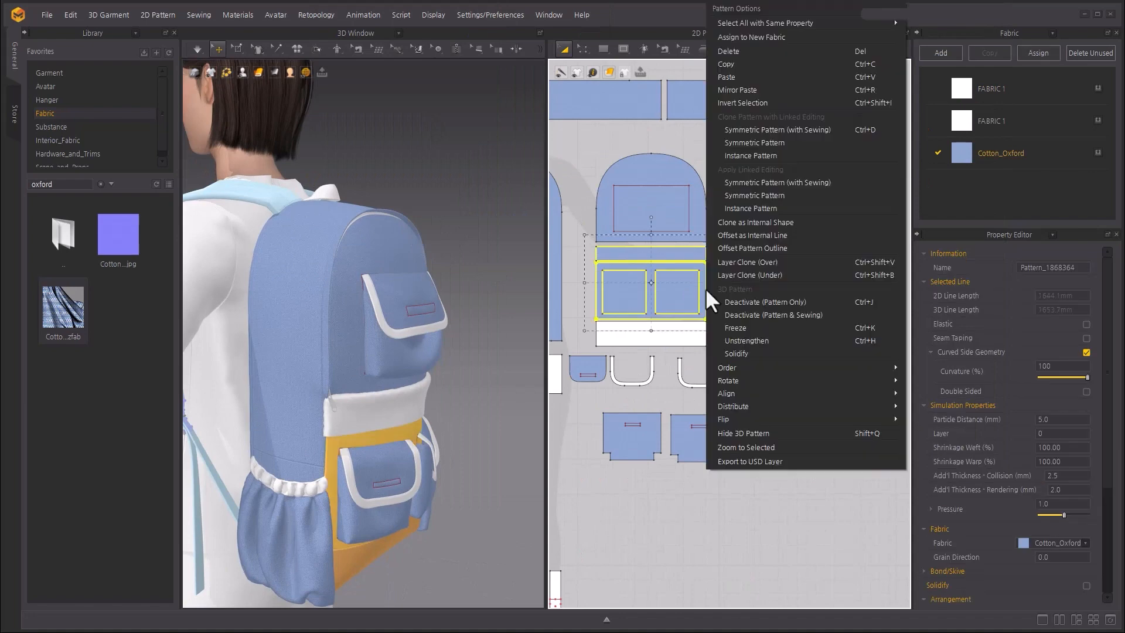
{"action": "left_click", "coordinate": [747, 341]}
{"action": "right_click_drag", "start_coordinate": [517, 408], "coordinate": [494, 402]}
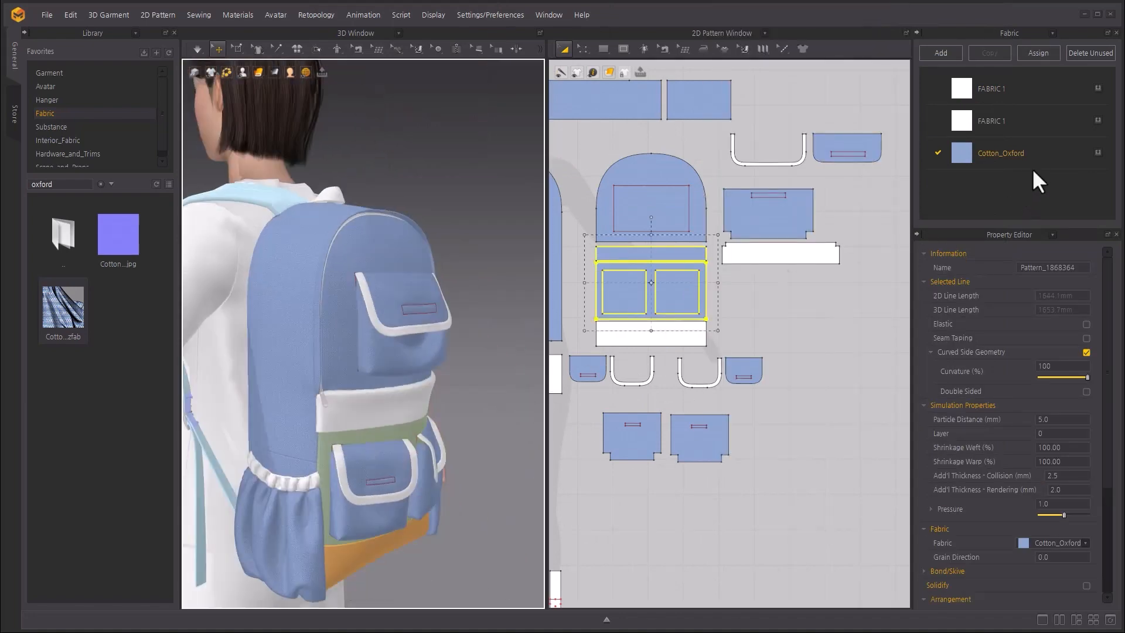
Enable desaturation for the Cotton_Oxford fabric's texture.
{"action": "left_click", "coordinate": [1021, 154]}
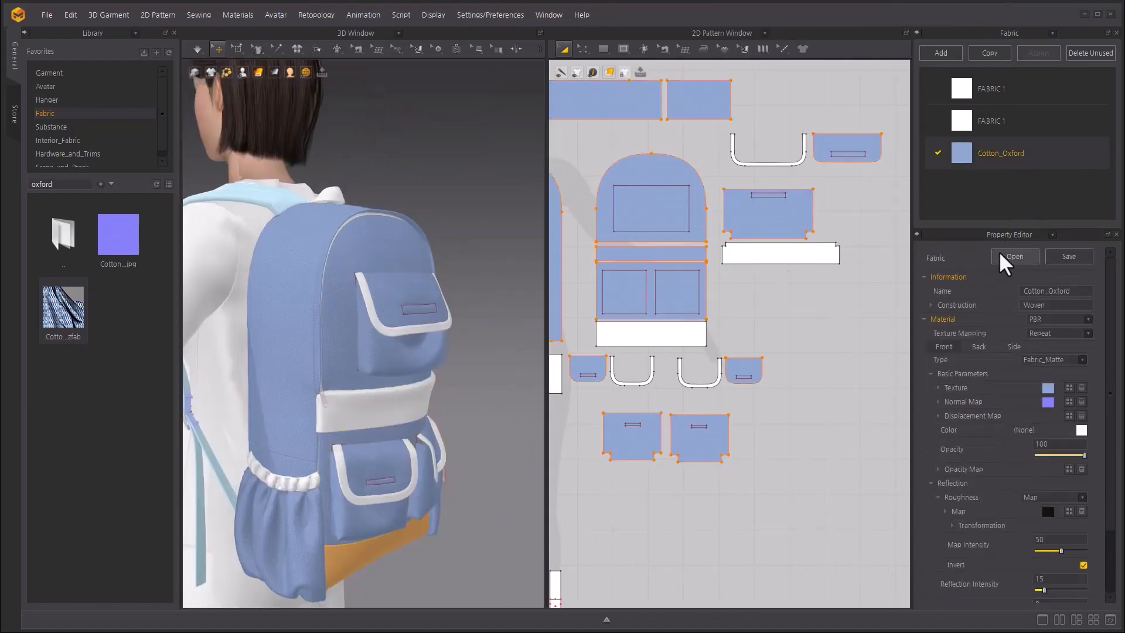
{"action": "left_click", "coordinate": [938, 388]}
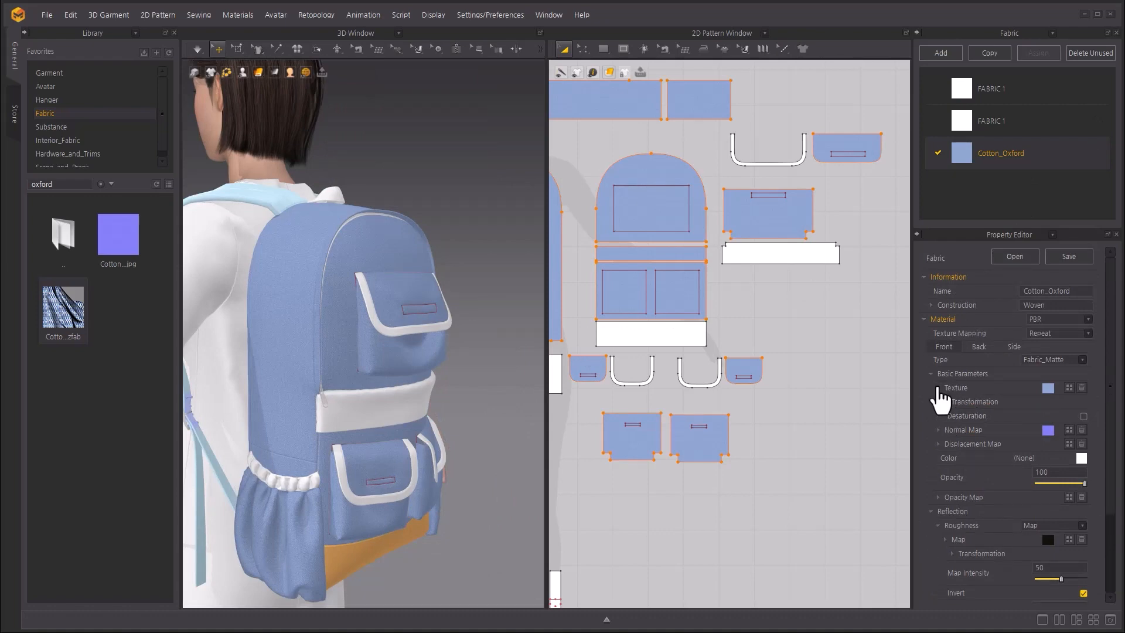
{"action": "left_click", "coordinate": [1083, 416]}
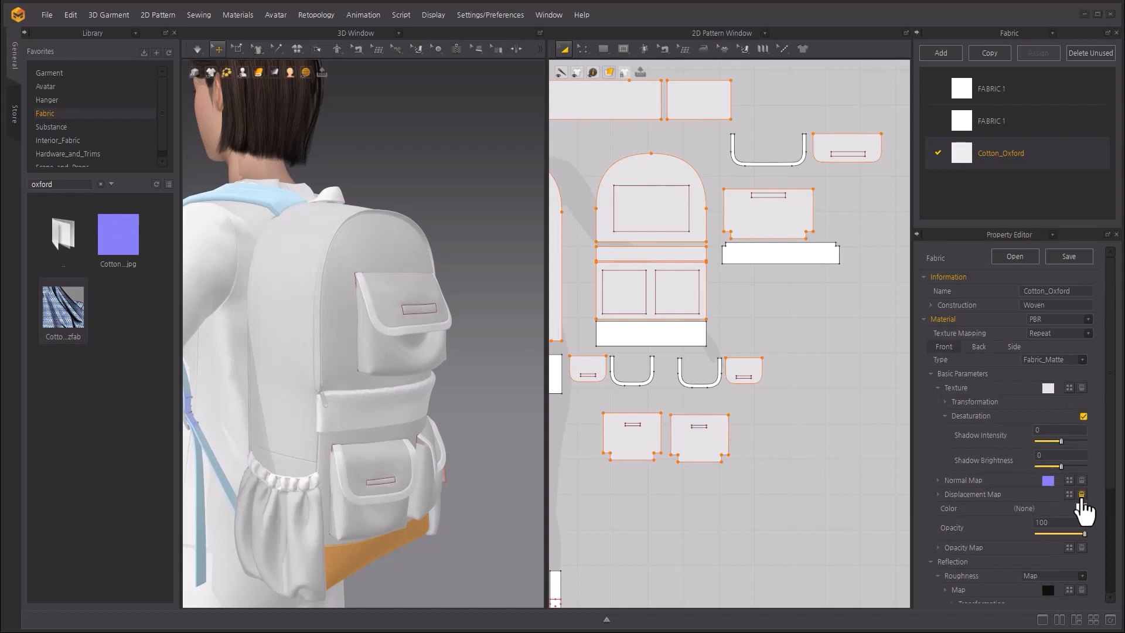
Set the Cotton_Oxford fabric's colour to pale sky blue (D5F5FF).
{"action": "left_click", "coordinate": [1082, 509]}
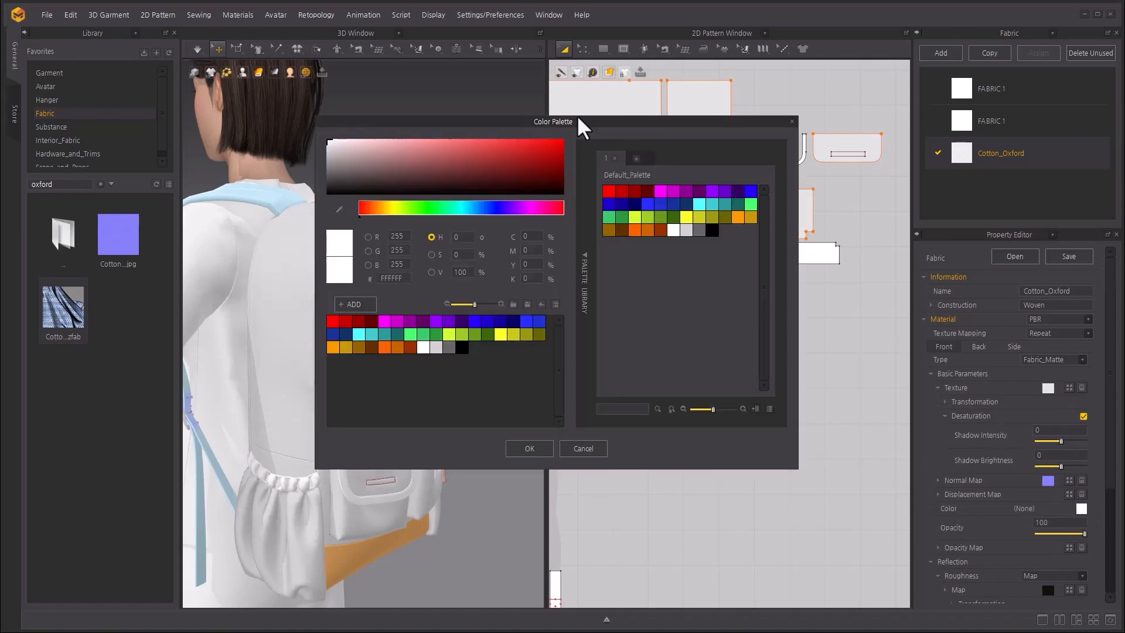
{"action": "left_click_drag", "start_coordinate": [580, 125], "coordinate": [751, 180]}
{"action": "left_click", "coordinate": [646, 263]}
{"action": "left_click_drag", "start_coordinate": [531, 205], "coordinate": [544, 198]}
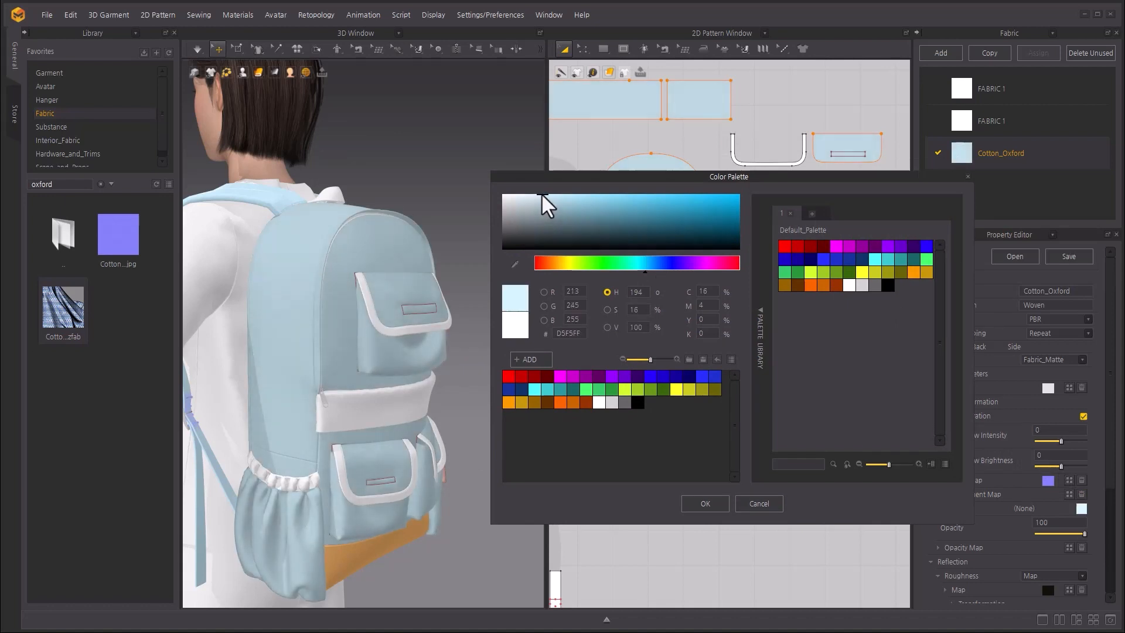
{"action": "left_click", "coordinate": [708, 505]}
{"action": "scroll", "coordinate": [472, 382], "scroll_direction": "up", "scroll_amount": 3}
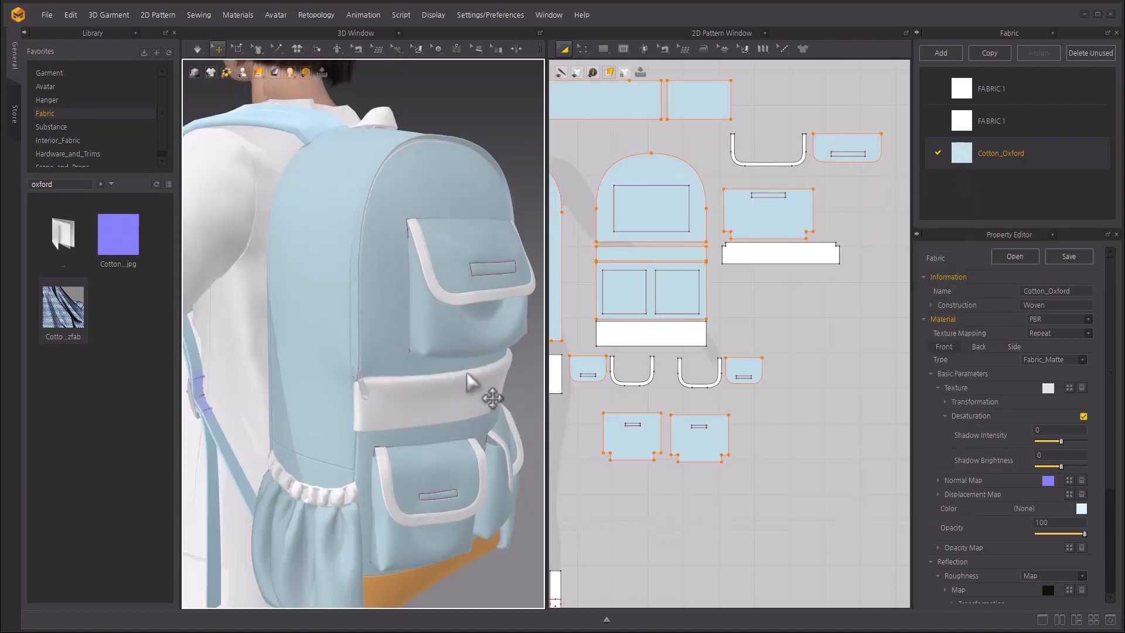
{"action": "right_click_drag", "start_coordinate": [472, 382], "coordinate": [505, 388]}
{"action": "left_click", "coordinate": [519, 389]}
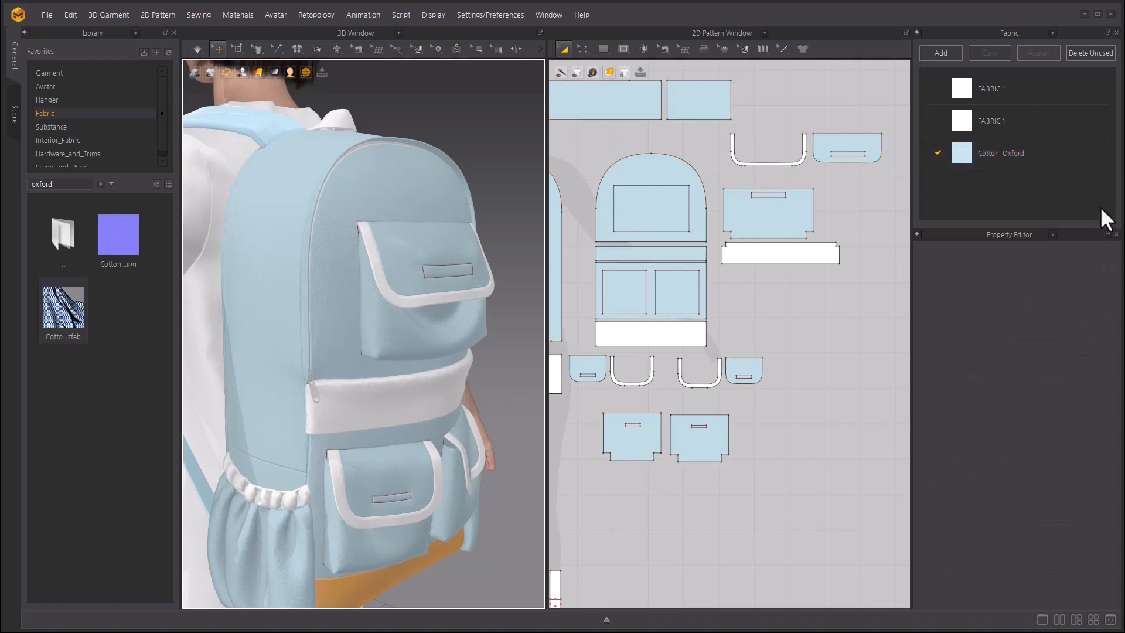
Add another fabric based on Cotton_Oxford from the library and rename the pale blue one Cotton_Oxford_bag.
{"action": "left_click", "coordinate": [941, 52]}
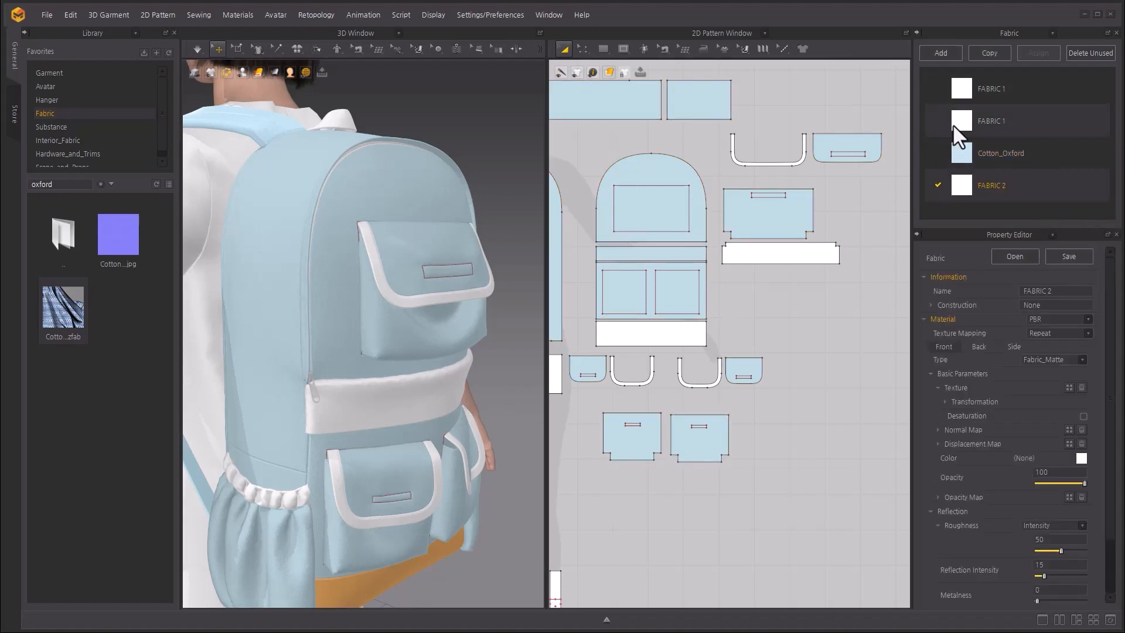
{"action": "left_click_drag", "start_coordinate": [63, 314], "coordinate": [1014, 187]}
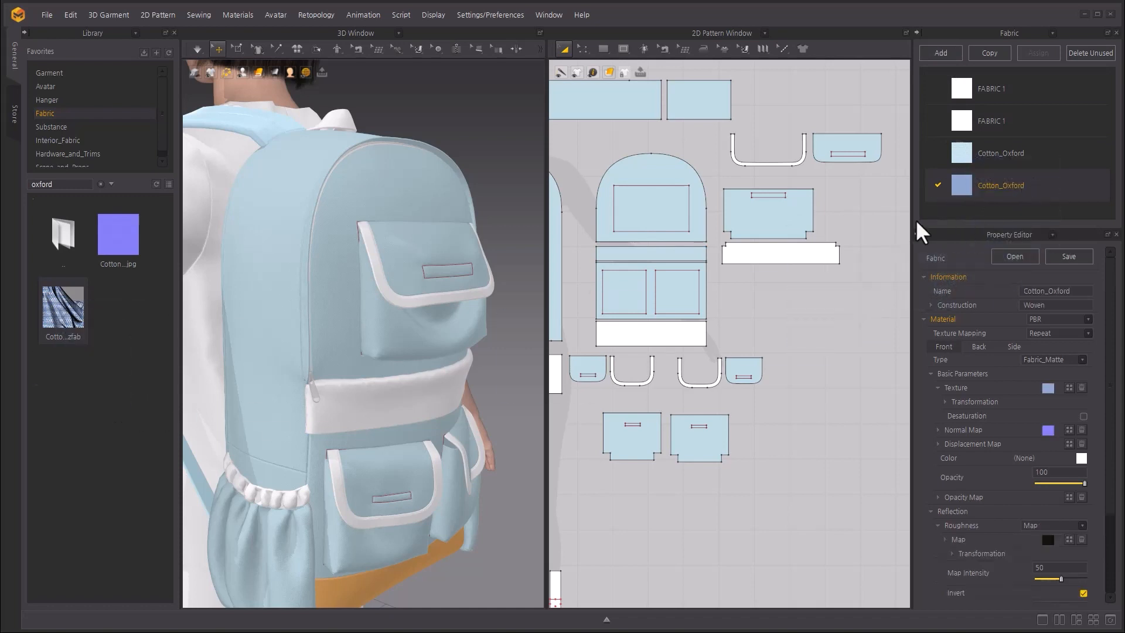
{"action": "double_click", "coordinate": [1043, 154]}
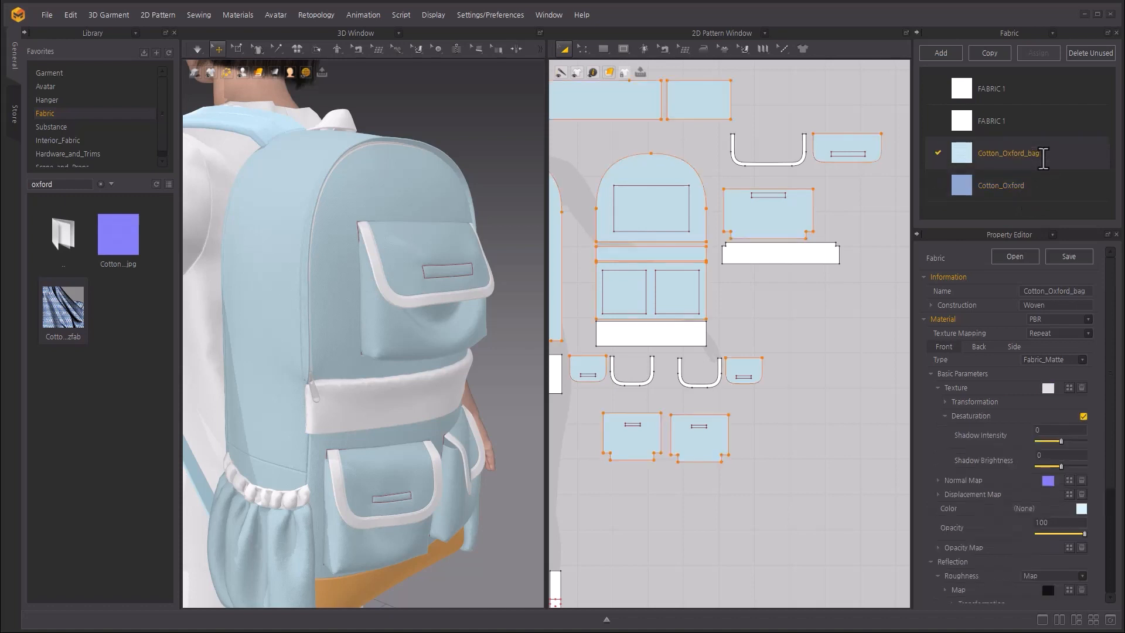
Rename the second Cotton_Oxford fabric Cotton_Oxford_white and enable desaturation for its texture.
{"action": "double_click", "coordinate": [1035, 185]}
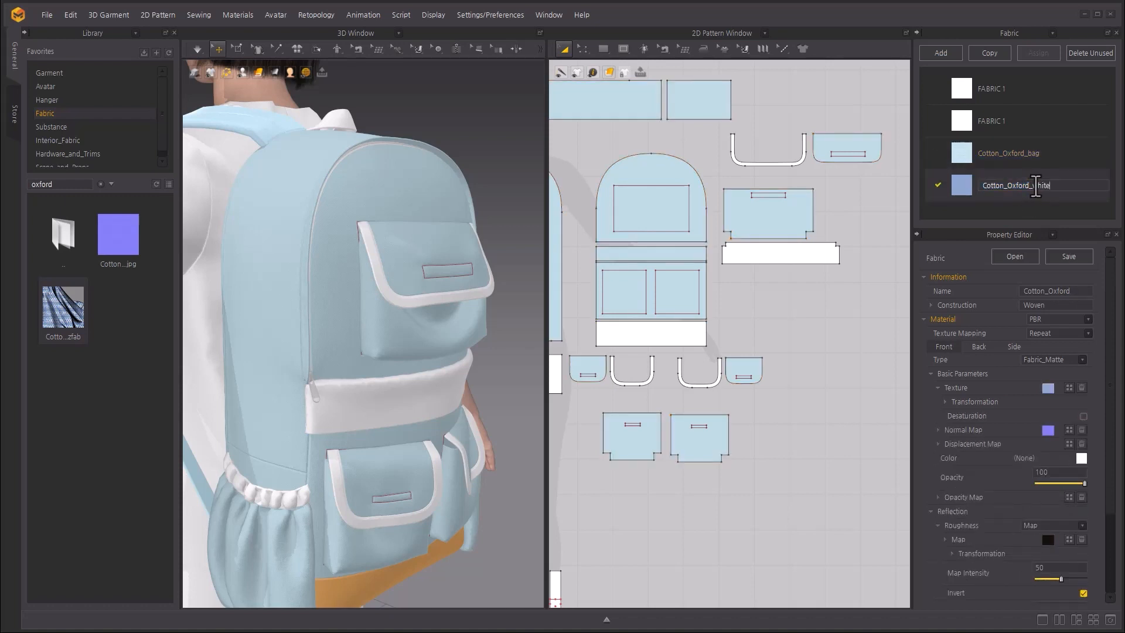
{"action": "key", "text": "Return"}
{"action": "left_click", "coordinate": [938, 389]}
{"action": "left_click", "coordinate": [938, 389]}
{"action": "left_click", "coordinate": [1083, 416]}
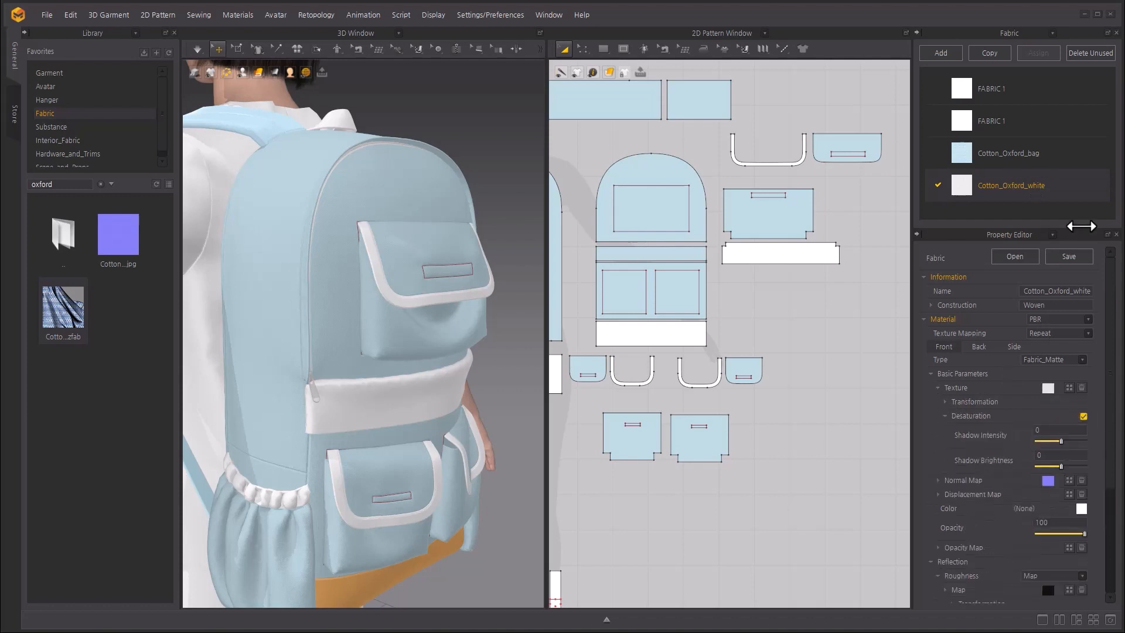
Rename the new fabric Cotton_Oxford_Ivory and set its colour to pale ivory (FFFEDC).
{"action": "double_click", "coordinate": [1037, 187]}
{"action": "type", "text": "Cotton_Oxford_Ivory"}
{"action": "key", "text": "Return"}
{"action": "left_click", "coordinate": [1082, 509]}
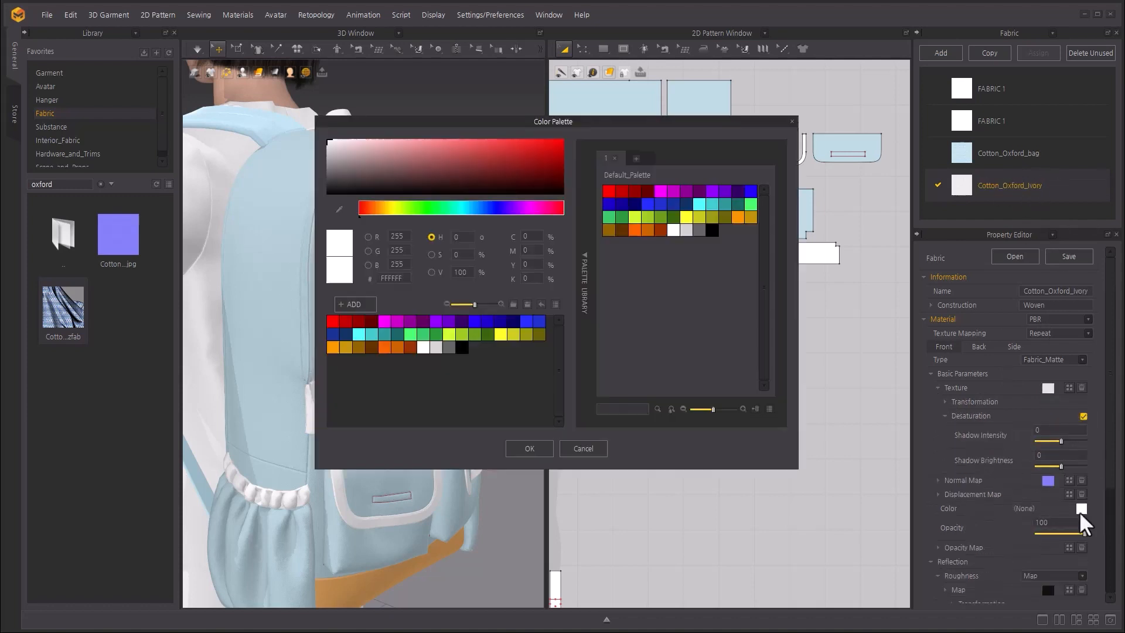
{"action": "left_click", "coordinate": [359, 166]}
{"action": "left_click", "coordinate": [392, 208]}
{"action": "left_click", "coordinate": [360, 141]}
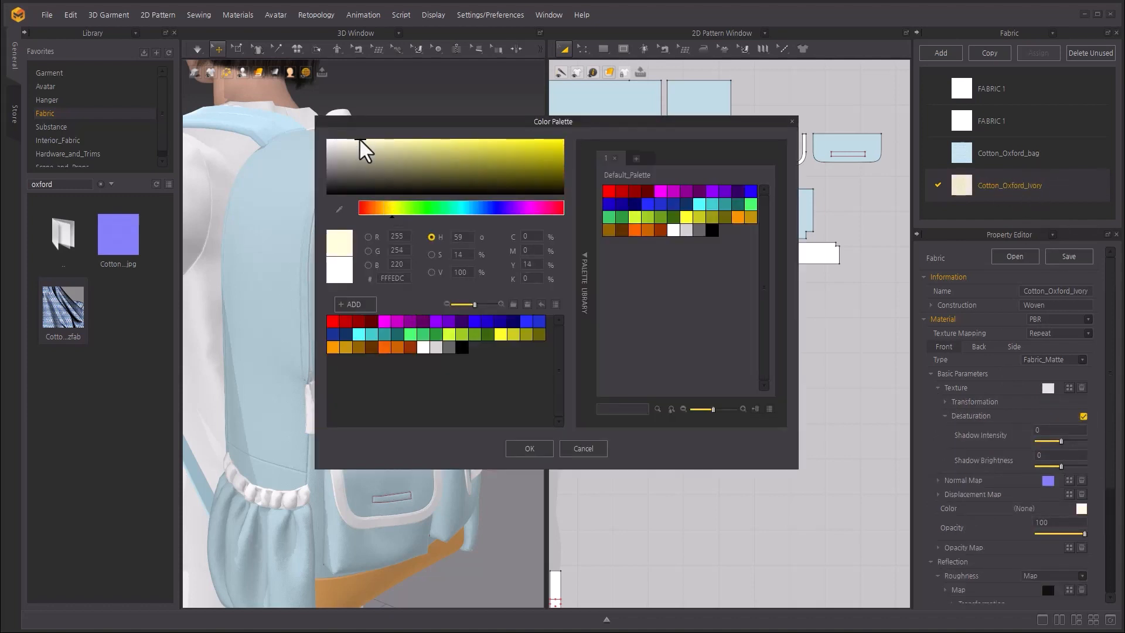
{"action": "left_click", "coordinate": [529, 449]}
Assign Cotton_Oxford_Ivory to the backpack's middle band, lower front band, pocket flap trims, top handle and side pocket cuffs.
{"action": "right_click_drag", "start_coordinate": [510, 427], "coordinate": [490, 402]}
{"action": "left_click", "coordinate": [490, 402]}
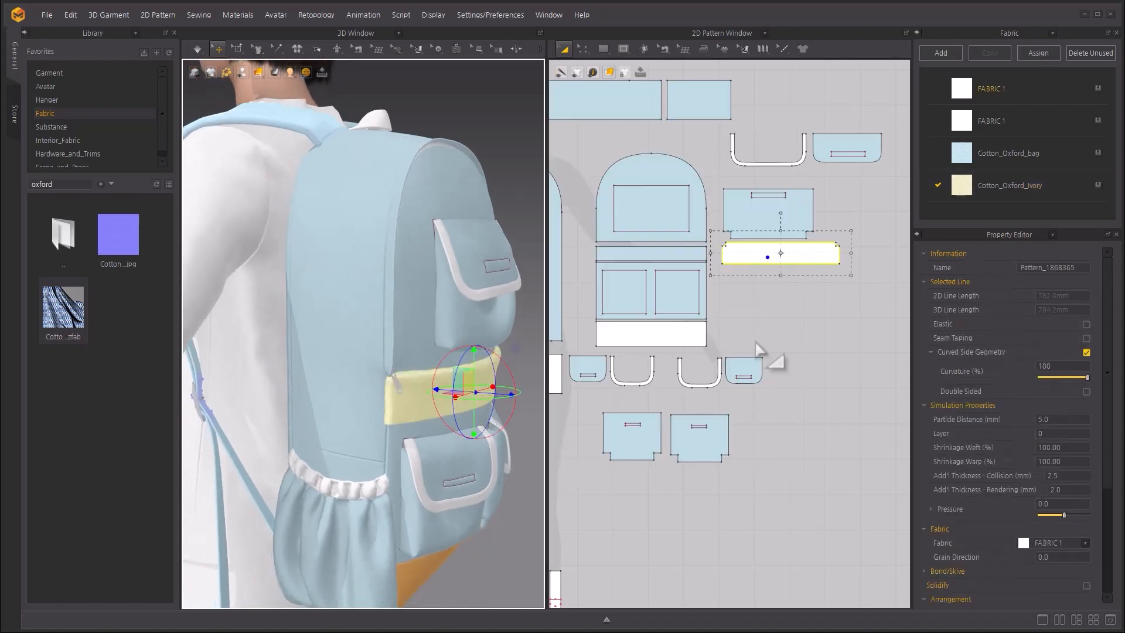
{"action": "left_click", "coordinate": [661, 335], "text": "shift"}
{"action": "left_click", "coordinate": [635, 383], "text": "shift"}
{"action": "left_click", "coordinate": [691, 385], "text": "shift"}
{"action": "middle_click_drag", "start_coordinate": [598, 412], "coordinate": [700, 418]}
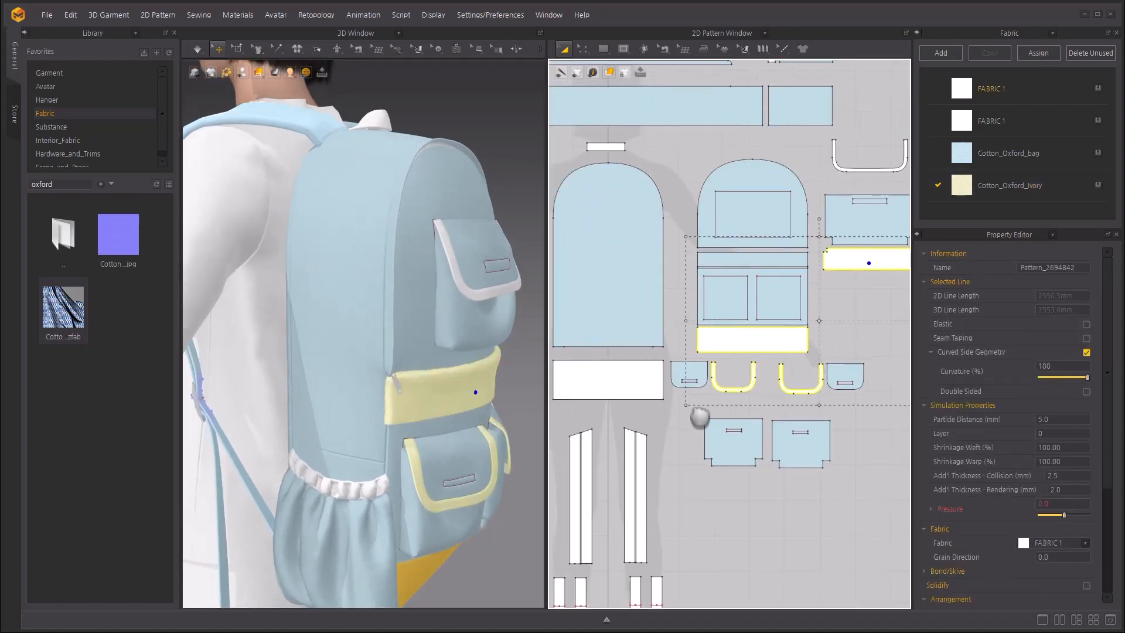
{"action": "middle_click_drag", "start_coordinate": [697, 199], "coordinate": [872, 294]}
{"action": "left_click", "coordinate": [742, 133], "text": "shift"}
{"action": "left_click", "coordinate": [823, 275], "text": "shift"}
{"action": "left_click", "coordinate": [752, 265], "text": "shift"}
{"action": "middle_click_drag", "start_coordinate": [626, 138], "coordinate": [701, 156]}
{"action": "left_click", "coordinate": [660, 148], "text": "shift"}
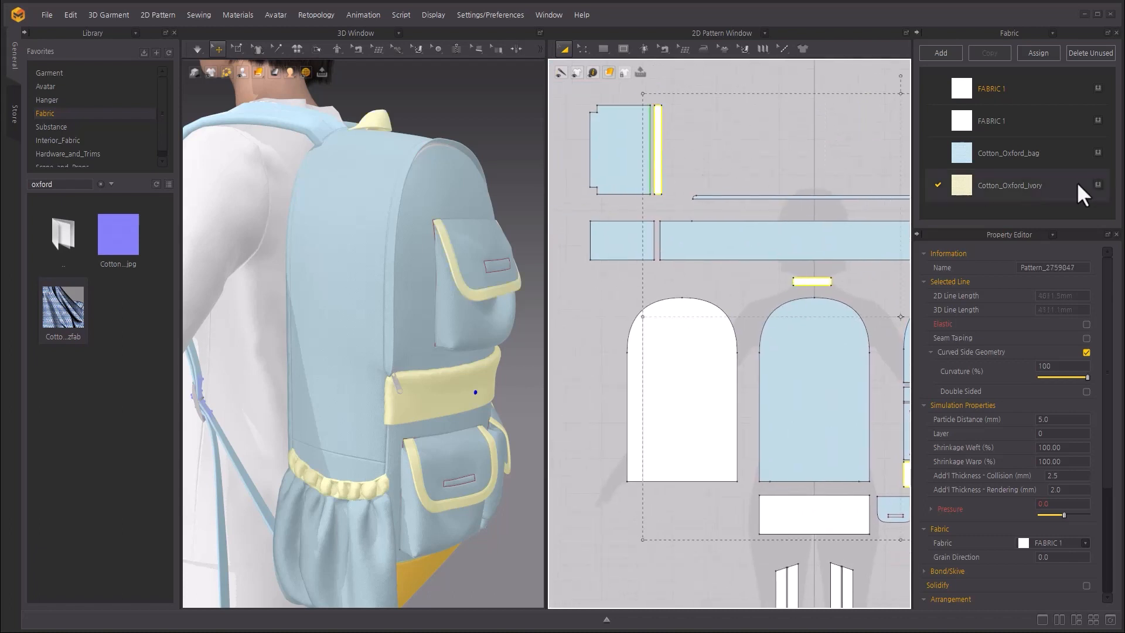
{"action": "left_click", "coordinate": [1099, 182]}
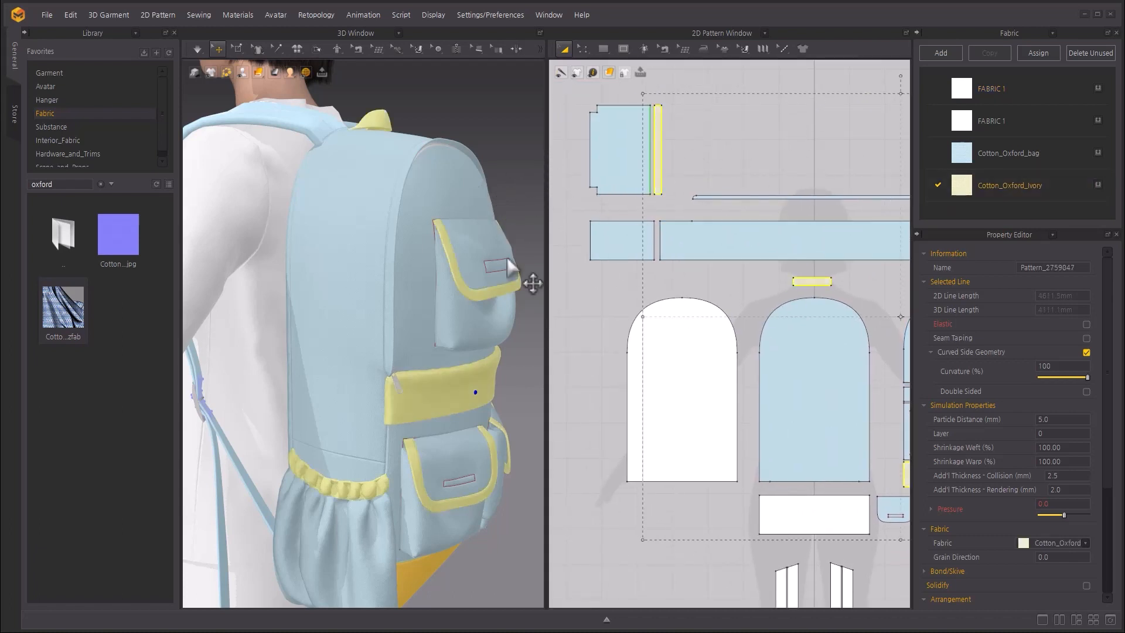
Unstrengthen the pattern of the lower front band of the backpack.
{"action": "scroll", "coordinate": [526, 345], "scroll_direction": "up", "scroll_amount": 5}
{"action": "left_click", "coordinate": [439, 380]}
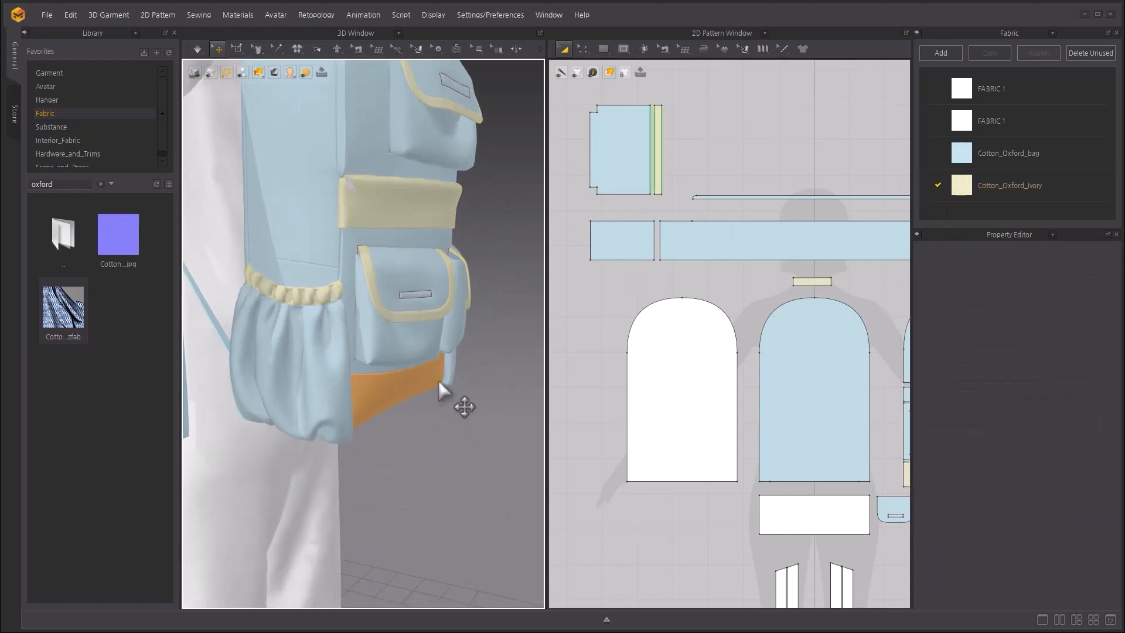
{"action": "right_click", "coordinate": [433, 379]}
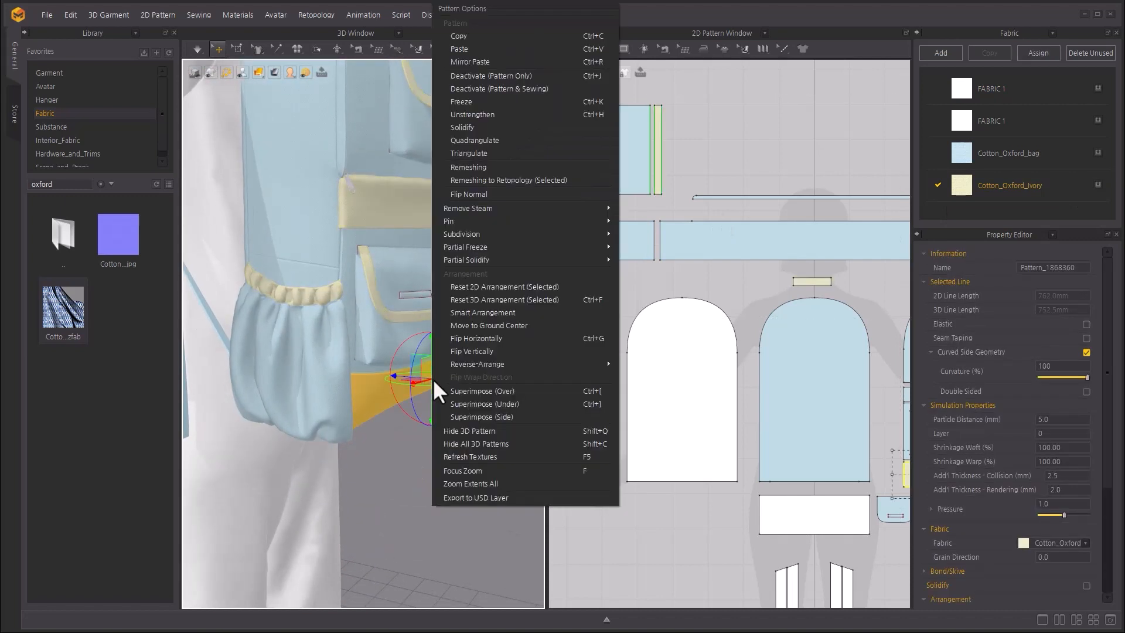
{"action": "left_click", "coordinate": [538, 117]}
Unstrengthen the backpack's bottom panel and assign the Cotton_Oxford_Ivory fabric to it.
{"action": "left_click", "coordinate": [452, 455]}
{"action": "right_click_drag", "start_coordinate": [452, 455], "coordinate": [396, 395]}
{"action": "left_click", "coordinate": [380, 371]}
{"action": "right_click", "coordinate": [370, 364]}
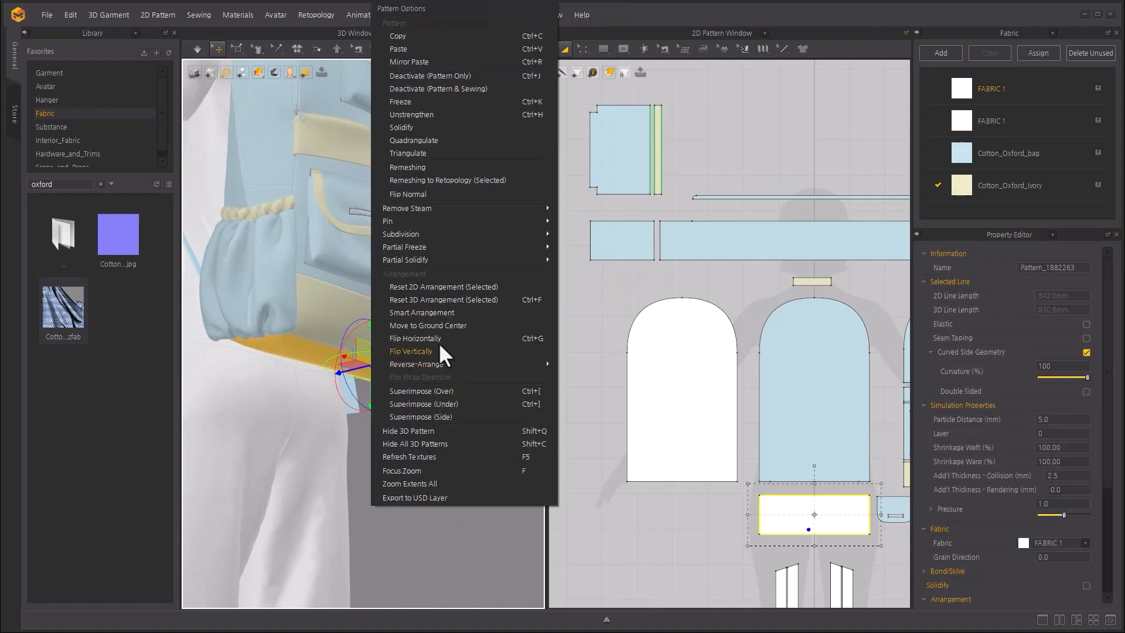
{"action": "left_click", "coordinate": [476, 115]}
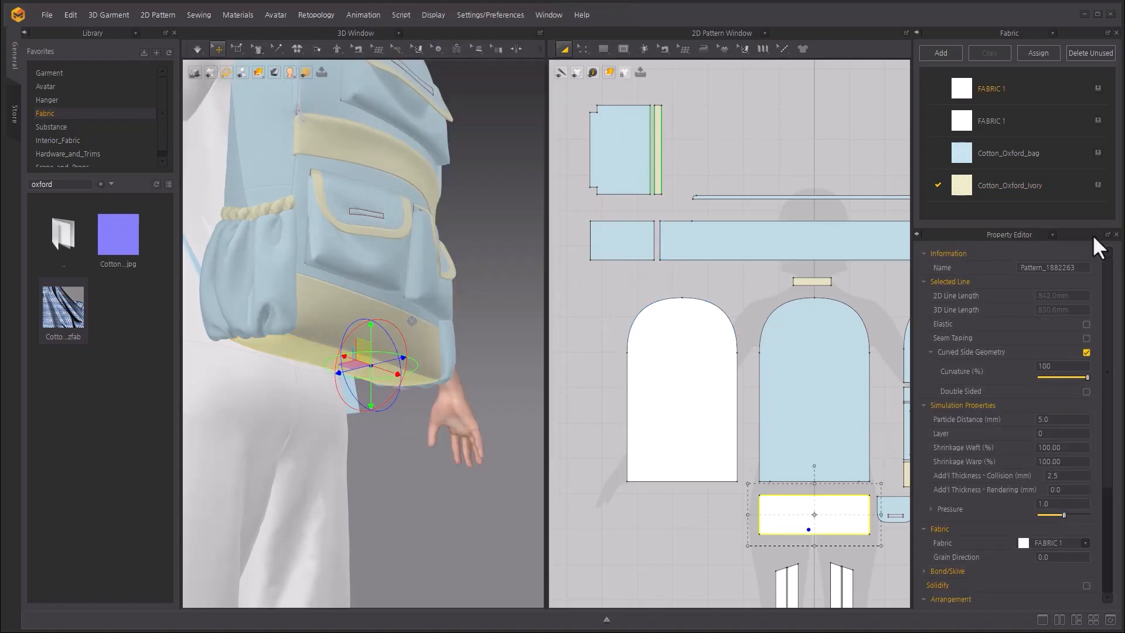
{"action": "left_click", "coordinate": [1096, 184]}
{"action": "left_click", "coordinate": [481, 483]}
{"action": "right_click_drag", "start_coordinate": [480, 483], "coordinate": [420, 430]}
{"action": "scroll", "coordinate": [333, 408], "scroll_direction": "down", "scroll_amount": 5}
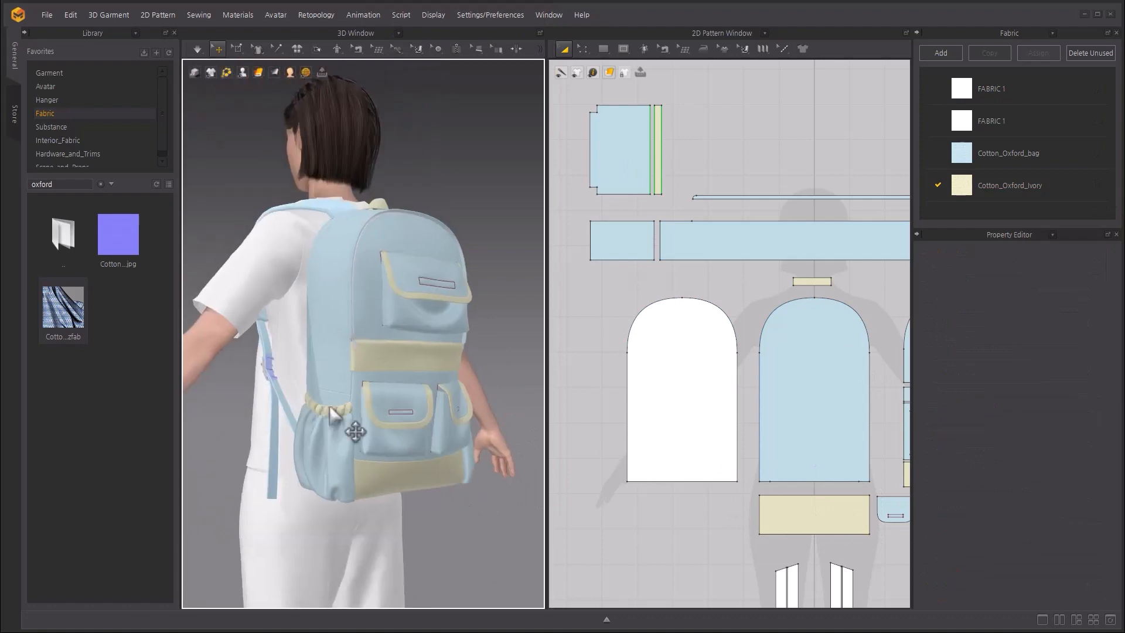
Assign Cotton_Oxford_Ivory to all the shoulder strap and lower strap patterns.
{"action": "right_click_drag", "start_coordinate": [333, 408], "coordinate": [384, 408]}
{"action": "middle_click_drag", "start_coordinate": [832, 563], "coordinate": [844, 385]}
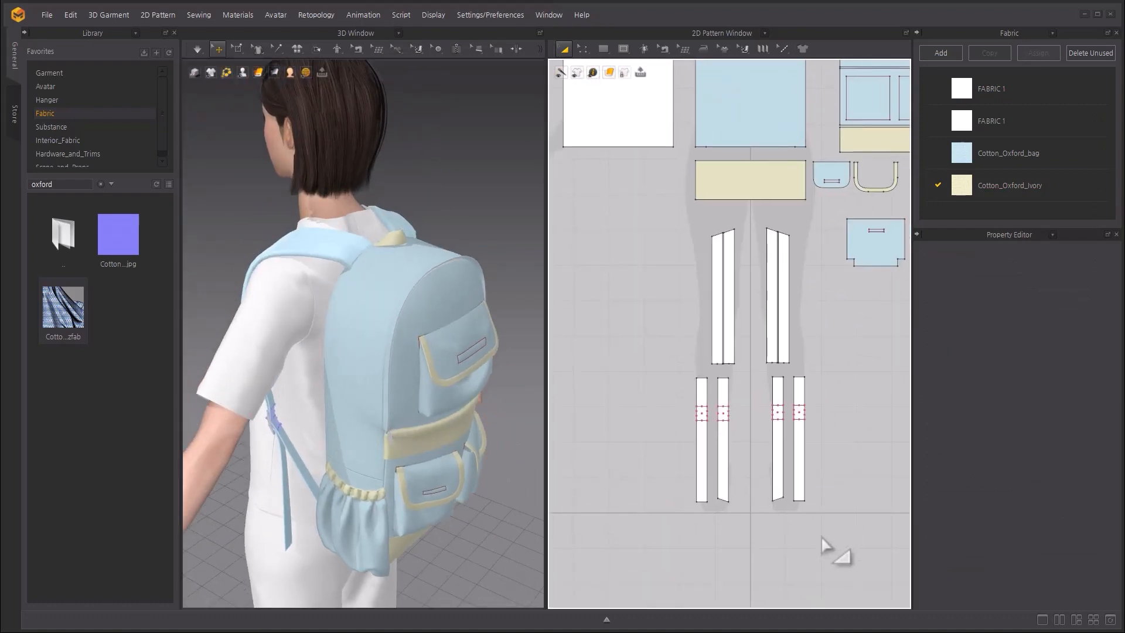
{"action": "left_click_drag", "start_coordinate": [820, 538], "coordinate": [655, 228]}
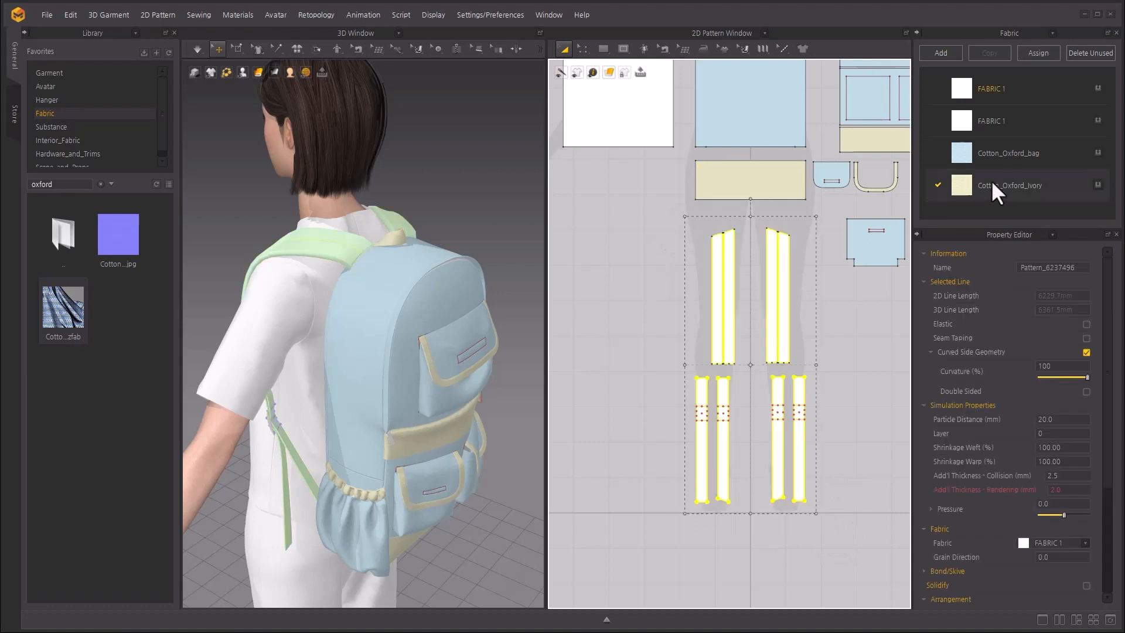
{"action": "left_click", "coordinate": [1098, 184]}
Unfreeze and unstrengthen all the strap patterns.
{"action": "right_click", "coordinate": [357, 242]}
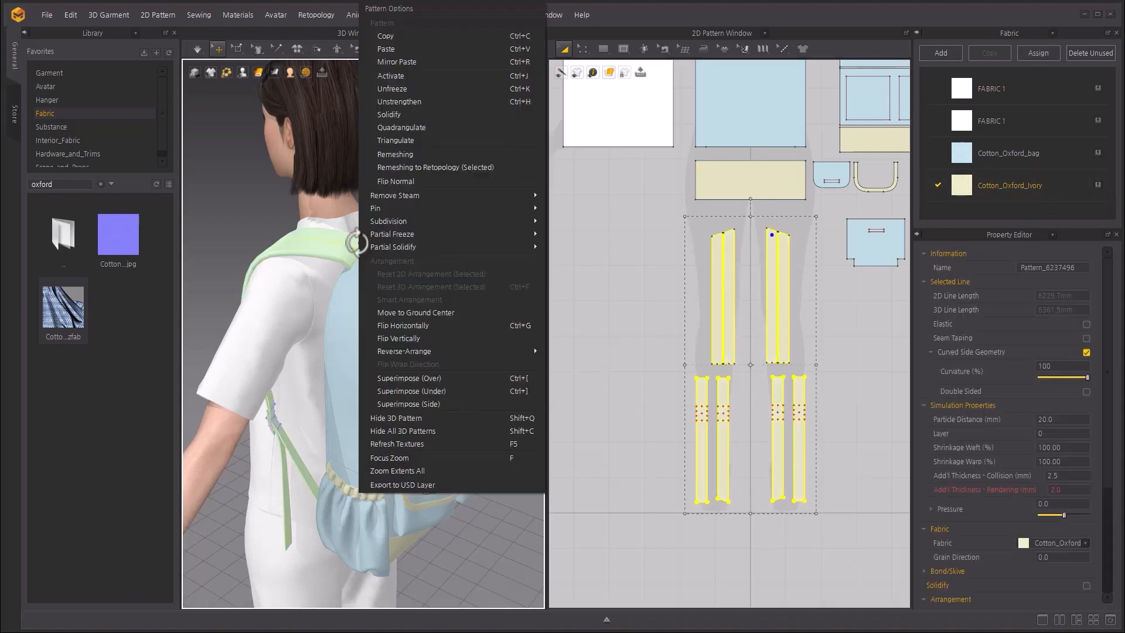
{"action": "left_click", "coordinate": [425, 88]}
{"action": "right_click", "coordinate": [323, 252]}
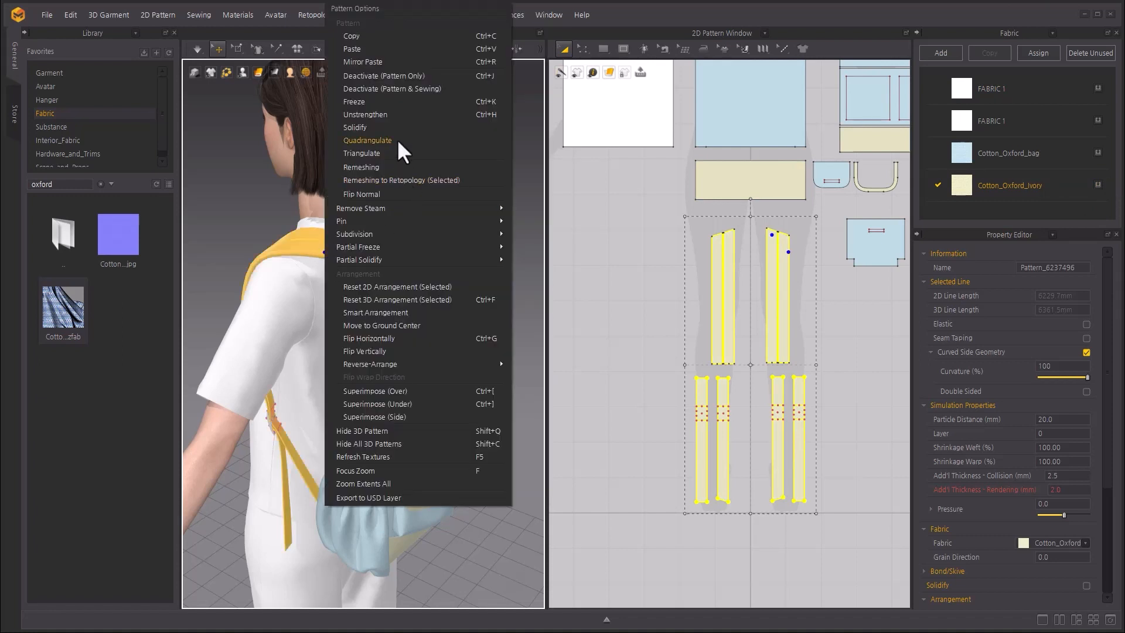
{"action": "left_click", "coordinate": [407, 112]}
{"action": "left_click", "coordinate": [494, 200]}
{"action": "right_click_drag", "start_coordinate": [331, 257], "coordinate": [539, 246]}
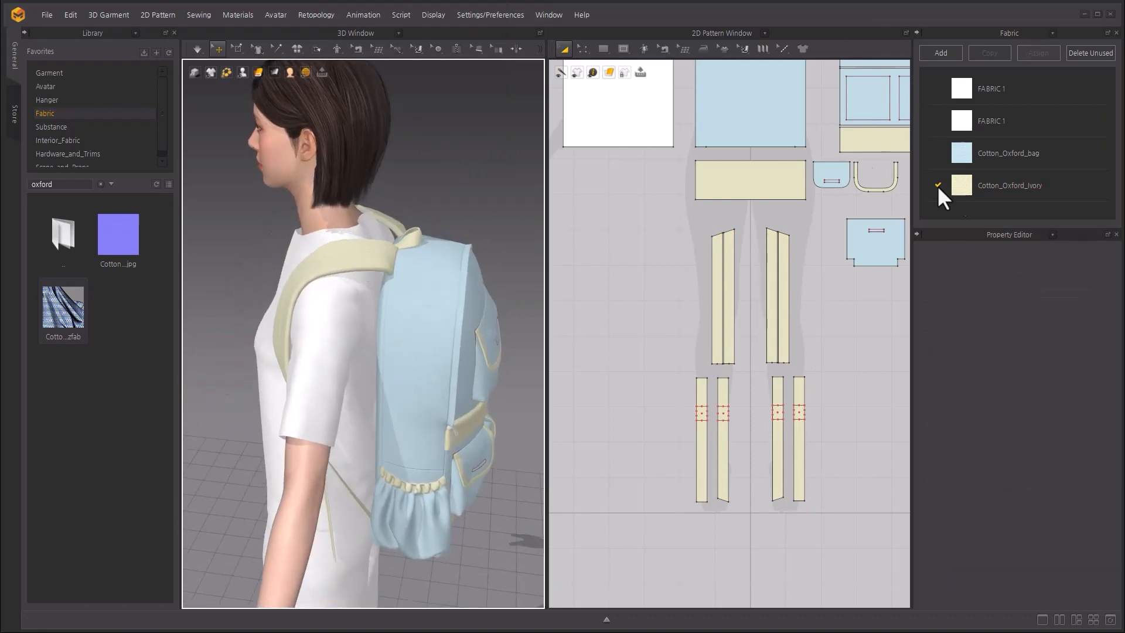
Lighten the Cotton_Oxford_Ivory fabric's colour to a less saturated, paler ivory and check it on the backpack.
{"action": "left_click", "coordinate": [1047, 189]}
{"action": "left_click", "coordinate": [1081, 509]}
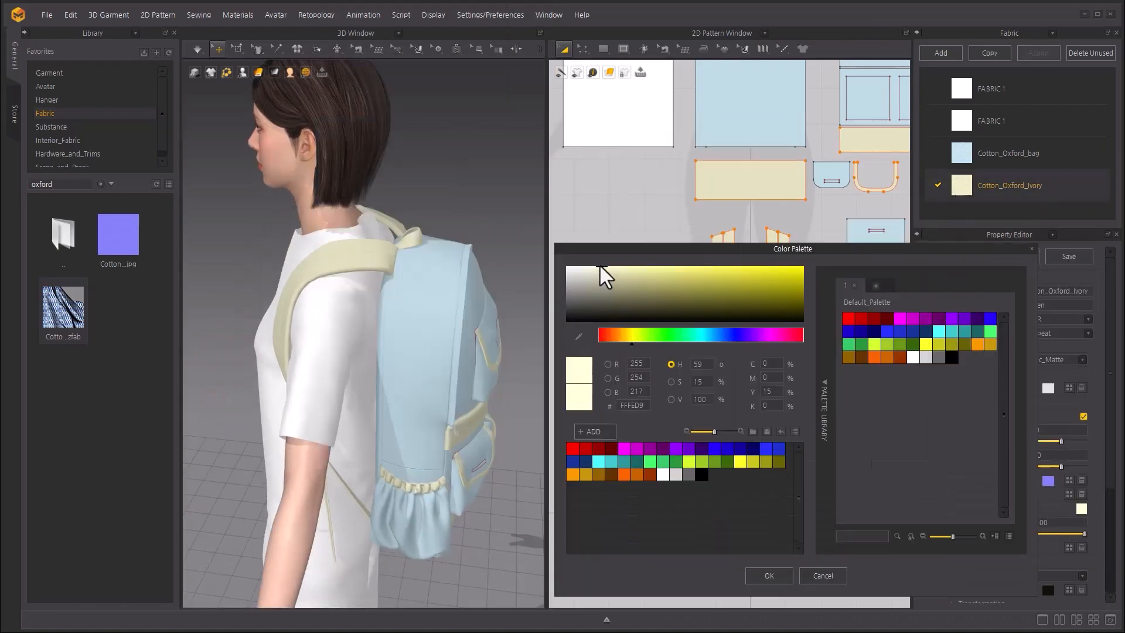
{"action": "left_click_drag", "start_coordinate": [600, 267], "coordinate": [587, 259]}
{"action": "key", "text": "Return"}
{"action": "scroll", "coordinate": [347, 301], "scroll_direction": "up", "scroll_amount": 5}
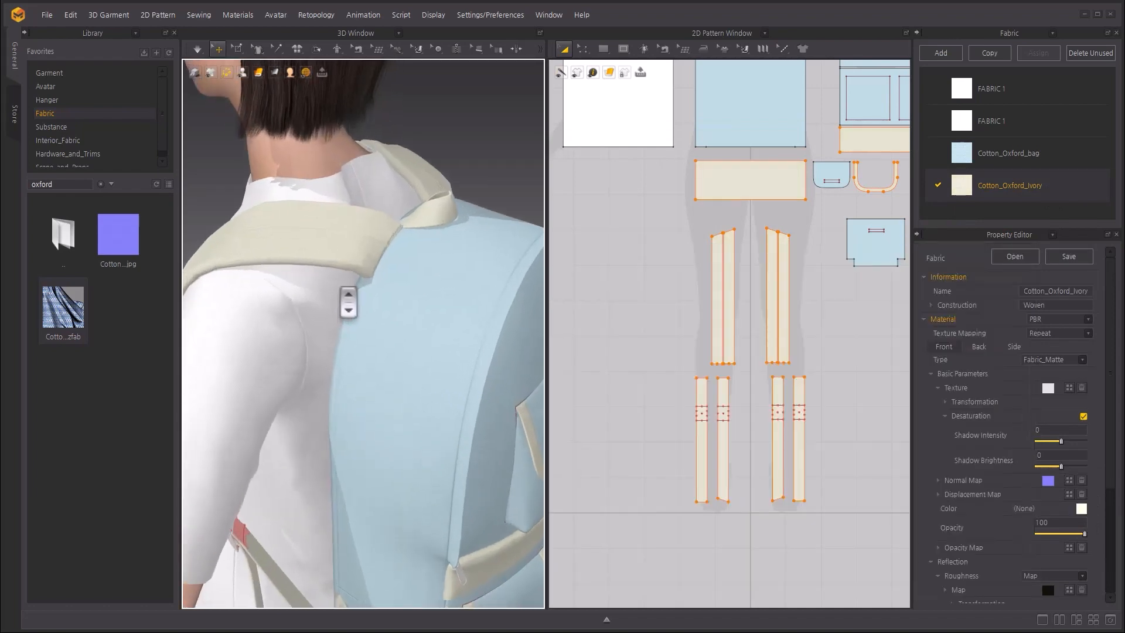
{"action": "middle_click_drag", "start_coordinate": [399, 352], "coordinate": [331, 326]}
{"action": "right_click_drag", "start_coordinate": [468, 405], "coordinate": [409, 373]}
{"action": "scroll", "coordinate": [421, 398], "scroll_direction": "down", "scroll_amount": 4}
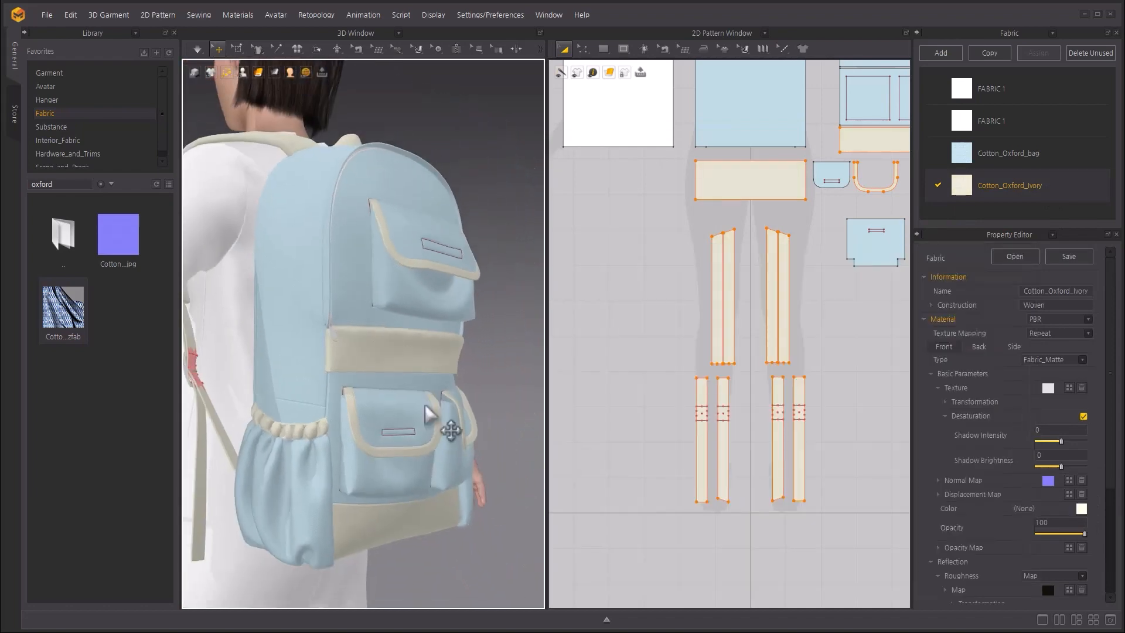
{"action": "right_click_drag", "start_coordinate": [431, 410], "coordinate": [480, 369]}
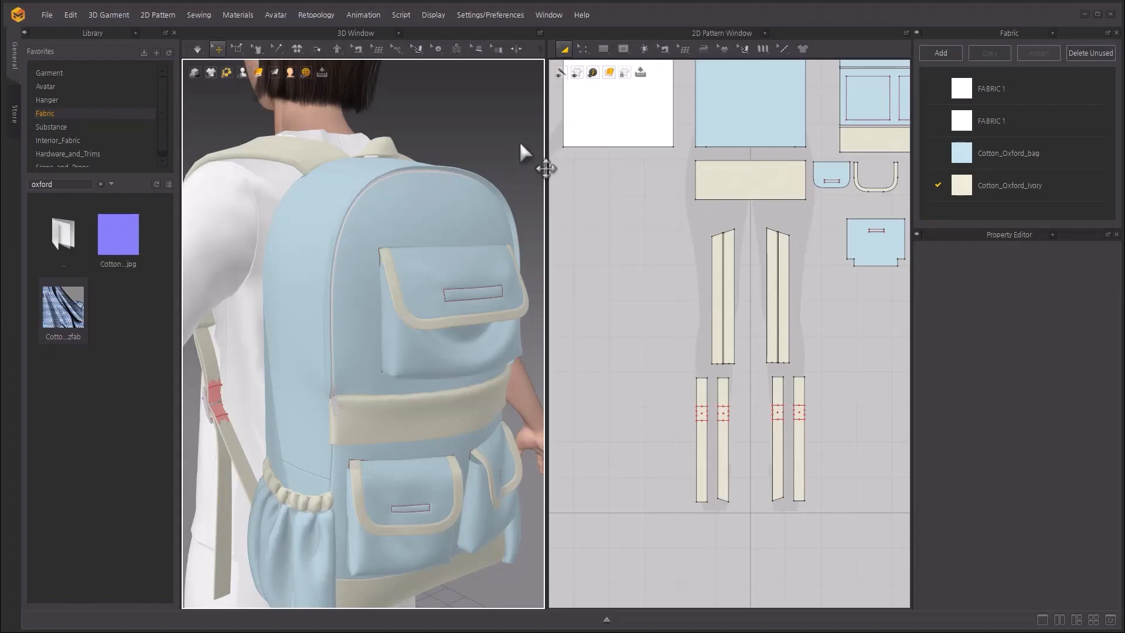
Add a free topstitch around the small internal rectangle on the large front pocket's flap.
{"action": "left_click", "coordinate": [783, 48]}
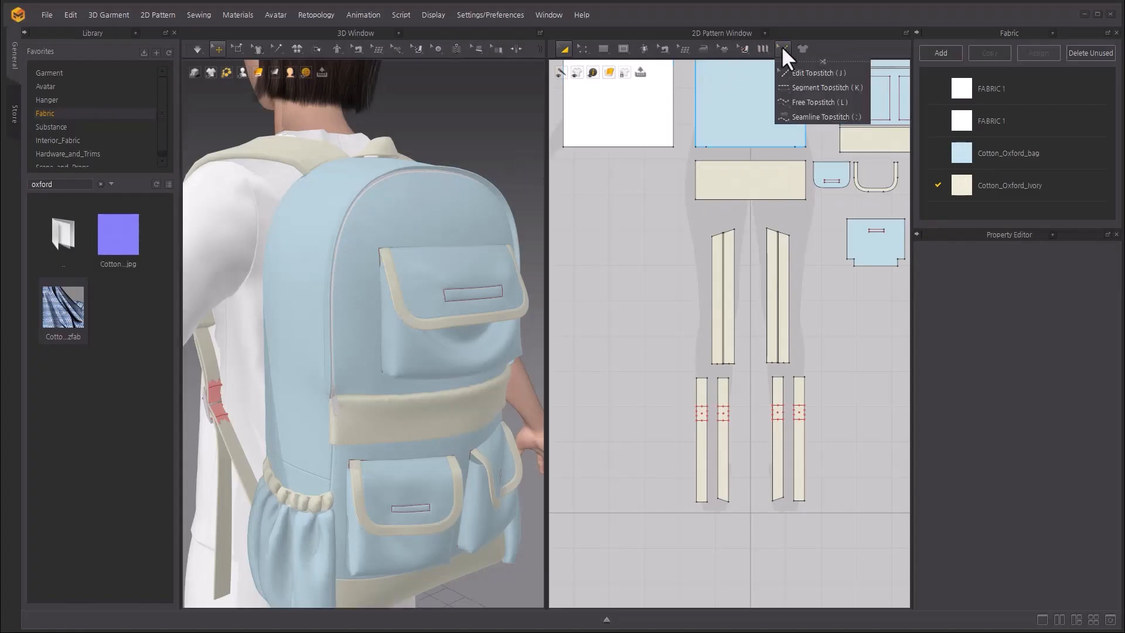
{"action": "left_click", "coordinate": [846, 104]}
{"action": "middle_click_drag", "start_coordinate": [879, 359], "coordinate": [656, 502]}
{"action": "middle_click_drag", "start_coordinate": [874, 311], "coordinate": [814, 447]}
{"action": "scroll", "coordinate": [866, 240], "scroll_direction": "up", "scroll_amount": 5}
{"action": "middle_click_drag", "start_coordinate": [873, 217], "coordinate": [850, 359]}
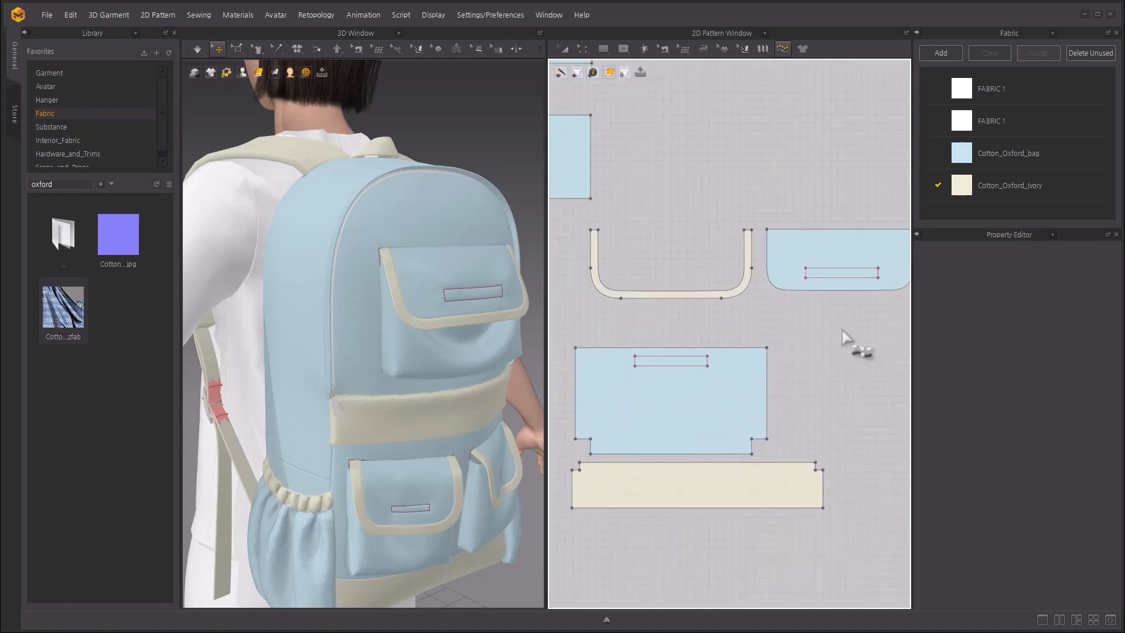
{"action": "scroll", "coordinate": [856, 328], "scroll_direction": "up", "scroll_amount": 5}
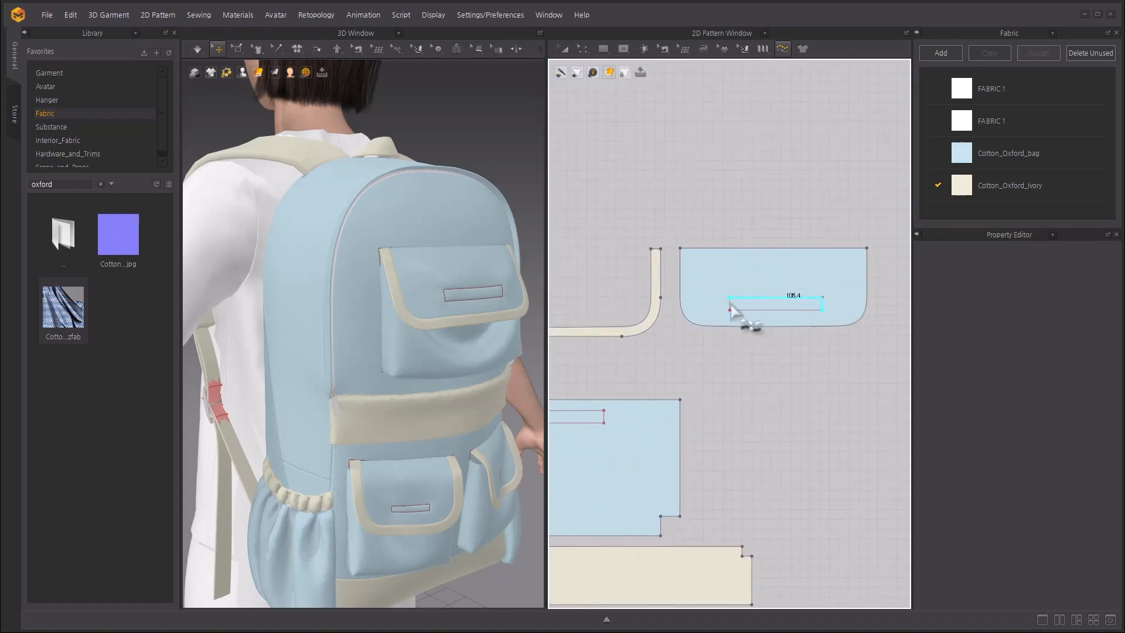
{"action": "left_click", "coordinate": [822, 311]}
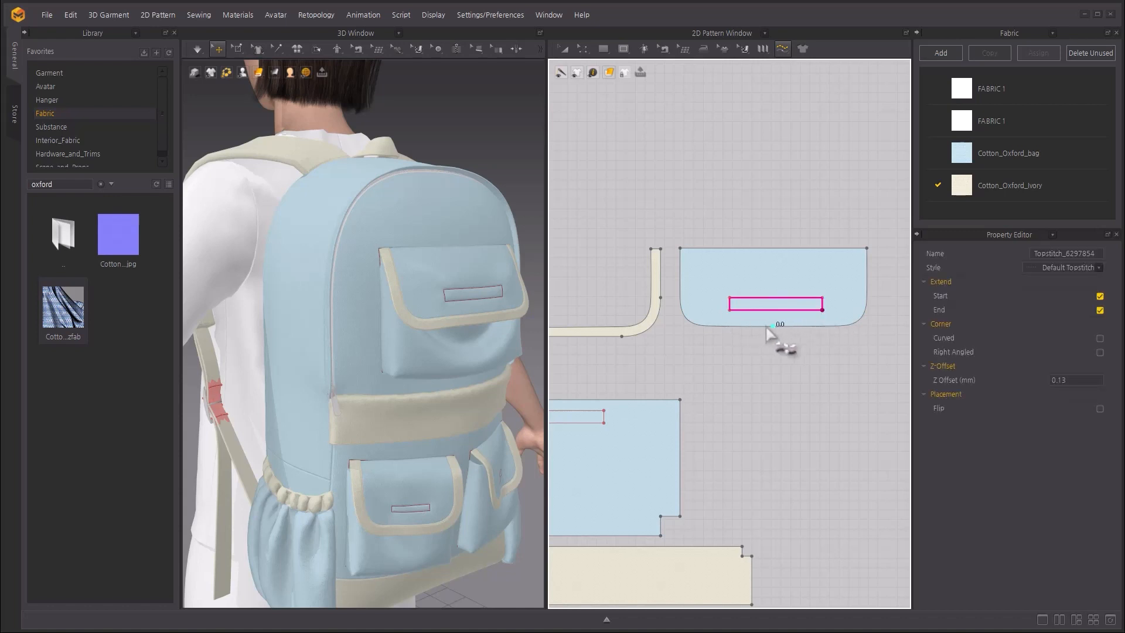
Open the topstitch style list in a separate panel and dock it together with the fabric list.
{"action": "left_click", "coordinate": [1108, 33]}
{"action": "left_click", "coordinate": [597, 223]}
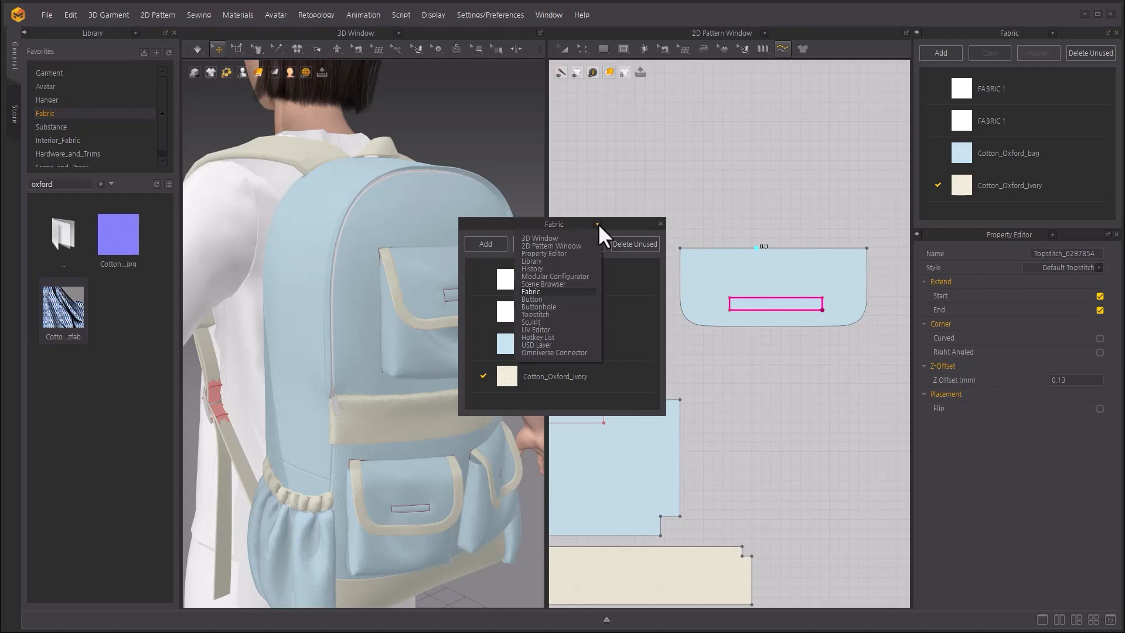
{"action": "left_click", "coordinate": [572, 314]}
{"action": "left_click_drag", "start_coordinate": [509, 222], "coordinate": [982, 82]}
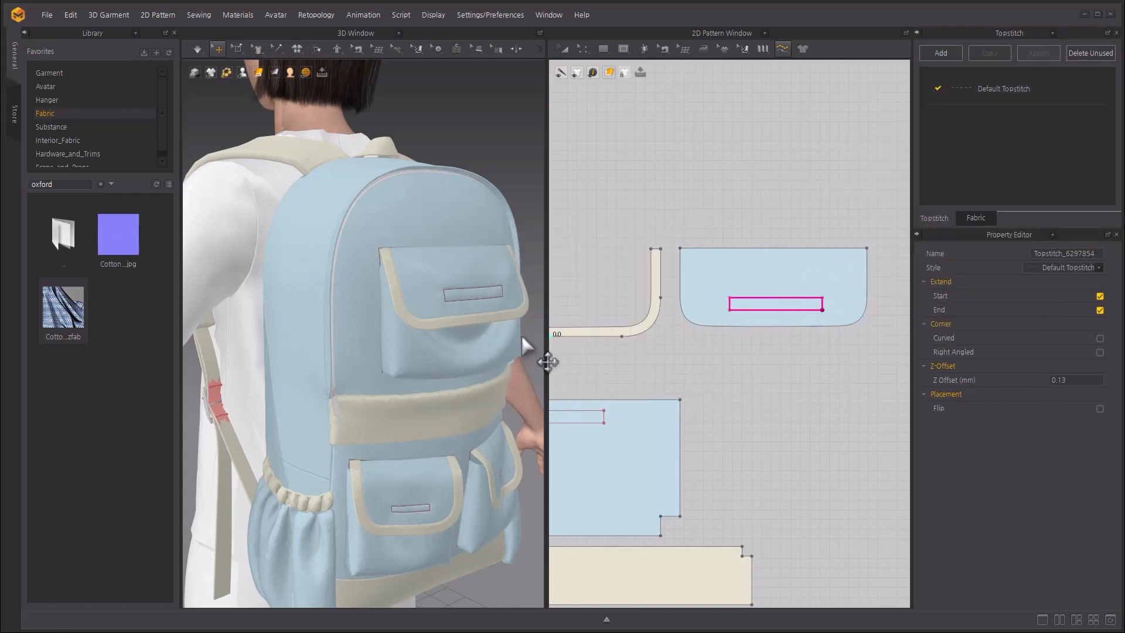
Change the Default Topstitch's shape to Overlock and customise it with a length of 1.9 mm and a width of 3.7 mm.
{"action": "scroll", "coordinate": [439, 352], "scroll_direction": "up", "scroll_amount": 6}
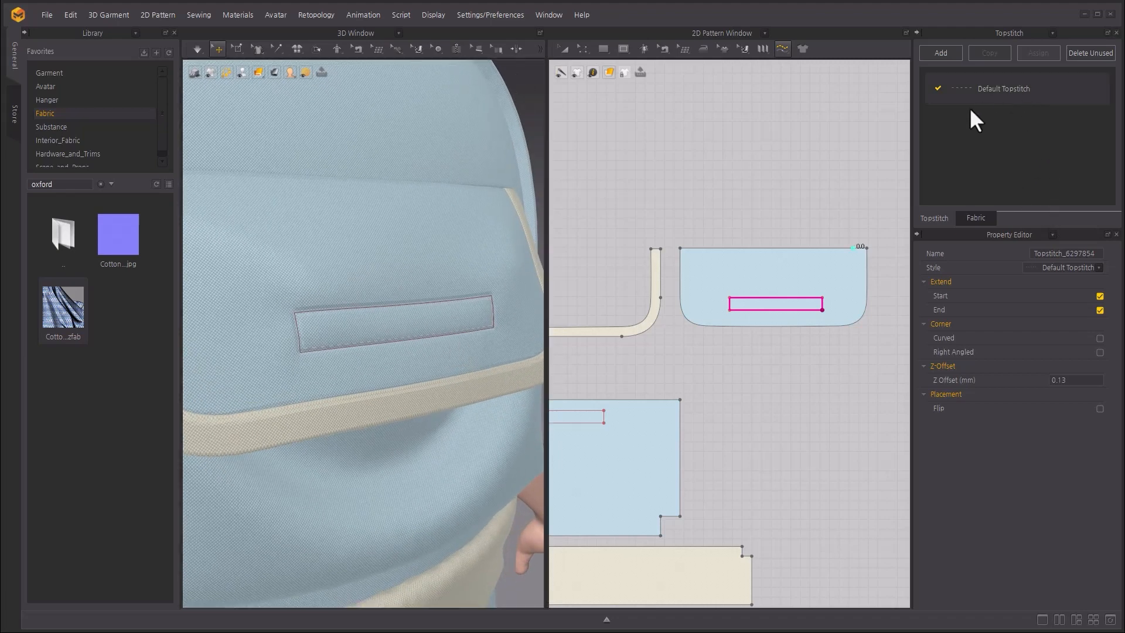
{"action": "left_click", "coordinate": [980, 96]}
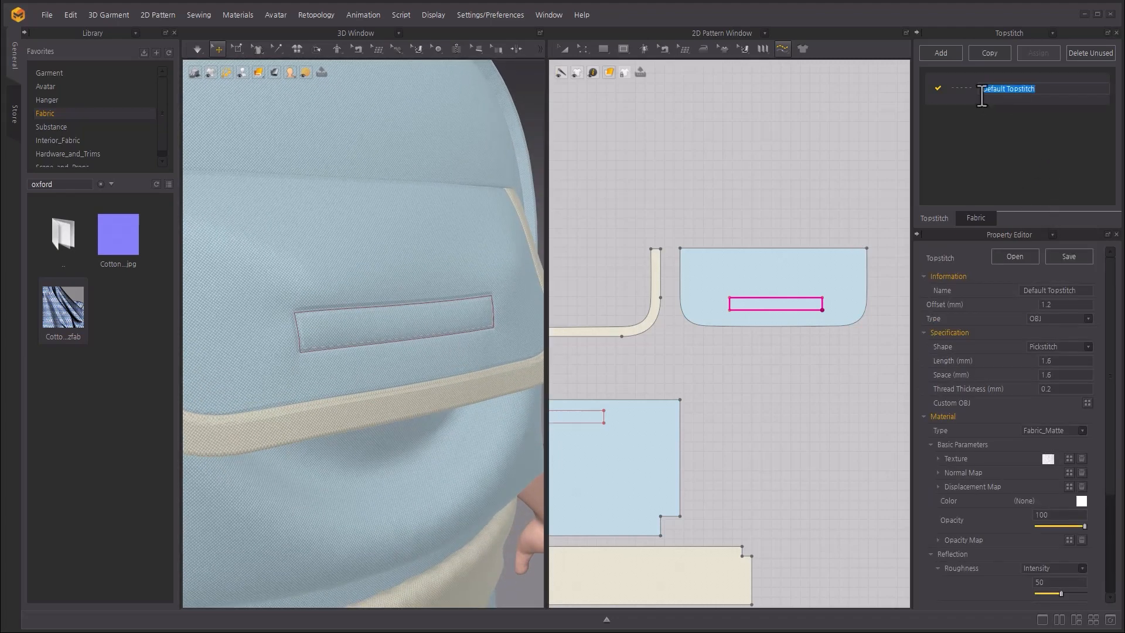
{"action": "left_click", "coordinate": [1087, 346]}
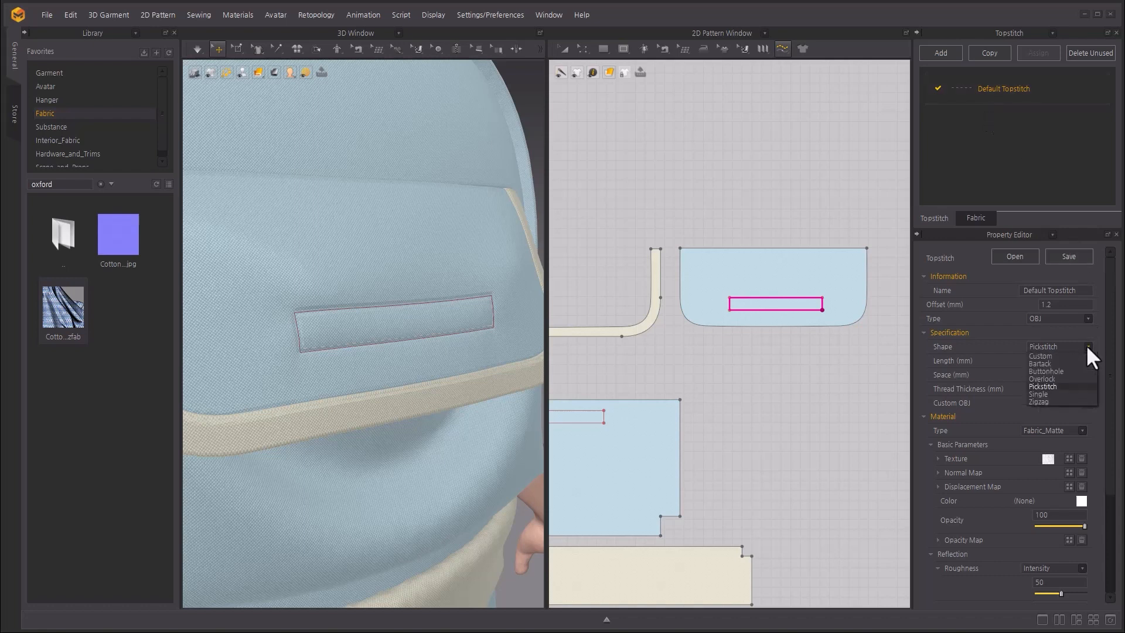
{"action": "left_click", "coordinate": [1067, 379]}
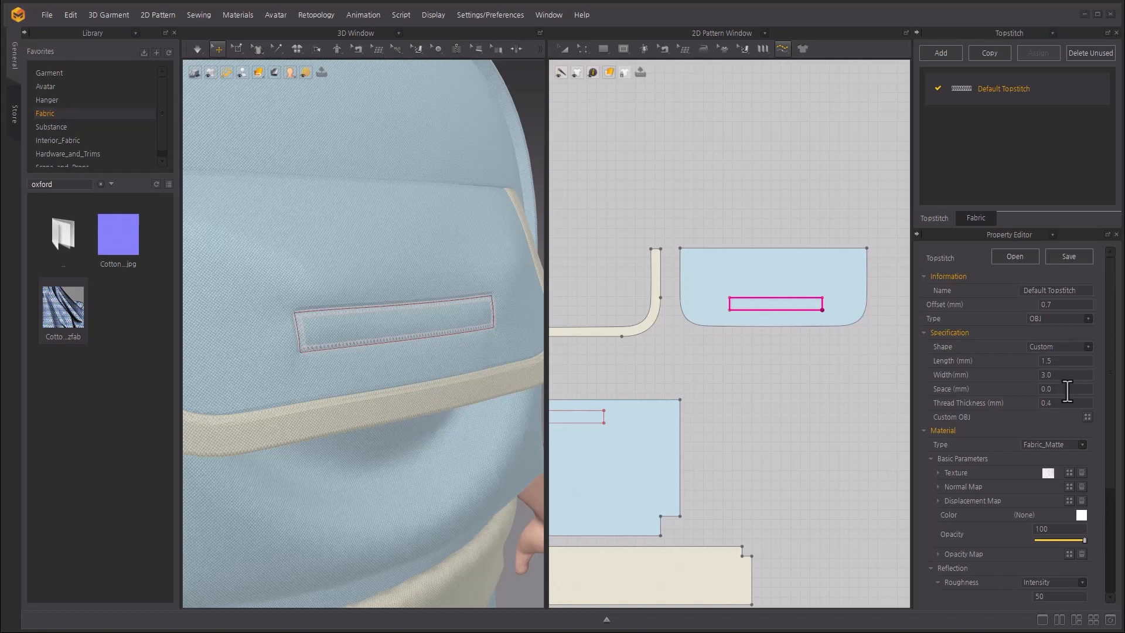
{"action": "left_click", "coordinate": [1065, 361]}
{"action": "scroll", "coordinate": [515, 439], "scroll_direction": "down", "scroll_amount": 5}
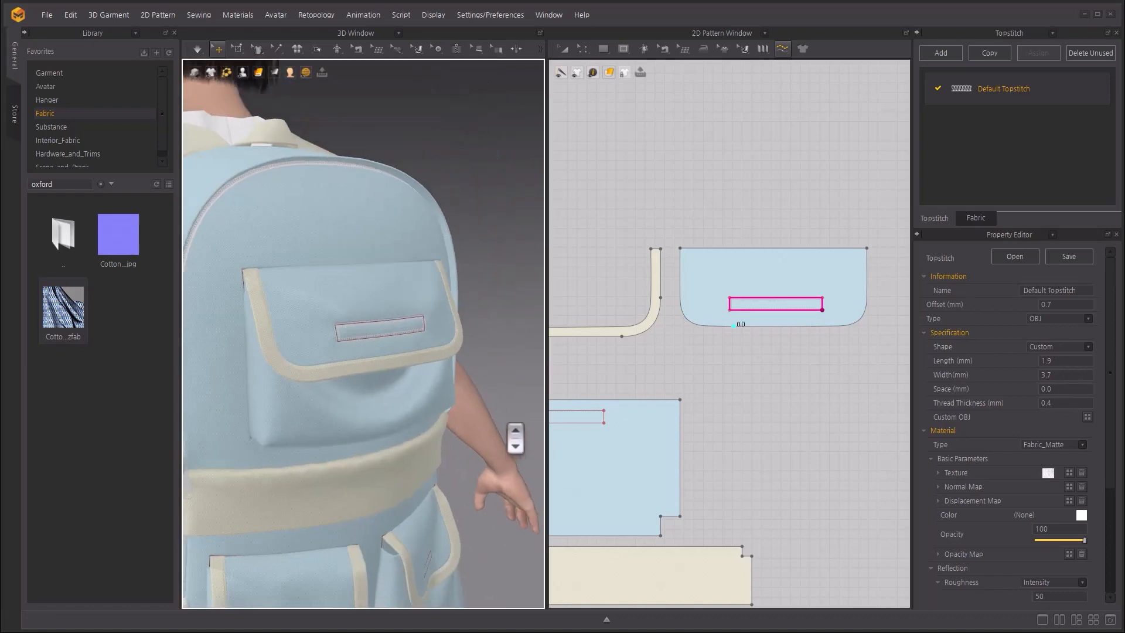
Add free topstitches in the Default Topstitch style around the internal rectangles on both small front pocket flaps.
{"action": "left_click", "coordinate": [515, 406]}
{"action": "middle_click_drag", "start_coordinate": [515, 407], "coordinate": [543, 319]}
{"action": "scroll", "coordinate": [497, 384], "scroll_direction": "up", "scroll_amount": 5}
{"action": "middle_click_drag", "start_coordinate": [734, 431], "coordinate": [853, 246]}
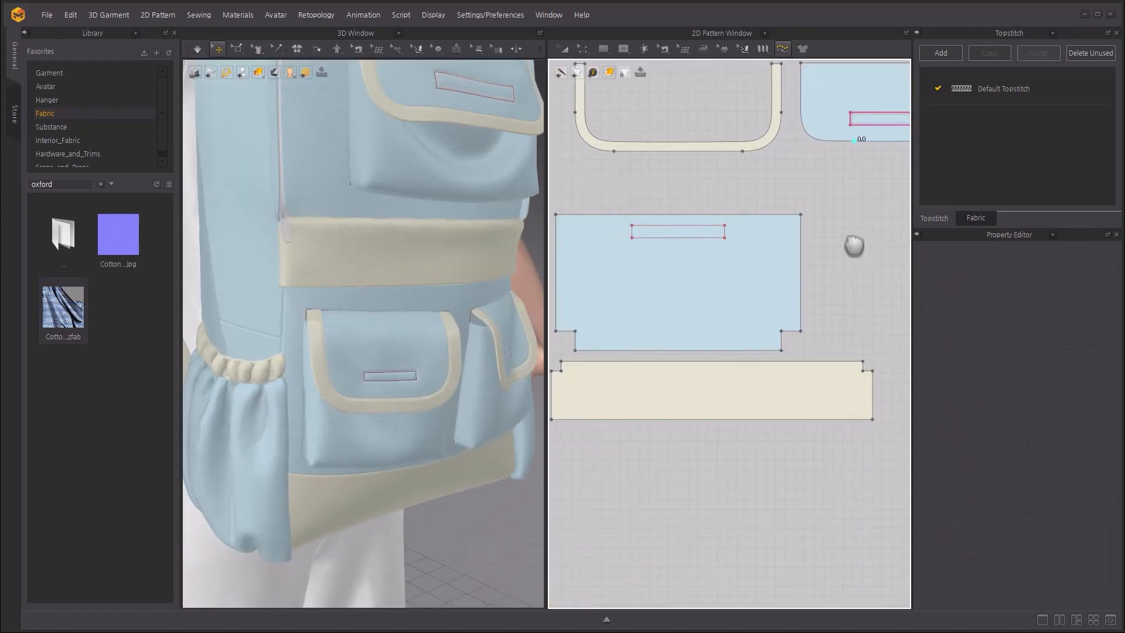
{"action": "scroll", "coordinate": [690, 476], "scroll_direction": "down", "scroll_amount": 3}
{"action": "middle_click_drag", "start_coordinate": [715, 513], "coordinate": [837, 299]}
{"action": "middle_click_drag", "start_coordinate": [796, 487], "coordinate": [837, 259]}
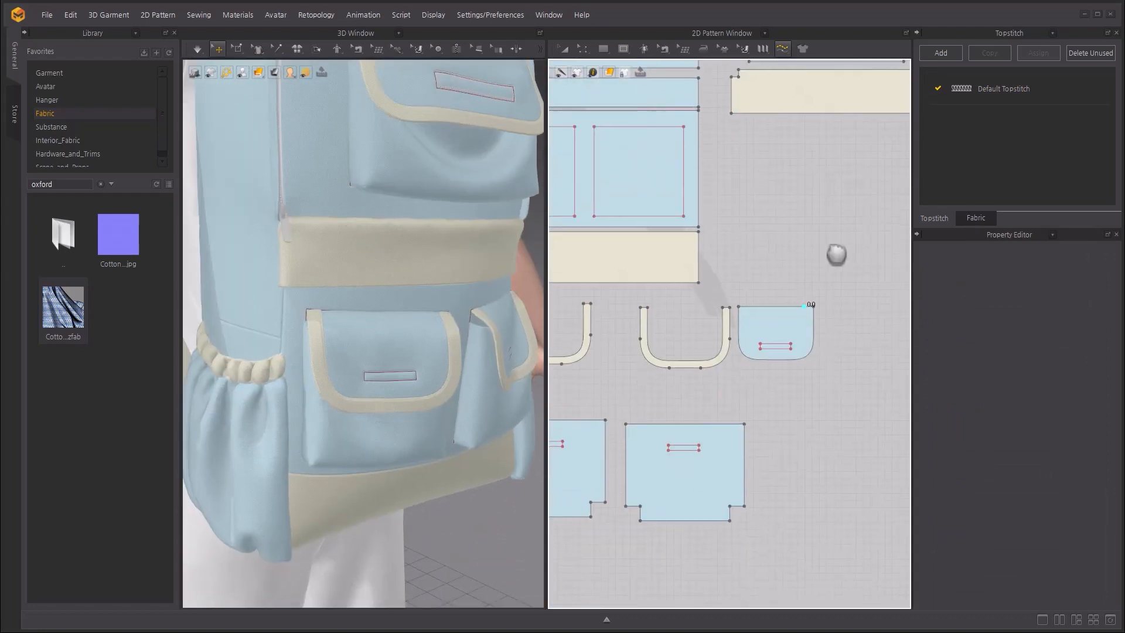
{"action": "scroll", "coordinate": [733, 251], "scroll_direction": "up", "scroll_amount": 4}
{"action": "left_click", "coordinate": [778, 351]}
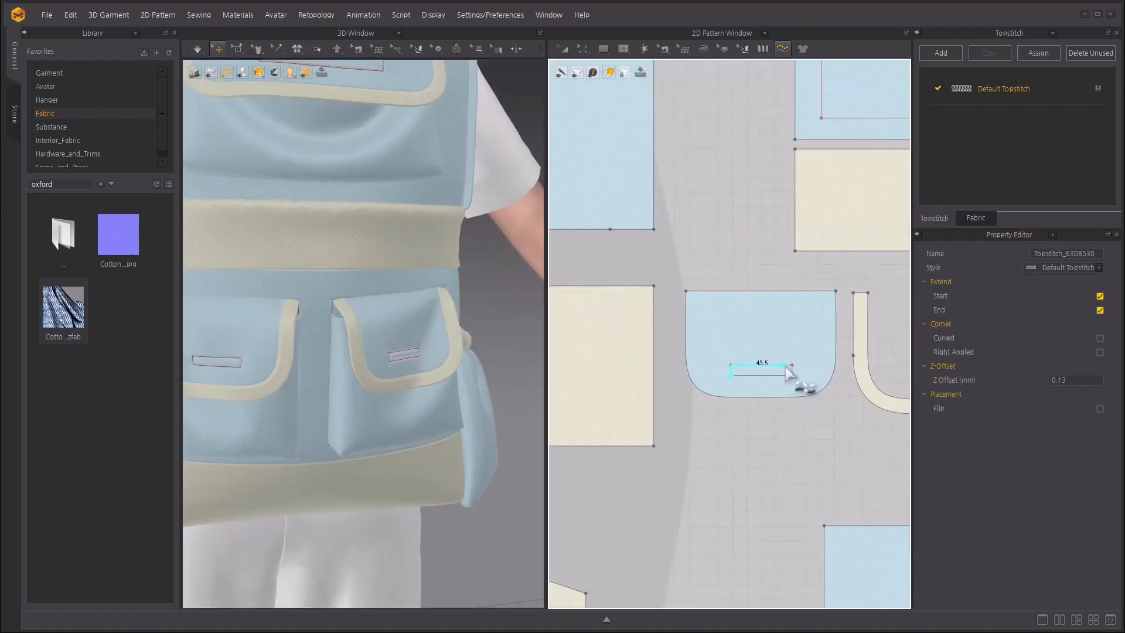
{"action": "left_click", "coordinate": [736, 378]}
{"action": "scroll", "coordinate": [375, 398], "scroll_direction": "up", "scroll_amount": 5}
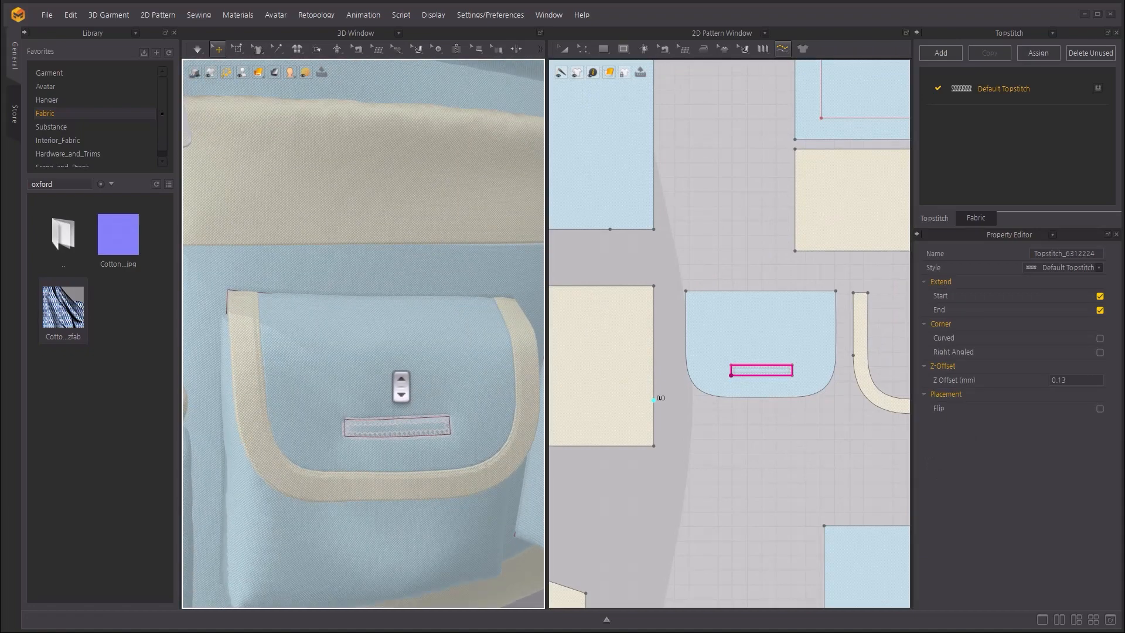
{"action": "scroll", "coordinate": [401, 385], "scroll_direction": "down", "scroll_amount": 10}
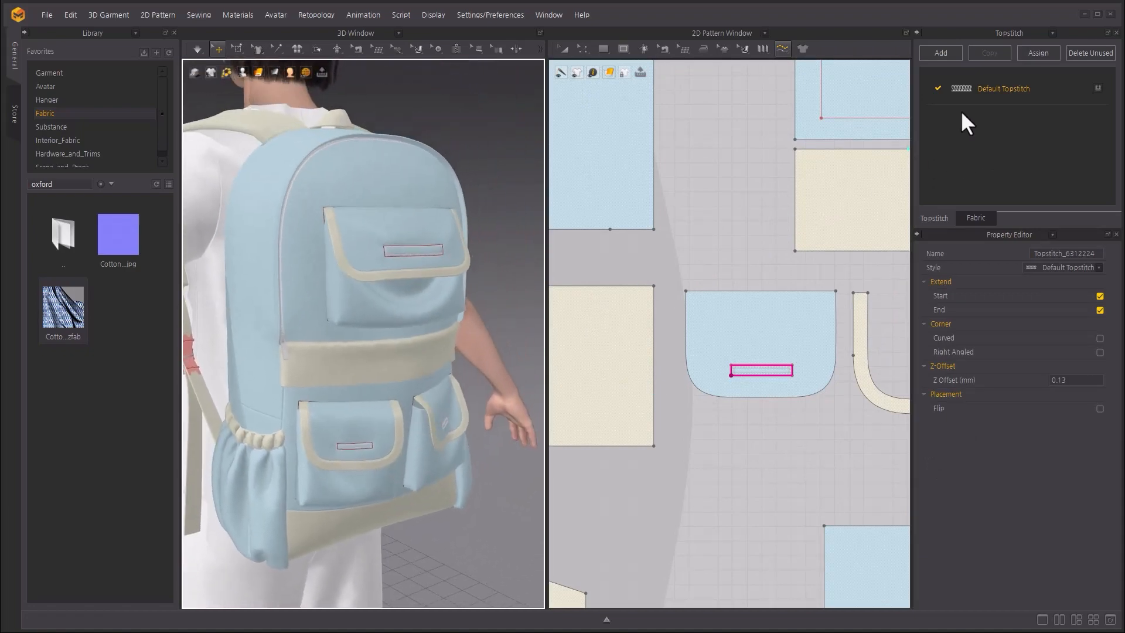
Create a new topstitch style and apply it as a segment topstitch along the lower edge of the ivory flap panel between the front pockets.
{"action": "left_click", "coordinate": [940, 52]}
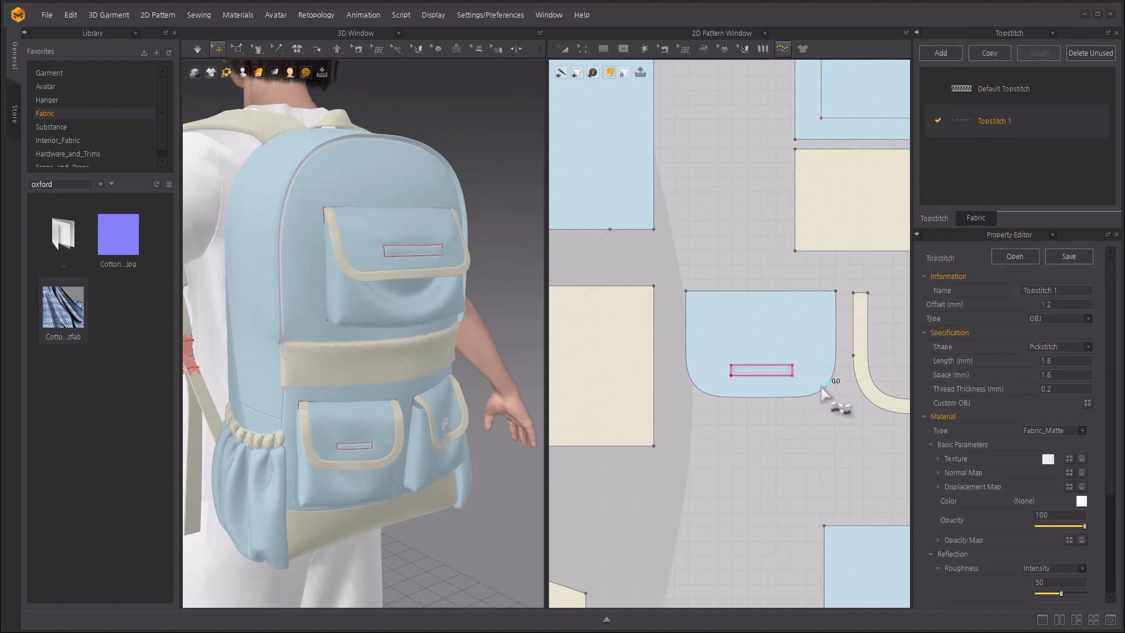
{"action": "middle_click_drag", "start_coordinate": [812, 422], "coordinate": [617, 465]}
{"action": "scroll", "coordinate": [738, 369], "scroll_direction": "down", "scroll_amount": 3}
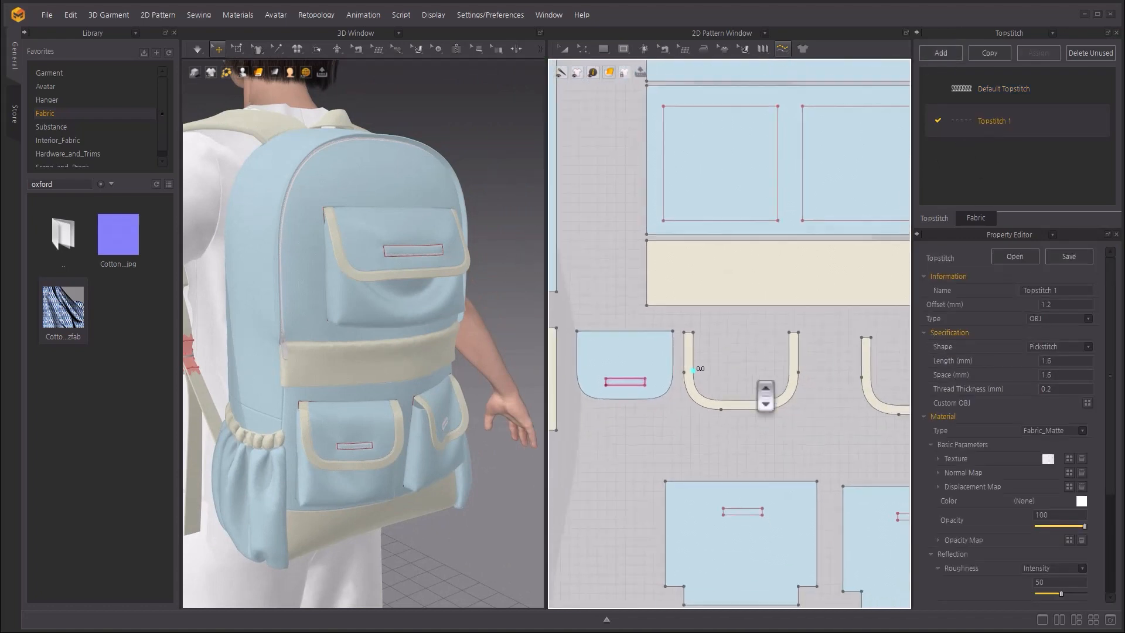
{"action": "scroll", "coordinate": [766, 396], "scroll_direction": "down", "scroll_amount": 5}
{"action": "scroll", "coordinate": [811, 432], "scroll_direction": "up", "scroll_amount": 1}
{"action": "middle_click_drag", "start_coordinate": [877, 266], "coordinate": [690, 374]}
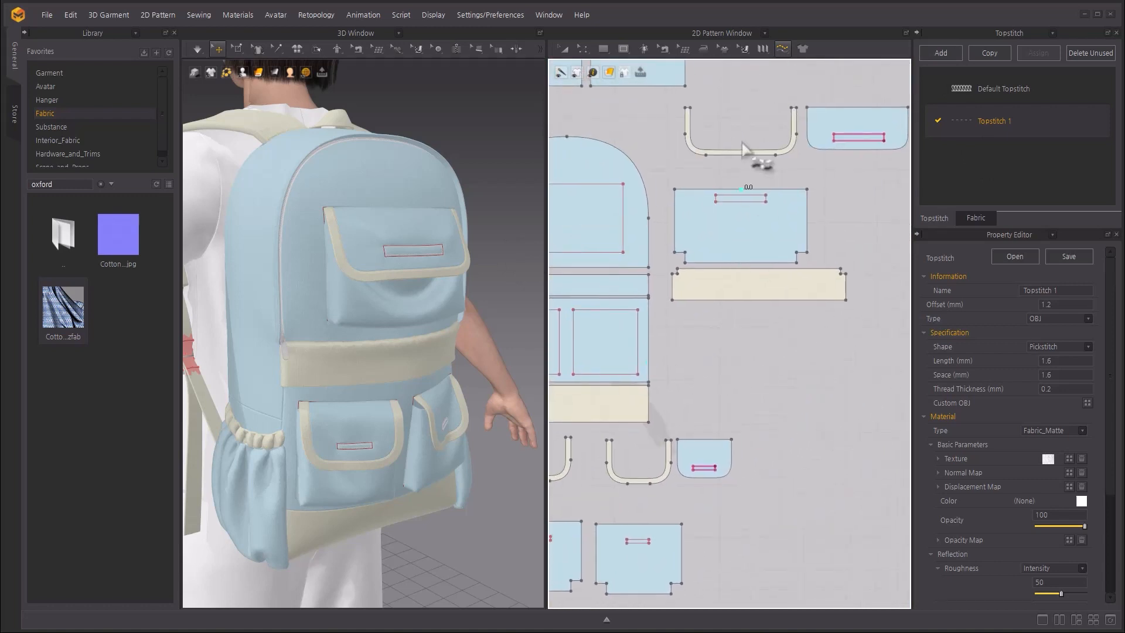
{"action": "left_click", "coordinate": [782, 47]}
{"action": "left_click", "coordinate": [825, 87]}
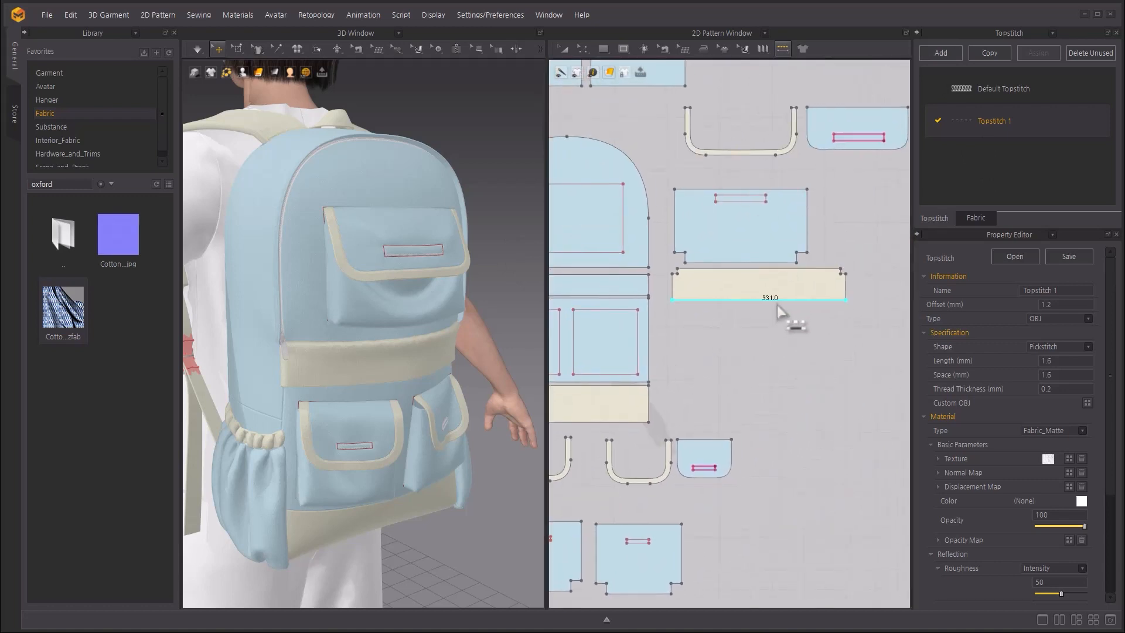
{"action": "left_click", "coordinate": [784, 311]}
{"action": "scroll", "coordinate": [307, 447], "scroll_direction": "up", "scroll_amount": 10}
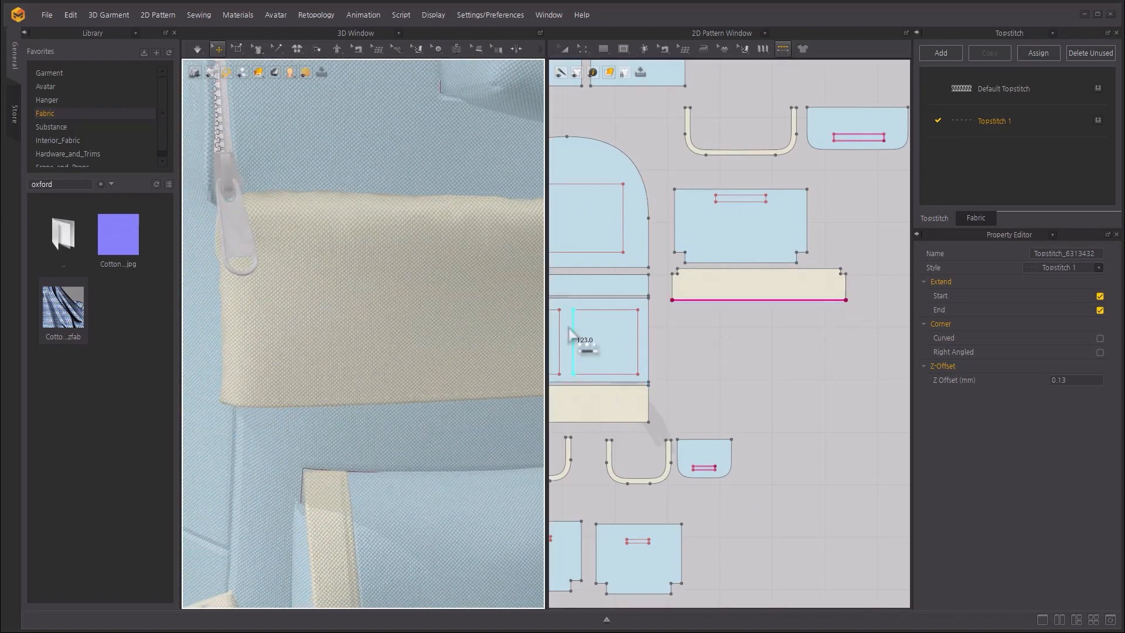
Set the Topstitch 1 style's offset to 8 mm, length to 1.8 mm and thread thickness to 0.6 mm.
{"action": "left_click", "coordinate": [1042, 134]}
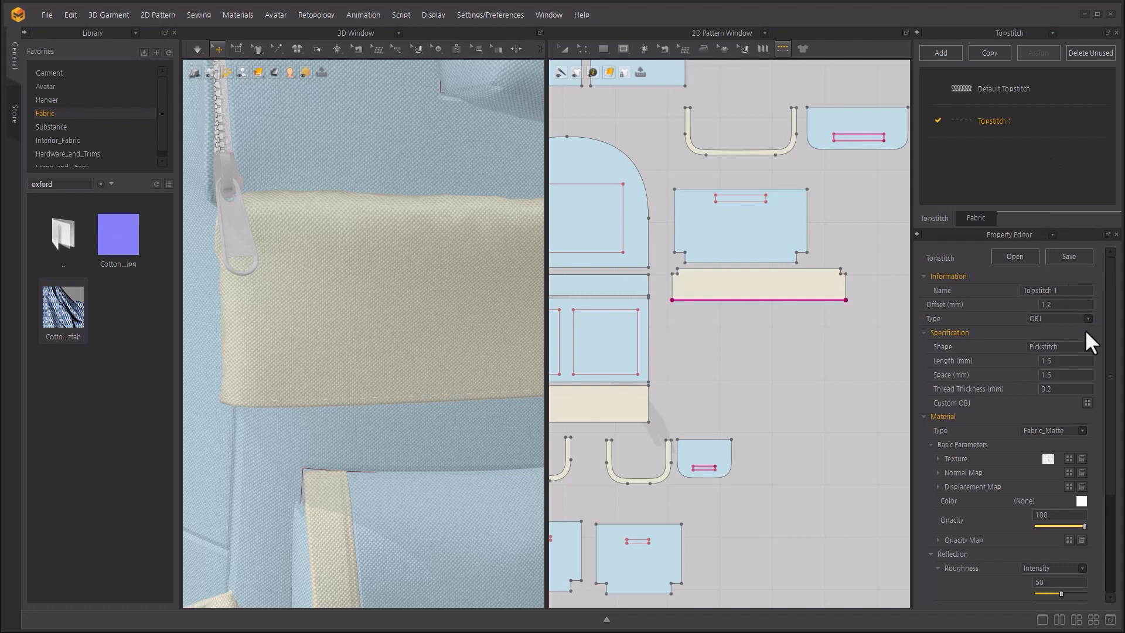
{"action": "left_click", "coordinate": [1058, 365]}
{"action": "key", "text": "Return"}
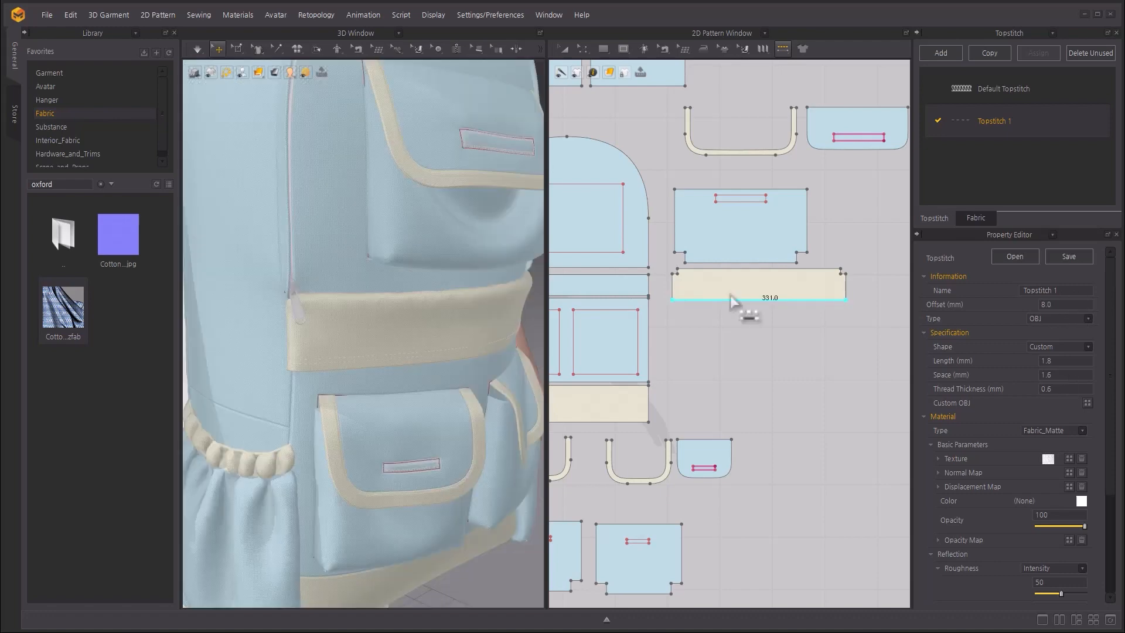
Offset the ivory flap panel's lower edge inward as an extended internal line at a distance of 10 mm.
{"action": "left_click", "coordinate": [564, 48]}
{"action": "scroll", "coordinate": [743, 340], "scroll_direction": "up", "scroll_amount": 5}
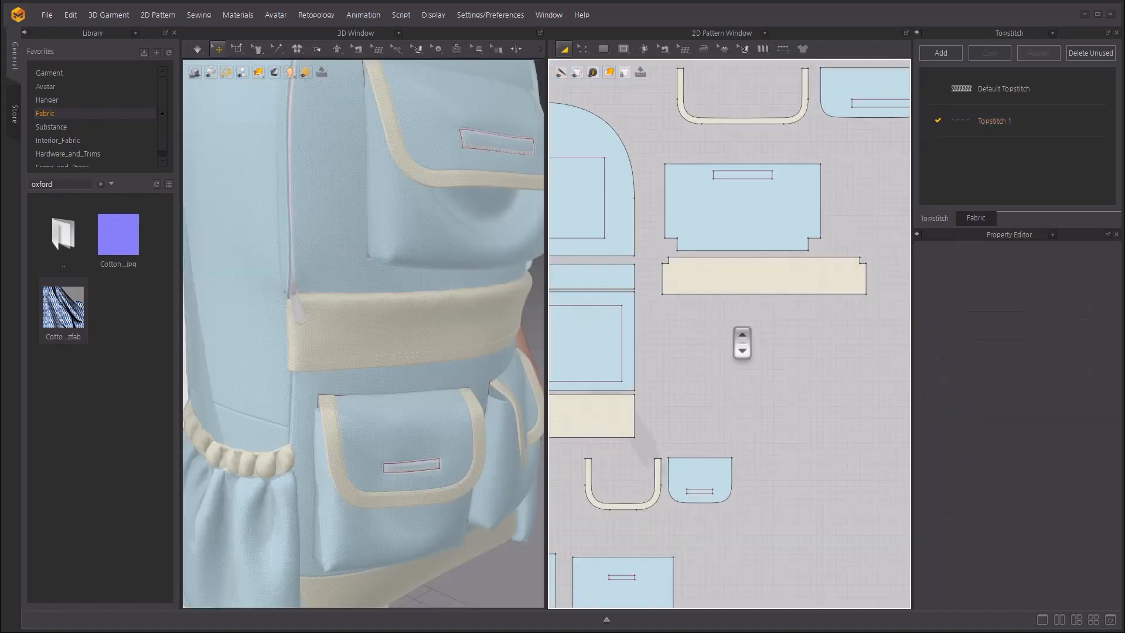
{"action": "scroll", "coordinate": [673, 351], "scroll_direction": "up", "scroll_amount": 2}
{"action": "scroll", "coordinate": [457, 346], "scroll_direction": "up", "scroll_amount": 10}
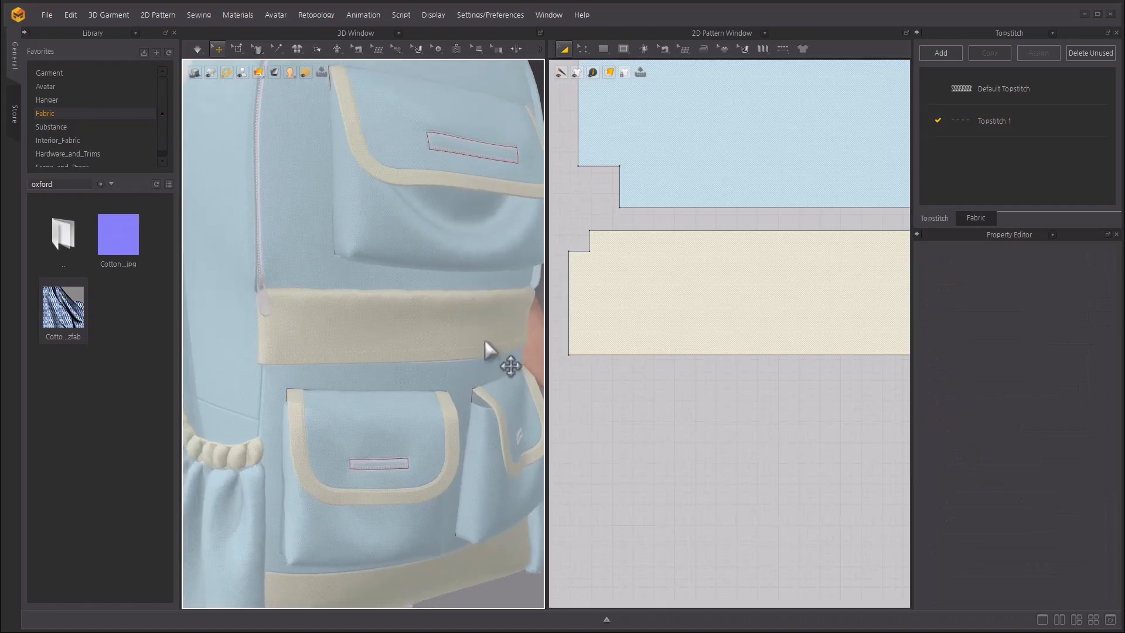
{"action": "scroll", "coordinate": [402, 344], "scroll_direction": "down", "scroll_amount": 5}
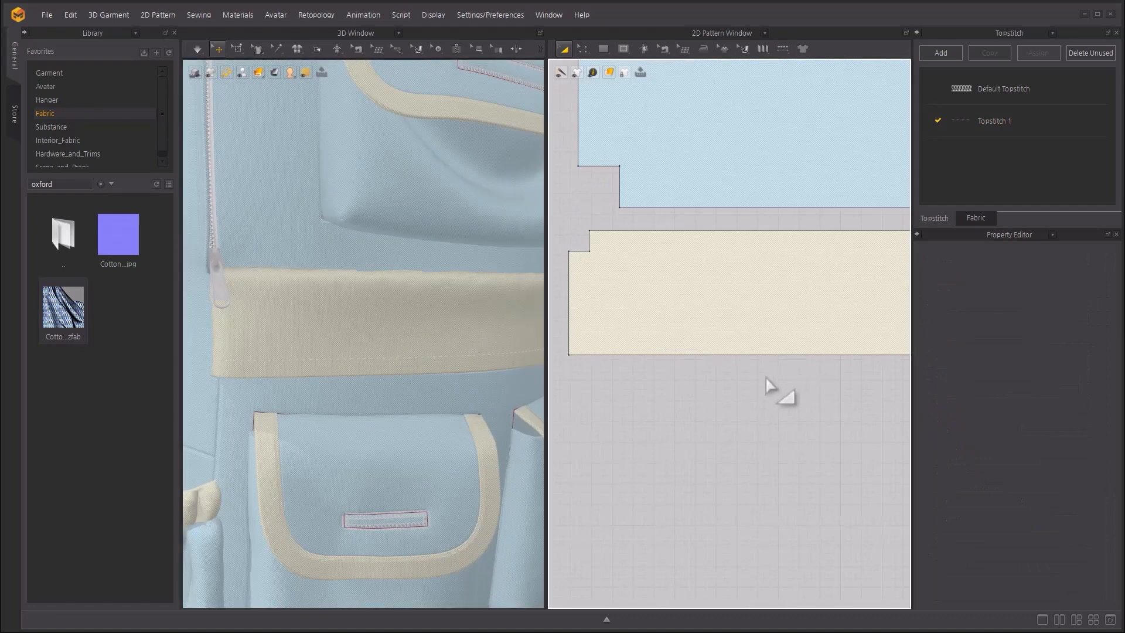
{"action": "left_click", "coordinate": [582, 45]}
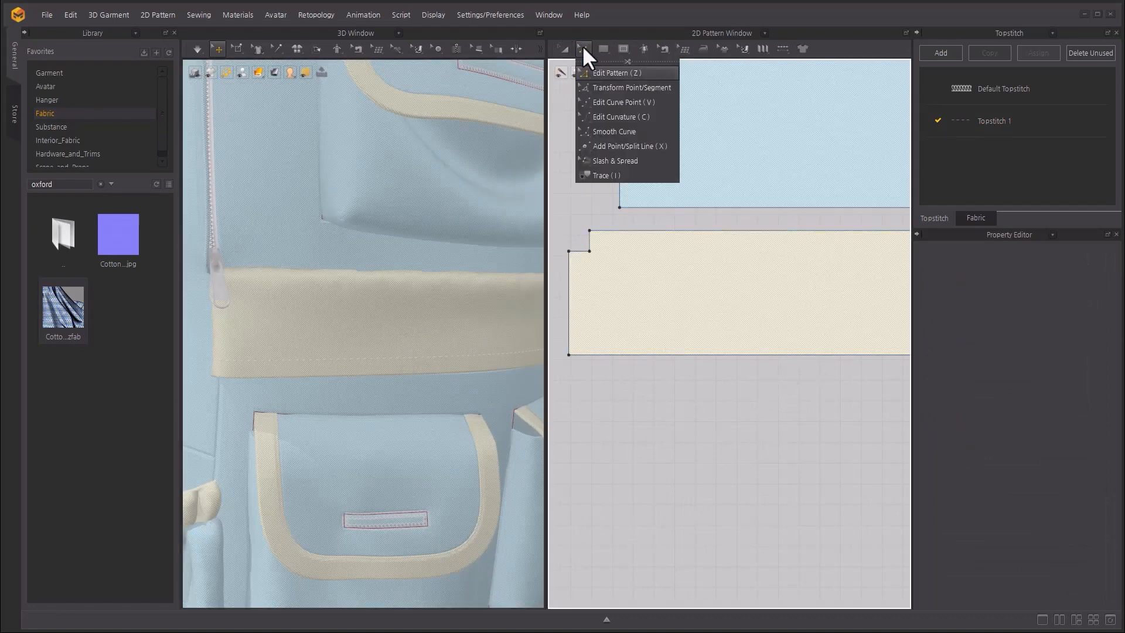
{"action": "left_click", "coordinate": [731, 355]}
{"action": "right_click", "coordinate": [730, 362]}
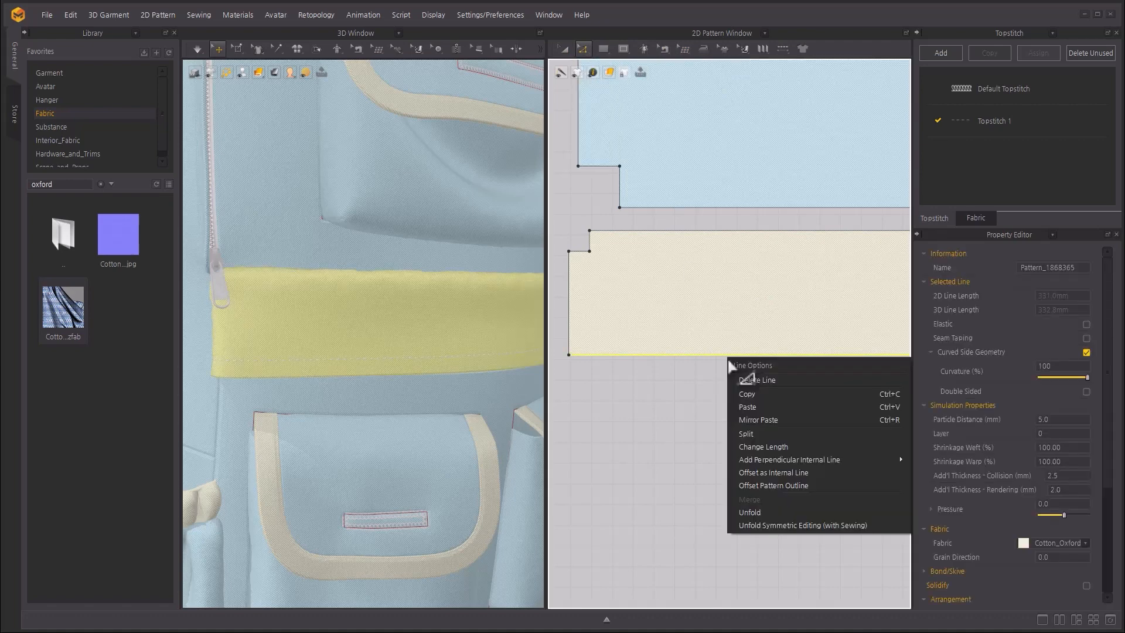
{"action": "left_click", "coordinate": [820, 473]}
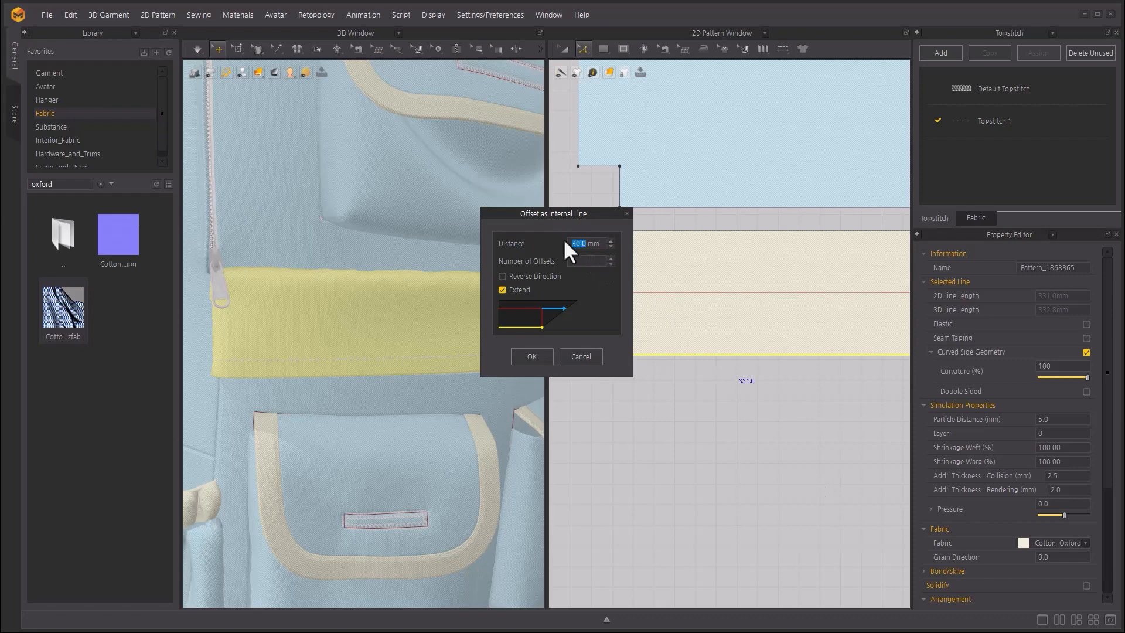
{"action": "type", "text": "10"}
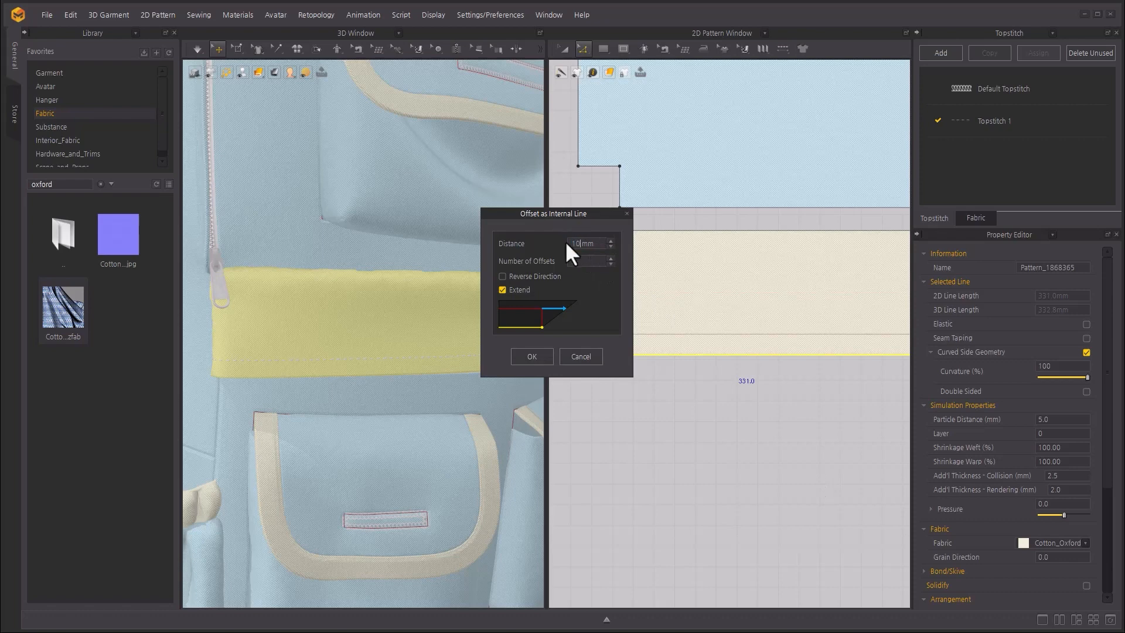
{"action": "left_click", "coordinate": [537, 357]}
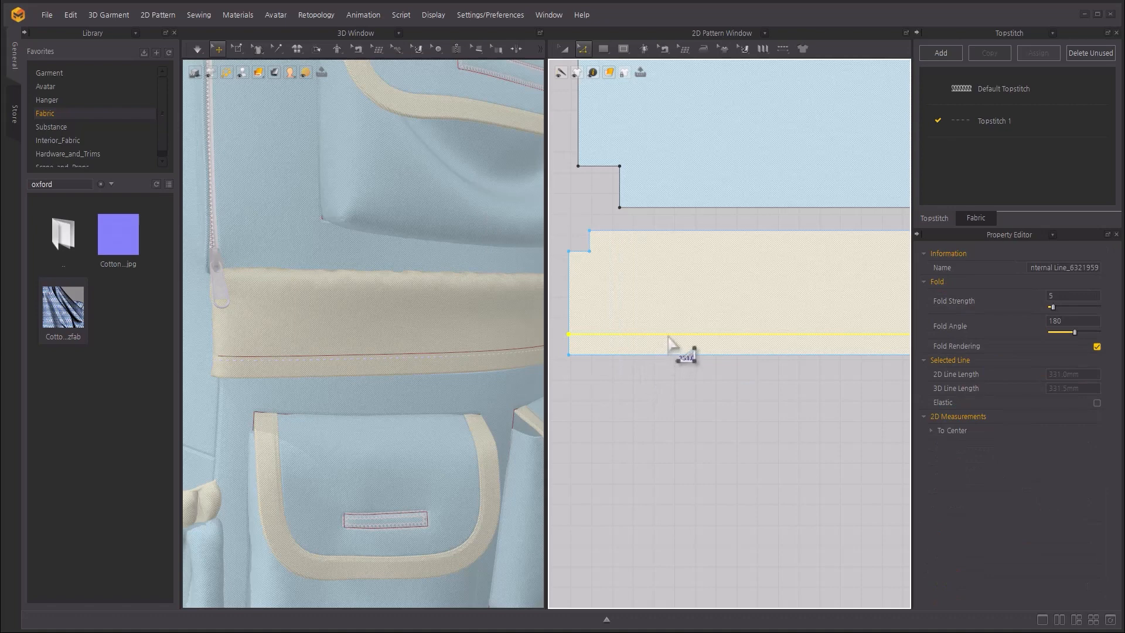
{"action": "left_click", "coordinate": [665, 416]}
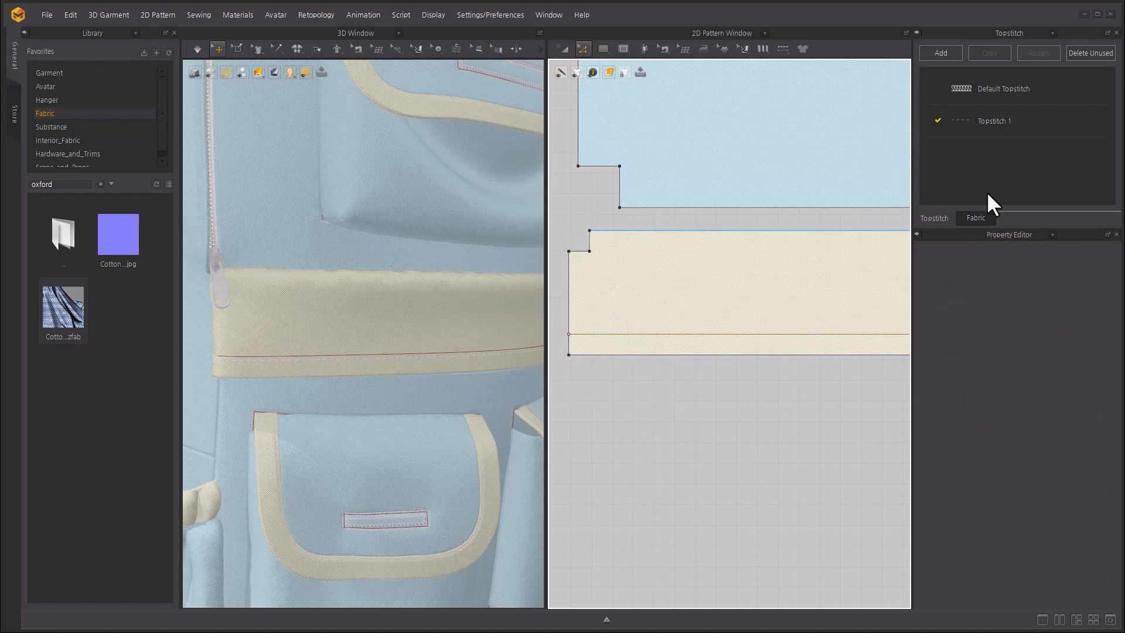
Set the Topstitch 1 style's offset to 10 mm.
{"action": "left_click", "coordinate": [996, 121]}
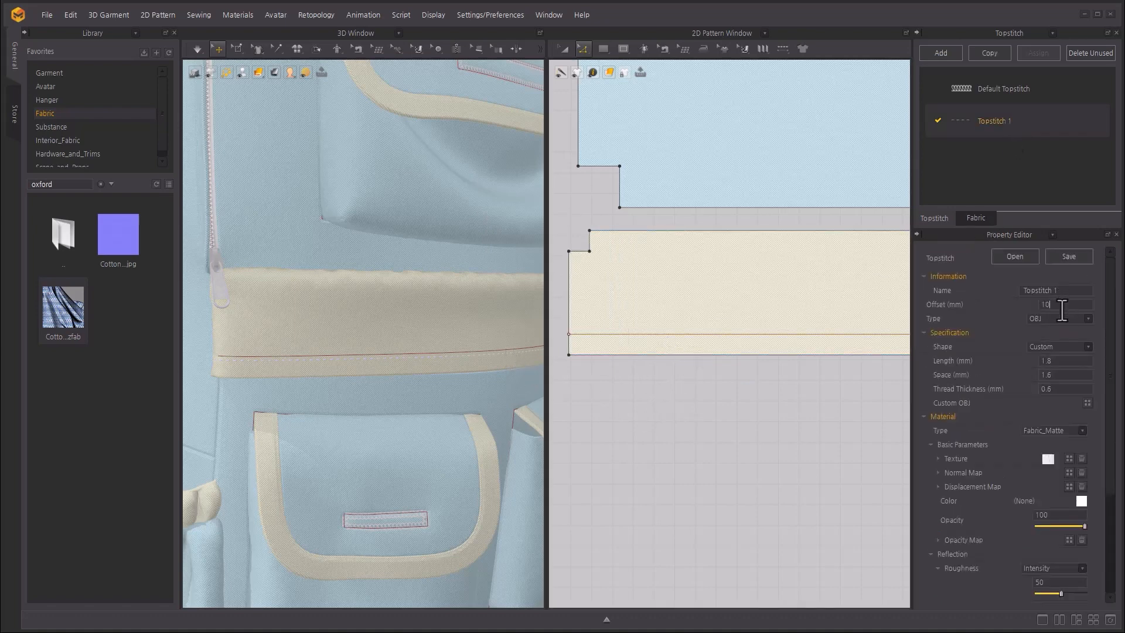
{"action": "key", "text": "Return"}
{"action": "scroll", "coordinate": [427, 384], "scroll_direction": "up", "scroll_amount": 5}
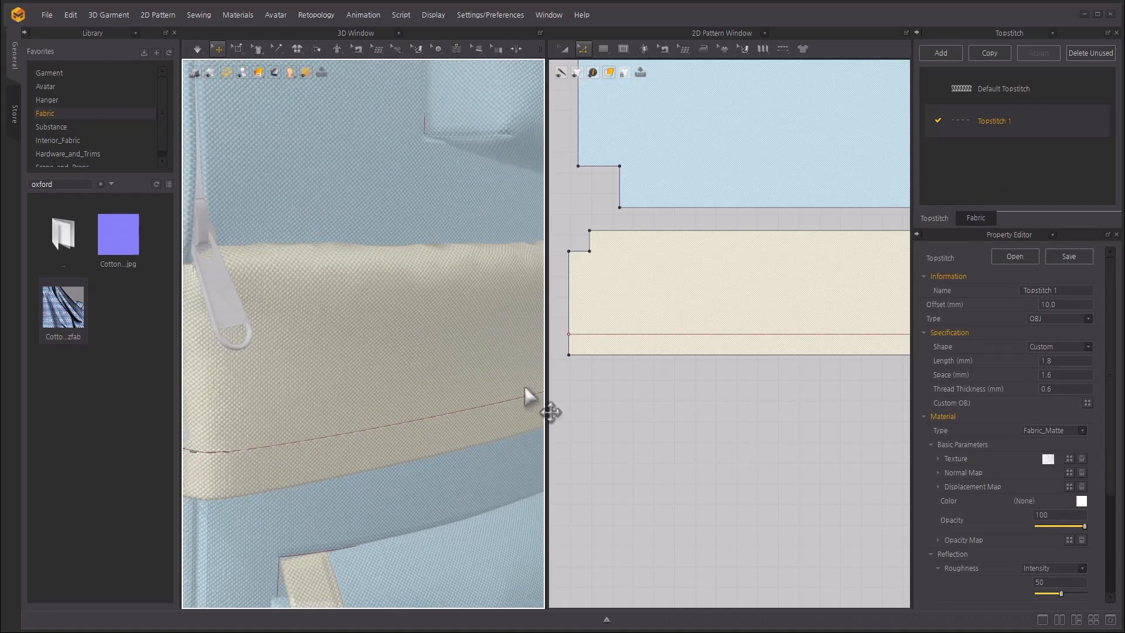
Set the fold angle of the ivory panel's new internal line to 204 and simulate the backpack.
{"action": "left_click", "coordinate": [693, 334]}
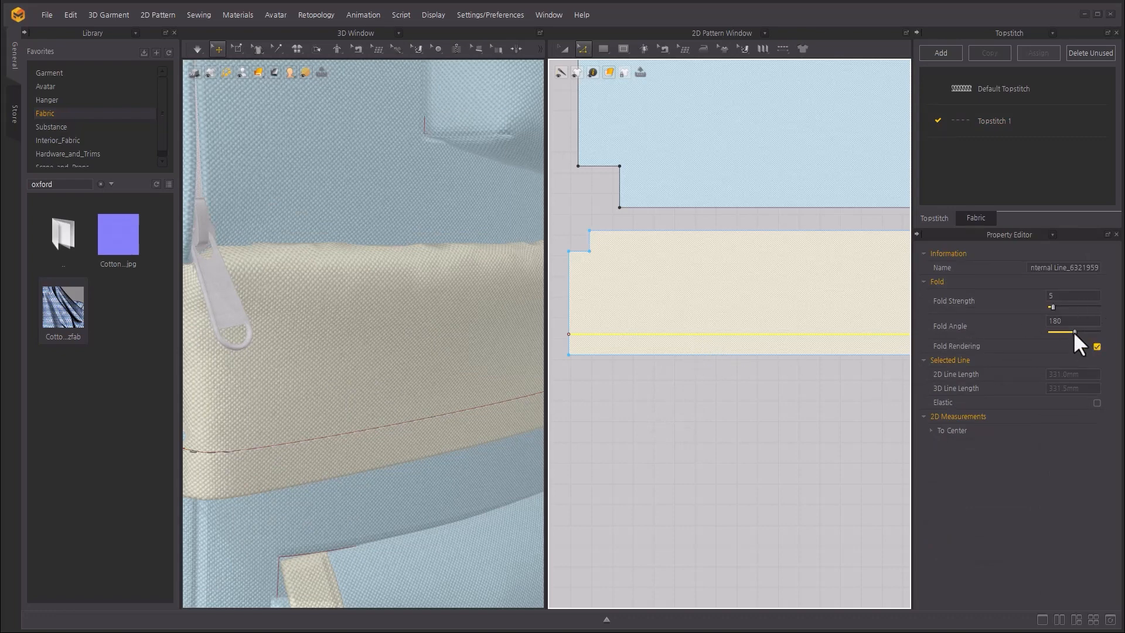
{"action": "left_click_drag", "start_coordinate": [1073, 332], "coordinate": [1069, 330]}
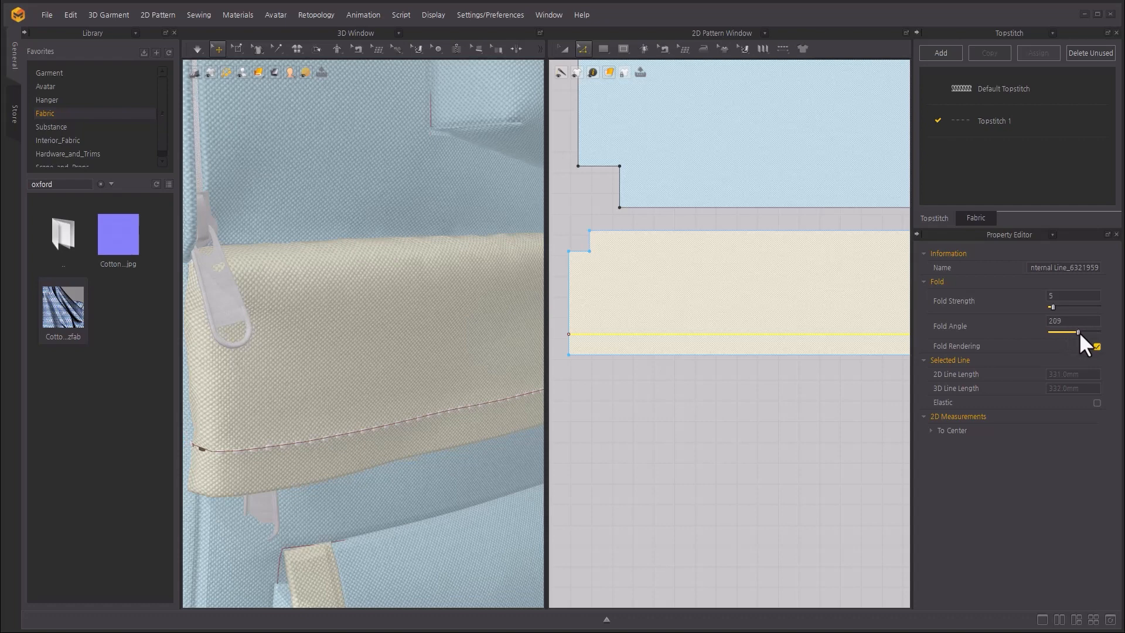
{"action": "key", "text": "space"}
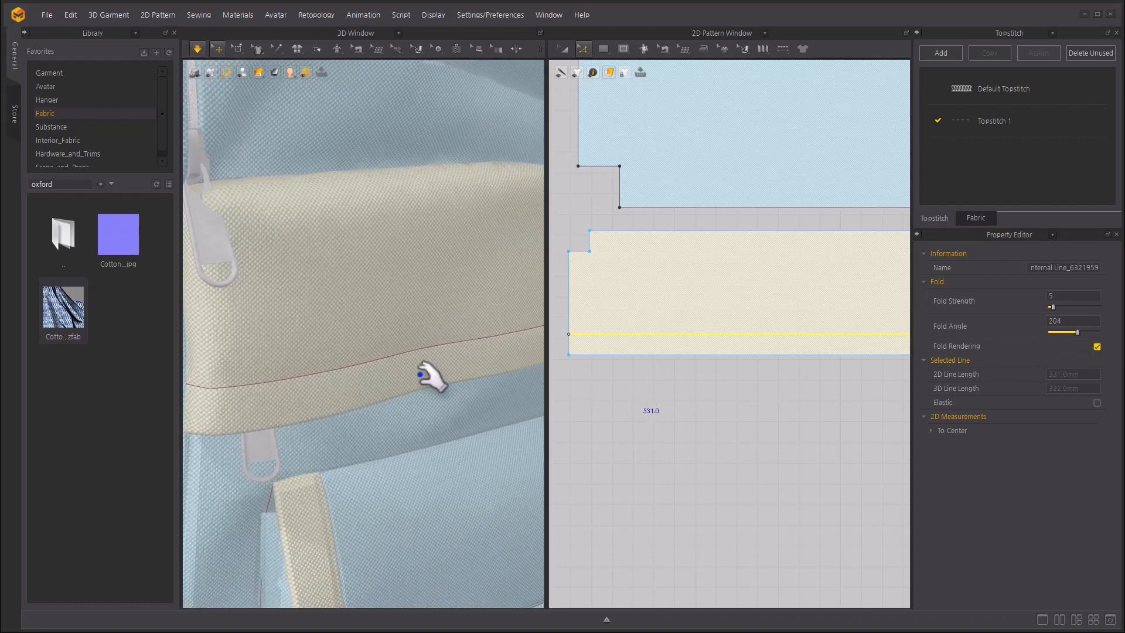
{"action": "scroll", "coordinate": [395, 384], "scroll_direction": "down", "scroll_amount": 10}
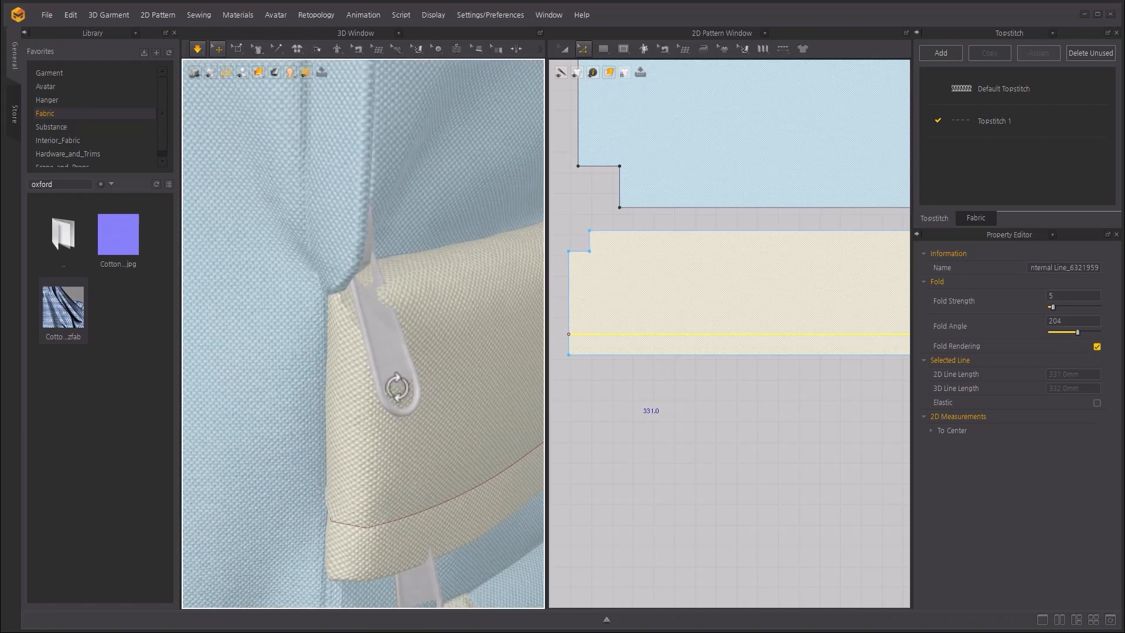
{"action": "scroll", "coordinate": [425, 437], "scroll_direction": "down", "scroll_amount": 1}
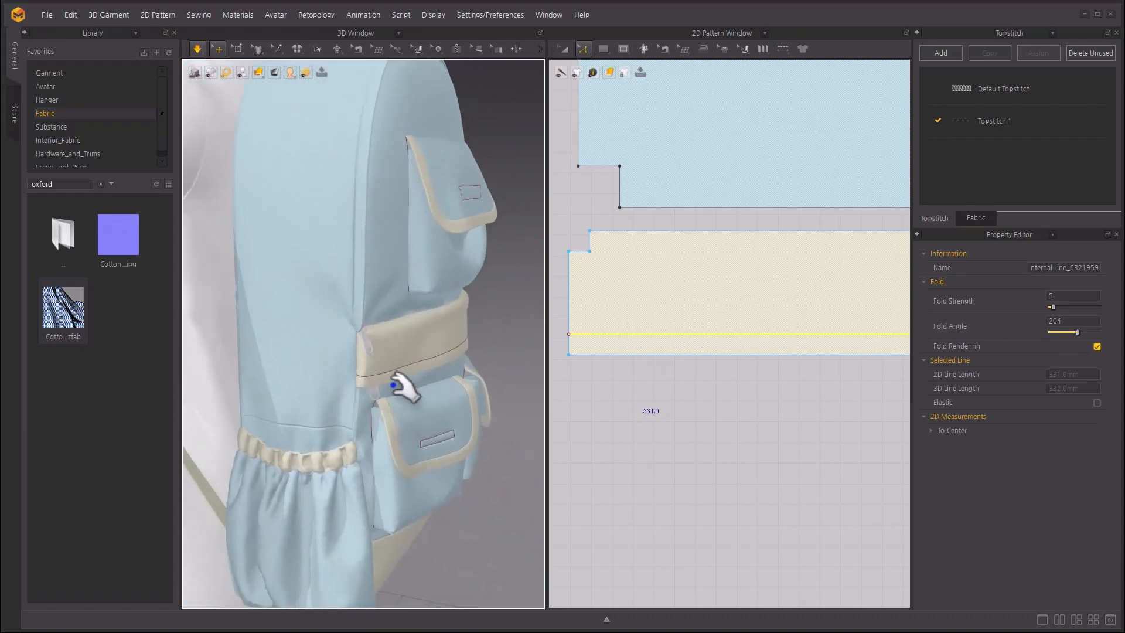
{"action": "right_click_drag", "start_coordinate": [367, 382], "coordinate": [375, 379]}
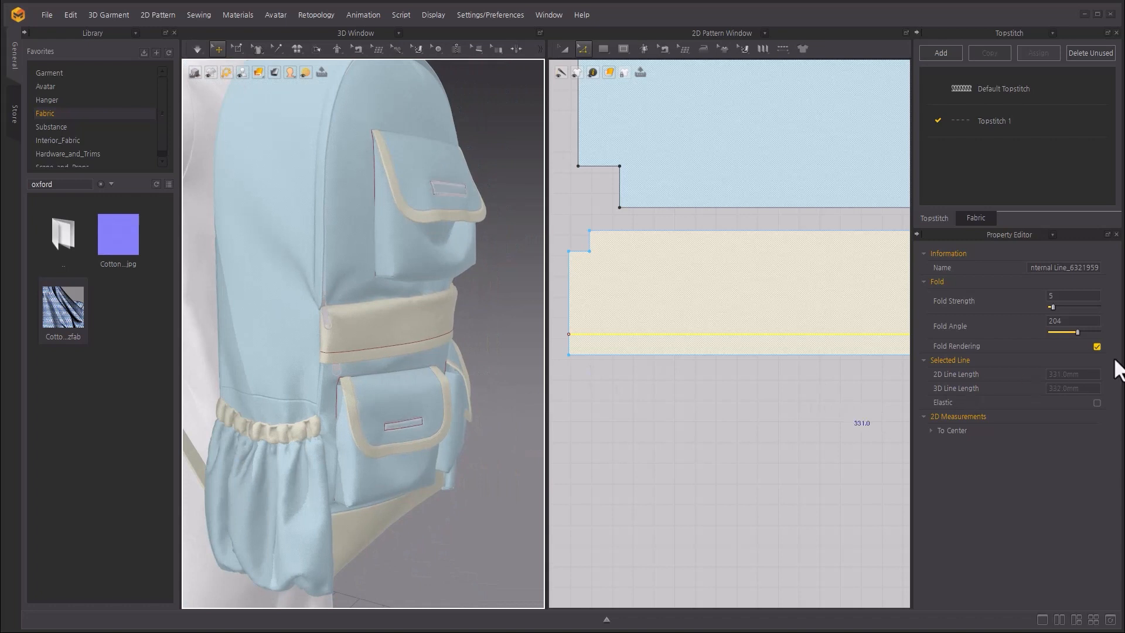
Set the internal line's fold angle to 210 and run the simulation until the panel settles.
{"action": "double_click", "coordinate": [1066, 321]}
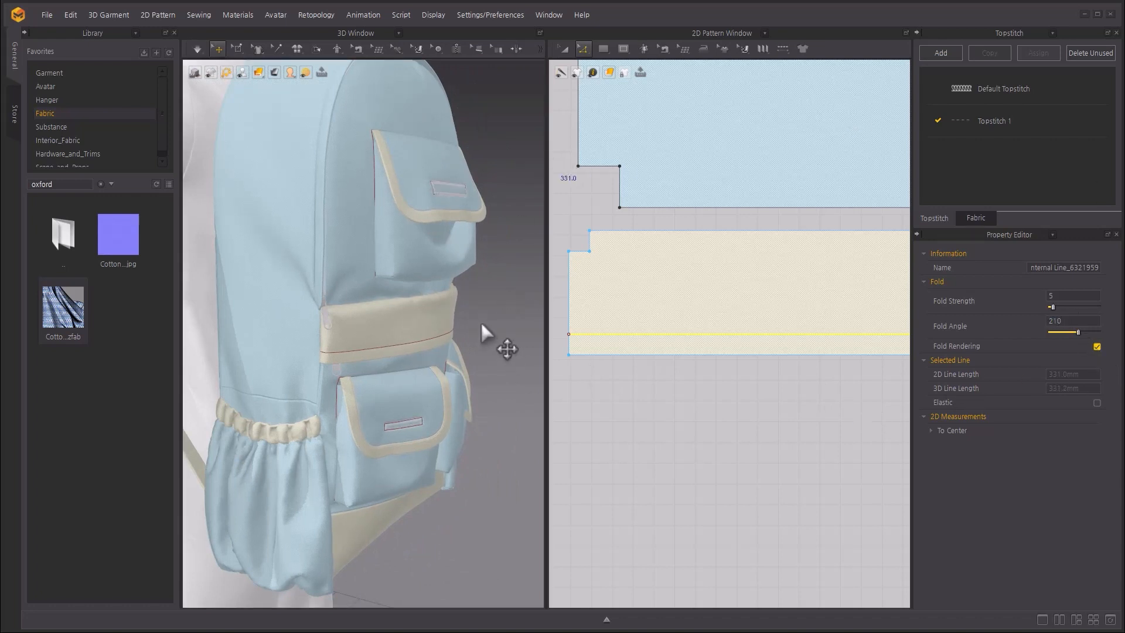
{"action": "scroll", "coordinate": [472, 351], "scroll_direction": "up", "scroll_amount": 10}
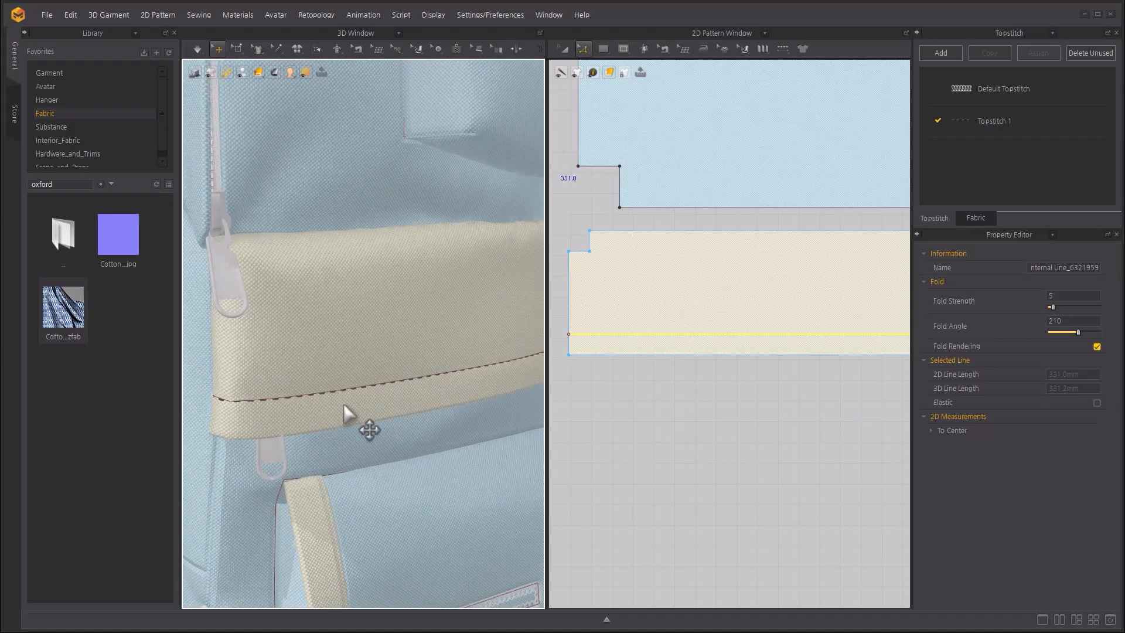
{"action": "key", "text": "space"}
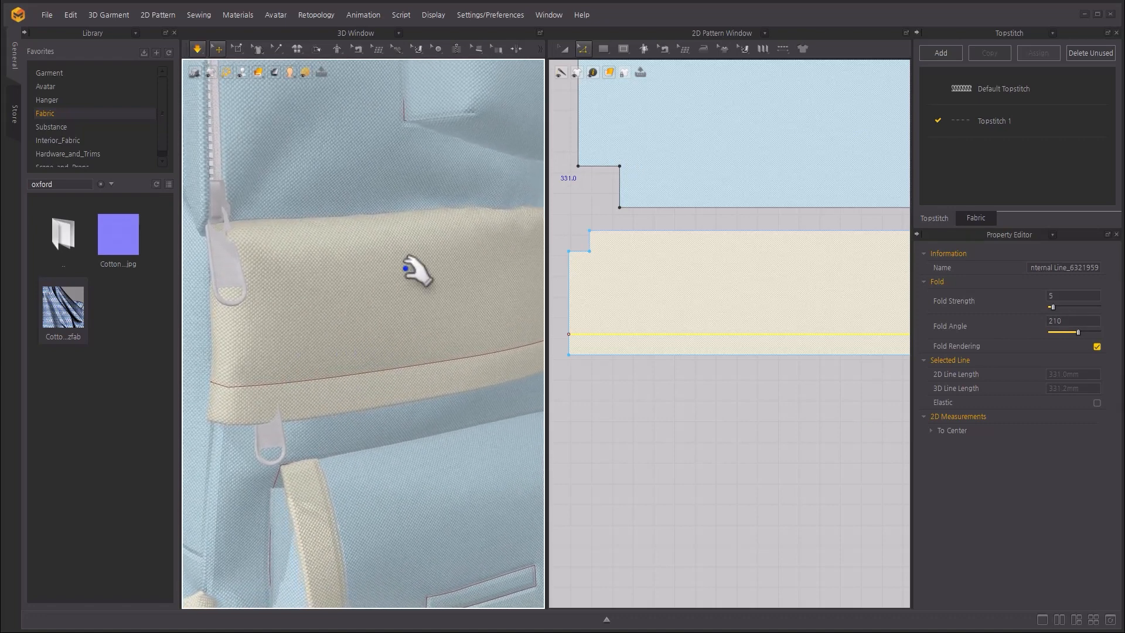
{"action": "scroll", "coordinate": [432, 314], "scroll_direction": "down", "scroll_amount": 10}
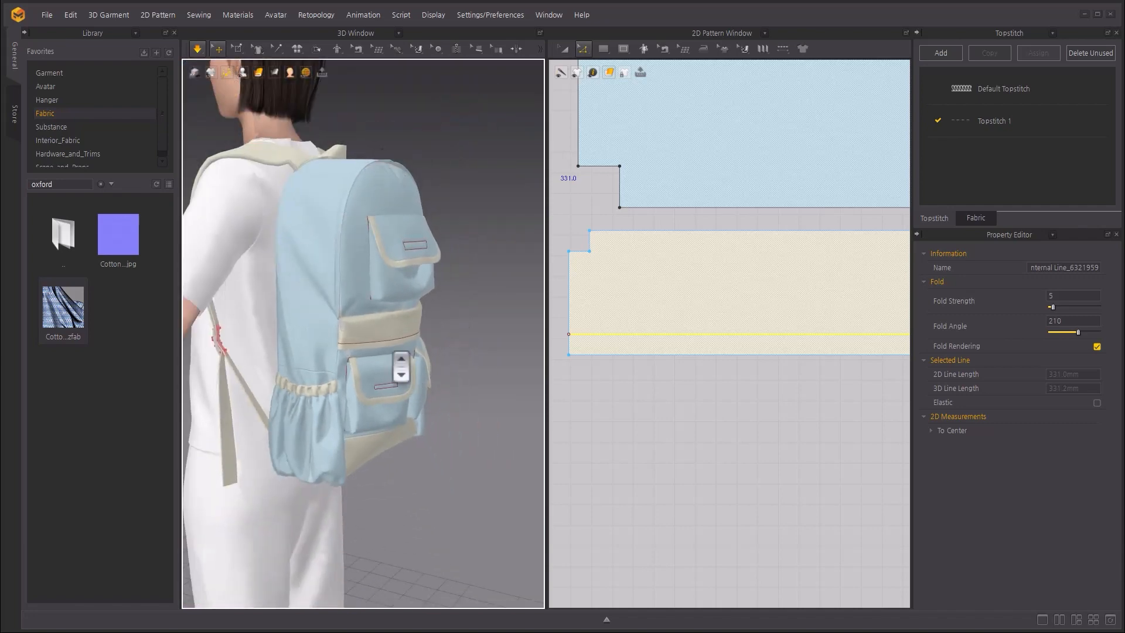
{"action": "key", "text": "space"}
Hide the internal lines in the 3D view and examine the topstitching on the ivory panel up close.
{"action": "scroll", "coordinate": [373, 341], "scroll_direction": "up", "scroll_amount": 10}
{"action": "right_click_drag", "start_coordinate": [355, 394], "coordinate": [379, 330]}
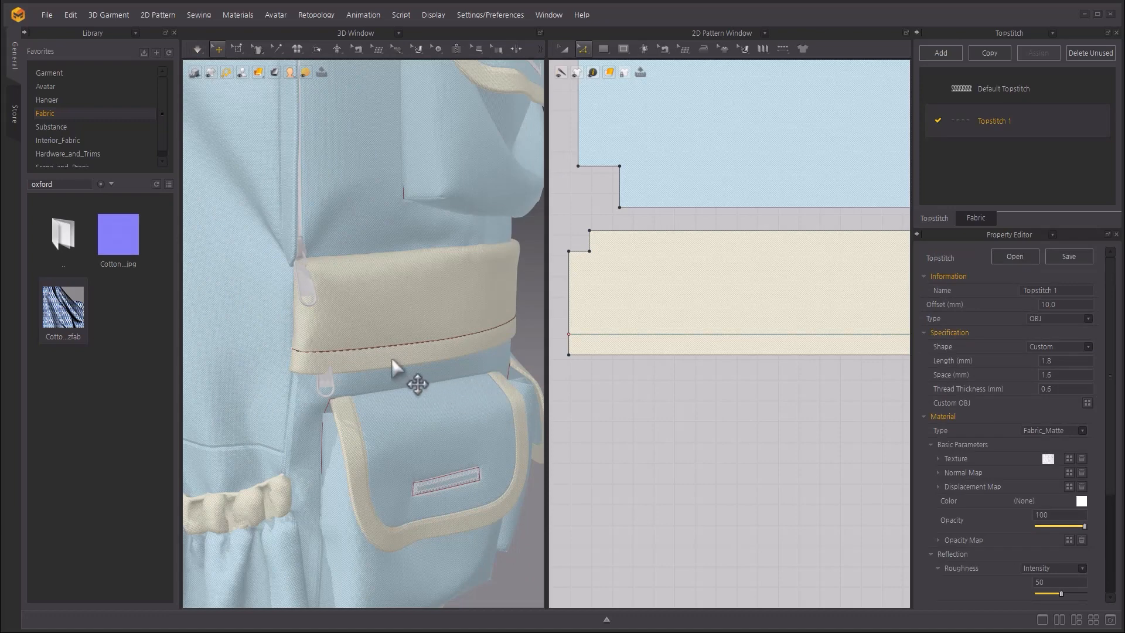
{"action": "right_click_drag", "start_coordinate": [342, 159], "coordinate": [110, 201]}
{"action": "mouse_move", "coordinate": [216, 74]}
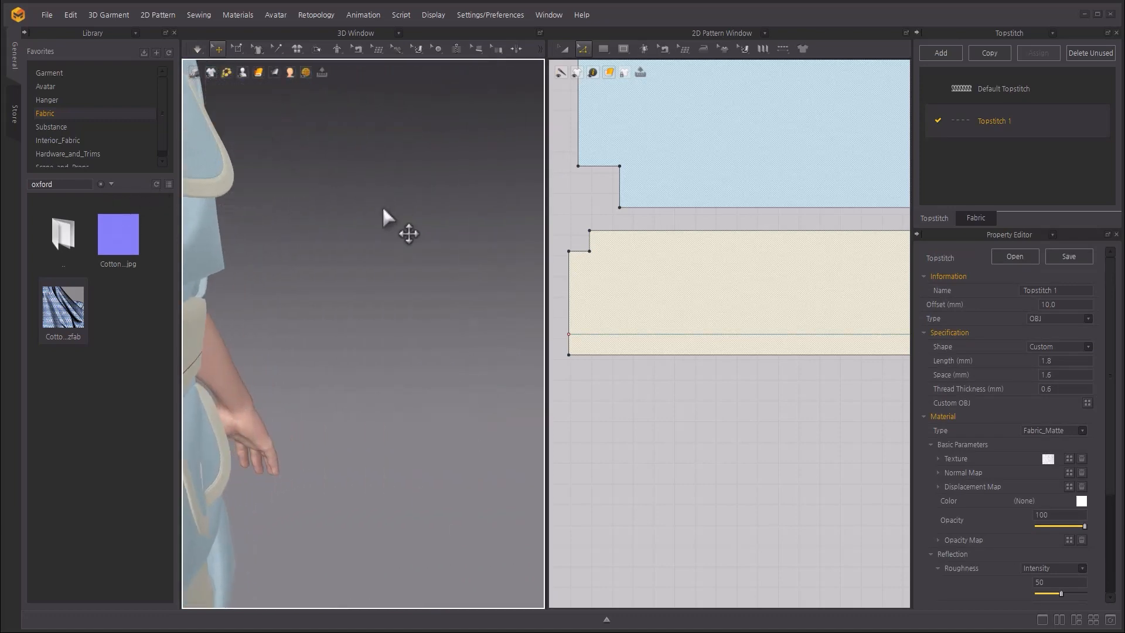
{"action": "right_click_drag", "start_coordinate": [385, 219], "coordinate": [301, 316]}
{"action": "scroll", "coordinate": [301, 297], "scroll_direction": "up", "scroll_amount": 5}
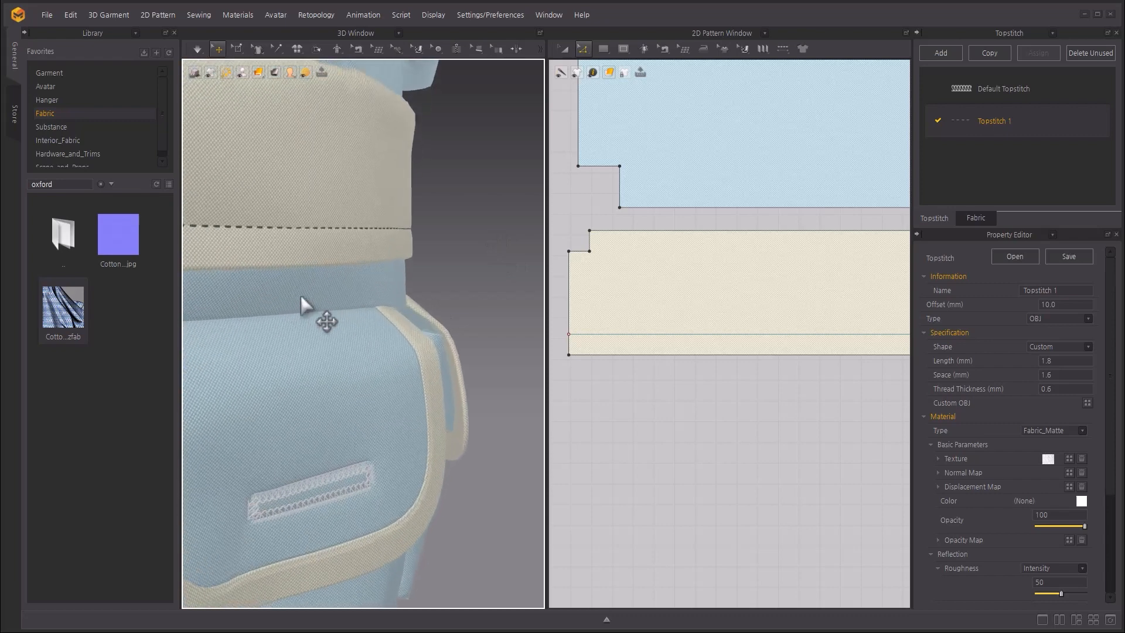
{"action": "middle_click_drag", "start_coordinate": [301, 299], "coordinate": [372, 351]}
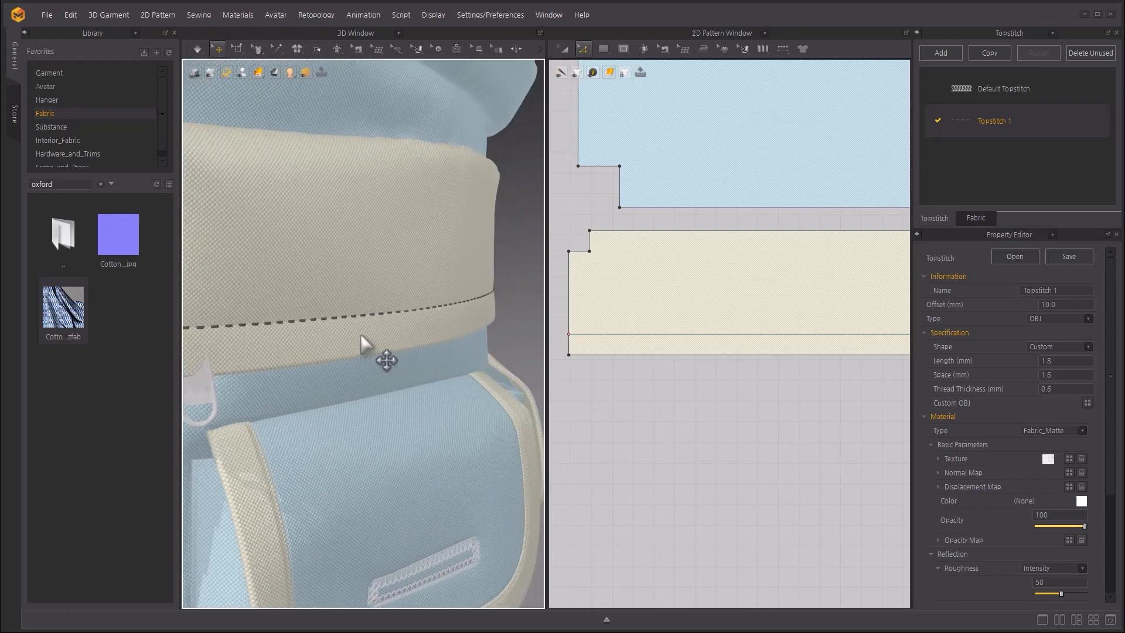
Set the Topstitch 1 style's offset to 9 mm, length to 3 mm and space to 1.5 mm.
{"action": "double_click", "coordinate": [1067, 304]}
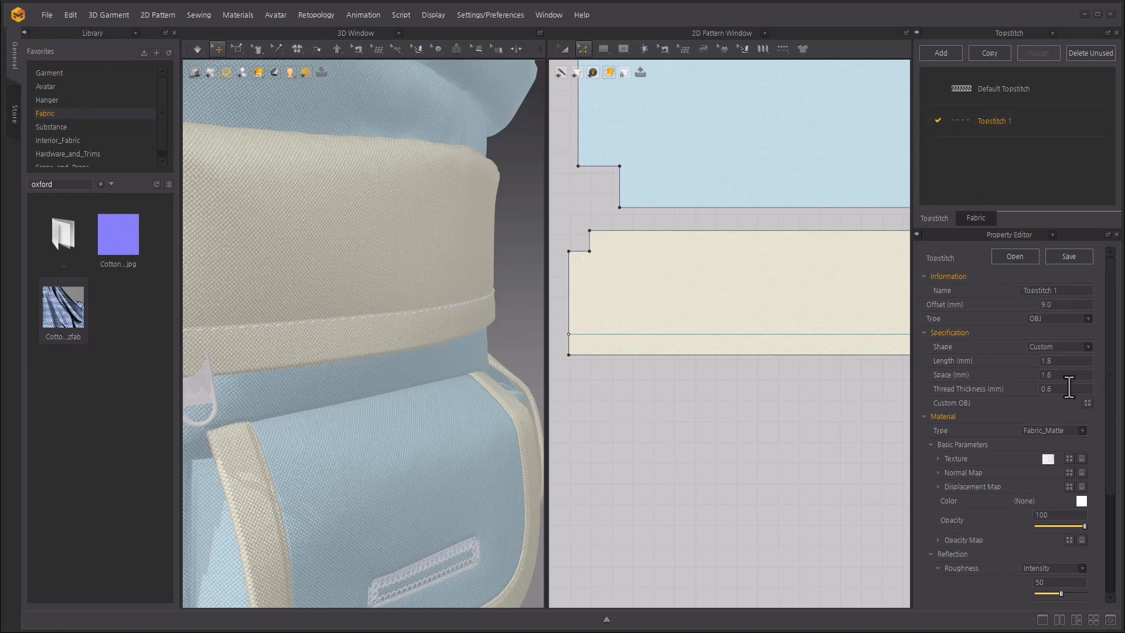
{"action": "type", "text": "3"}
{"action": "double_click", "coordinate": [1048, 375]}
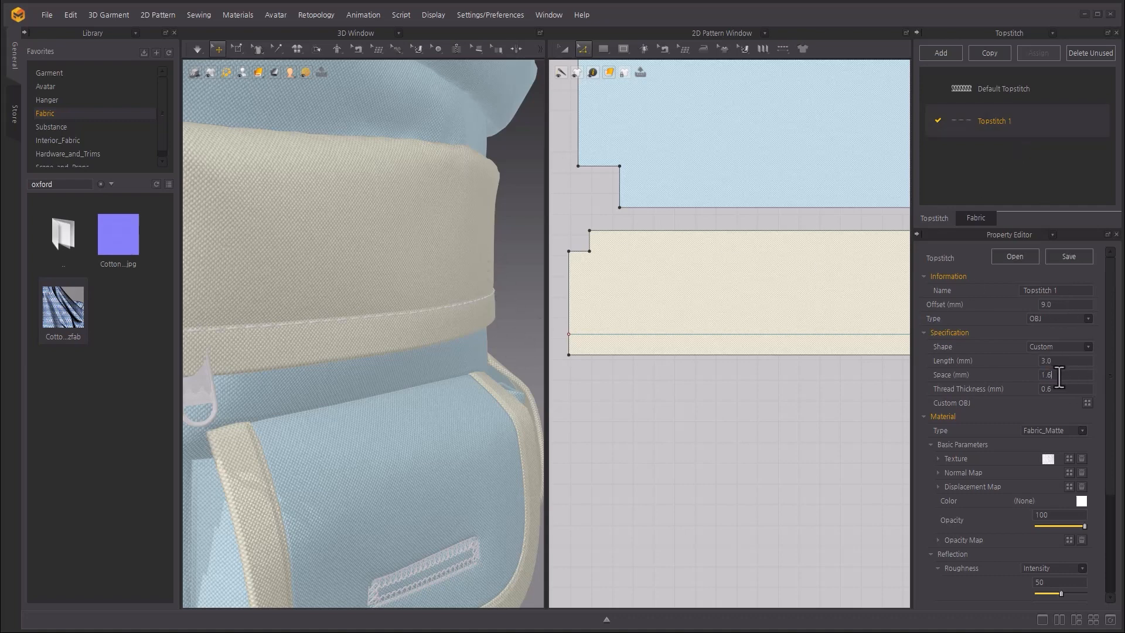
{"action": "type", "text": "1.5"}
{"action": "key", "text": "Return"}
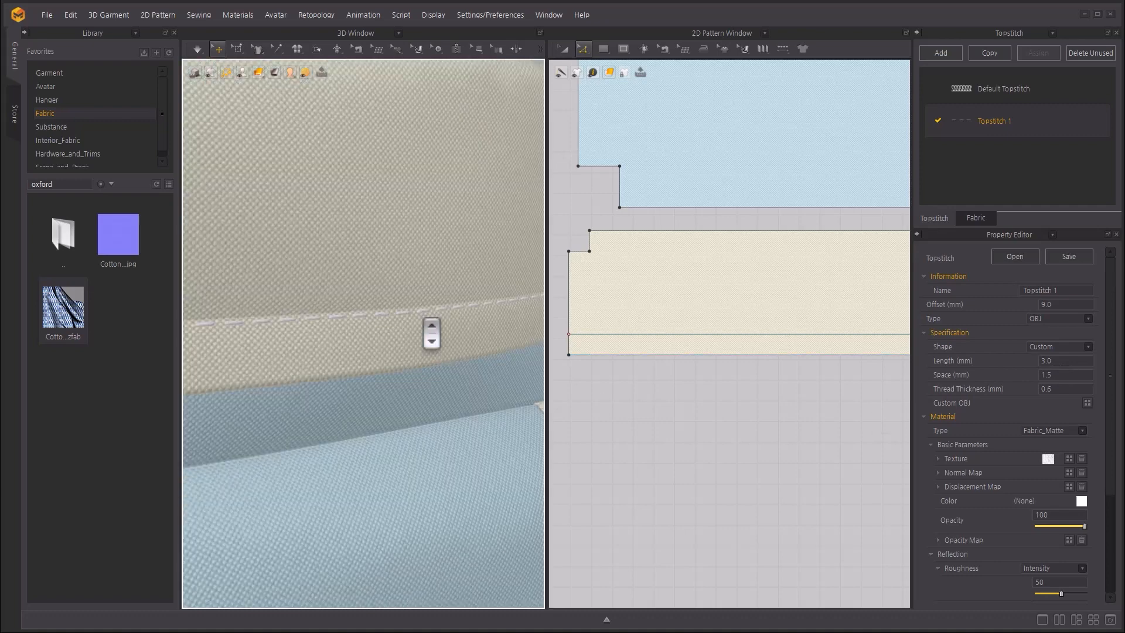
Set the Topstitch 1 style's thread thickness to 0.8 mm and its offset to 11 mm.
{"action": "double_click", "coordinate": [1074, 389]}
{"action": "type", "text": "8"}
{"action": "key", "text": "Return"}
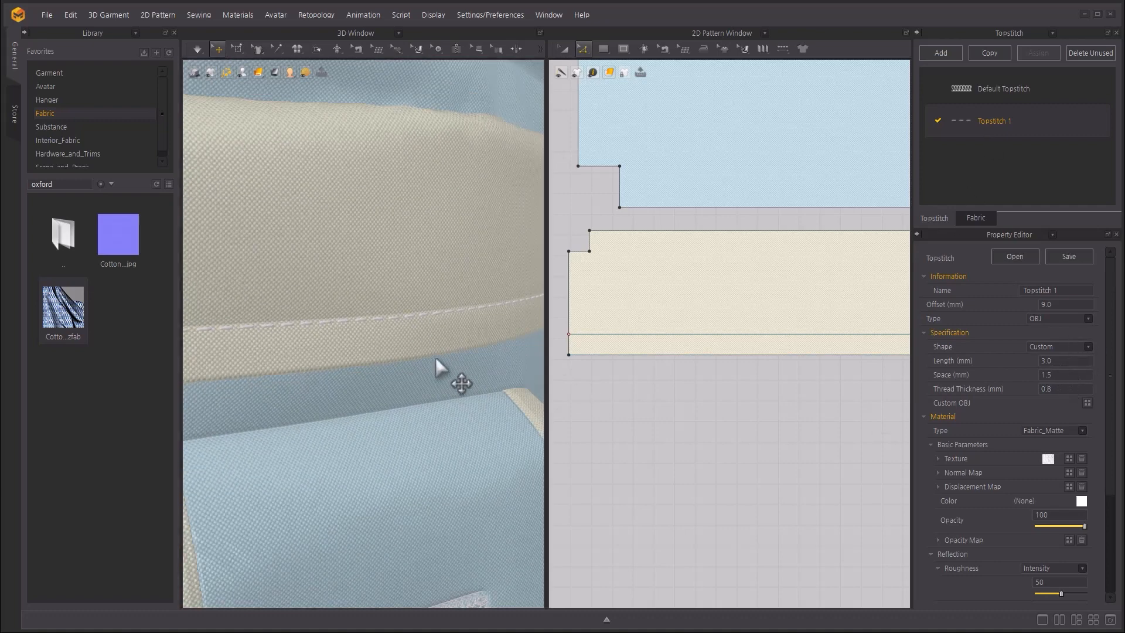
{"action": "double_click", "coordinate": [1063, 307]}
{"action": "type", "text": "11"}
{"action": "key", "text": "Return"}
{"action": "scroll", "coordinate": [469, 316], "scroll_direction": "down", "scroll_amount": 3}
{"action": "left_click", "coordinate": [529, 301]}
{"action": "scroll", "coordinate": [445, 316], "scroll_direction": "down", "scroll_amount": 4}
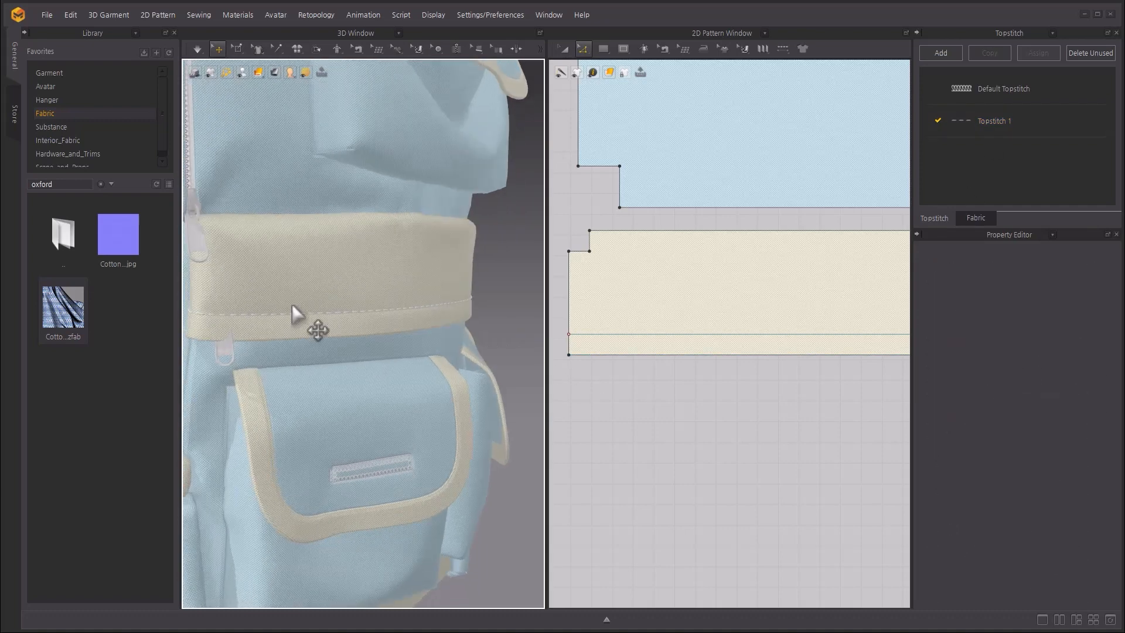
Examine the zipper slider beneath the ivory panel and the surrounding pockets from the side.
{"action": "right_click_drag", "start_coordinate": [328, 321], "coordinate": [353, 307]}
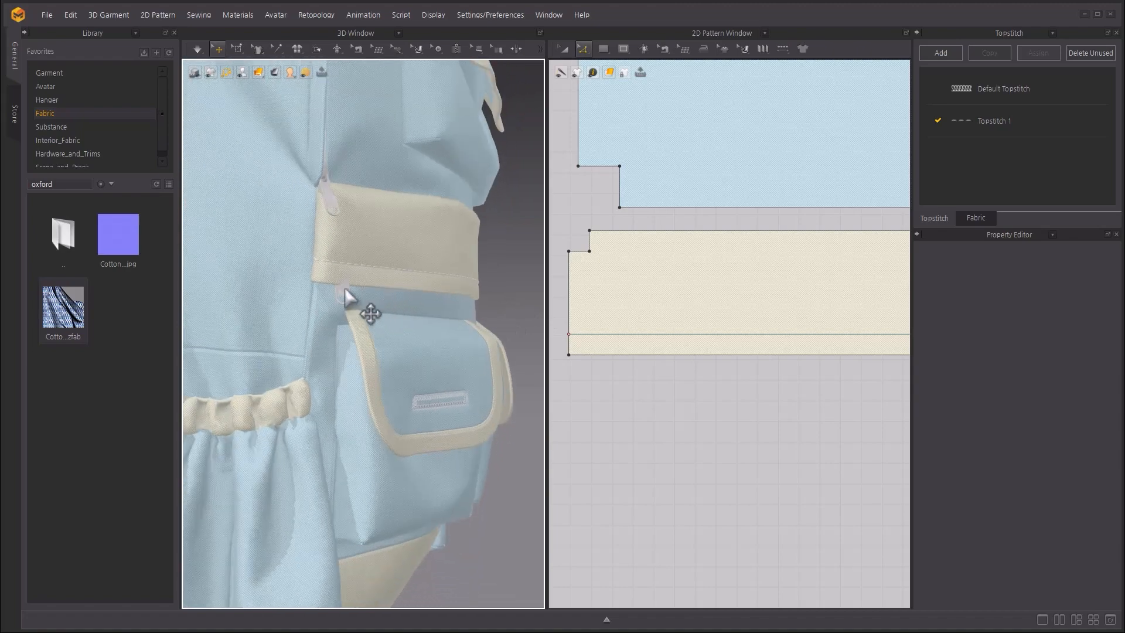
{"action": "left_click", "coordinate": [345, 291]}
{"action": "scroll", "coordinate": [363, 296], "scroll_direction": "up", "scroll_amount": 5}
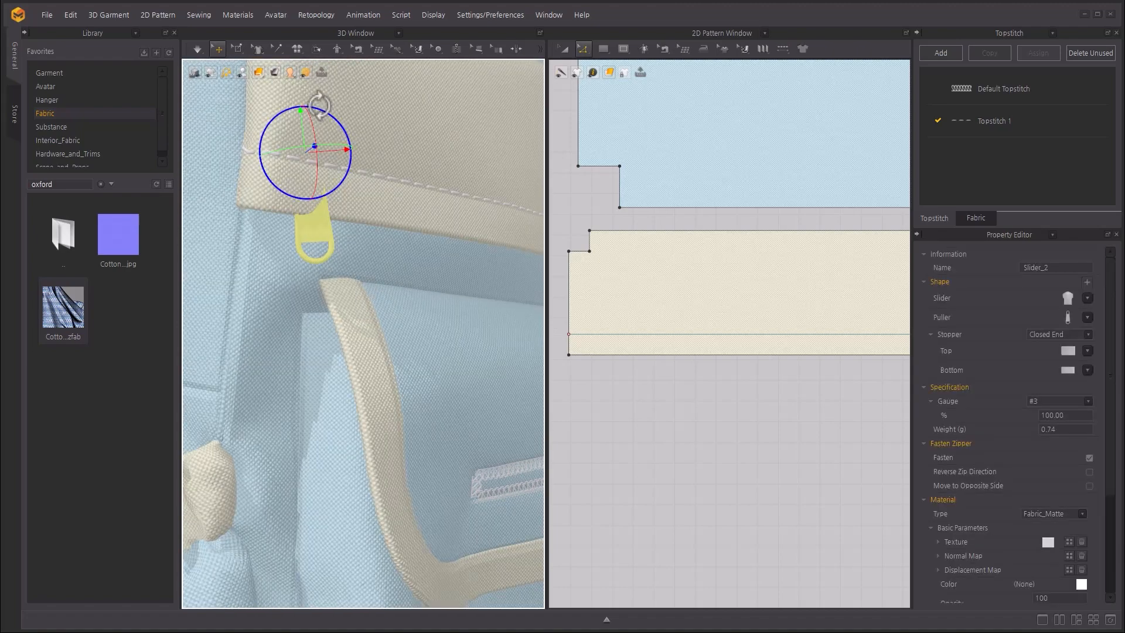
{"action": "right_click_drag", "start_coordinate": [319, 105], "coordinate": [366, 201]}
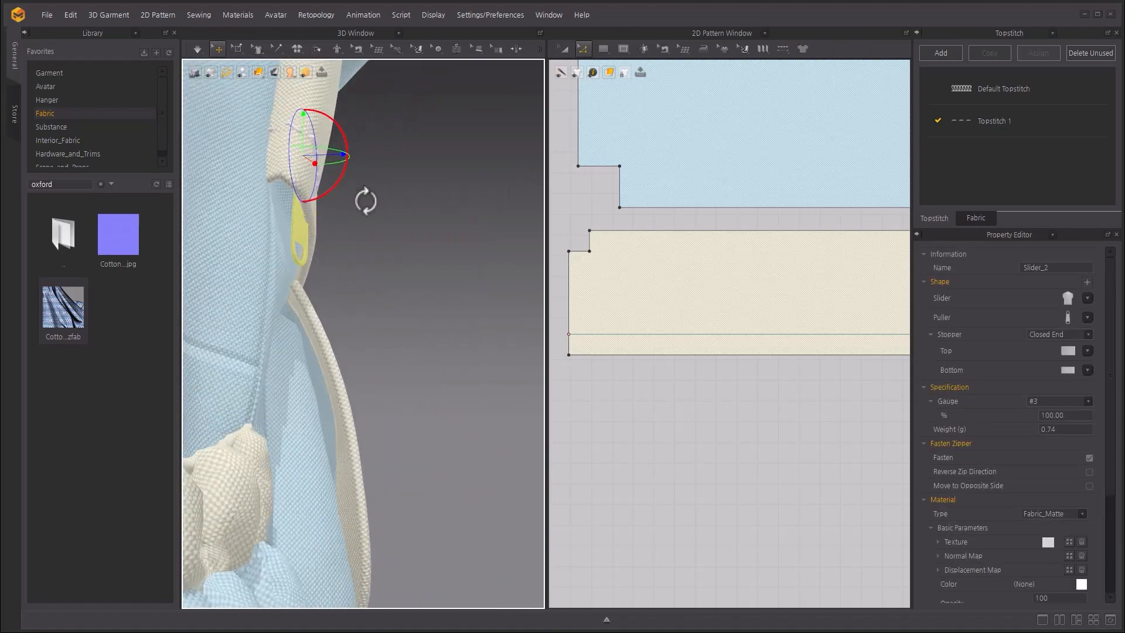
{"action": "left_click", "coordinate": [366, 201]}
{"action": "scroll", "coordinate": [375, 293], "scroll_direction": "down", "scroll_amount": 4}
{"action": "right_click_drag", "start_coordinate": [395, 391], "coordinate": [352, 357]}
{"action": "scroll", "coordinate": [427, 294], "scroll_direction": "down", "scroll_amount": 2}
{"action": "right_click_drag", "start_coordinate": [427, 293], "coordinate": [393, 293]}
Add segment topstitching along the inner edges of the U-shaped ivory trims on the two small pocket flaps.
{"action": "left_click", "coordinate": [783, 49]}
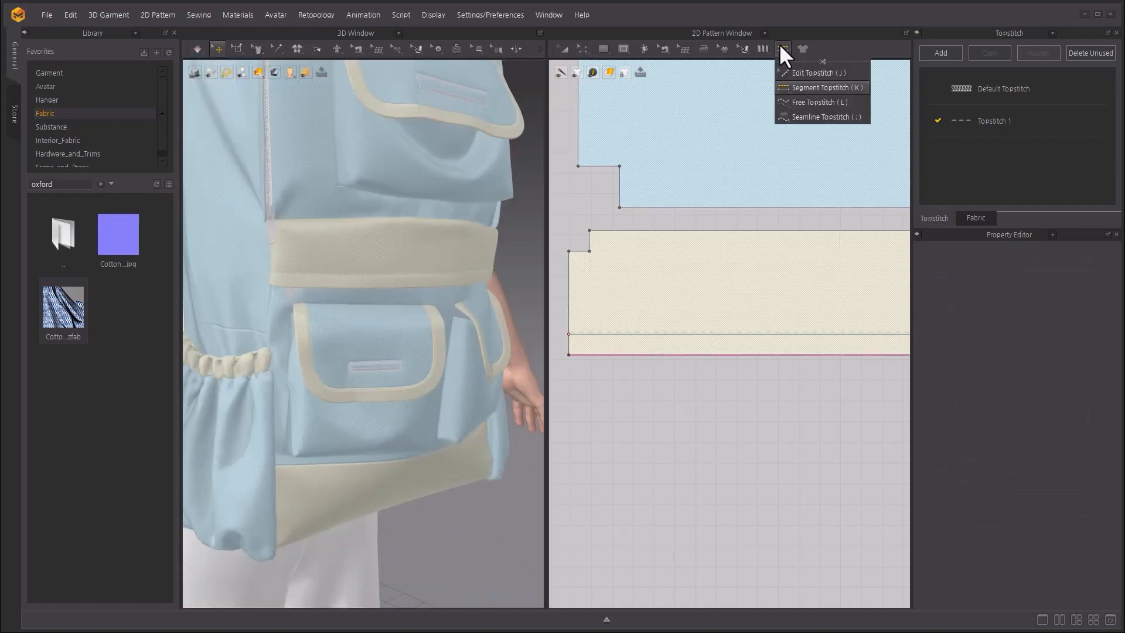
{"action": "left_click", "coordinate": [844, 91]}
{"action": "scroll", "coordinate": [759, 432], "scroll_direction": "down", "scroll_amount": 3}
{"action": "right_click_drag", "start_coordinate": [811, 490], "coordinate": [786, 376]}
{"action": "scroll", "coordinate": [728, 381], "scroll_direction": "down", "scroll_amount": 4}
{"action": "scroll", "coordinate": [685, 354], "scroll_direction": "up", "scroll_amount": 1}
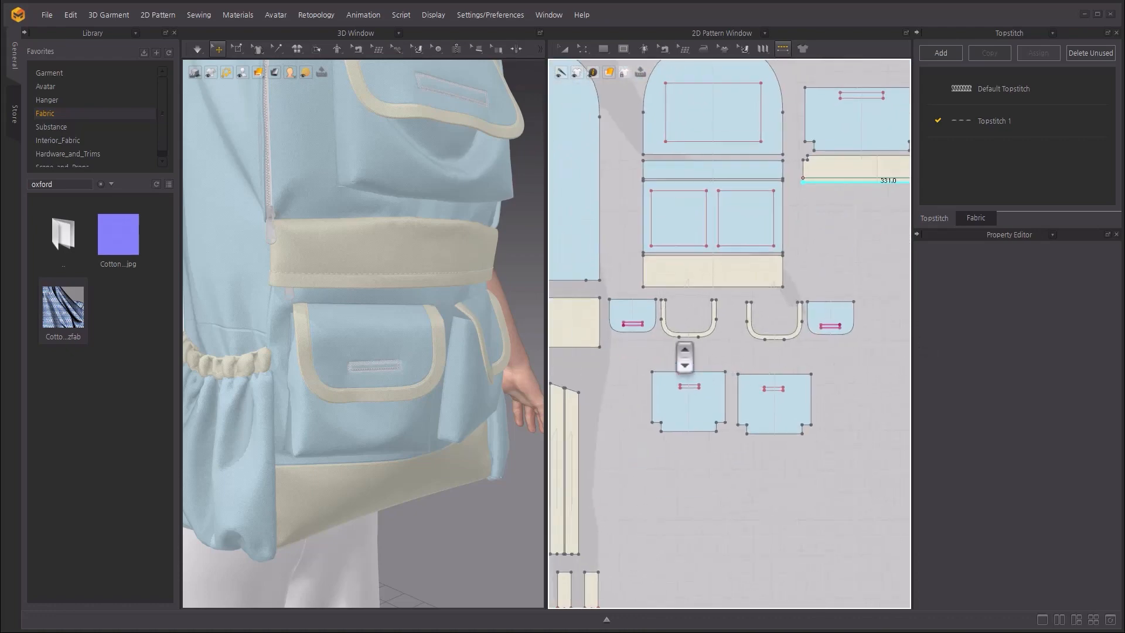
{"action": "scroll", "coordinate": [685, 354], "scroll_direction": "up", "scroll_amount": 5}
{"action": "left_click", "coordinate": [689, 301]}
{"action": "left_click", "coordinate": [810, 328]}
{"action": "scroll", "coordinate": [377, 394], "scroll_direction": "up", "scroll_amount": 5}
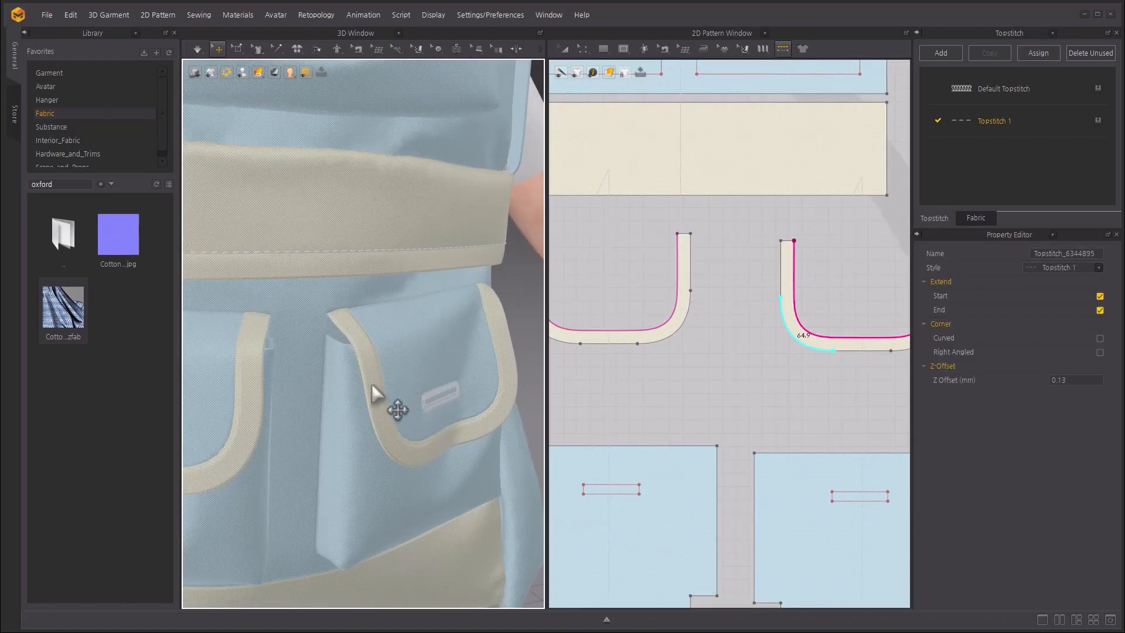
Topstitch the inner edge of the large flap's U-shaped trim and the upper long edge of the long blue side panel.
{"action": "scroll", "coordinate": [377, 394], "scroll_direction": "down", "scroll_amount": 4}
{"action": "scroll", "coordinate": [854, 282], "scroll_direction": "down", "scroll_amount": 2}
{"action": "left_click", "coordinate": [852, 281]}
{"action": "right_click_drag", "start_coordinate": [490, 306], "coordinate": [445, 311]}
{"action": "right_click_drag", "start_coordinate": [761, 305], "coordinate": [798, 370]}
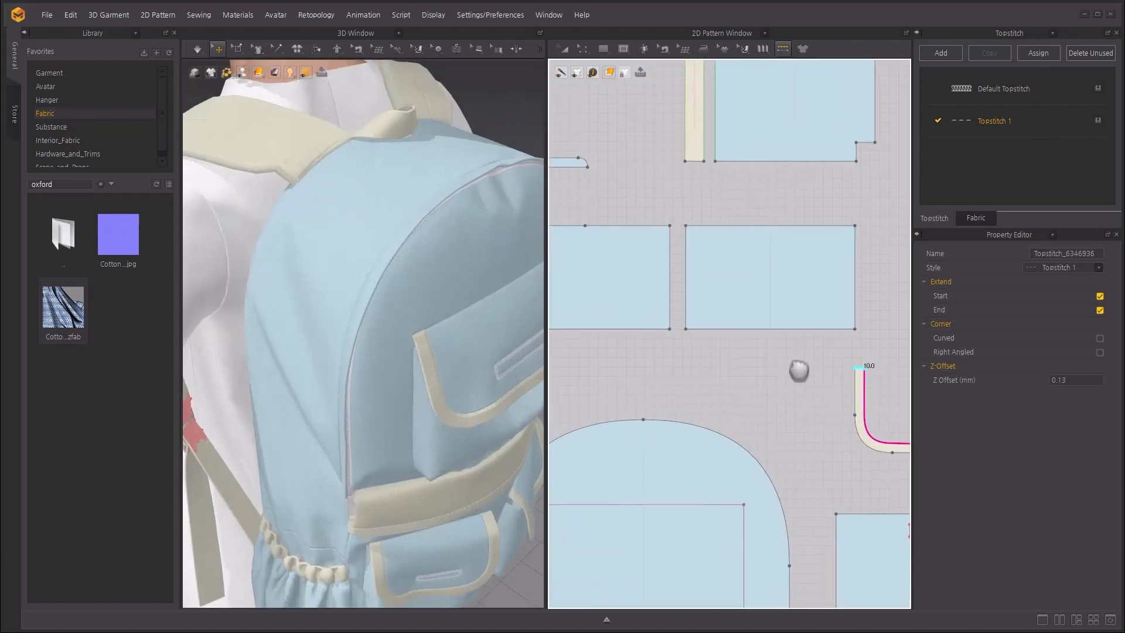
{"action": "scroll", "coordinate": [713, 397], "scroll_direction": "down", "scroll_amount": 3}
{"action": "scroll", "coordinate": [713, 397], "scroll_direction": "up", "scroll_amount": 4}
{"action": "left_click", "coordinate": [776, 233]}
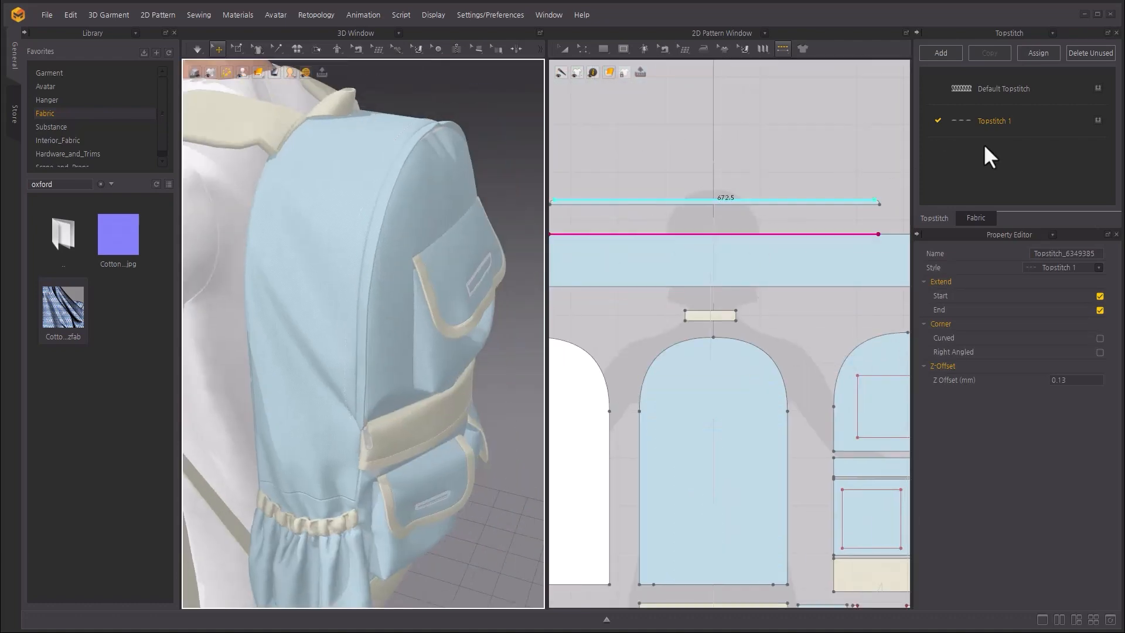
Duplicate the Topstitch 1 style and assign the copy to the topstitches on the side panel and the three U-shaped trims.
{"action": "left_click", "coordinate": [1034, 117]}
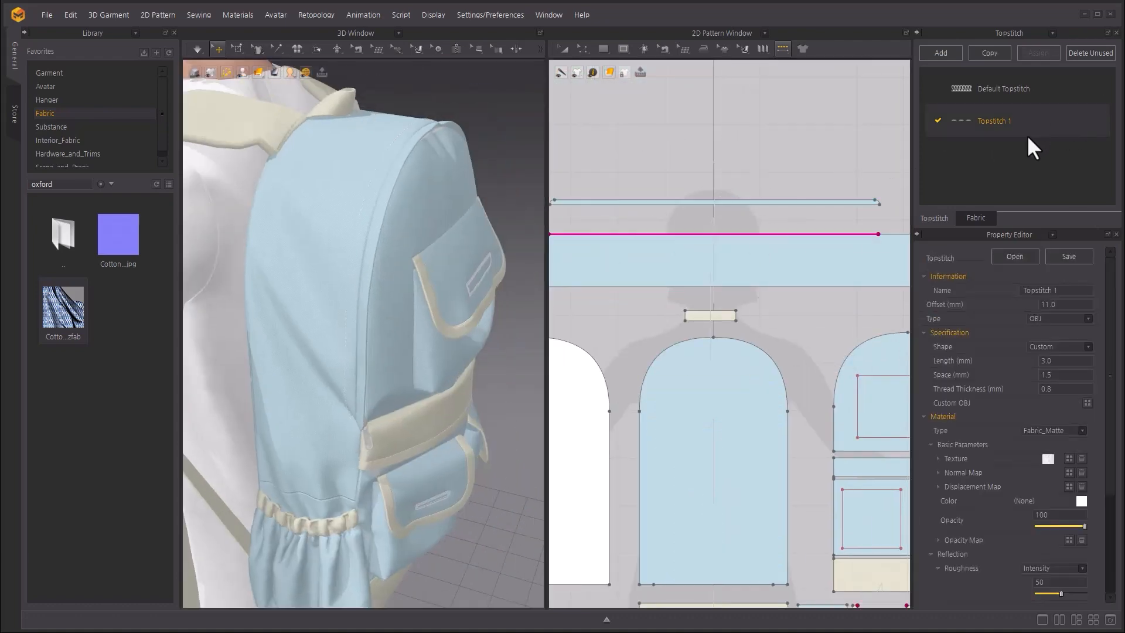
{"action": "left_click", "coordinate": [993, 54]}
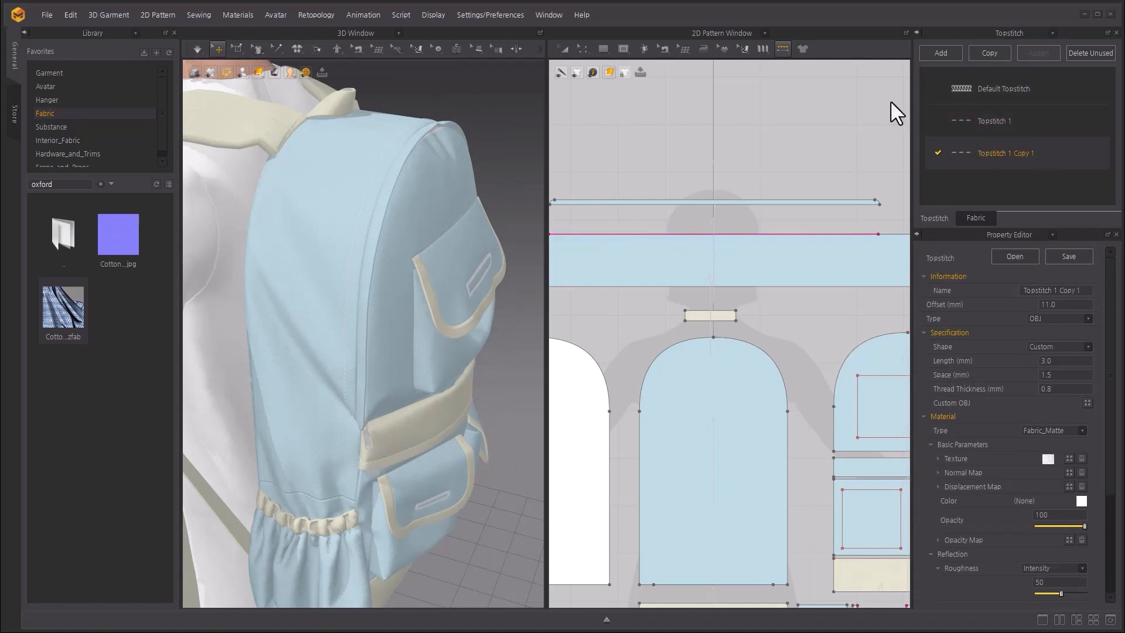
{"action": "left_click", "coordinate": [783, 49]}
{"action": "left_click", "coordinate": [787, 69]}
{"action": "left_click", "coordinate": [837, 235]}
{"action": "scroll", "coordinate": [836, 235], "scroll_direction": "down", "scroll_amount": 5}
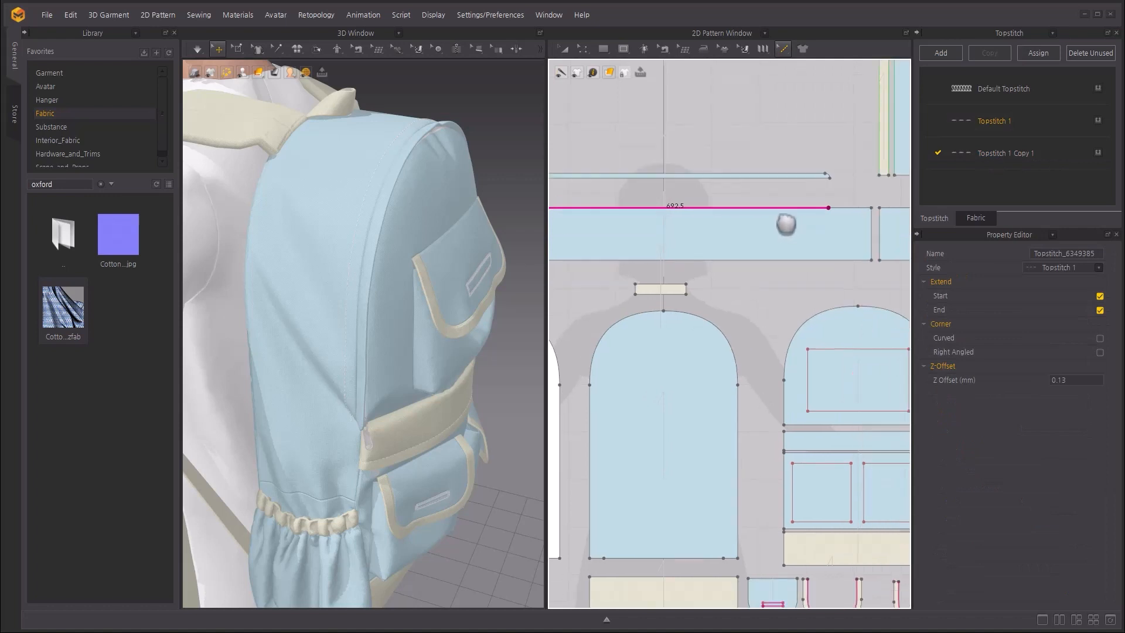
{"action": "scroll", "coordinate": [843, 166], "scroll_direction": "up", "scroll_amount": 1}
{"action": "left_click", "coordinate": [844, 166]}
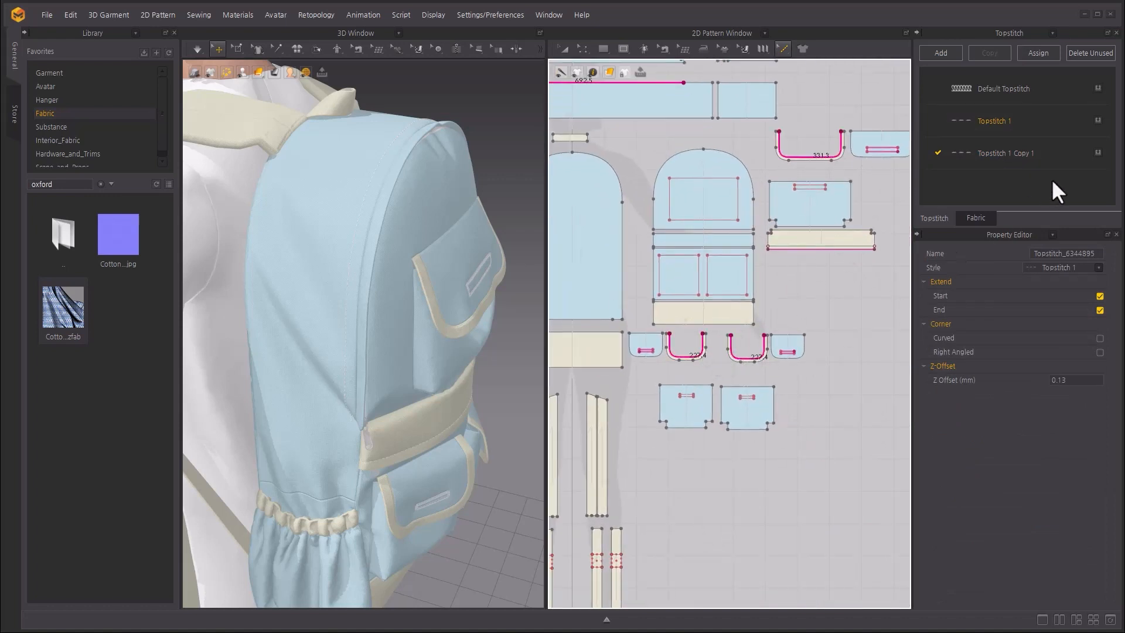
{"action": "left_click", "coordinate": [1084, 153]}
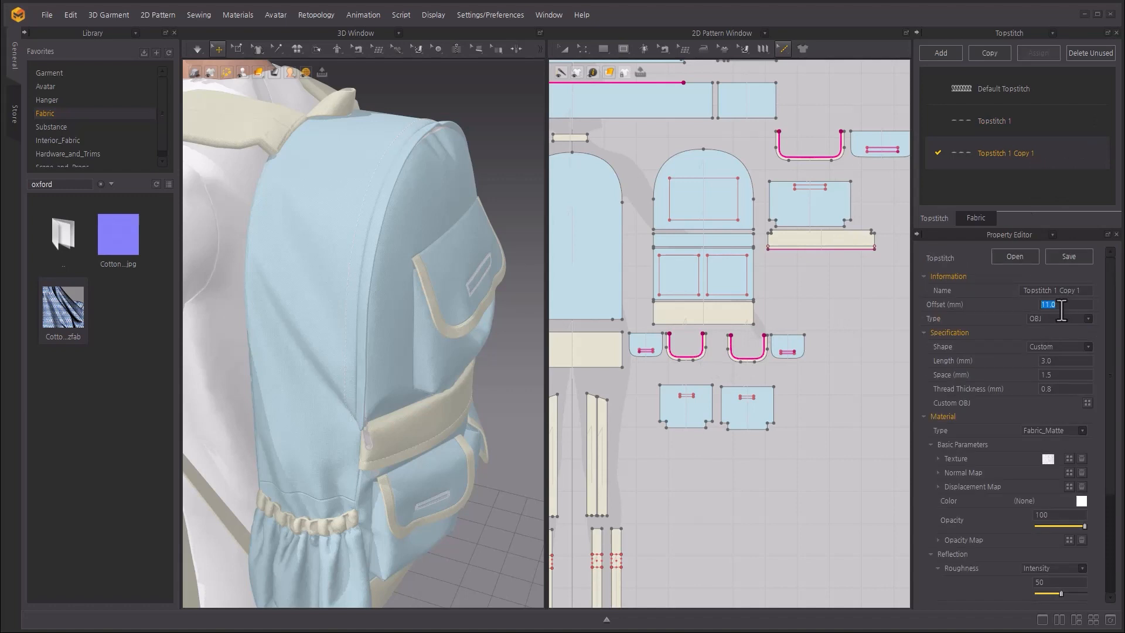
Set the copied topstitch style's offset to 5 mm and the Topstitch 1 style's length to 2 mm.
{"action": "type", "text": "5"}
{"action": "key", "text": "Return"}
{"action": "right_click_drag", "start_coordinate": [463, 419], "coordinate": [338, 429]}
{"action": "middle_click_drag", "start_coordinate": [338, 429], "coordinate": [434, 397]}
{"action": "right_click_drag", "start_coordinate": [434, 397], "coordinate": [379, 395]}
{"action": "middle_click_drag", "start_coordinate": [379, 394], "coordinate": [328, 234]}
{"action": "left_click", "coordinate": [994, 121]}
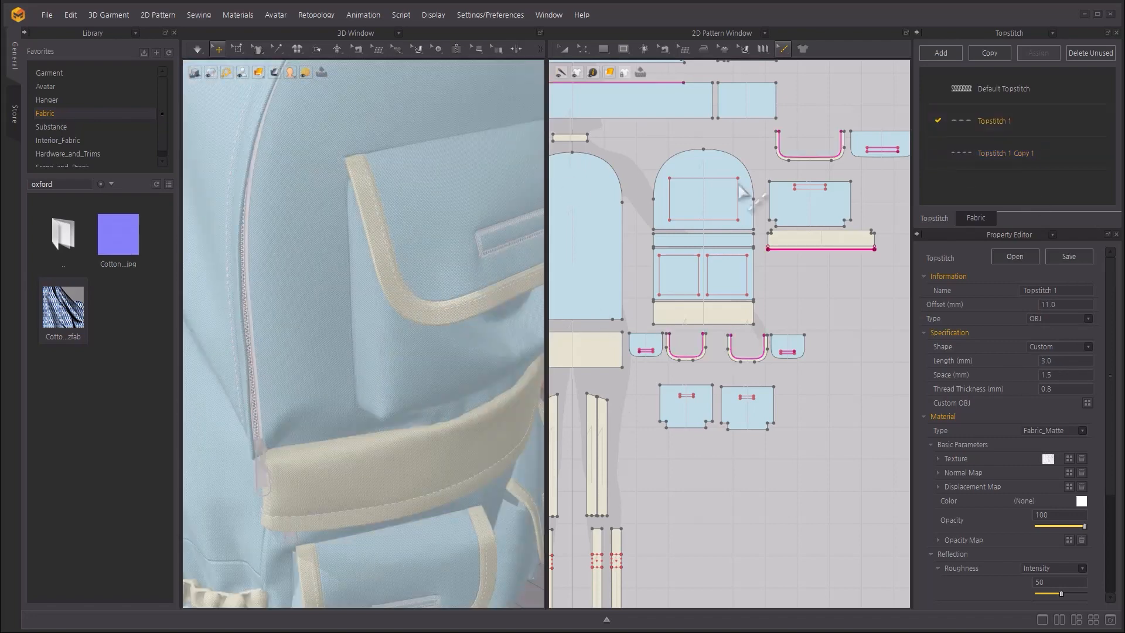
Give the Topstitch 1 Copy 1 style a pale cyan colour, an offset of 1 mm and a length of 2 mm.
{"action": "left_click", "coordinate": [961, 150]}
{"action": "left_click", "coordinate": [1081, 501]}
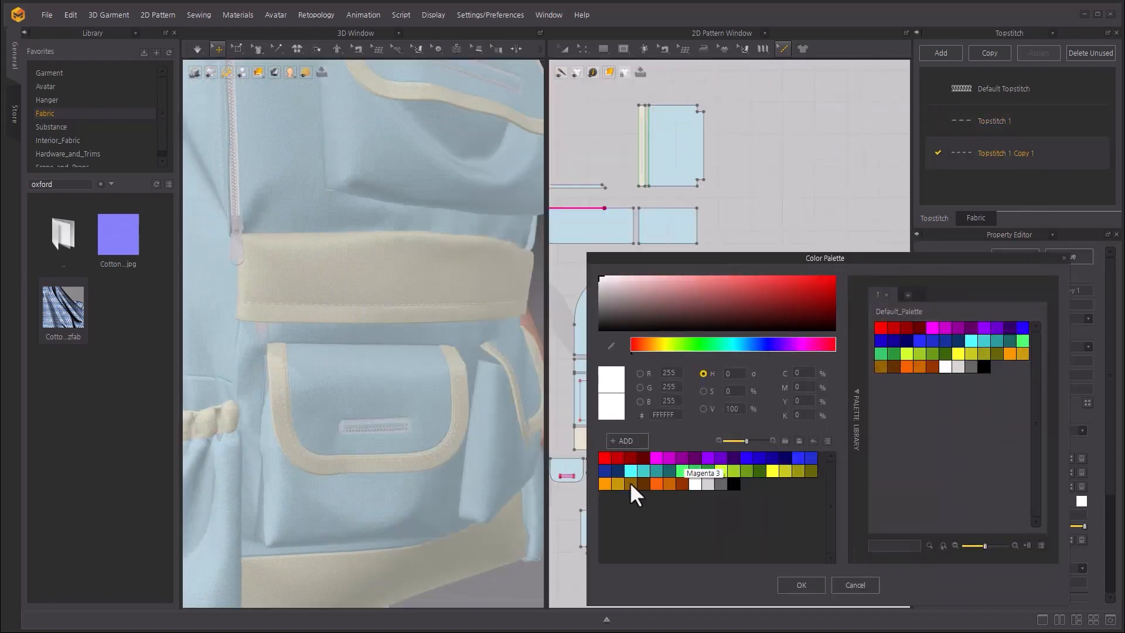
{"action": "left_click", "coordinate": [631, 470]}
{"action": "left_click", "coordinate": [648, 275]}
{"action": "left_click", "coordinate": [801, 585]}
{"action": "right_click_drag", "start_coordinate": [381, 276], "coordinate": [349, 319]}
{"action": "left_click", "coordinate": [1051, 304]}
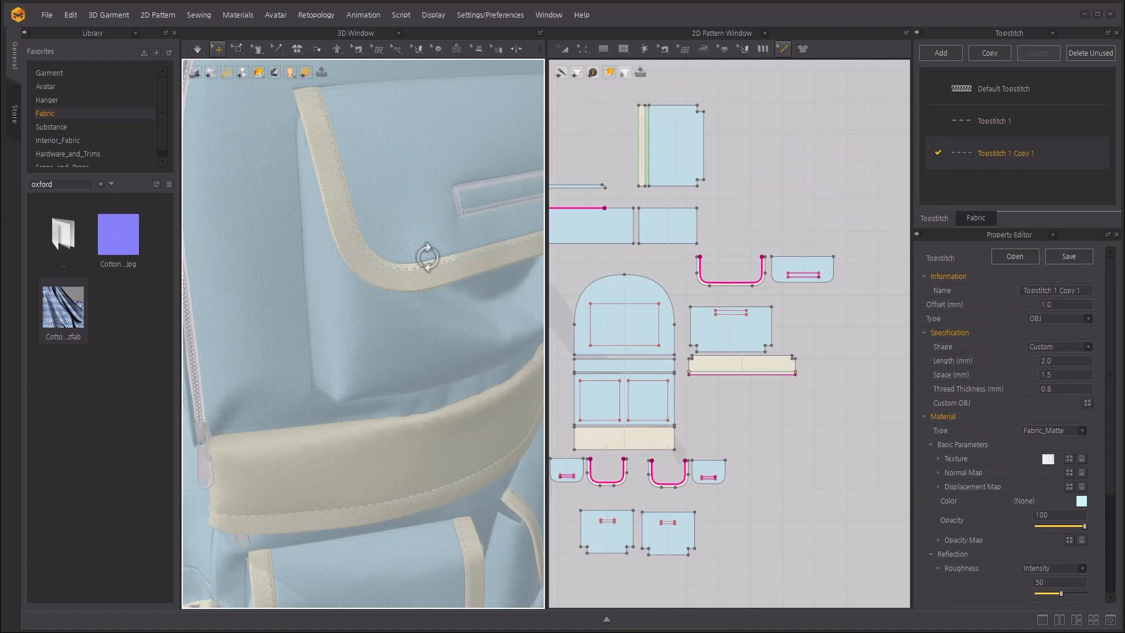
Select the pattern pieces of both shoulder straps, set their particle distance to 10 mm and run the simulation.
{"action": "right_click_drag", "start_coordinate": [427, 259], "coordinate": [372, 316]}
{"action": "left_click", "coordinate": [821, 170]}
{"action": "middle_click_drag", "start_coordinate": [779, 282], "coordinate": [823, 232]}
{"action": "right_click_drag", "start_coordinate": [372, 317], "coordinate": [317, 281]}
{"action": "left_click", "coordinate": [319, 307]}
{"action": "scroll", "coordinate": [363, 352], "scroll_direction": "up", "scroll_amount": 5}
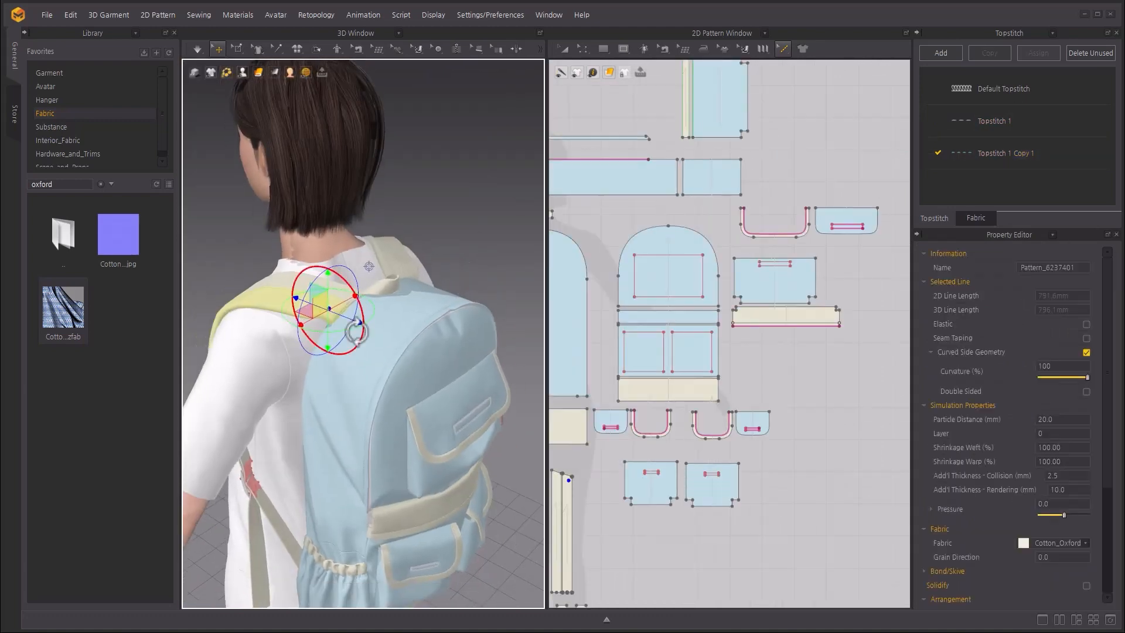
{"action": "left_click", "coordinate": [436, 219], "text": "shift"}
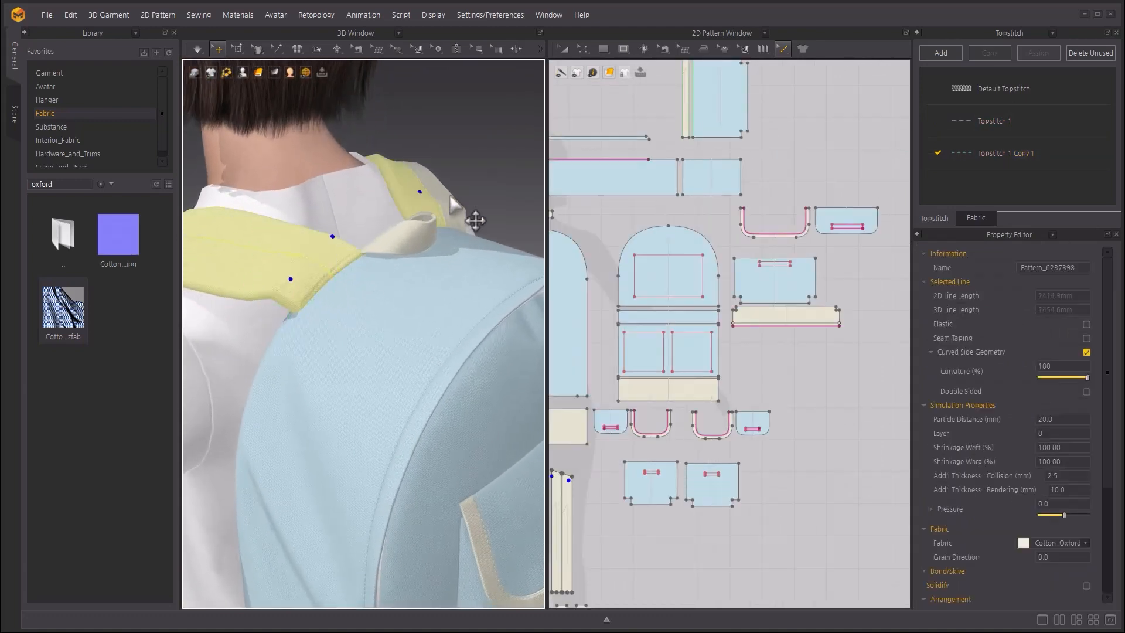
{"action": "left_click", "coordinate": [975, 218]}
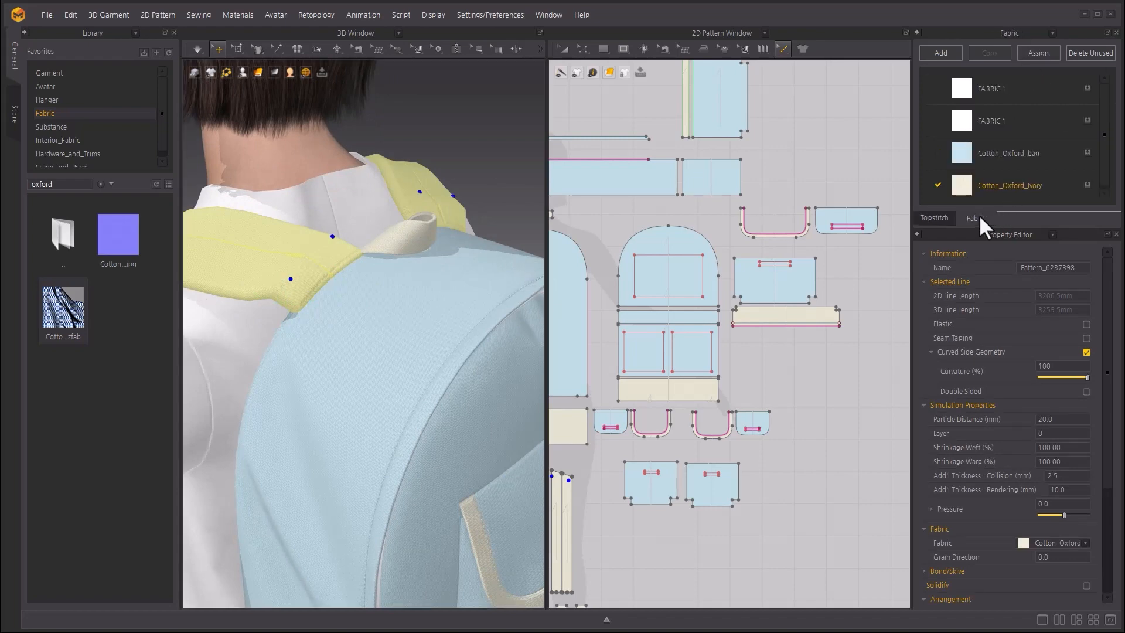
{"action": "key", "text": "space"}
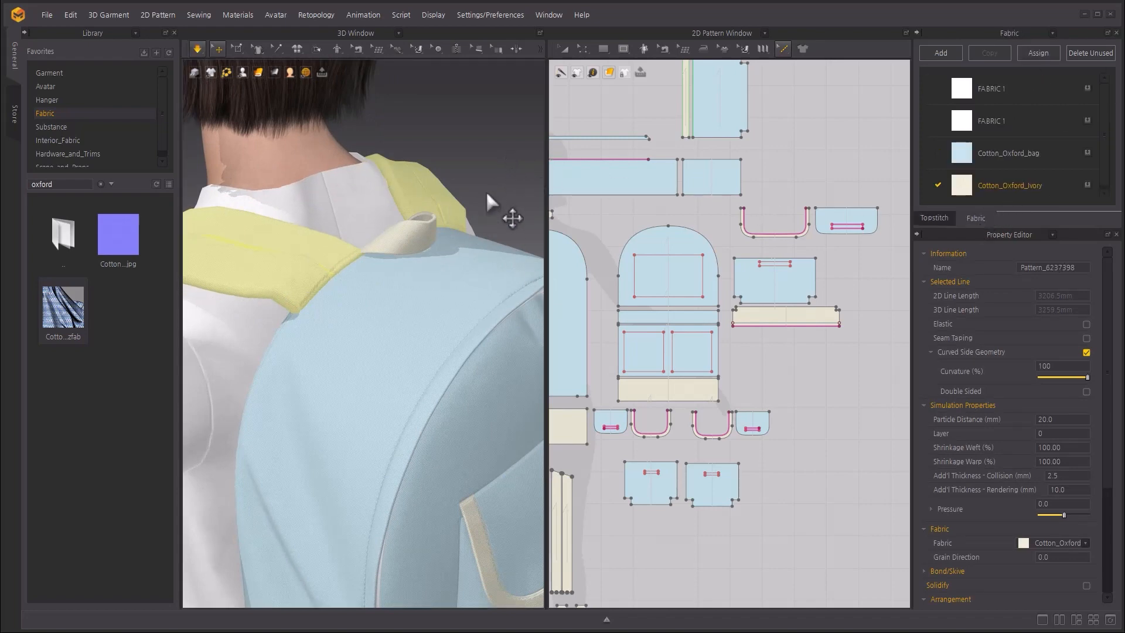
{"action": "left_click", "coordinate": [1052, 419]}
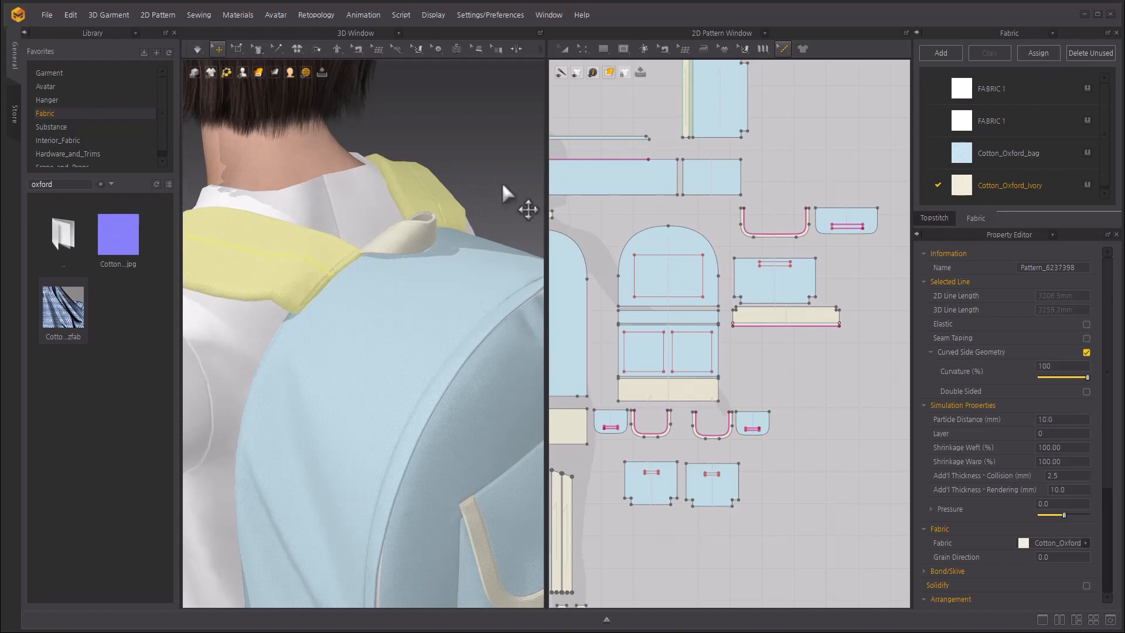
{"action": "key", "text": "space"}
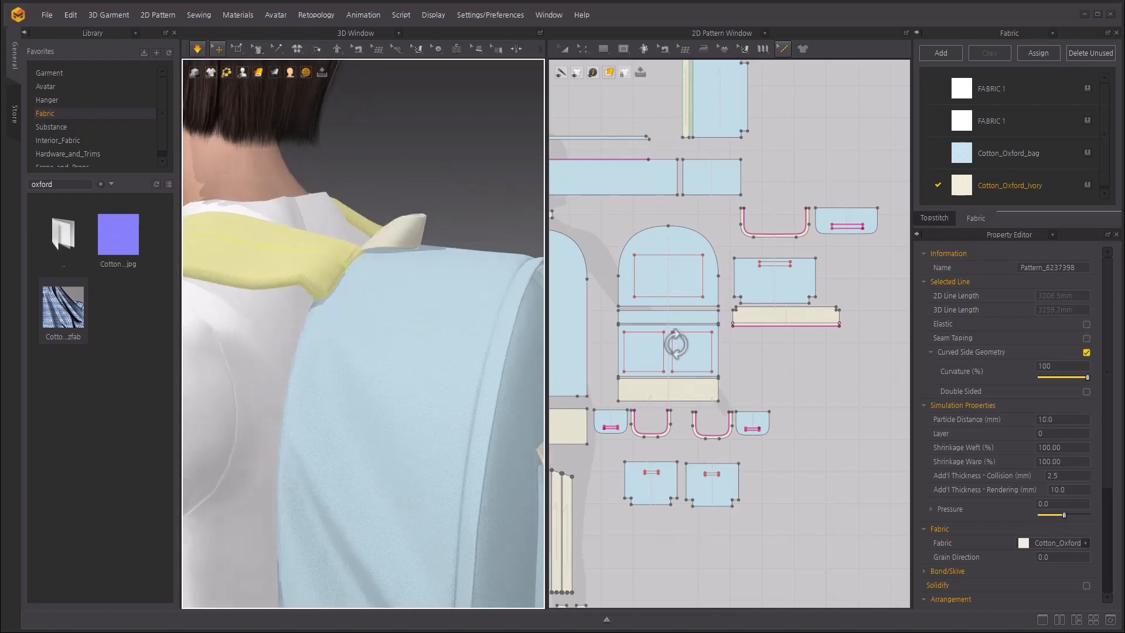
Reduce the shoulder straps' particle distance to 5 mm and simulate them again.
{"action": "left_click", "coordinate": [1061, 419]}
{"action": "key", "text": "space"}
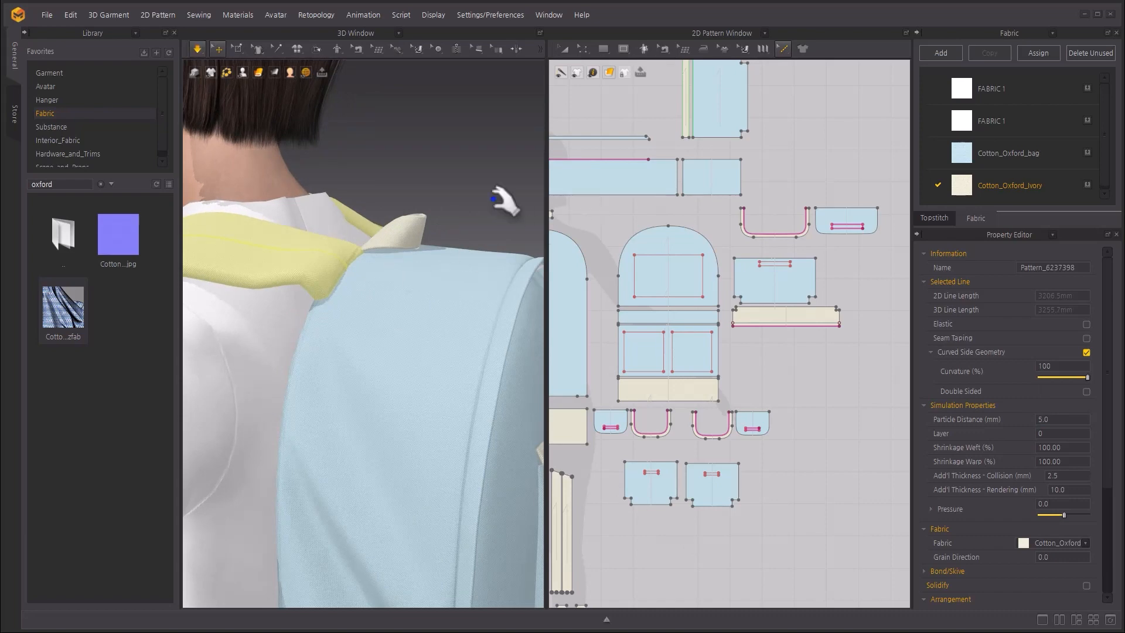
{"action": "scroll", "coordinate": [512, 227], "scroll_direction": "down", "scroll_amount": 4}
{"action": "middle_click_drag", "start_coordinate": [509, 234], "coordinate": [498, 159]}
Set Bending-Warp and Bending-Weft of the Cotton_Oxford_ivory fabric to 70 in its detailed physical properties.
{"action": "left_click", "coordinate": [1039, 185]}
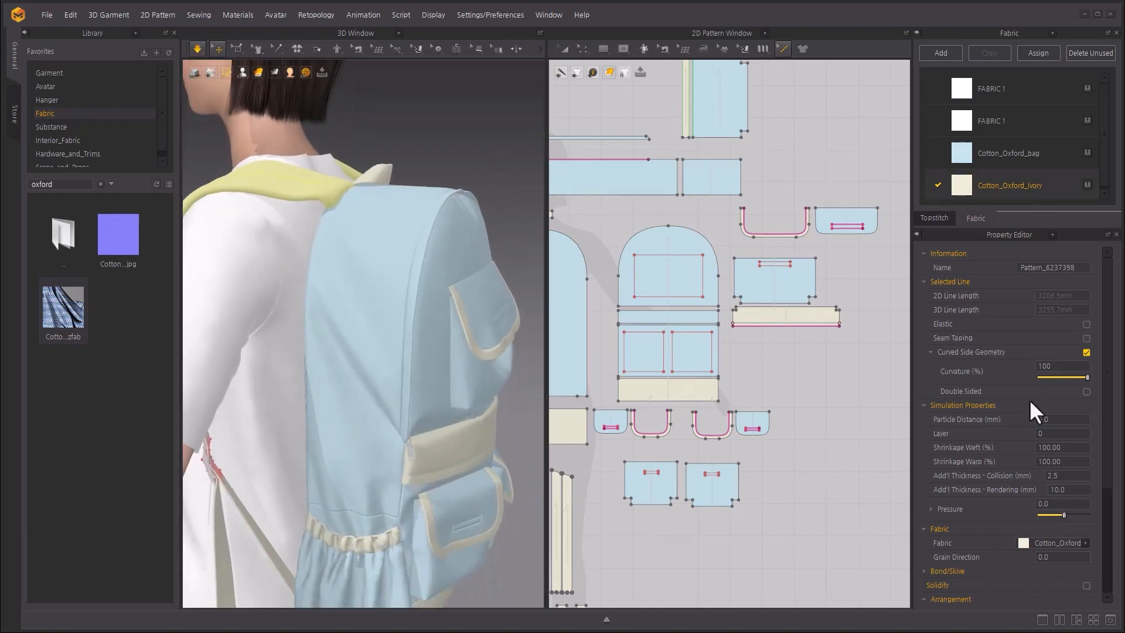
{"action": "scroll", "coordinate": [1108, 515], "scroll_direction": "down", "scroll_amount": 2}
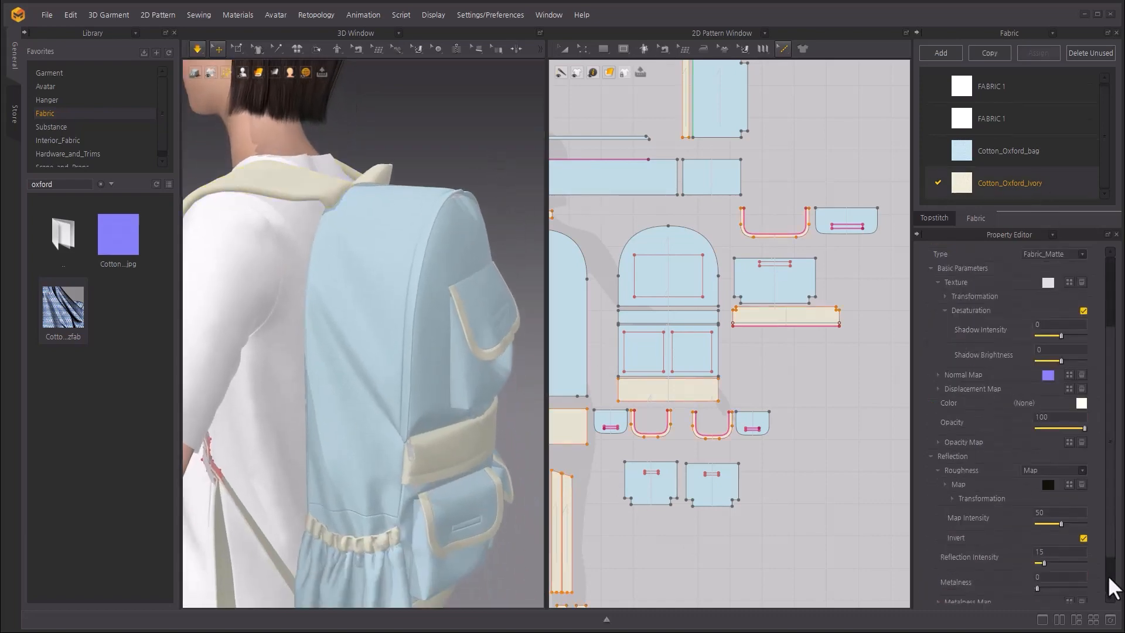
{"action": "scroll", "coordinate": [1107, 584], "scroll_direction": "down", "scroll_amount": 3}
{"action": "left_click", "coordinate": [931, 579]}
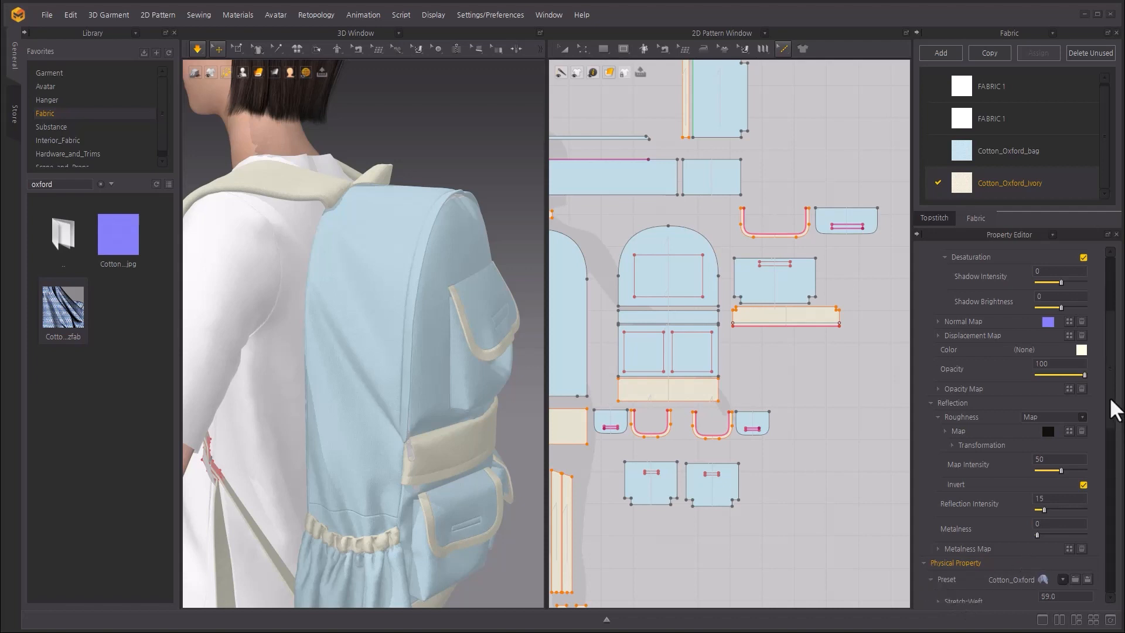
{"action": "scroll", "coordinate": [1112, 405], "scroll_direction": "down", "scroll_amount": 15}
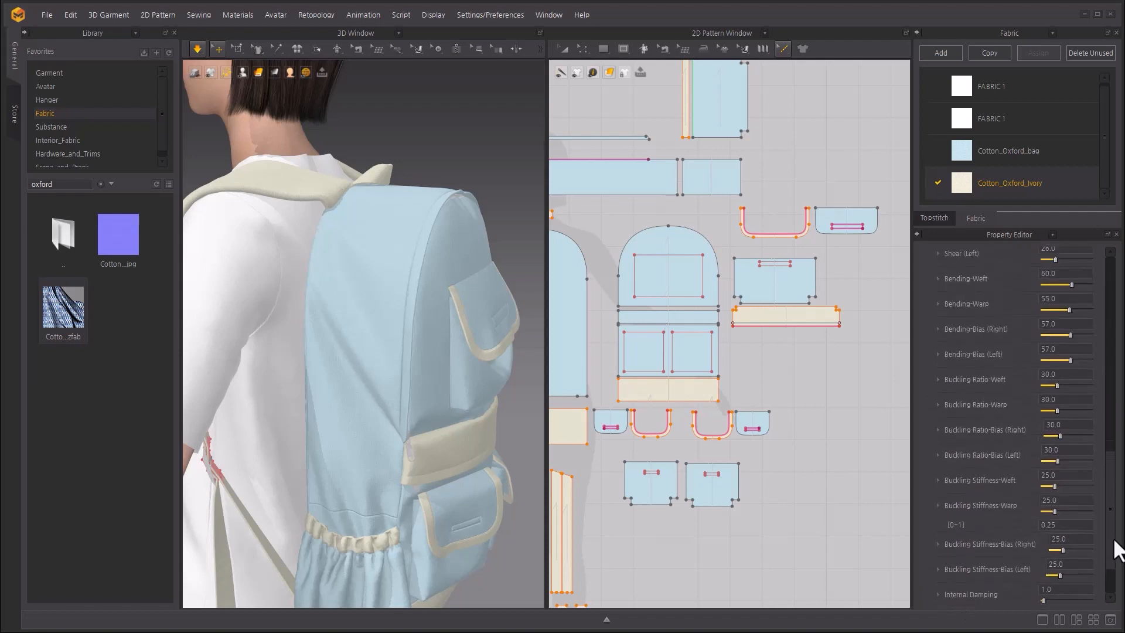
{"action": "scroll", "coordinate": [1113, 536], "scroll_direction": "up", "scroll_amount": 2}
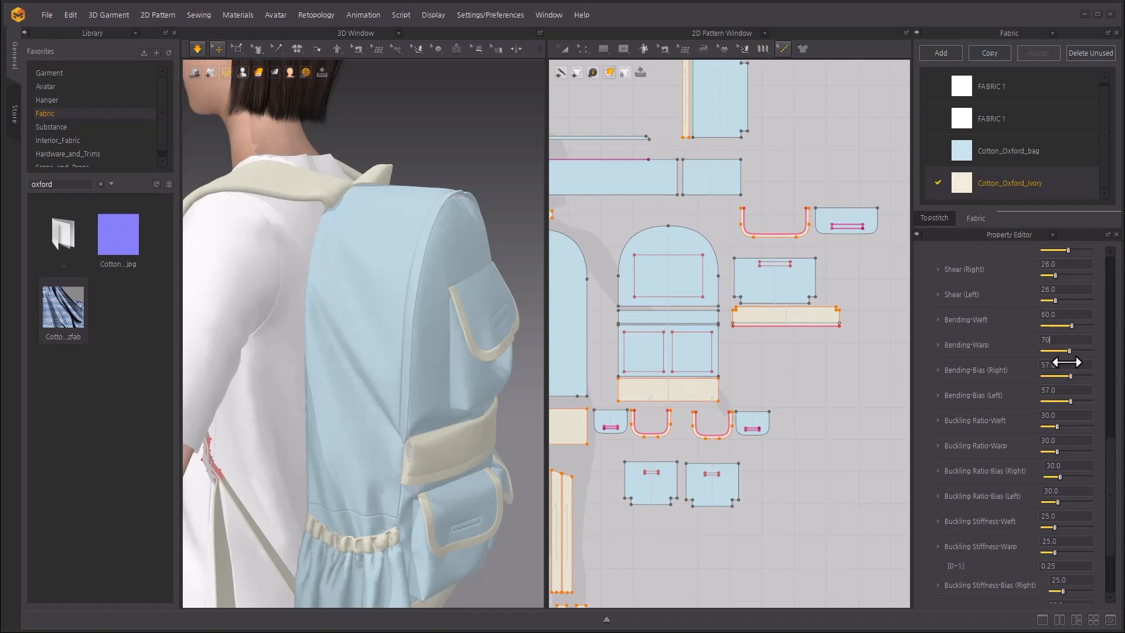
{"action": "key", "text": "Return"}
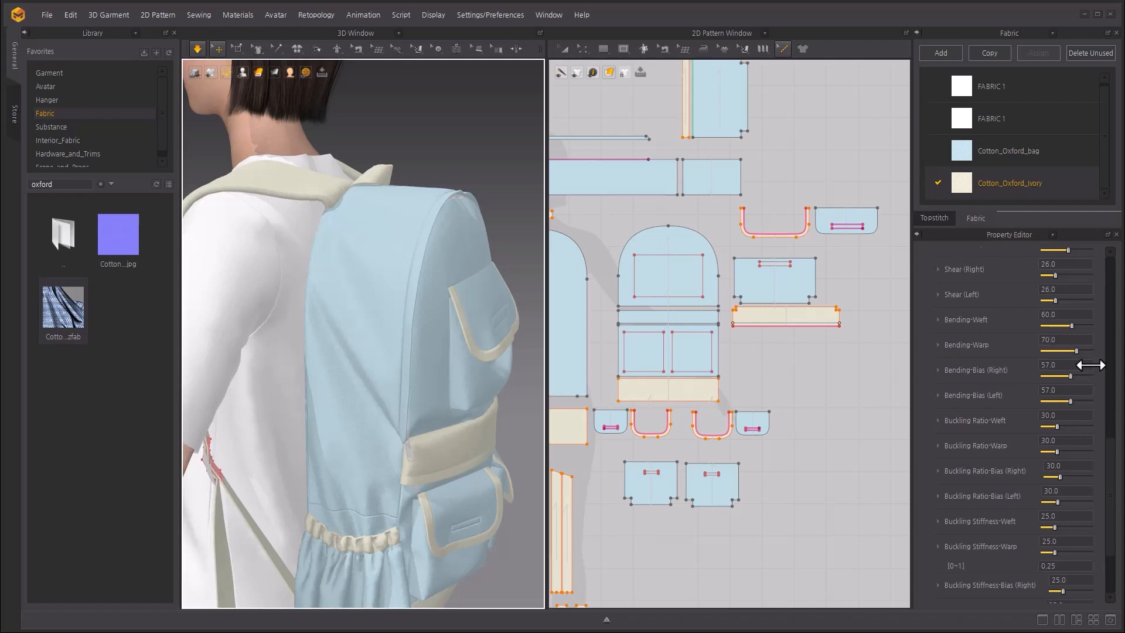
{"action": "left_click", "coordinate": [1080, 315]}
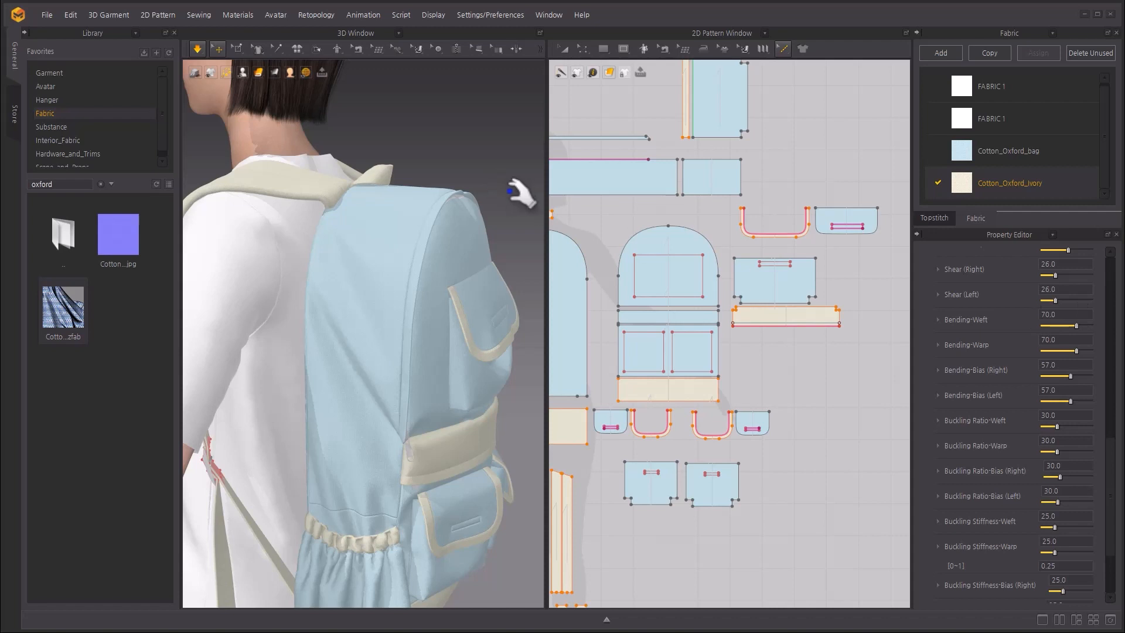
Raise the Cotton_Oxford_ivory fabric's Bending-Weft and Bending-Warp to 80 while the simulation runs.
{"action": "left_click", "coordinate": [306, 175]}
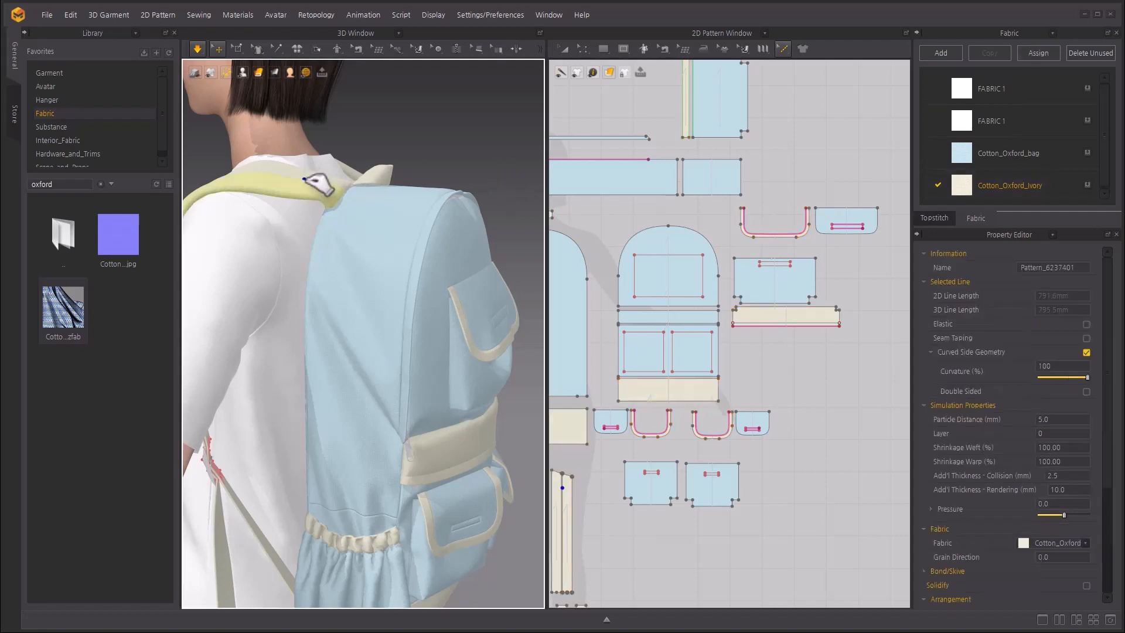
{"action": "left_click", "coordinate": [1028, 183]}
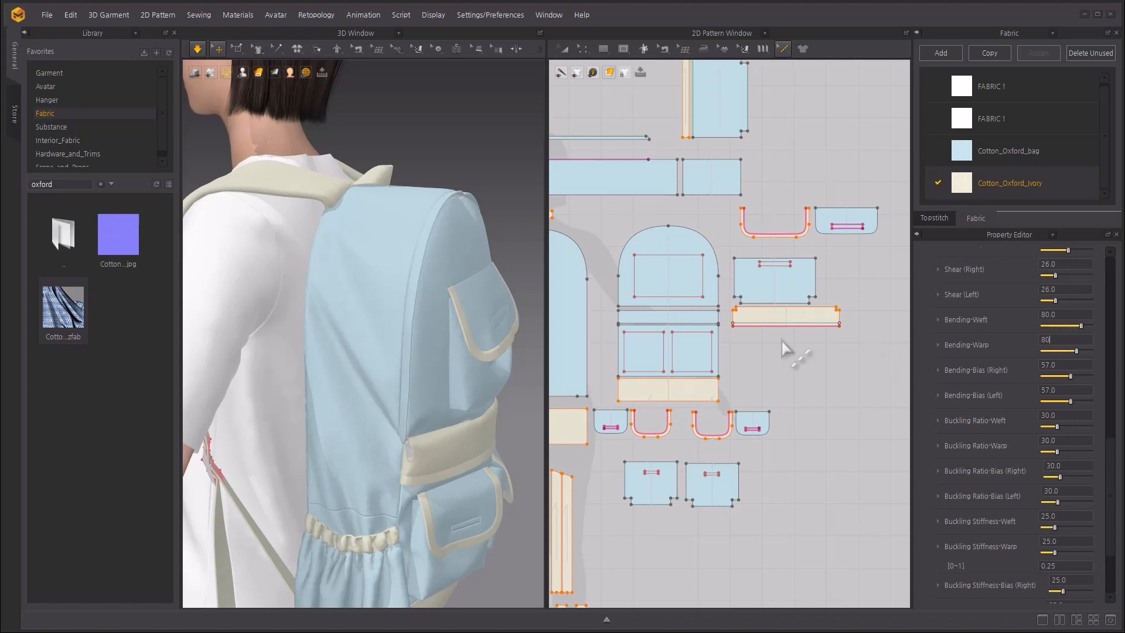
{"action": "left_click", "coordinate": [467, 161]}
{"action": "right_click_drag", "start_coordinate": [311, 205], "coordinate": [482, 181]}
Set the ivory fabric's Bending-Bias (Right) and (Left) to 70, and its Bending-Weft and Bending-Warp to 90.
{"action": "left_click", "coordinate": [1007, 185]}
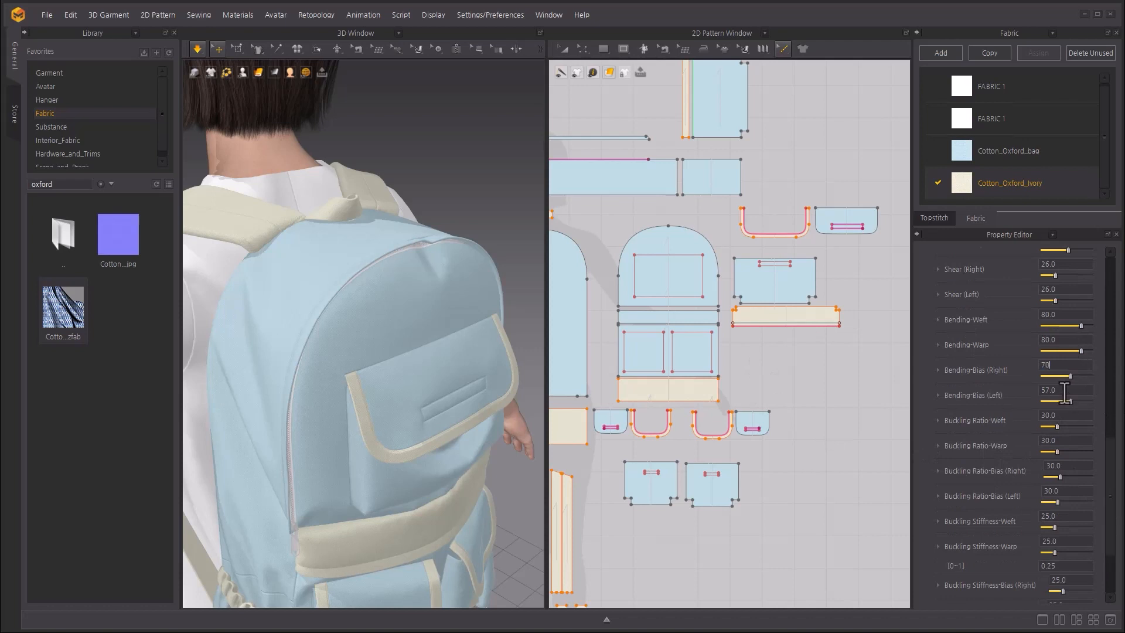
{"action": "key", "text": "Return"}
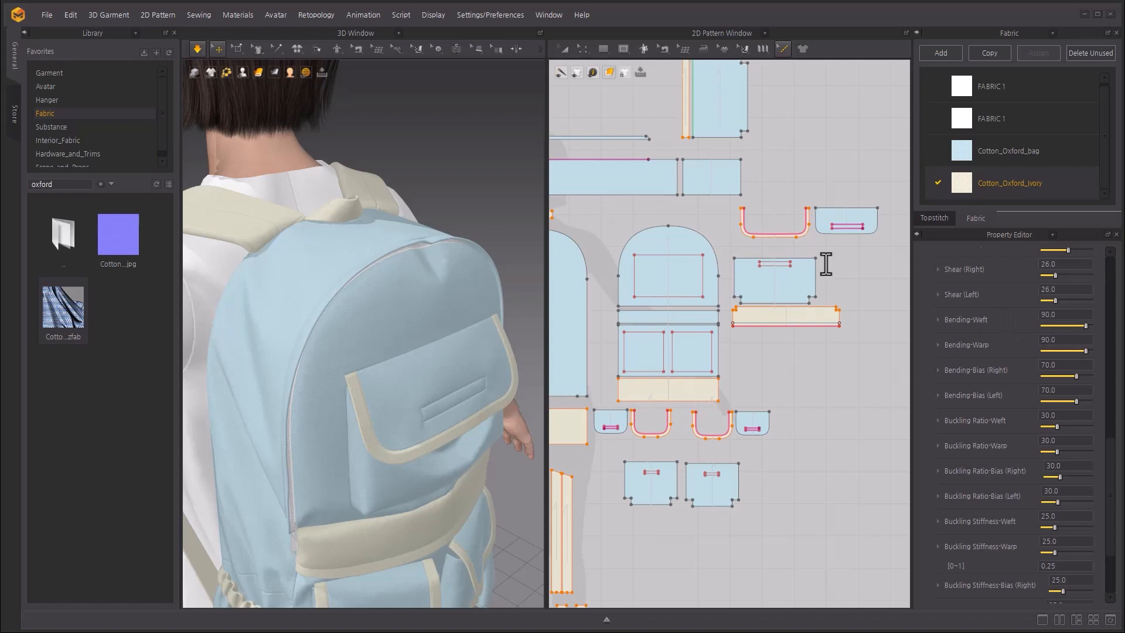
{"action": "right_click_drag", "start_coordinate": [492, 183], "coordinate": [527, 183]}
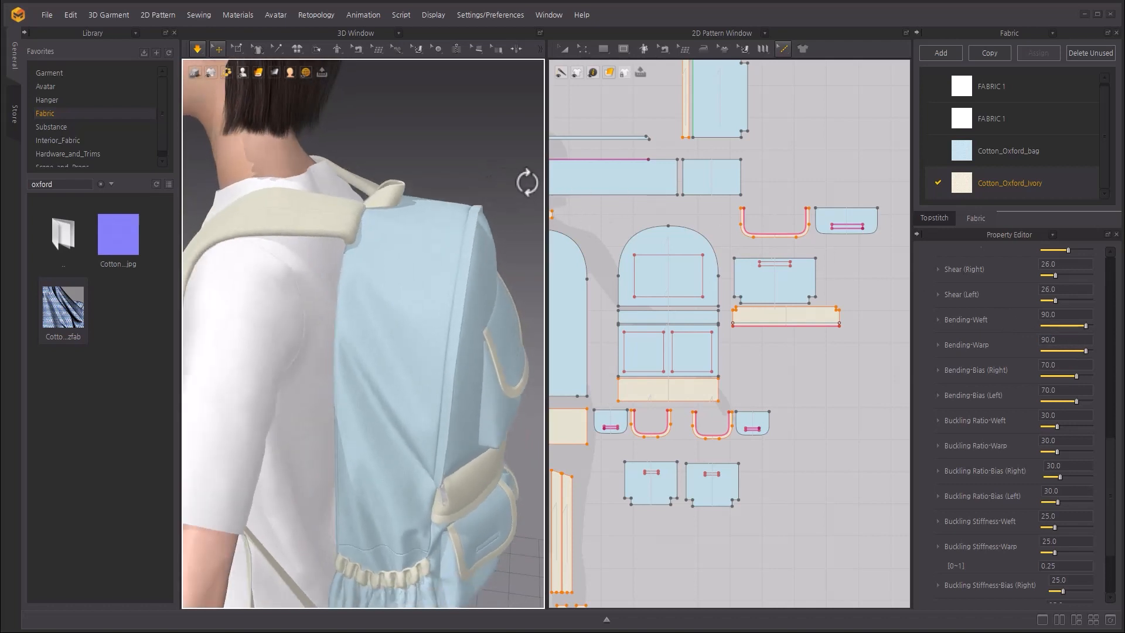